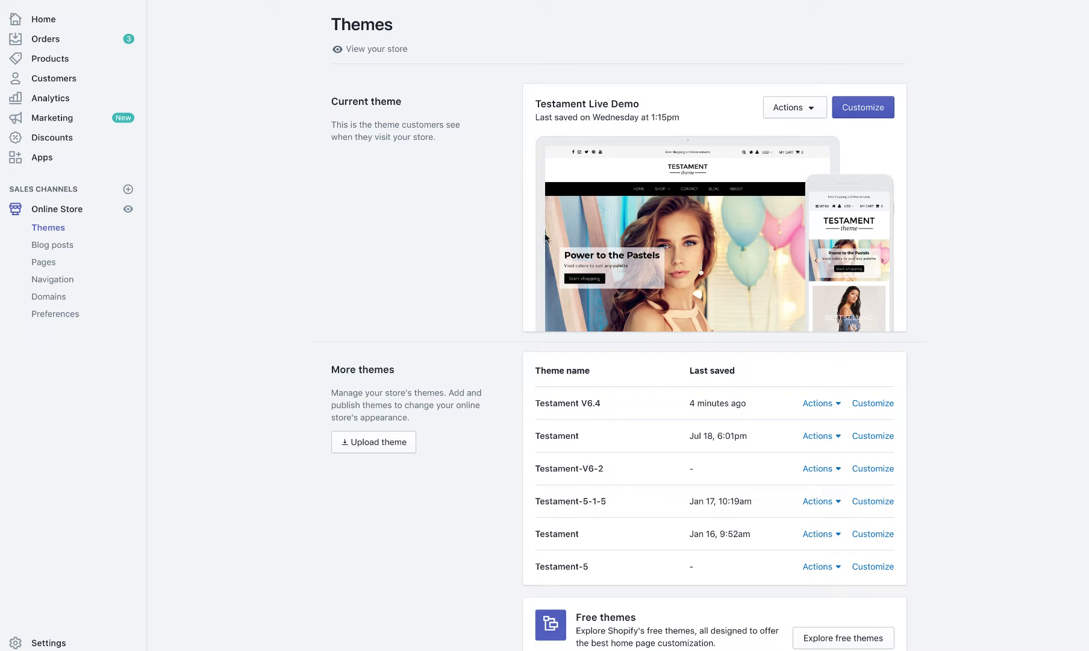
left_click_drag(541, 104, 660, 106)
left_click(661, 105)
left_click_drag(537, 404, 606, 408)
left_click(607, 404)
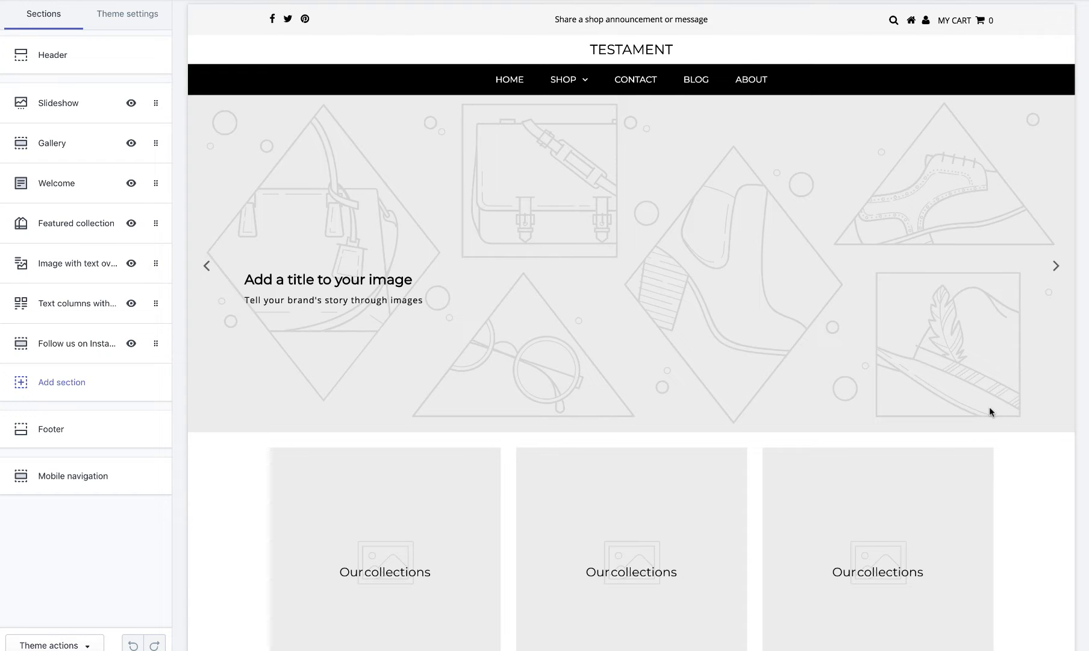
Look through the home page preview and the shop's All Products collection page.
scroll(989, 406, "down", 10)
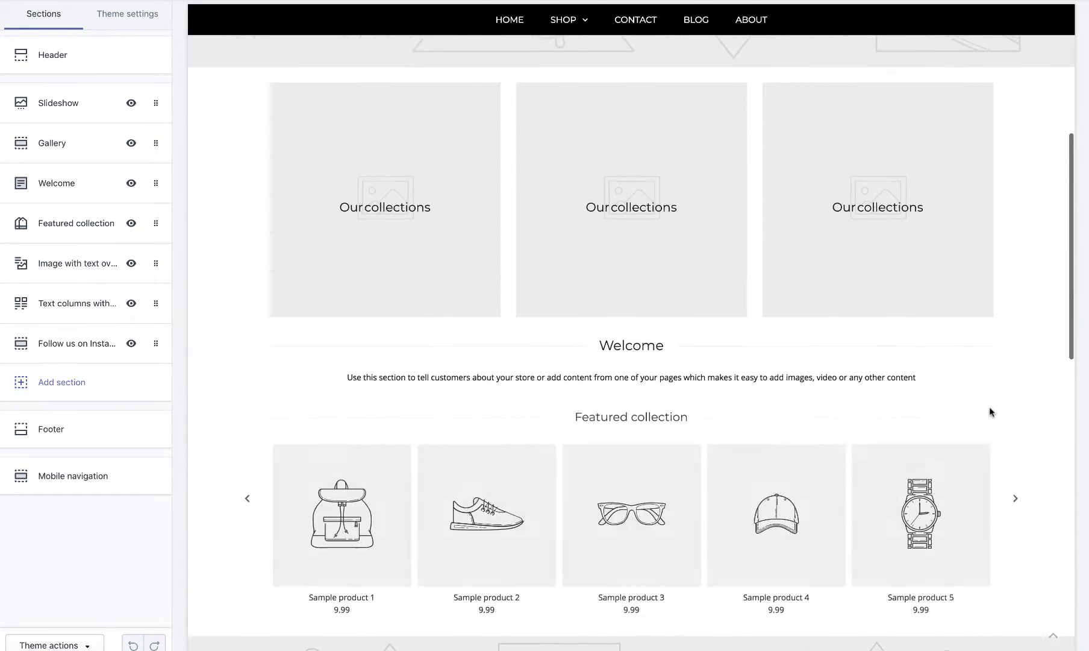
scroll(989, 407, "down", 10)
scroll(989, 406, "up", 20)
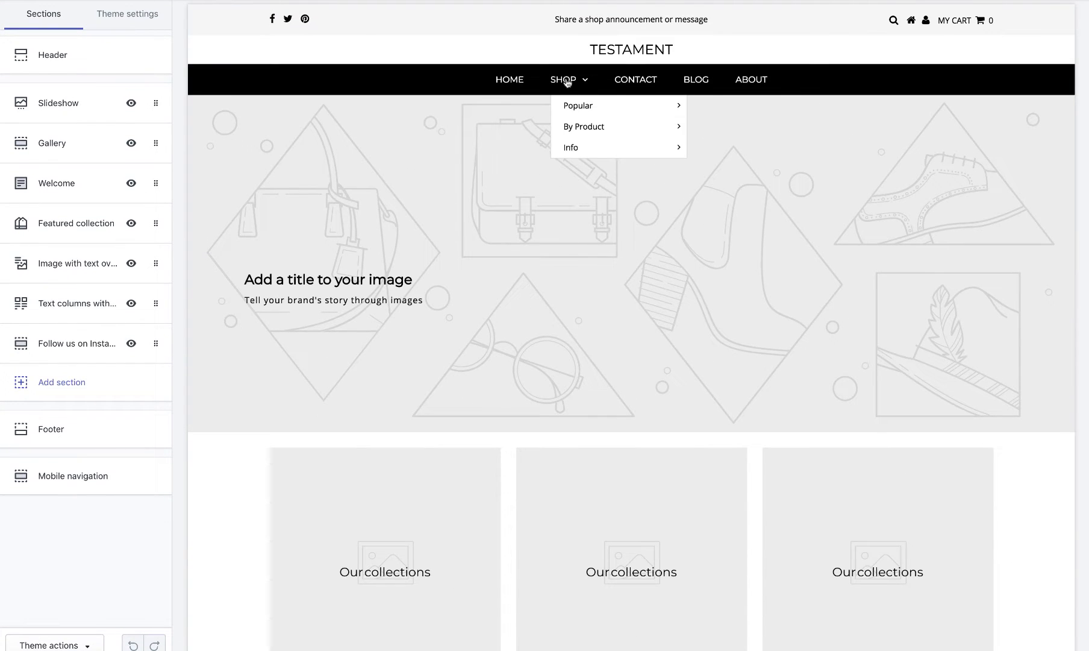
left_click(577, 82)
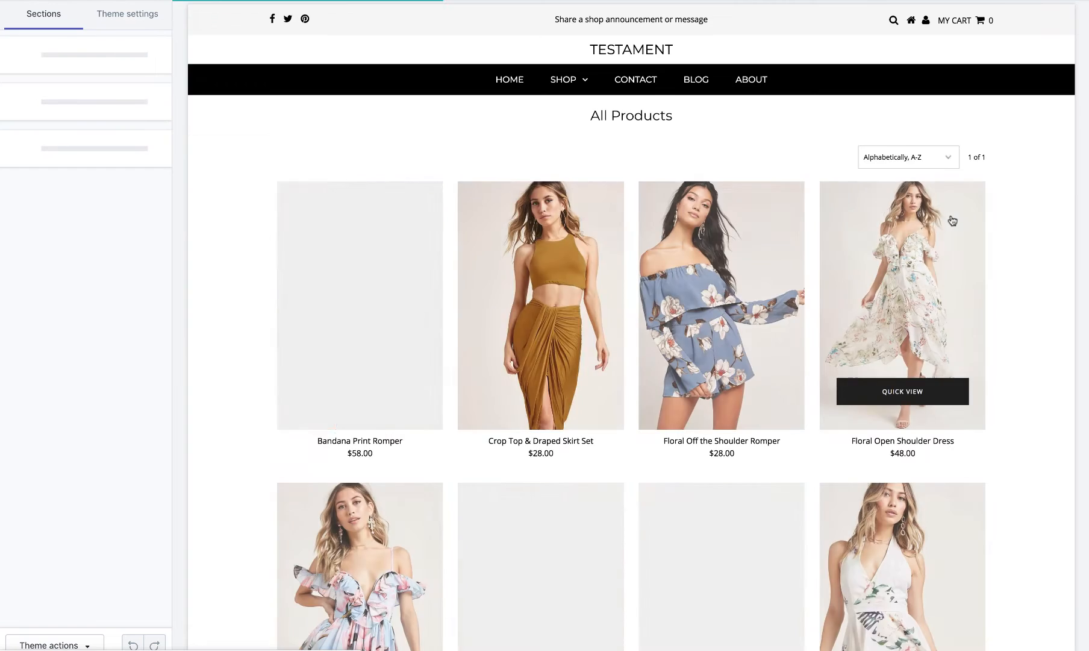
scroll(1006, 231, "down", 20)
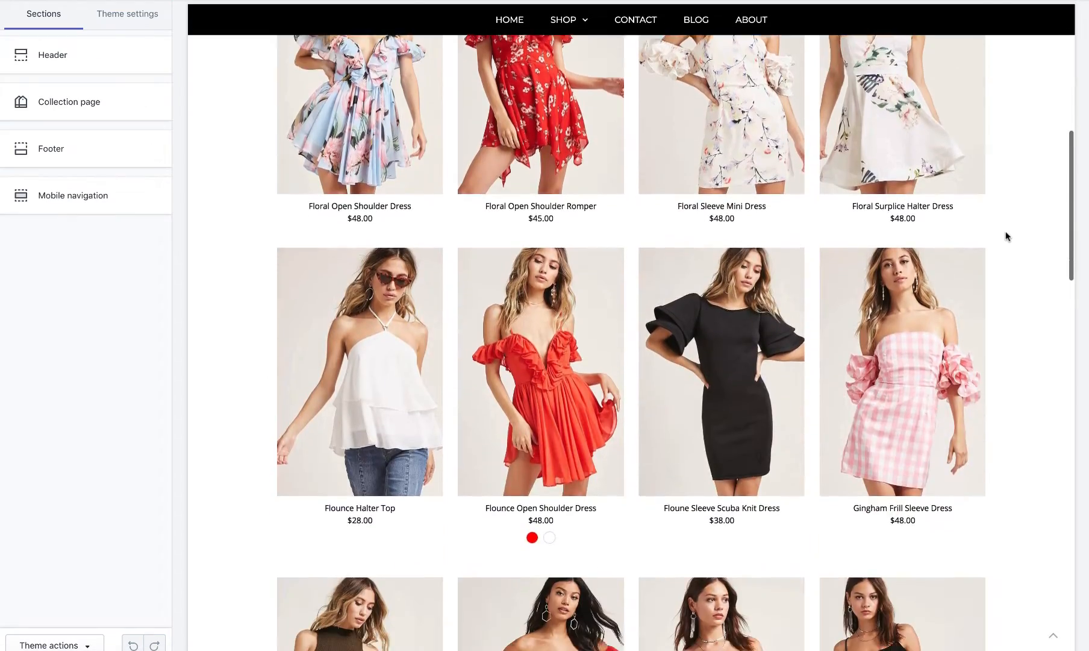
scroll(1007, 231, "down", 10)
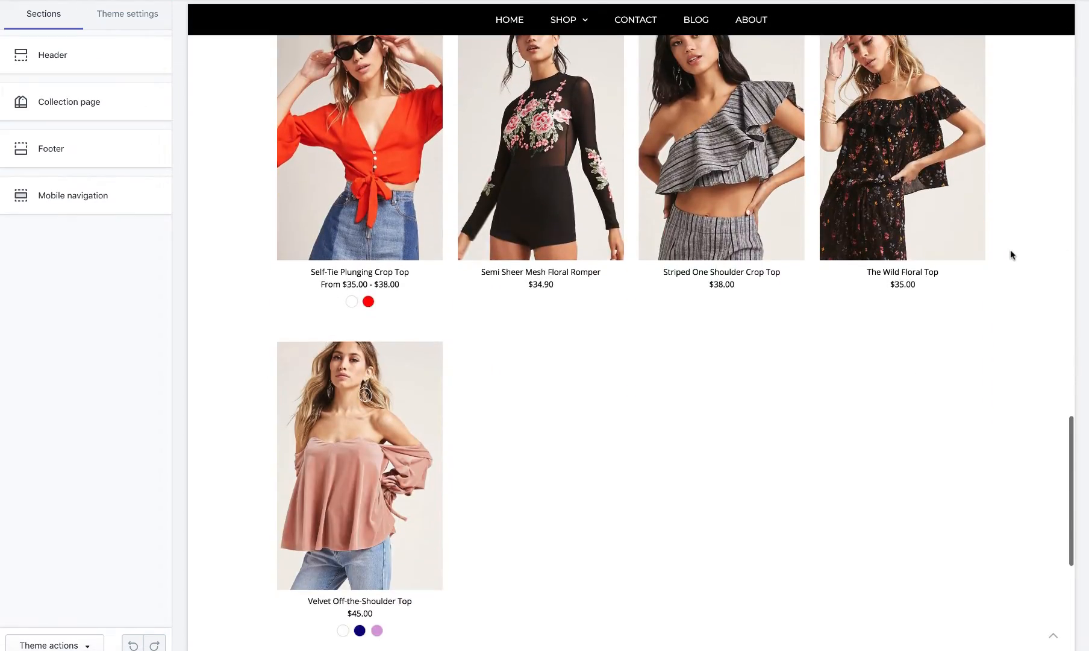
scroll(1010, 249, "up", 20)
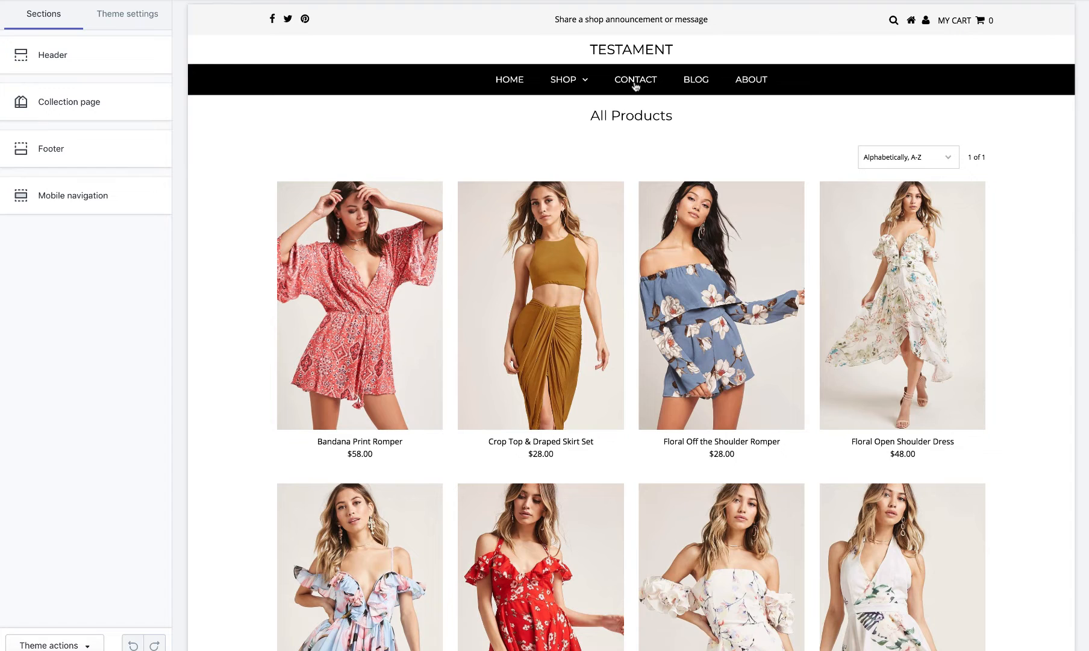
Open the Crop Top & Draped Skirt Set product page in the preview and look it over.
left_click(604, 244)
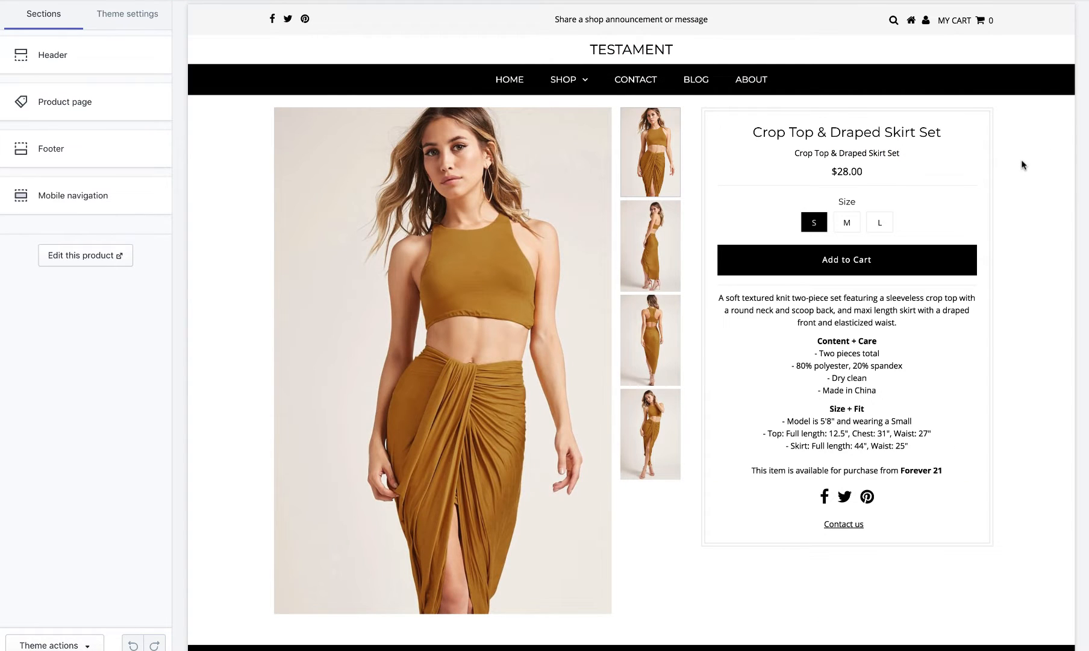
scroll(1022, 164, "down", 6)
scroll(1021, 162, "up", 6)
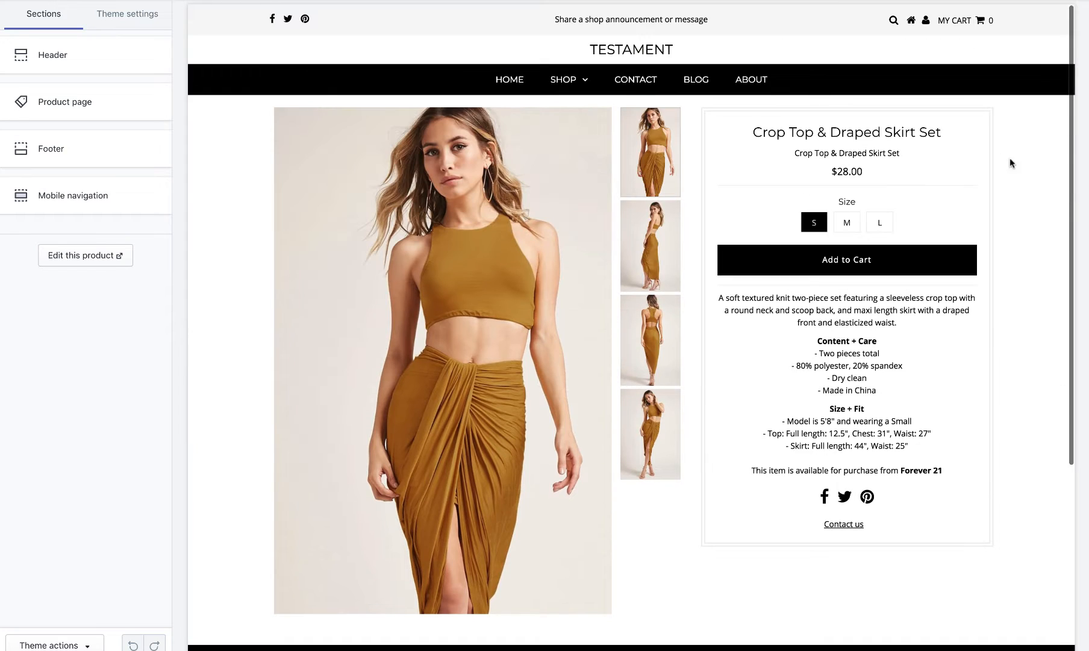
View the Contact, Blog and About pages in the store preview and return to the home page.
left_click(640, 81)
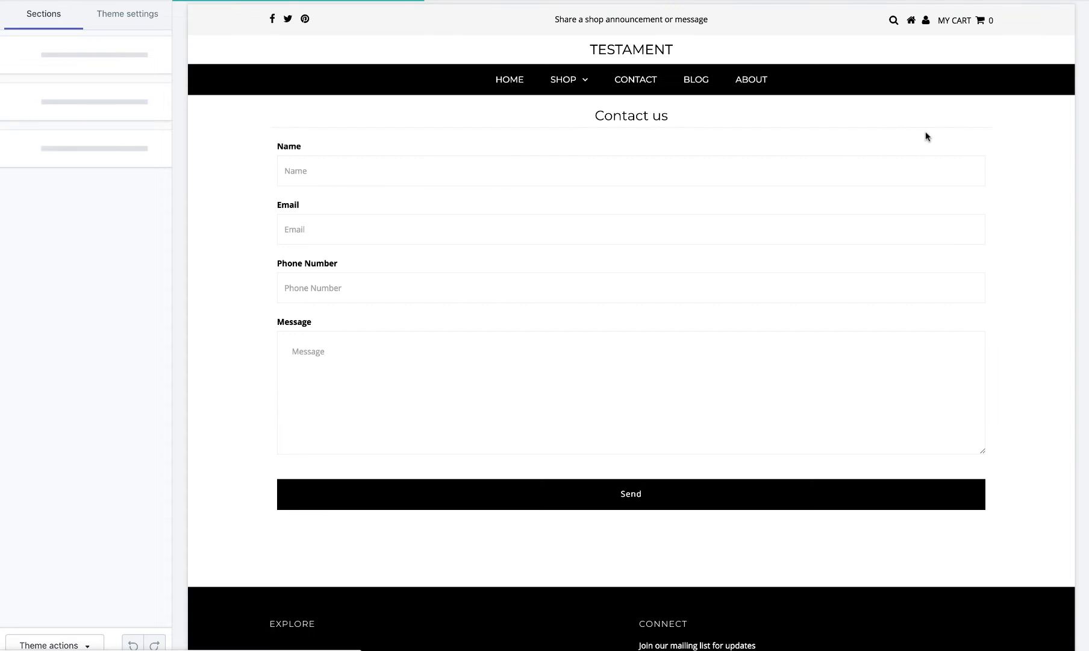
left_click(698, 86)
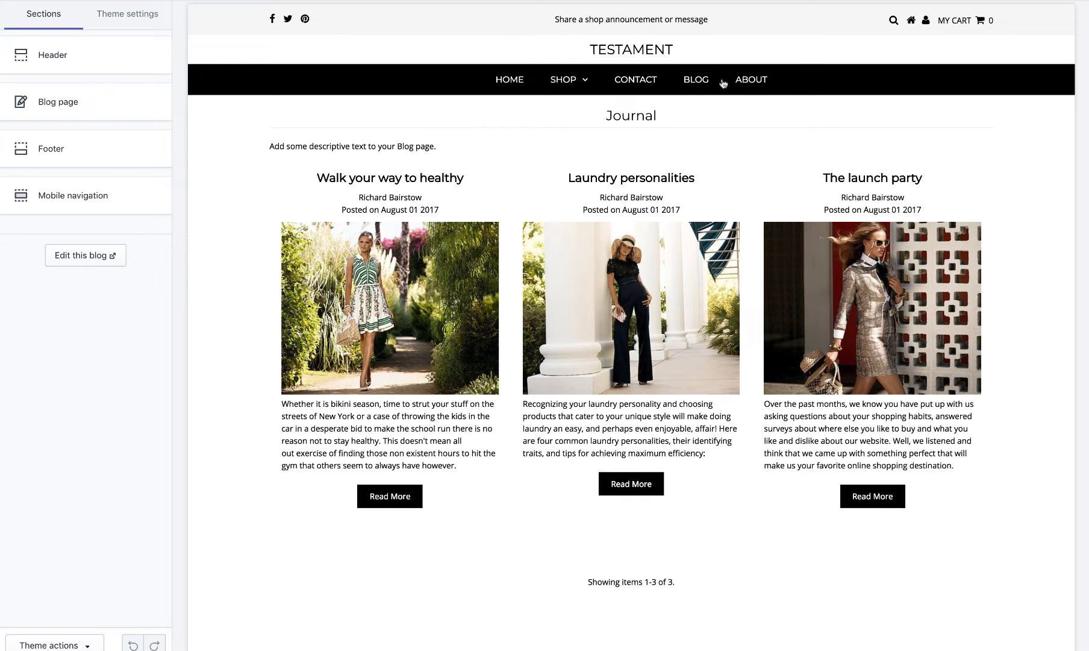
left_click(753, 83)
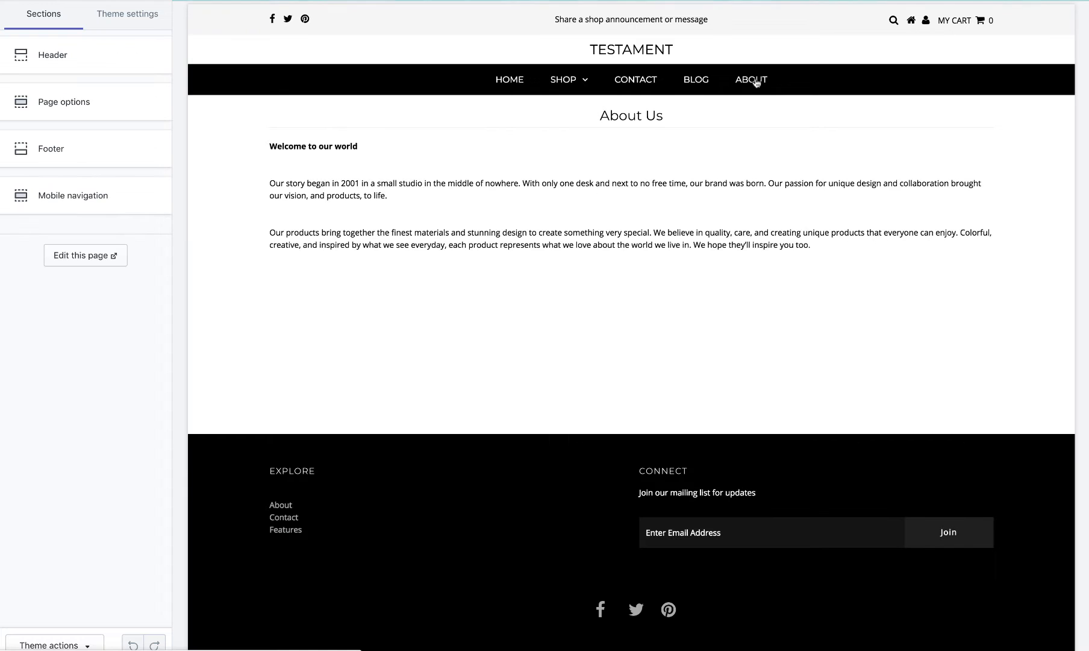
left_click(631, 55)
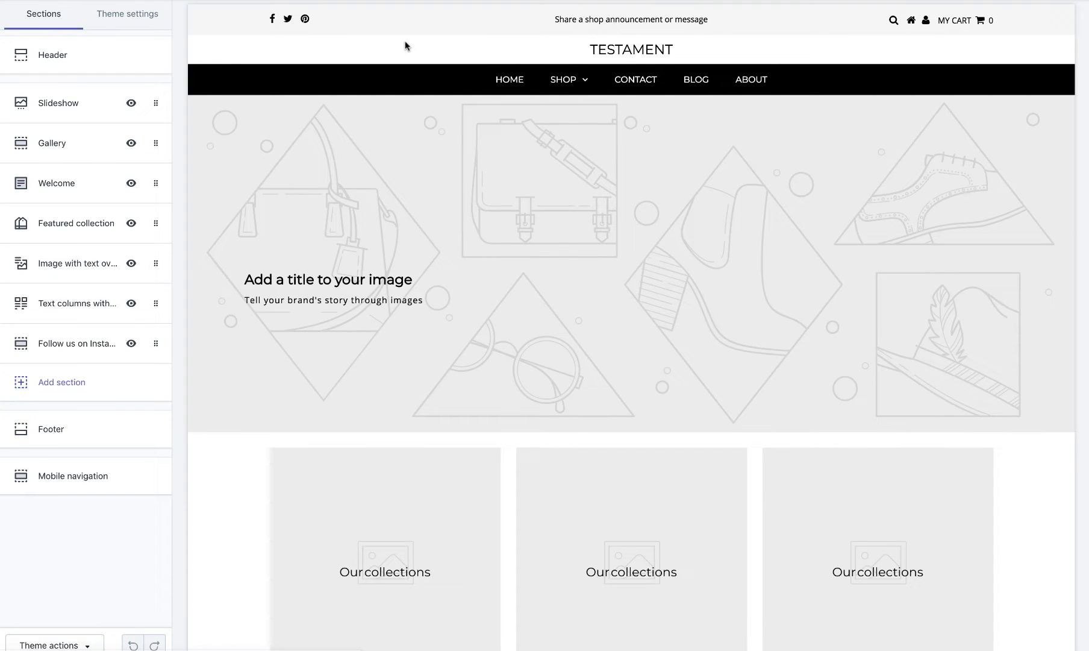
View the Slideshow section's settings and its first image slide, and return to the section list.
left_click(57, 112)
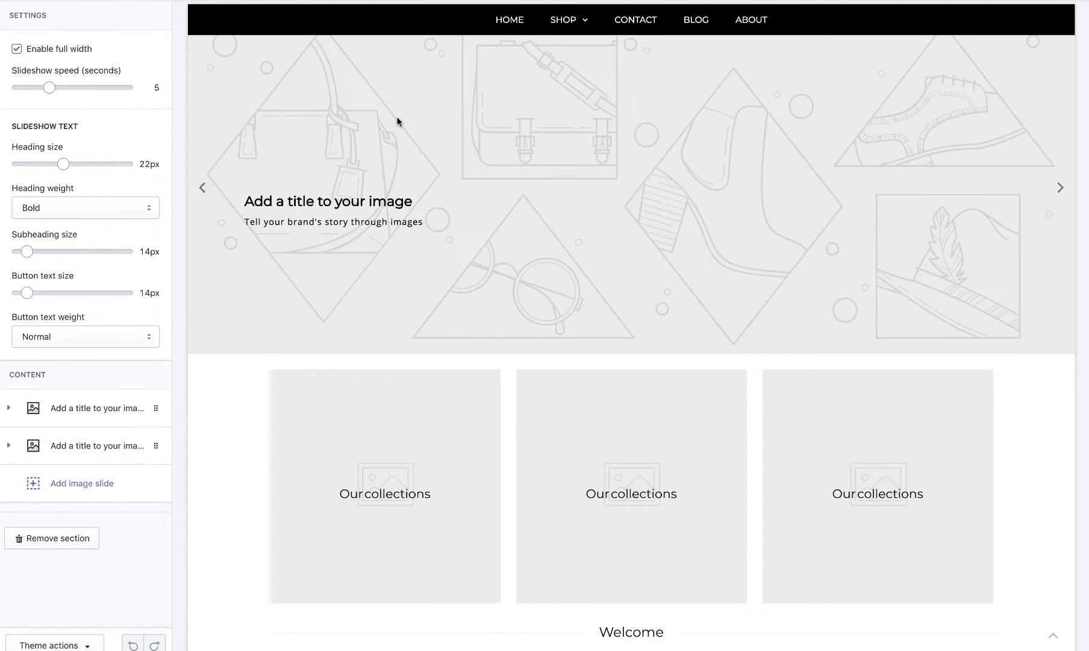
left_click(87, 415)
scroll(306, 139, "up", 2)
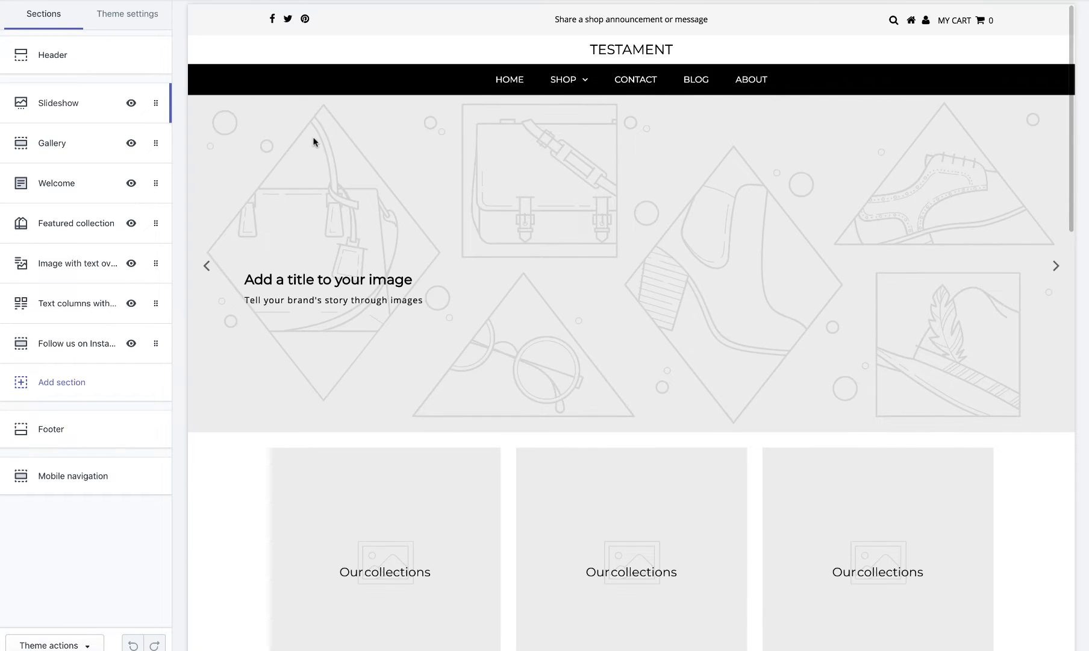
Use the TESTAMENT theme image from the library as the header logo and set its width to 180px.
left_click(104, 61)
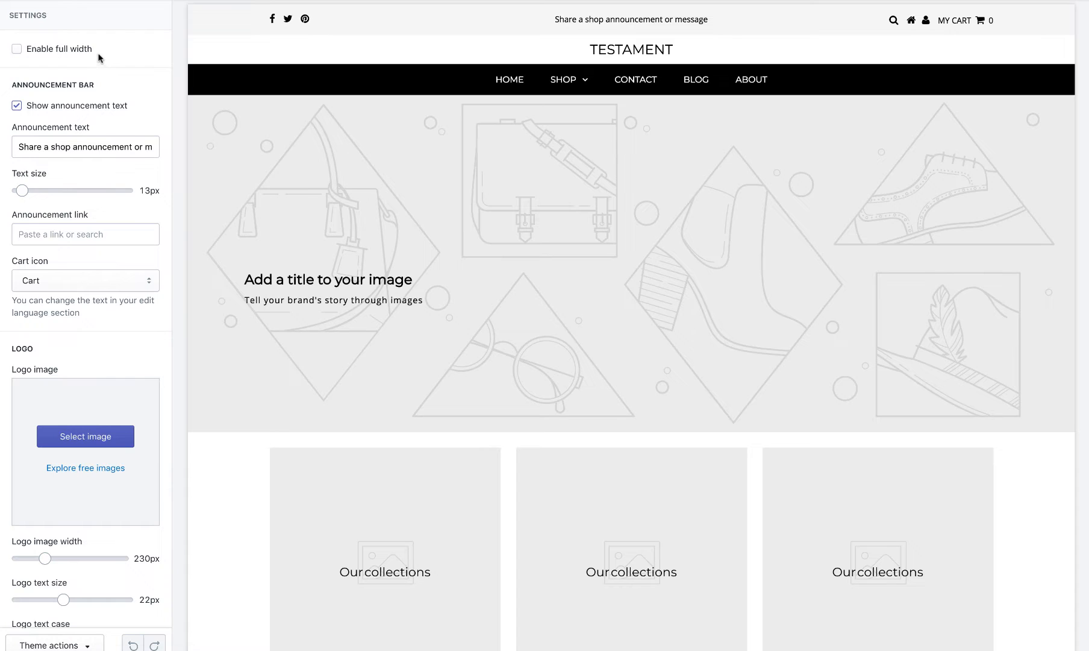
scroll(76, 209, "down", 4)
left_click(98, 232)
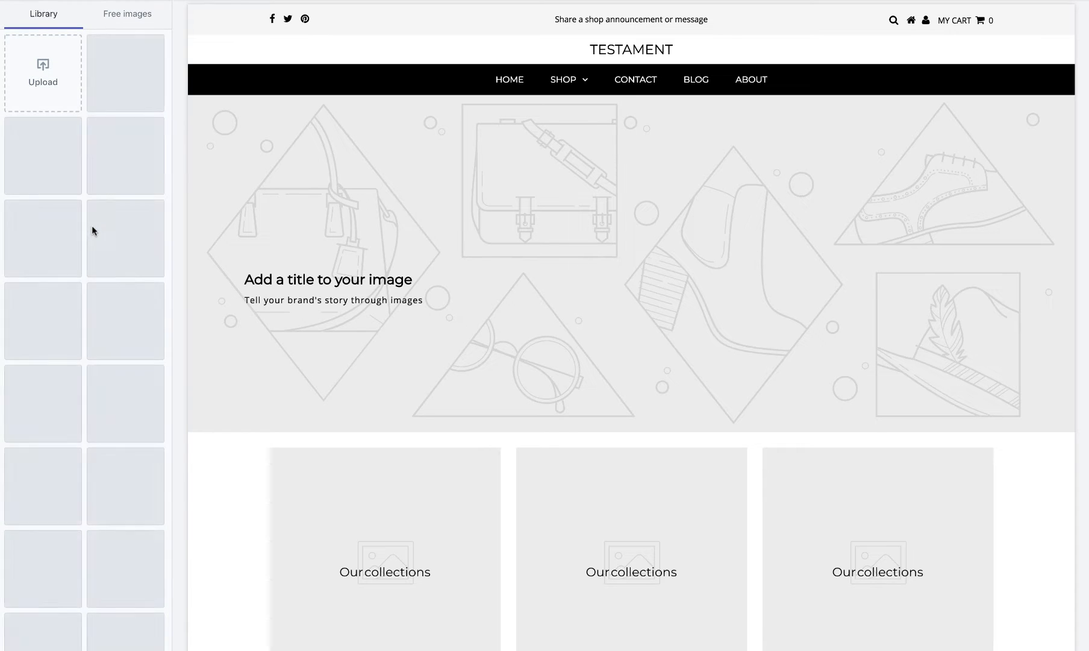
scroll(69, 181, "down", 4)
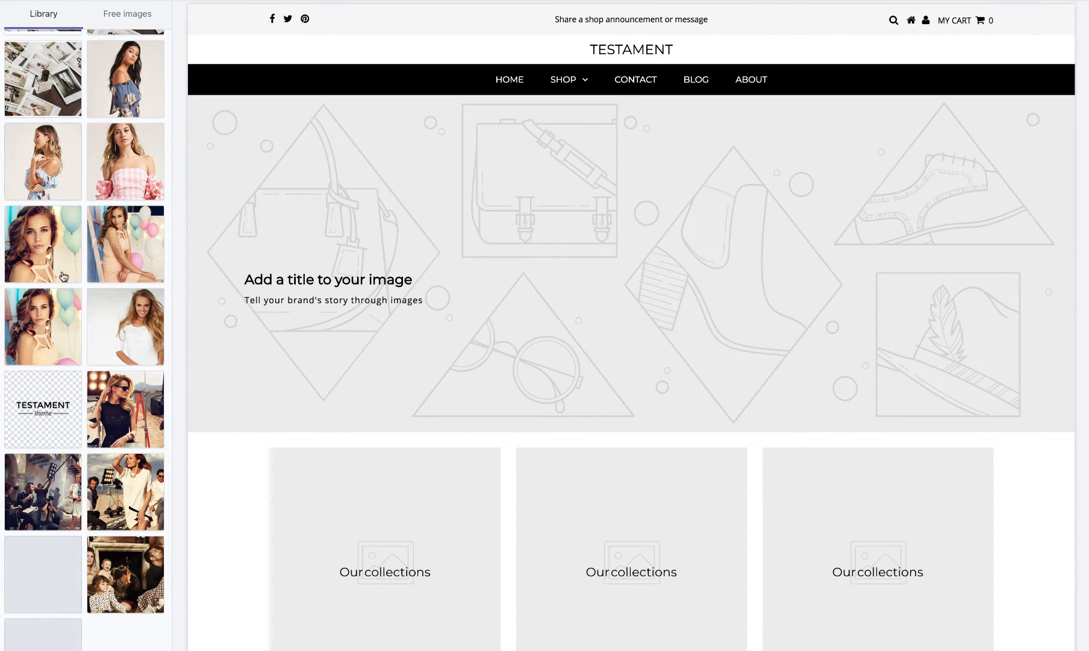
left_click(48, 411)
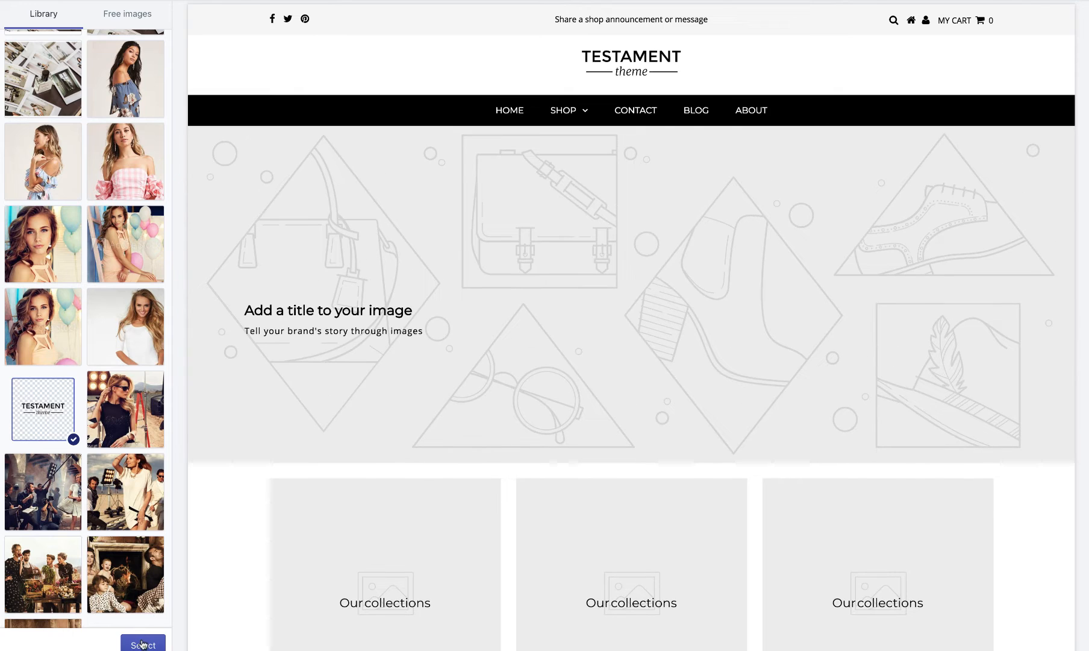
left_click(142, 644)
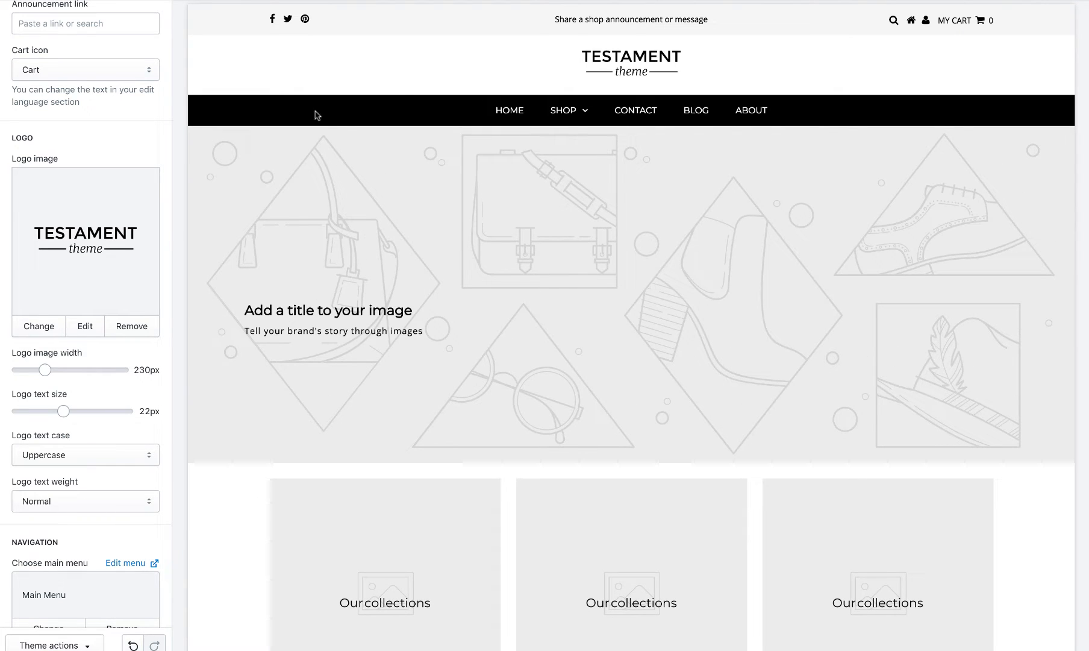
mouse_move(45, 369)
left_mouse_down()
mouse_move(80, 369)
mouse_move(34, 369)
left_mouse_up()
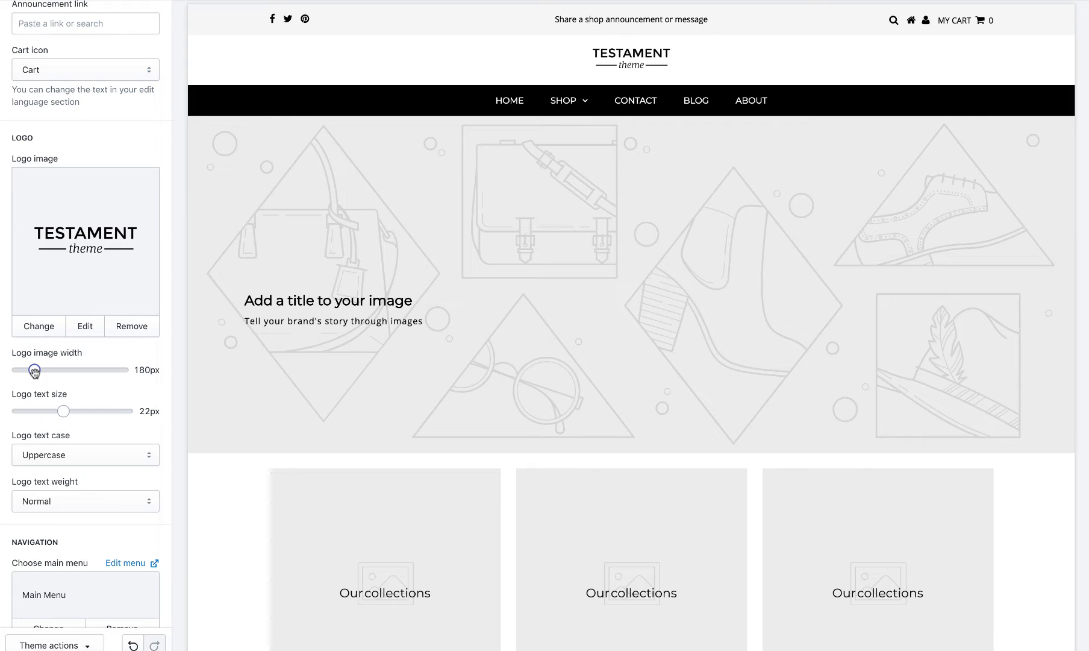
Set the header's navigation style to Mobile and preview opening and closing its slide-out menu.
scroll(72, 307, "down", 5)
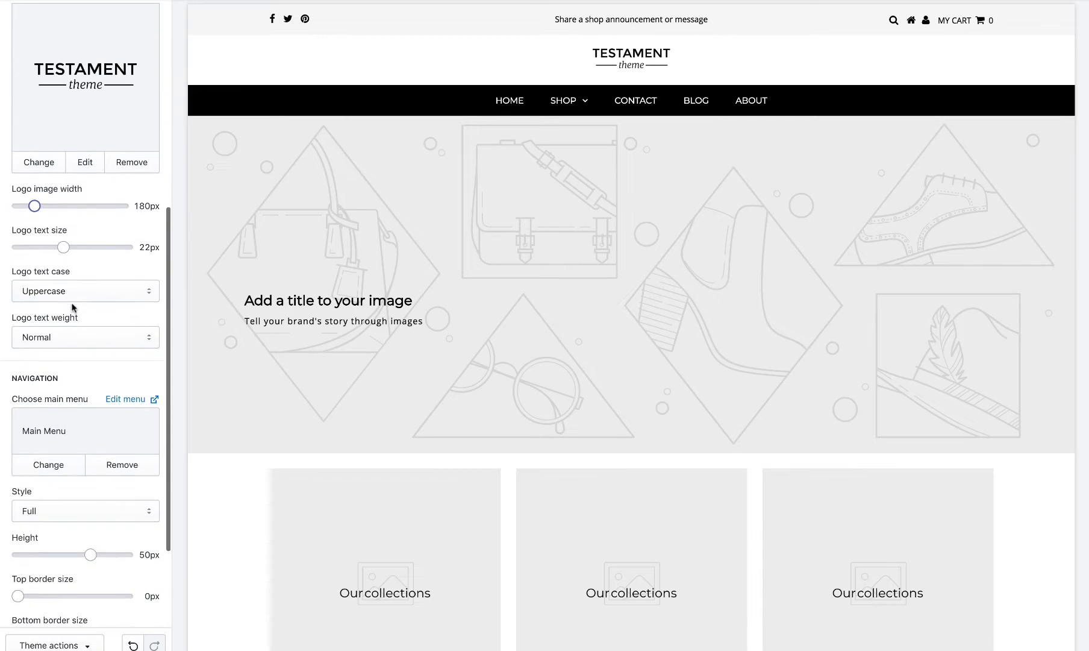
scroll(64, 308, "down", 2)
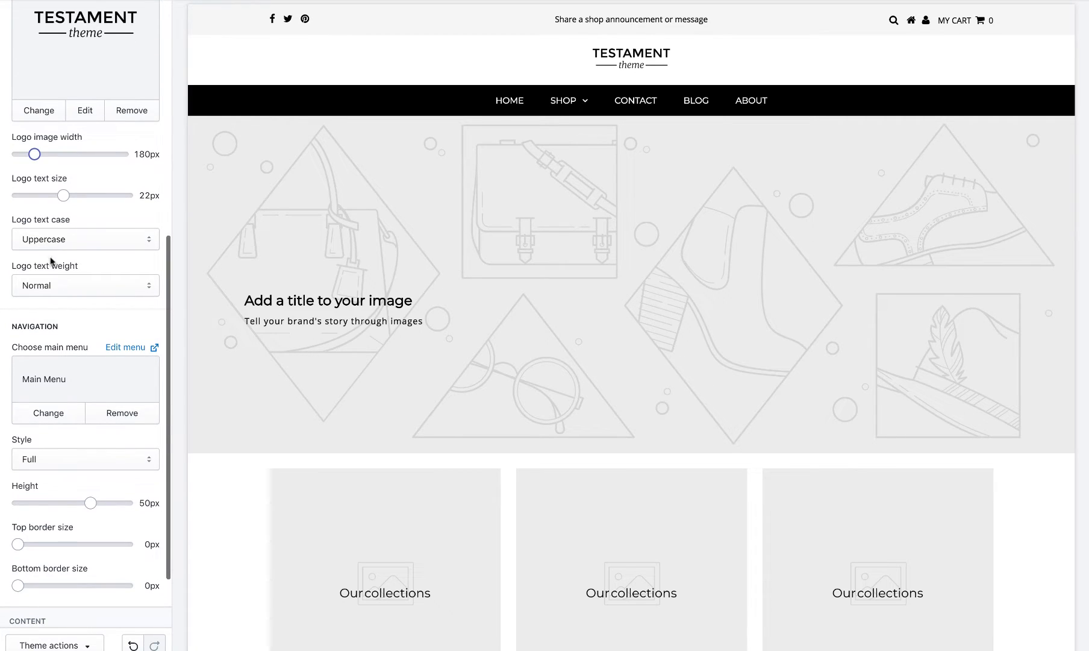
scroll(59, 277, "down", 3)
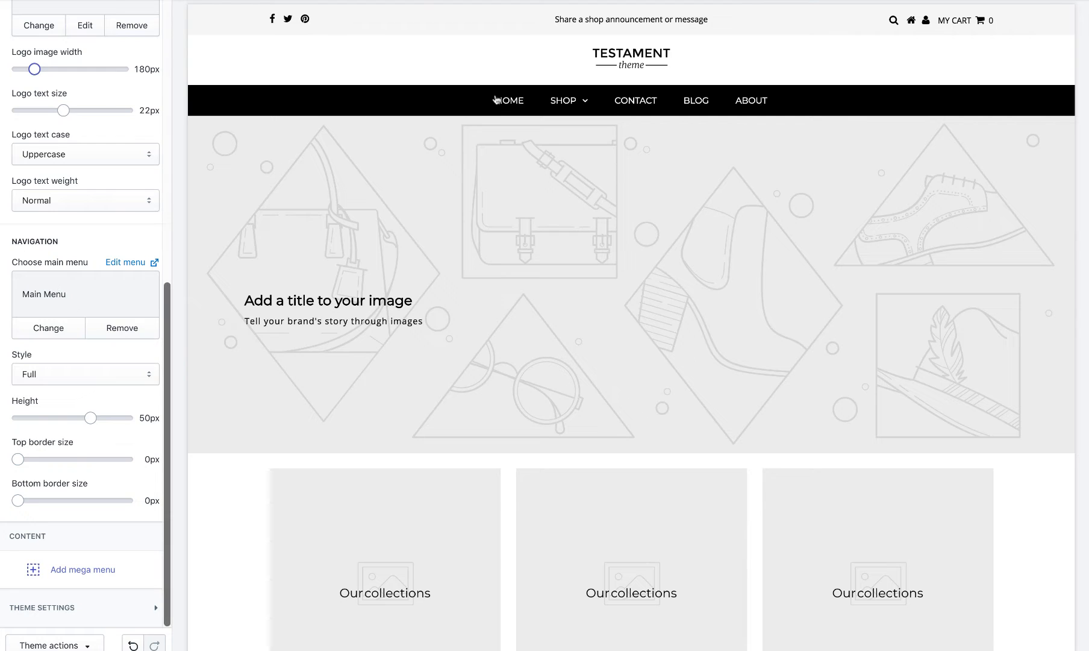
mouse_move(566, 104)
mouse_move(573, 149)
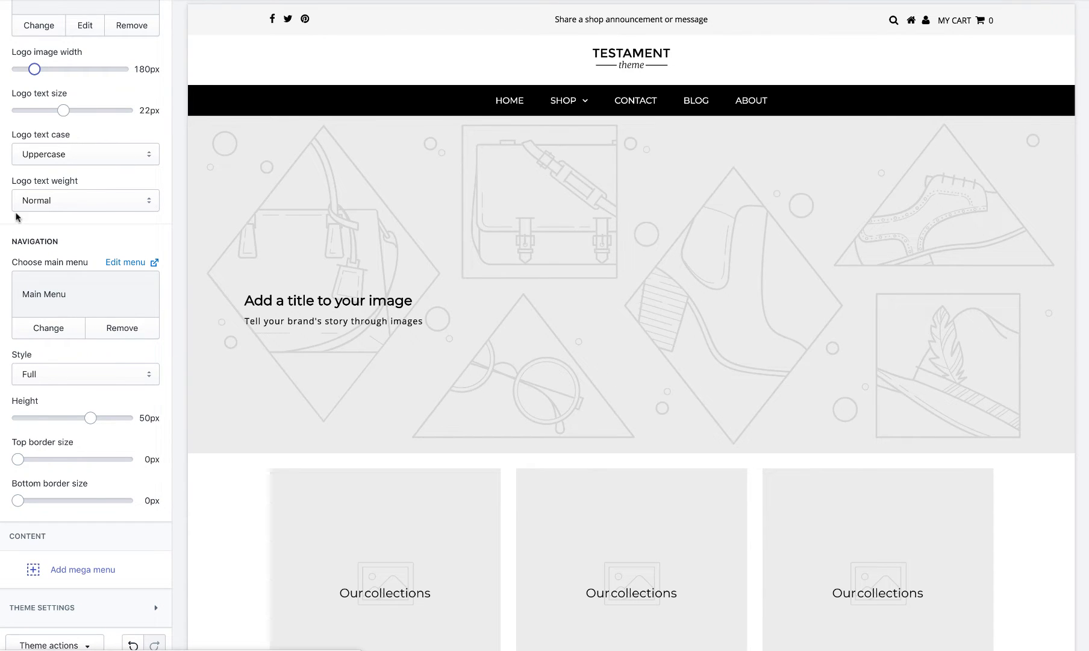
left_click(42, 379)
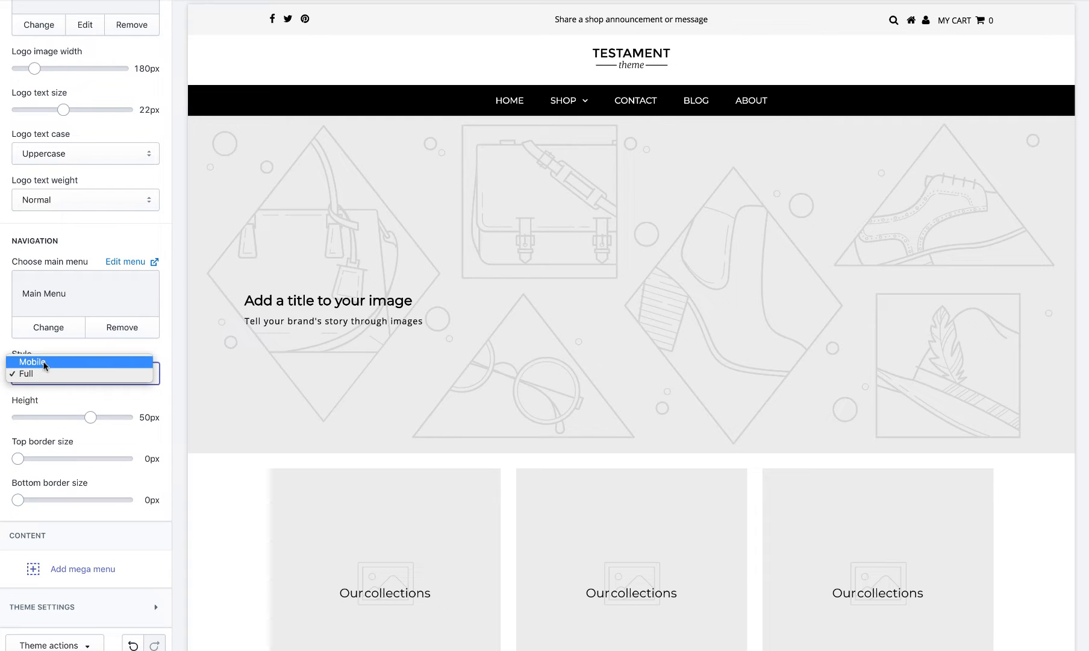
left_click(42, 361)
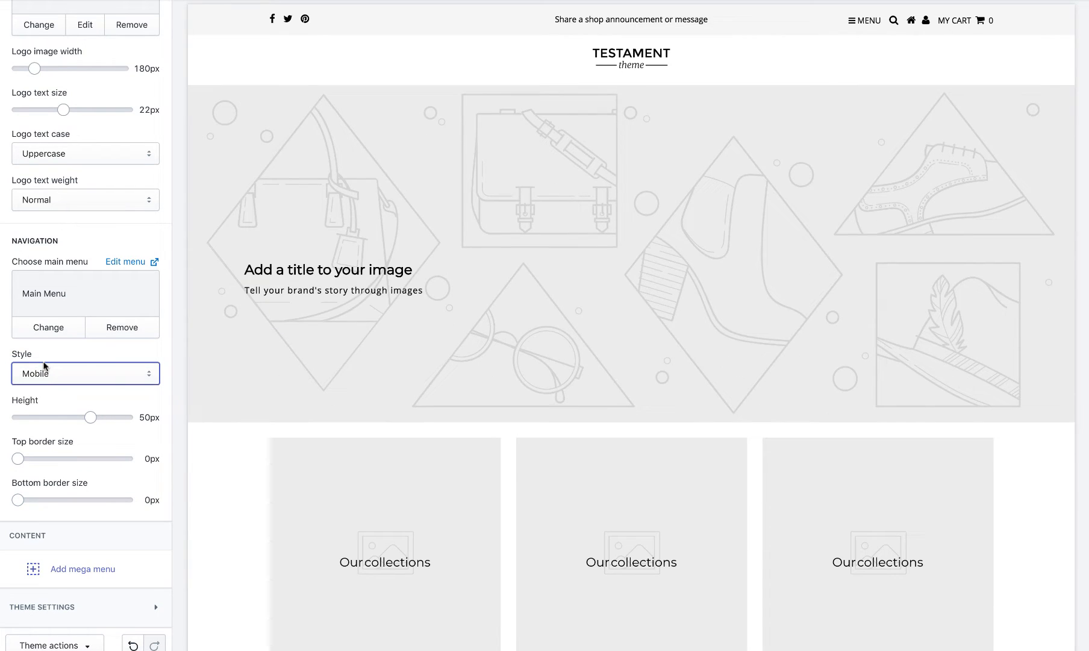
left_click(864, 21)
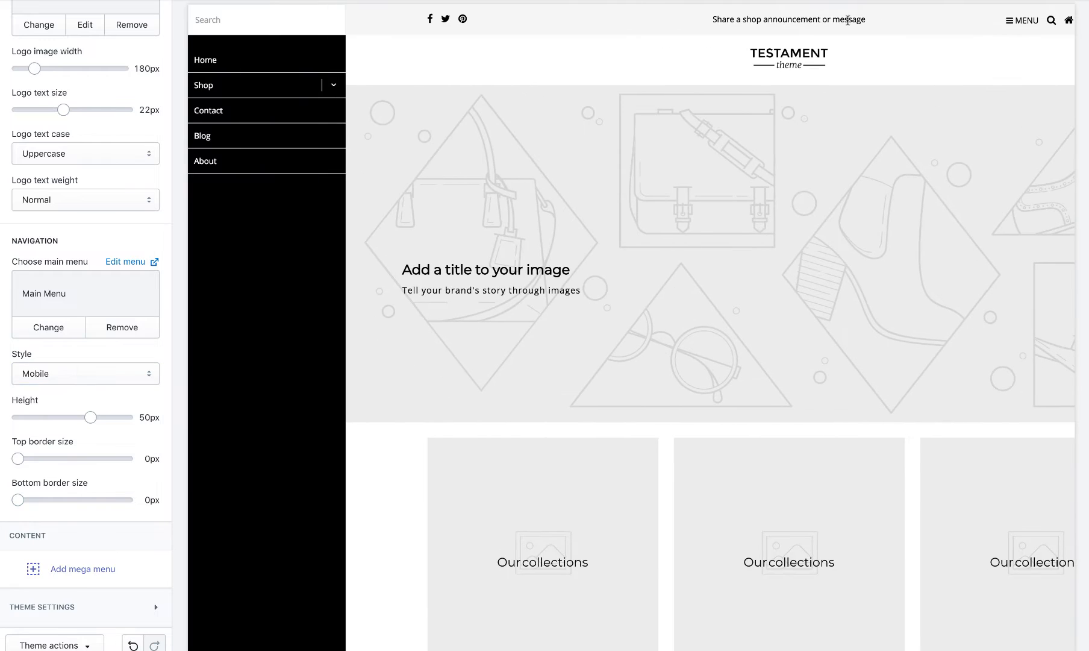
left_click(1013, 25)
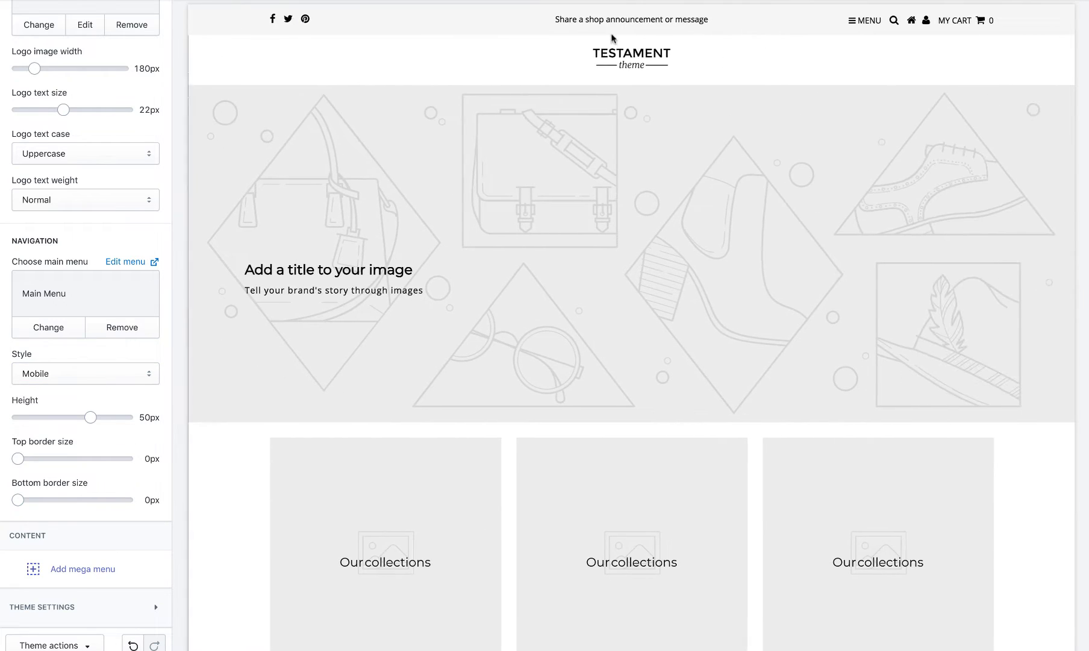
Set the navigation style back to Full and try adjusting the navigation height, leaving it at 50px.
left_click(47, 380)
left_click(52, 386)
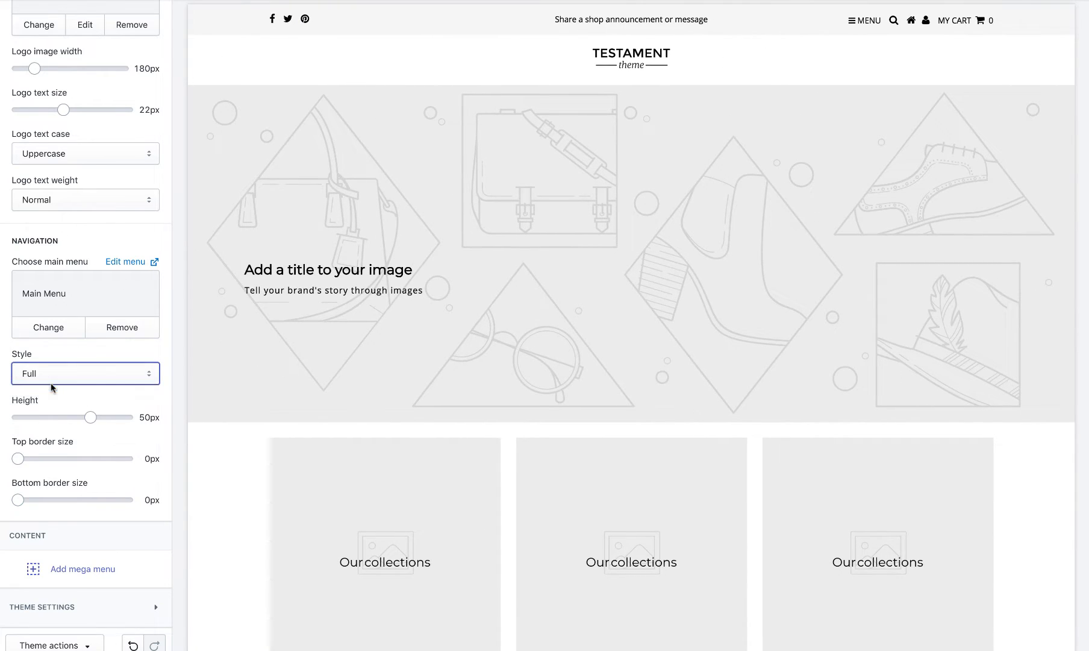
mouse_move(104, 418)
left_mouse_down()
mouse_move(138, 423)
mouse_move(22, 423)
mouse_move(85, 416)
left_mouse_up()
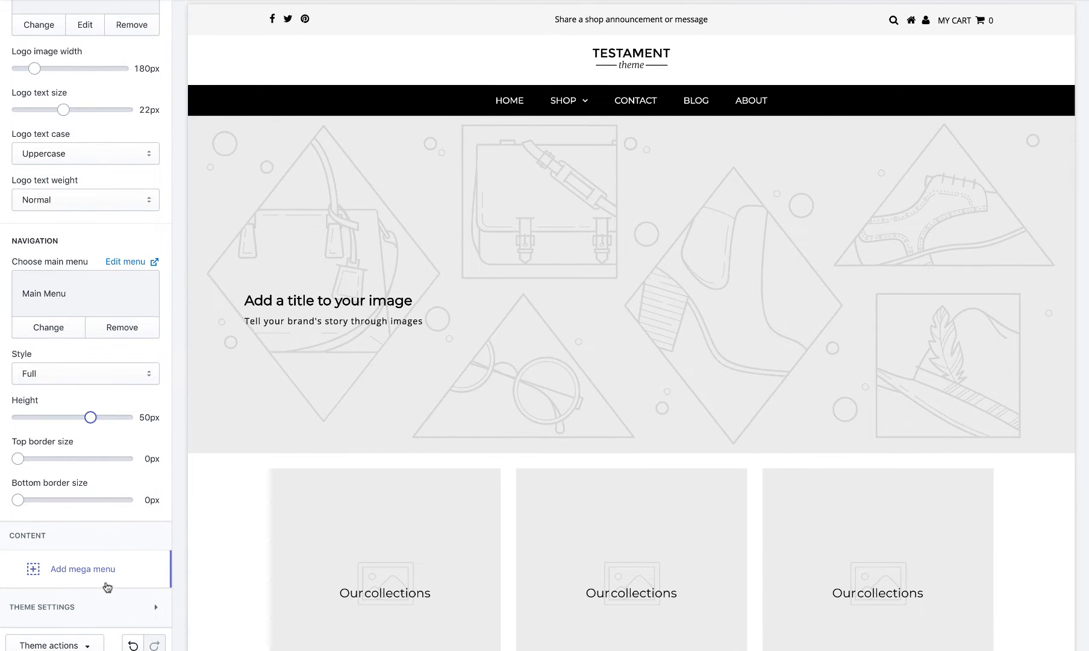
Add a mega menu to the header with Shop as its menu item and check it in the preview.
left_click(97, 567)
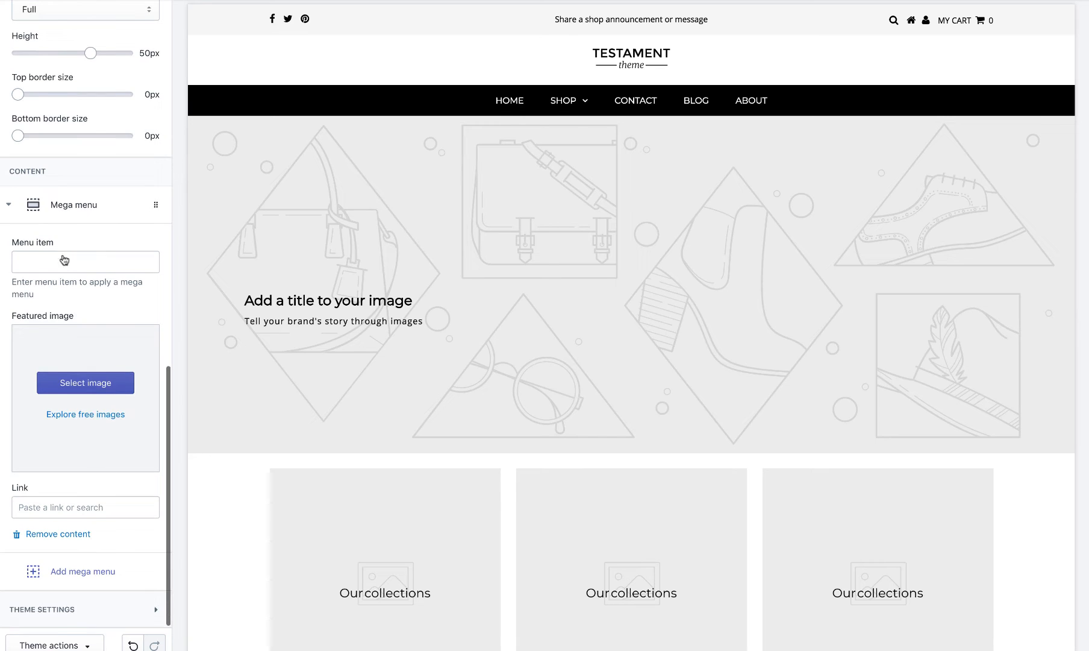
left_click(62, 264)
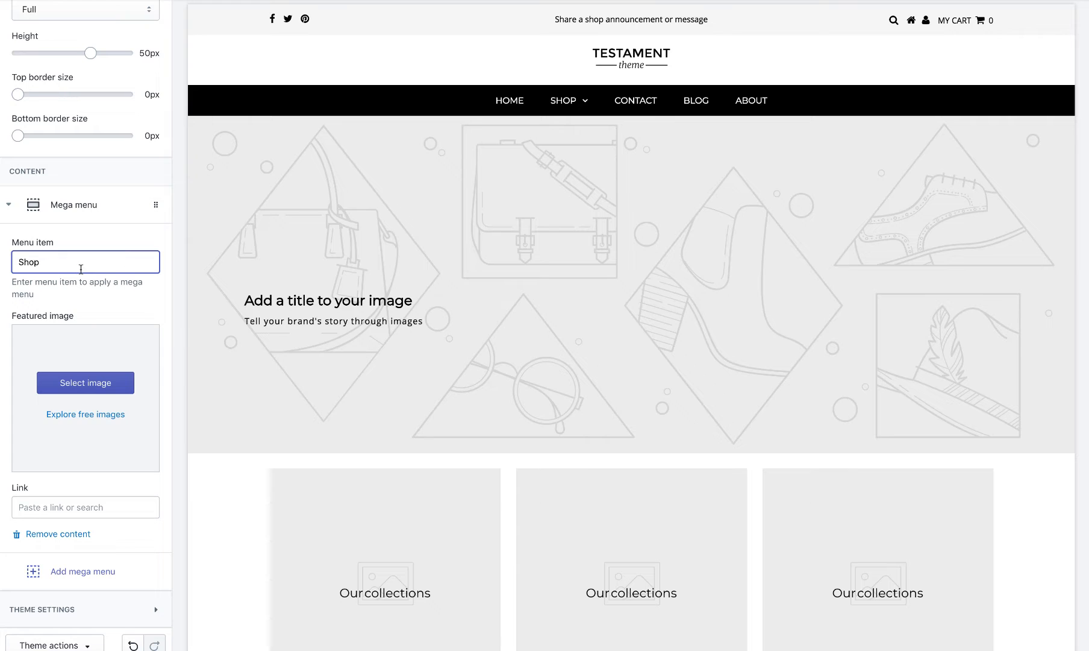
key("Tab")
mouse_move(563, 100)
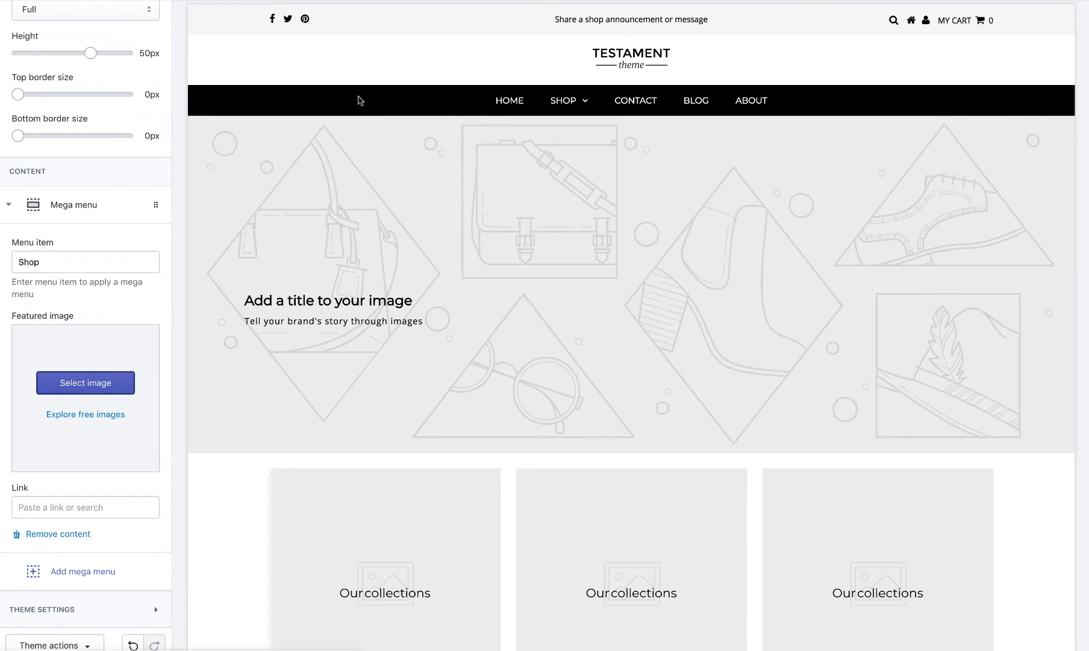
Clear the mega menu's menu item and check the Shop dropdown in the preview.
double_click(53, 263)
key("BackSpace")
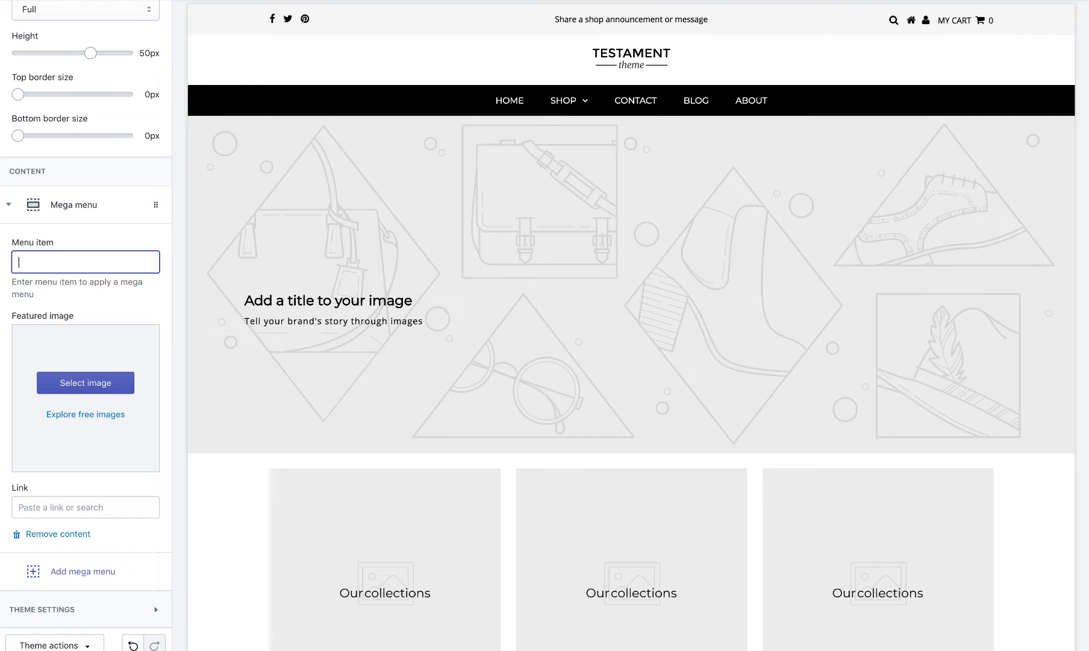
left_click(499, 63)
mouse_move(566, 102)
mouse_move(585, 154)
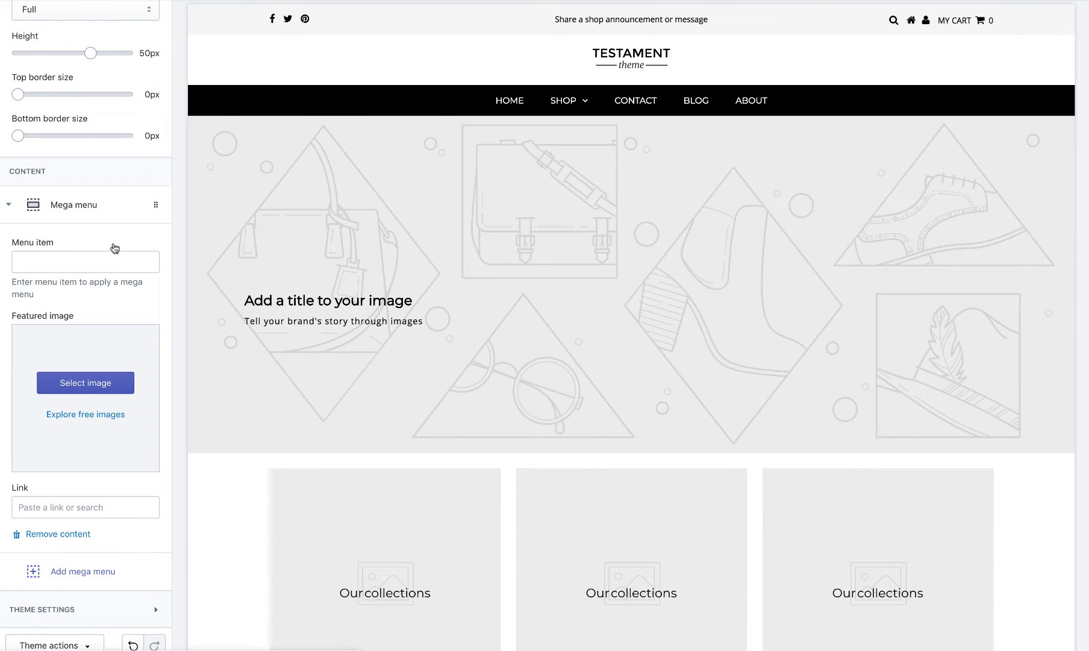
Set the mega menu's menu item back to Shop and check the Shop dropdown in the preview.
left_click(42, 269)
type("Shop")
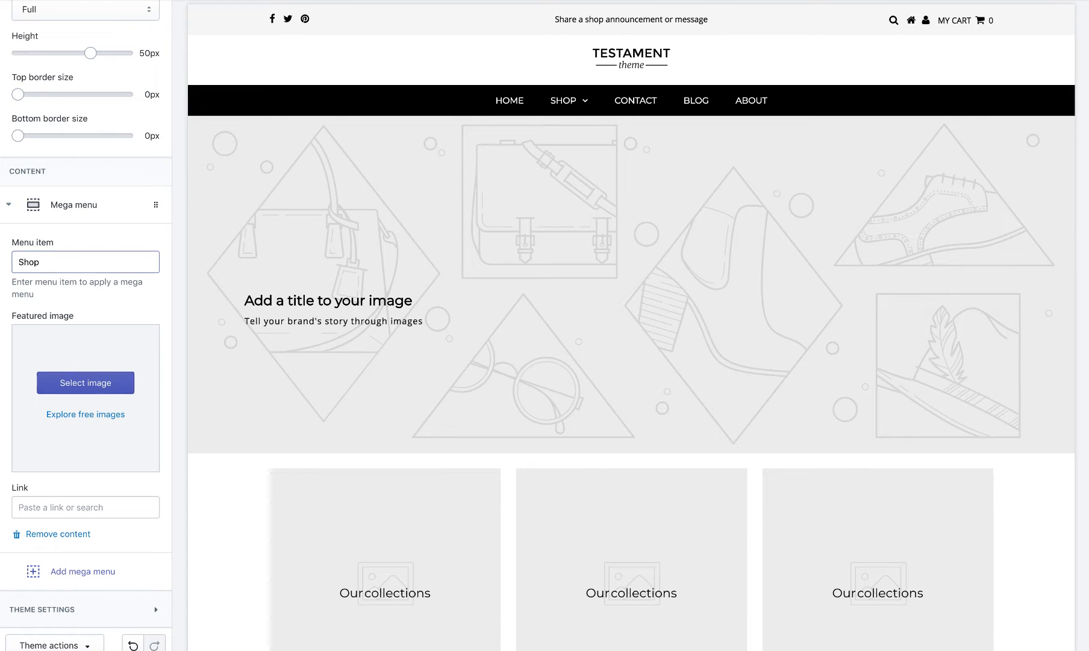
key("Tab")
mouse_move(556, 100)
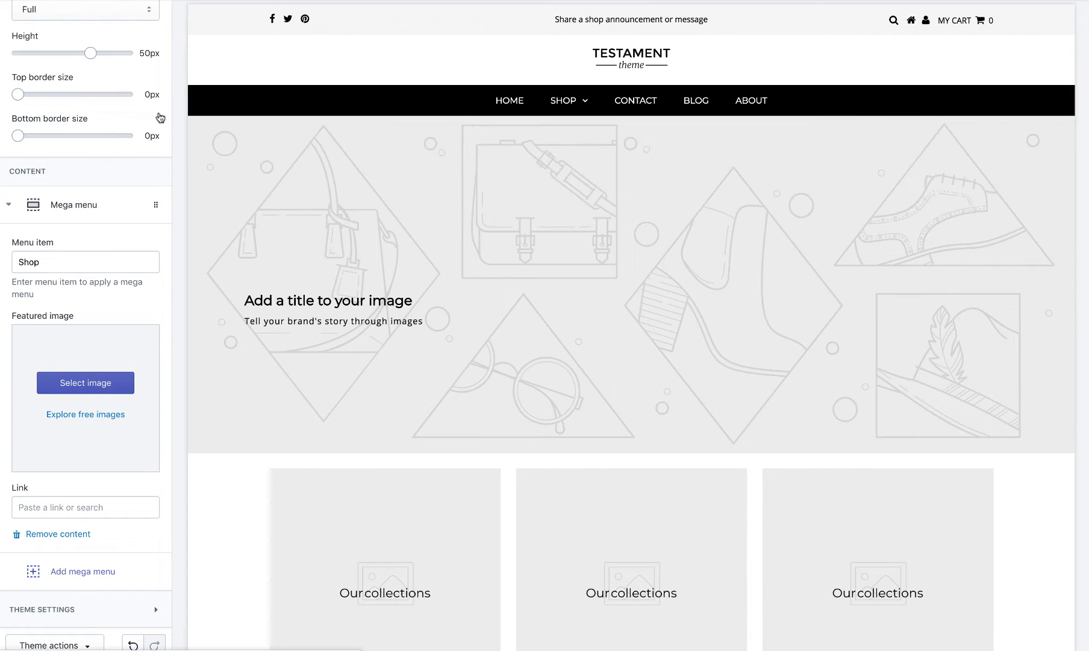
Use the library photo of the woman with balloons as the mega menu's featured image and check it in the Shop dropdown.
left_click(87, 389)
scroll(87, 386, "down", 1)
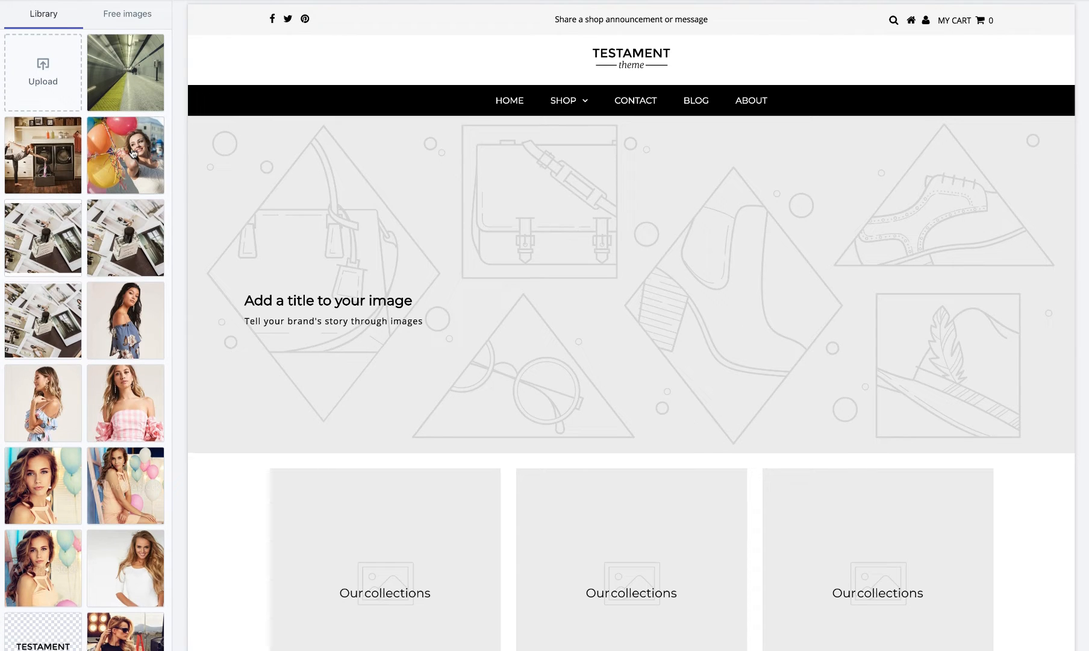
scroll(132, 152, "down", 6)
scroll(132, 152, "up", 6)
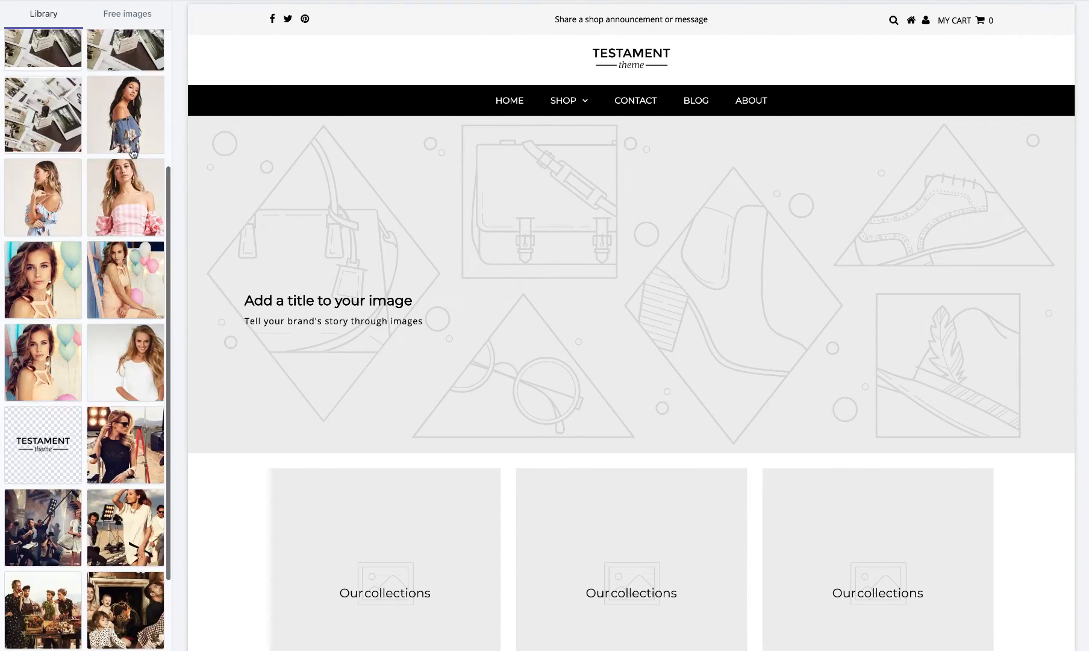
left_click(133, 152)
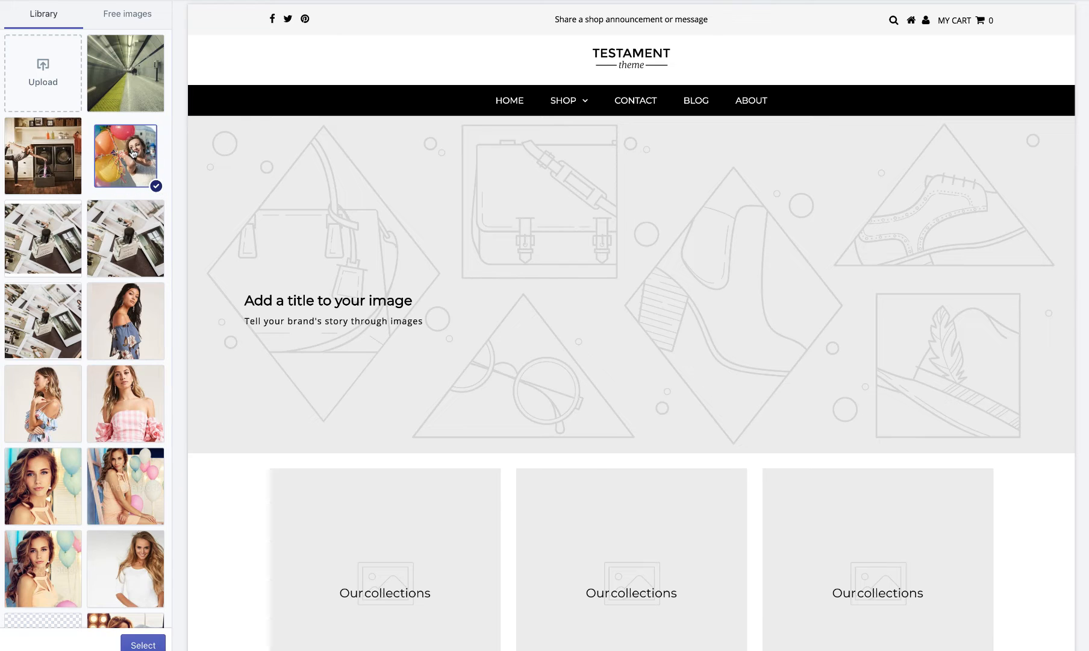
left_click(143, 644)
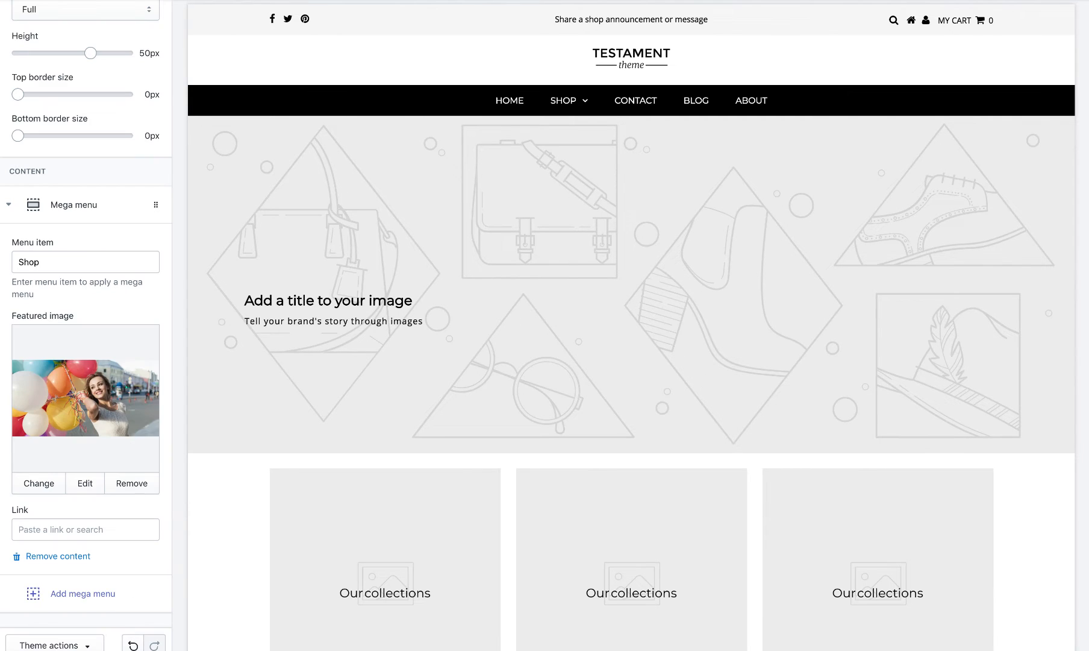
scroll(128, 410, "down", 1)
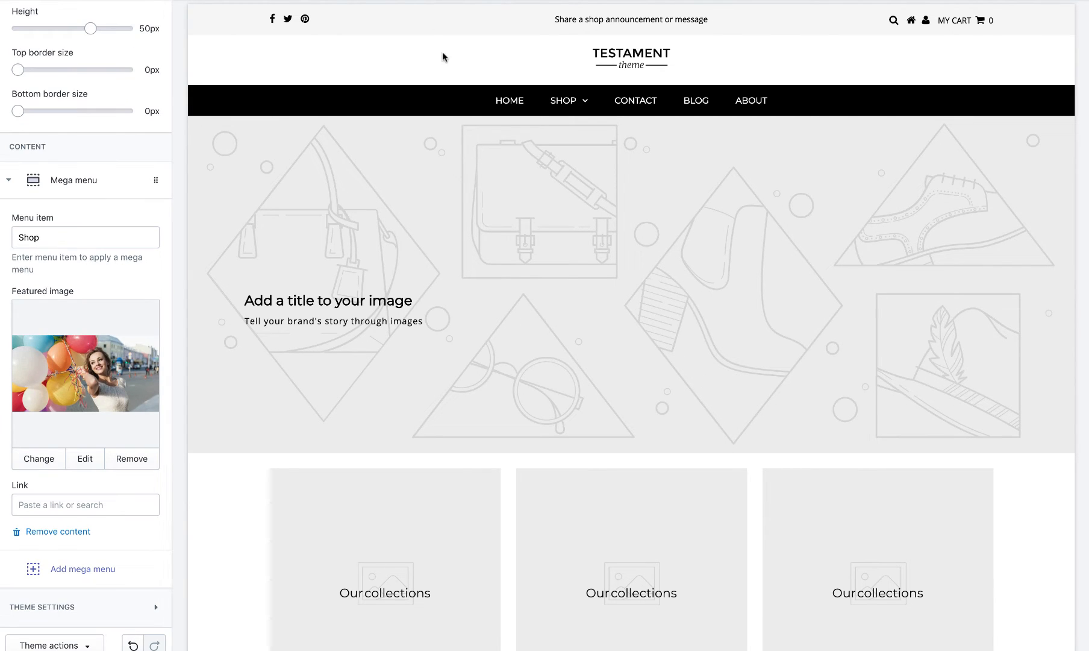
mouse_move(566, 107)
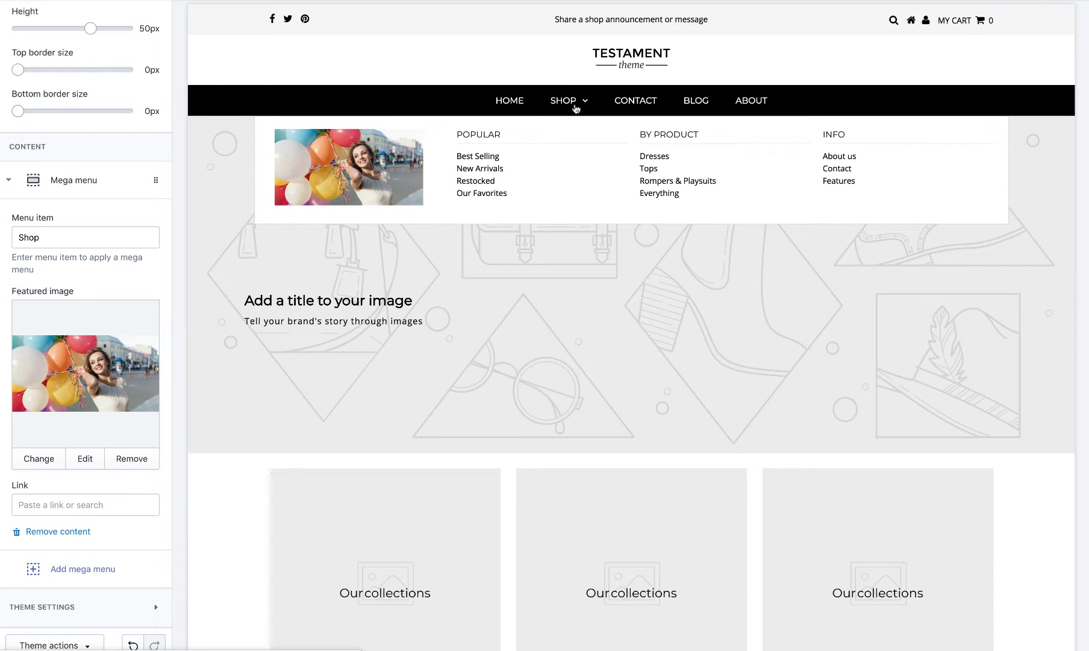
Link the mega menu's featured image to the New Arrivals collection.
left_click(71, 511)
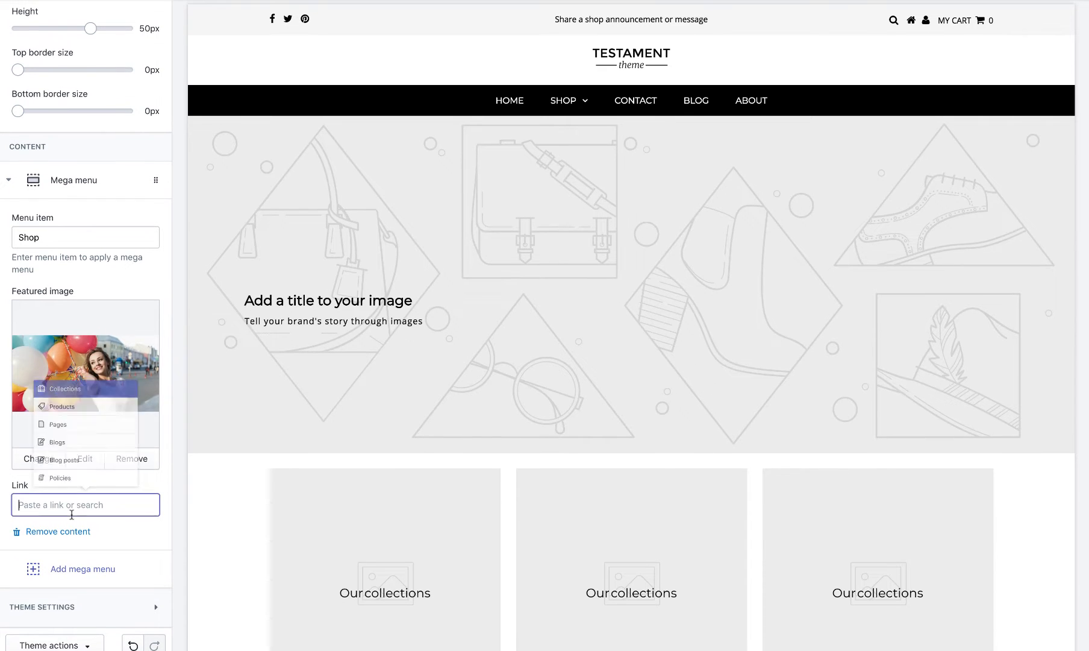
left_click(65, 345)
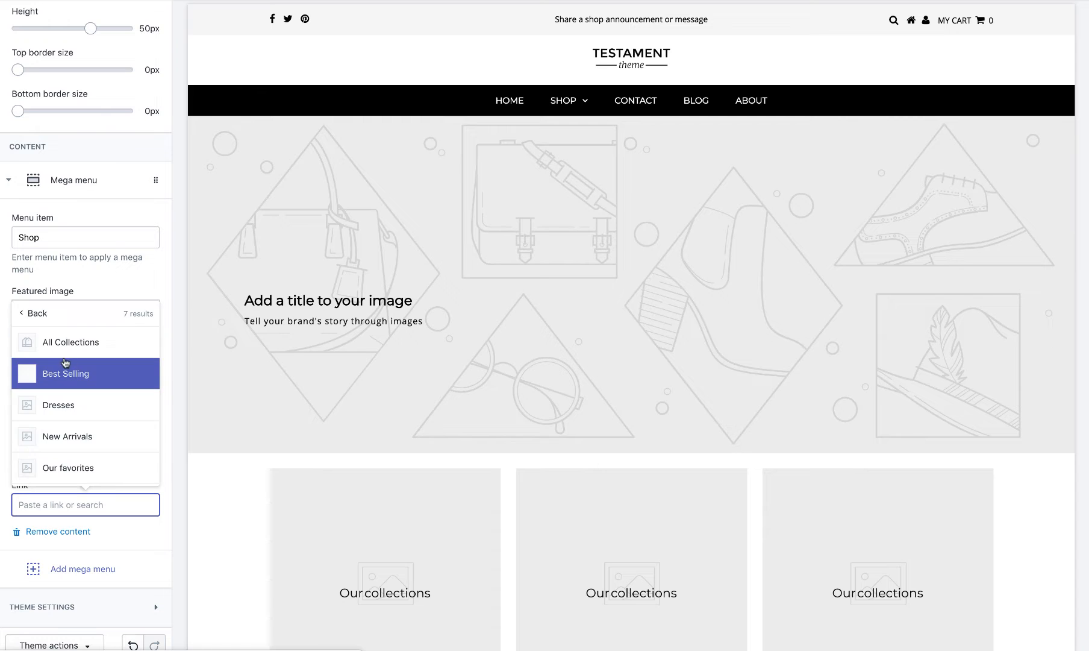
left_click(74, 435)
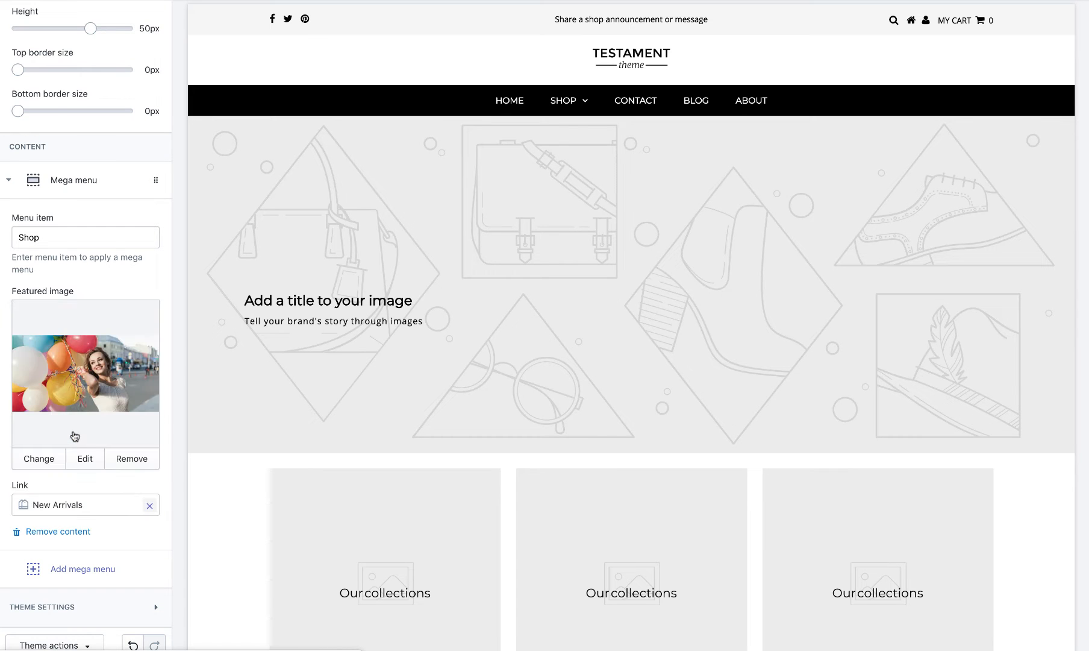
Try the header's full width option and turn it off again.
scroll(82, 482, "up", 15)
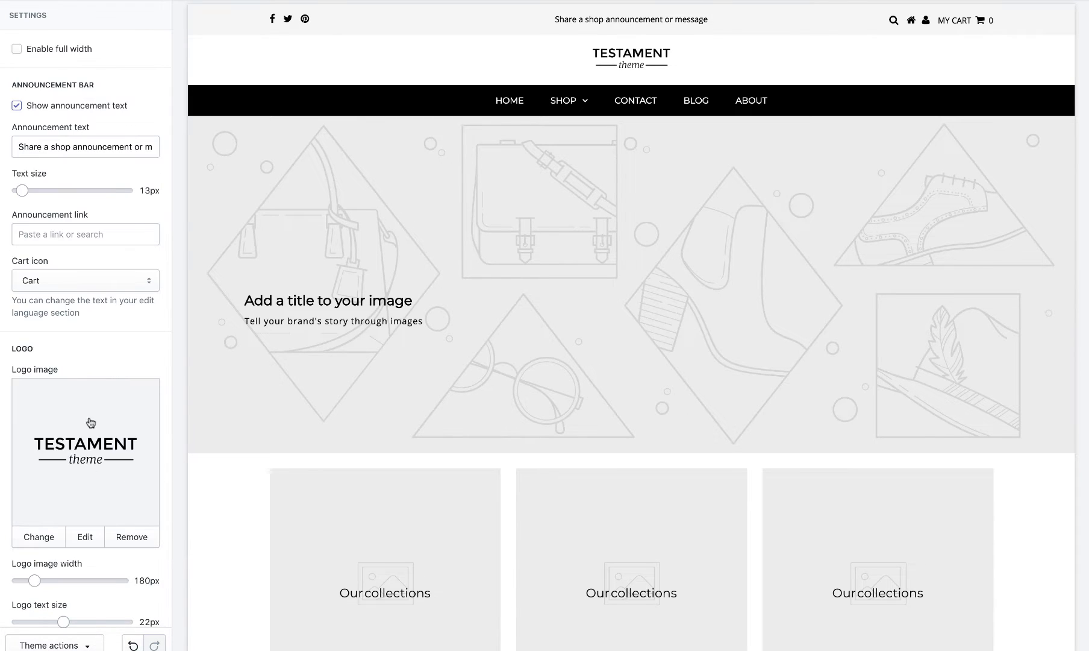
left_click(49, 56)
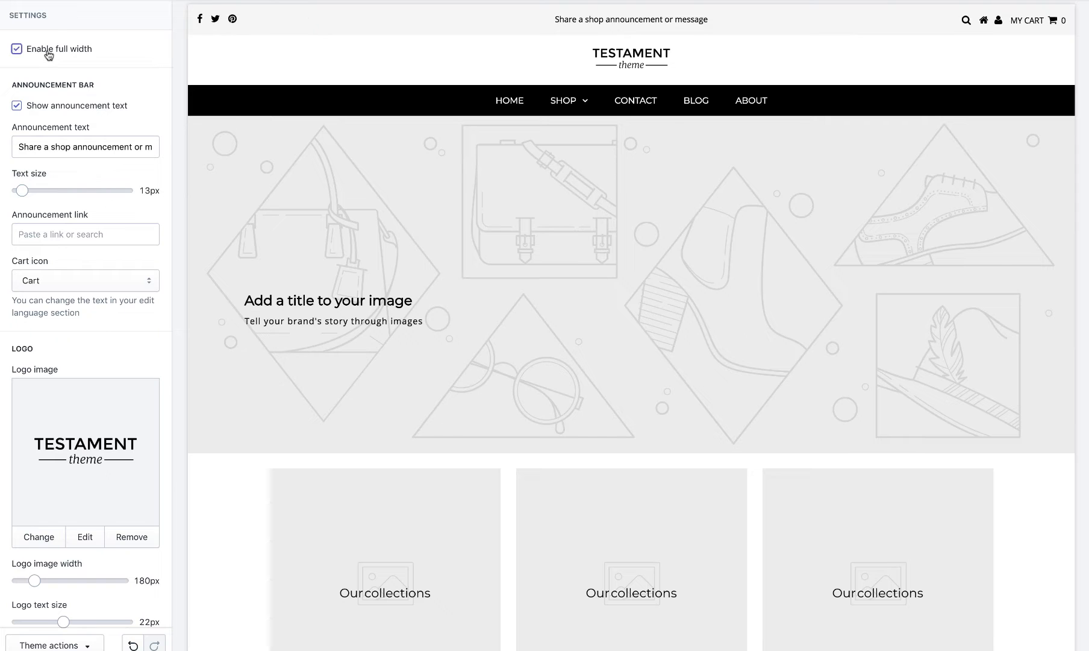
left_click(48, 56)
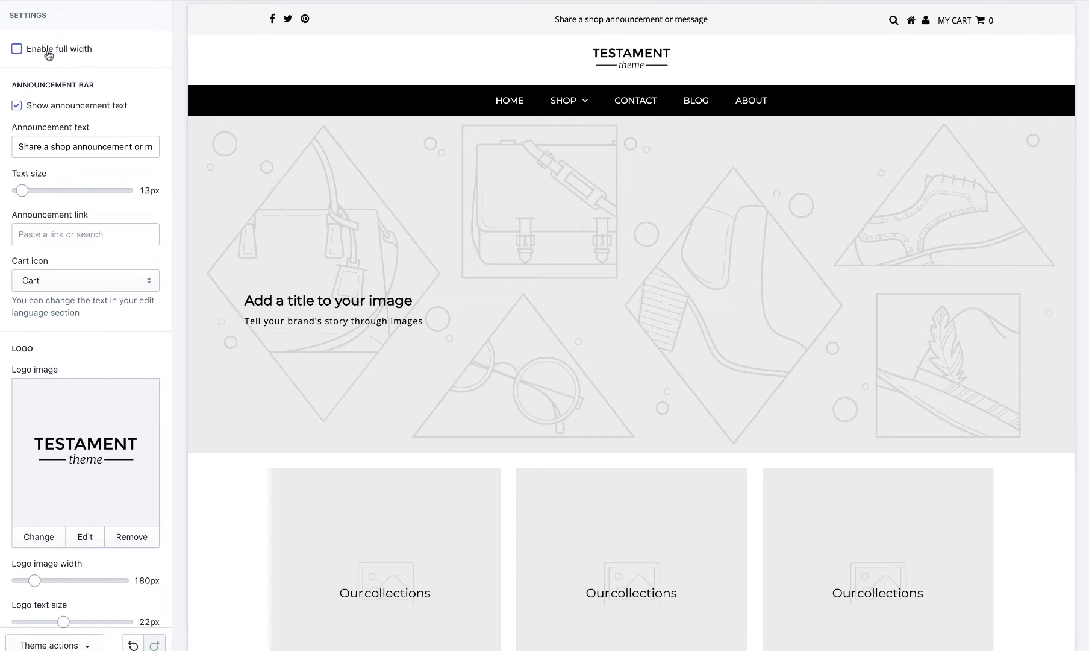
Replace the announcement bar text with "Free shipping on all orders over $99" and check it in the preview.
left_click(62, 111)
left_click(150, 87)
triple_click(108, 148)
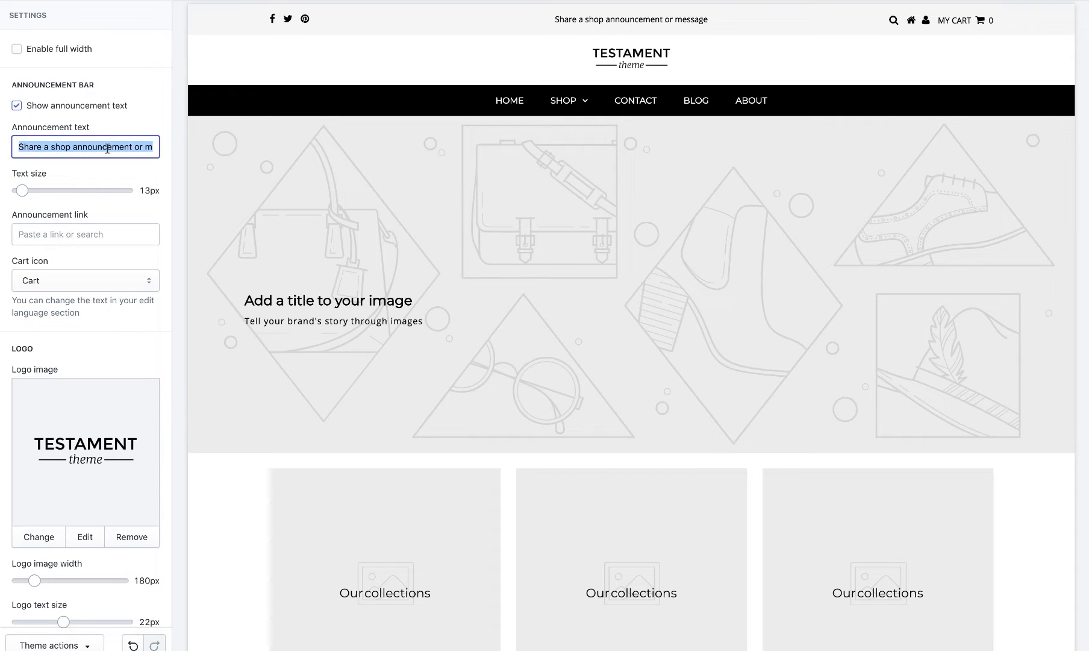
type("Free shipping on all orders ove")
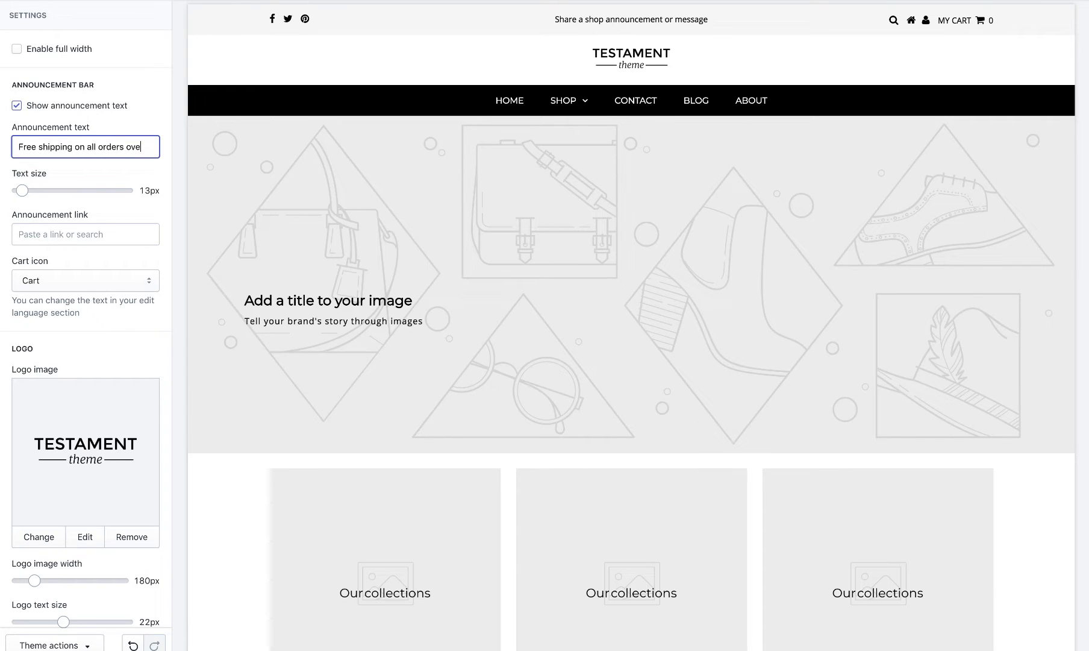
type("r $99")
key("Tab")
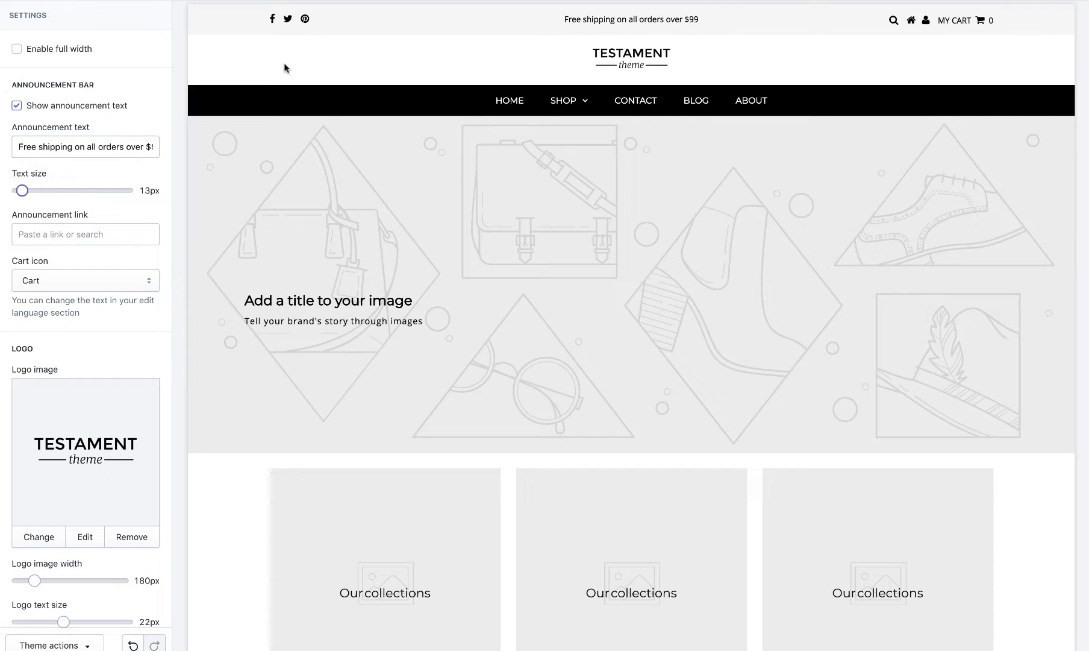
left_click_drag(737, 19, 533, 20)
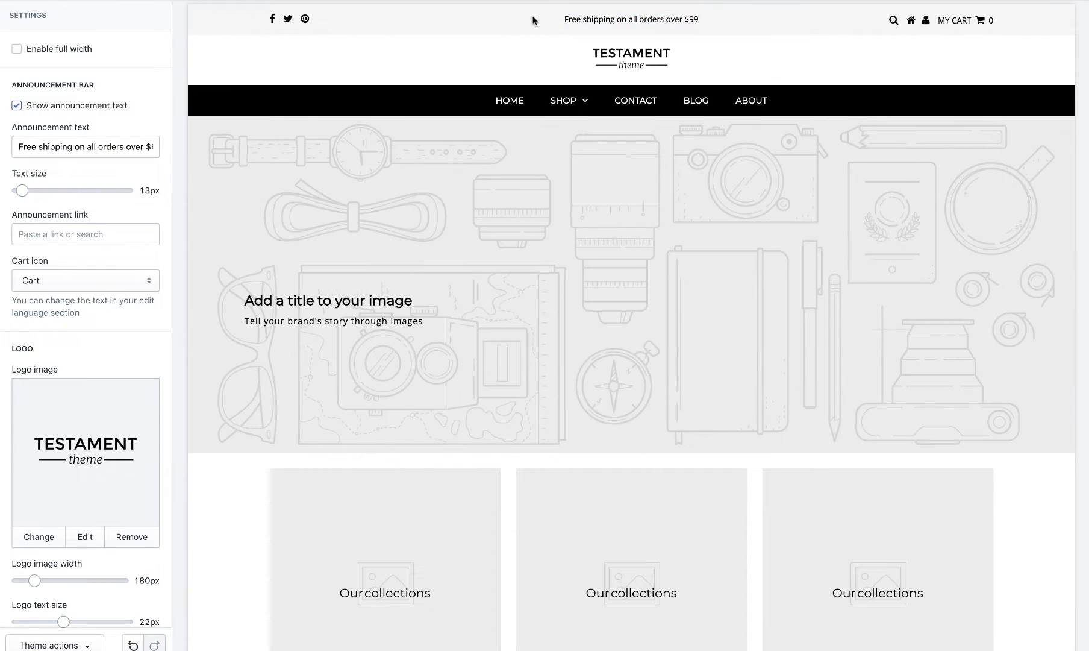
Save the header changes from the section list and open the Footer section's settings.
left_click(14, 2)
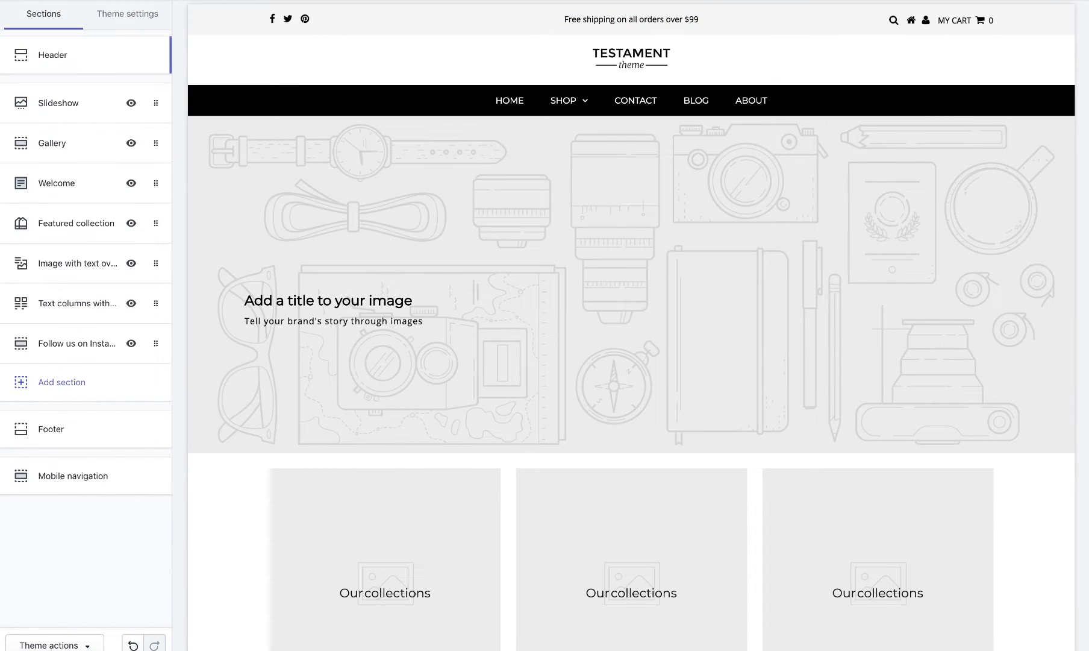
left_click(1059, 2)
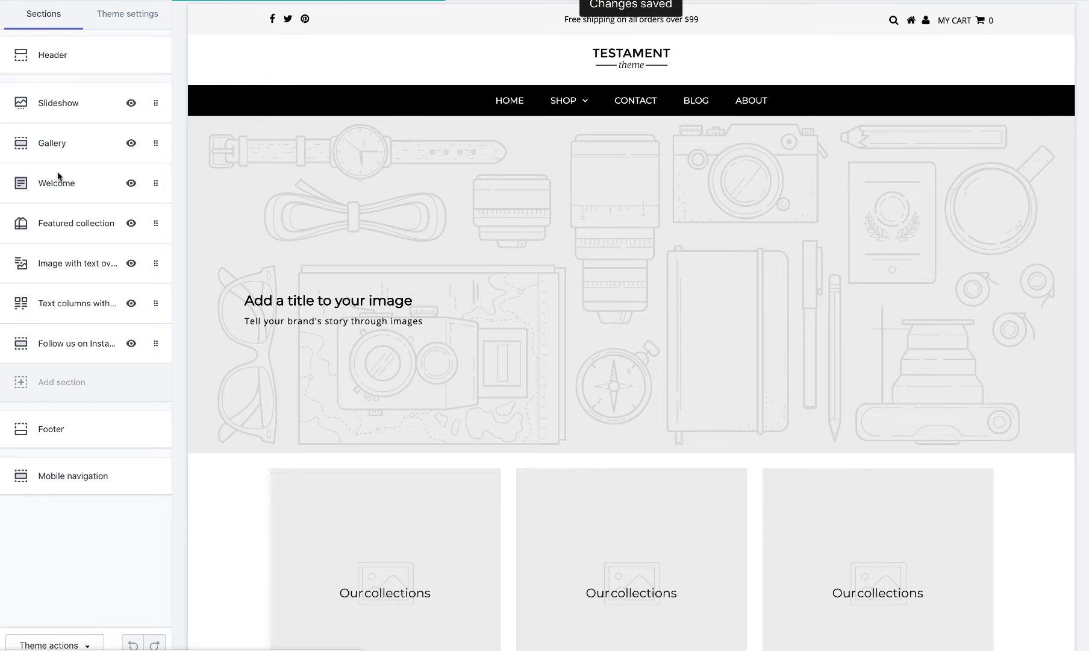
left_click(64, 438)
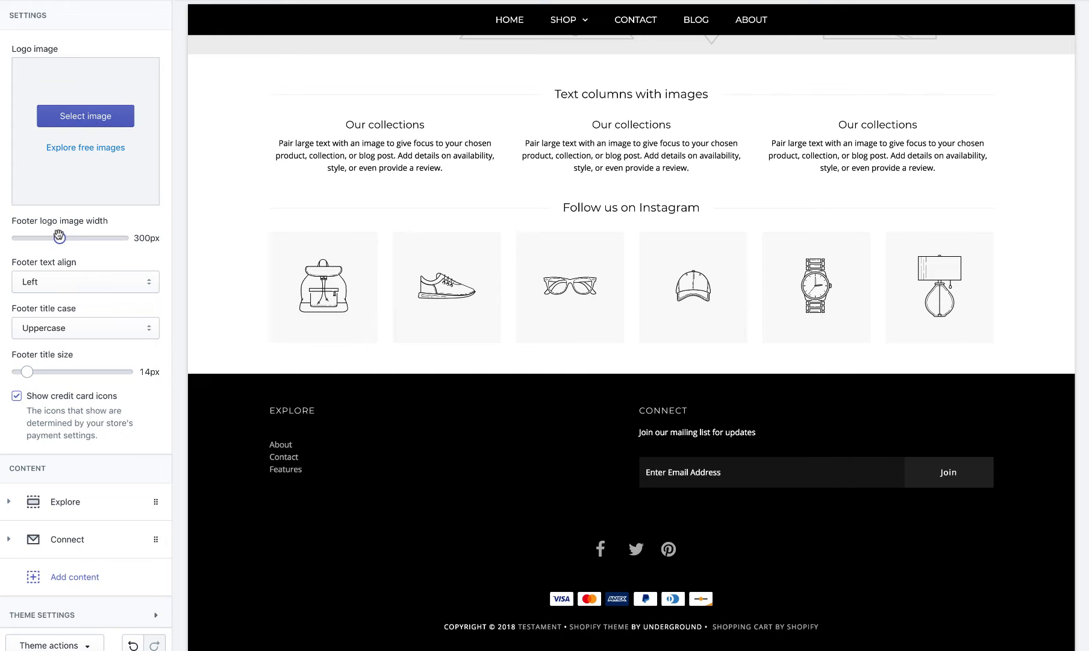
Try Center and Right for the footer text alignment and set it back to Left.
left_click(65, 294)
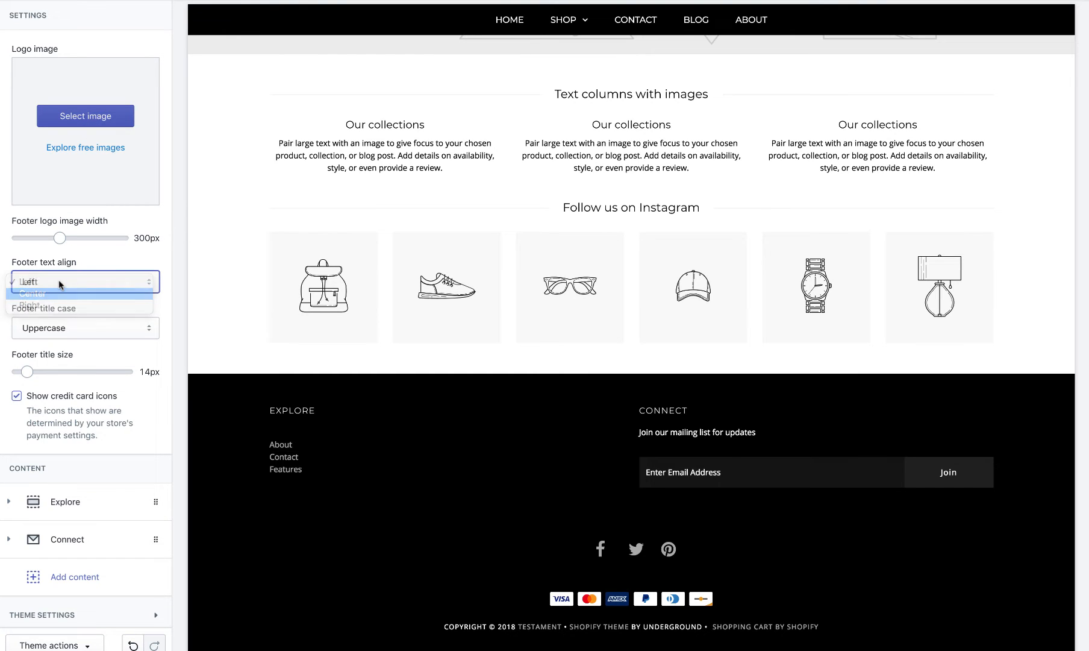
left_click(63, 282)
left_click(60, 292)
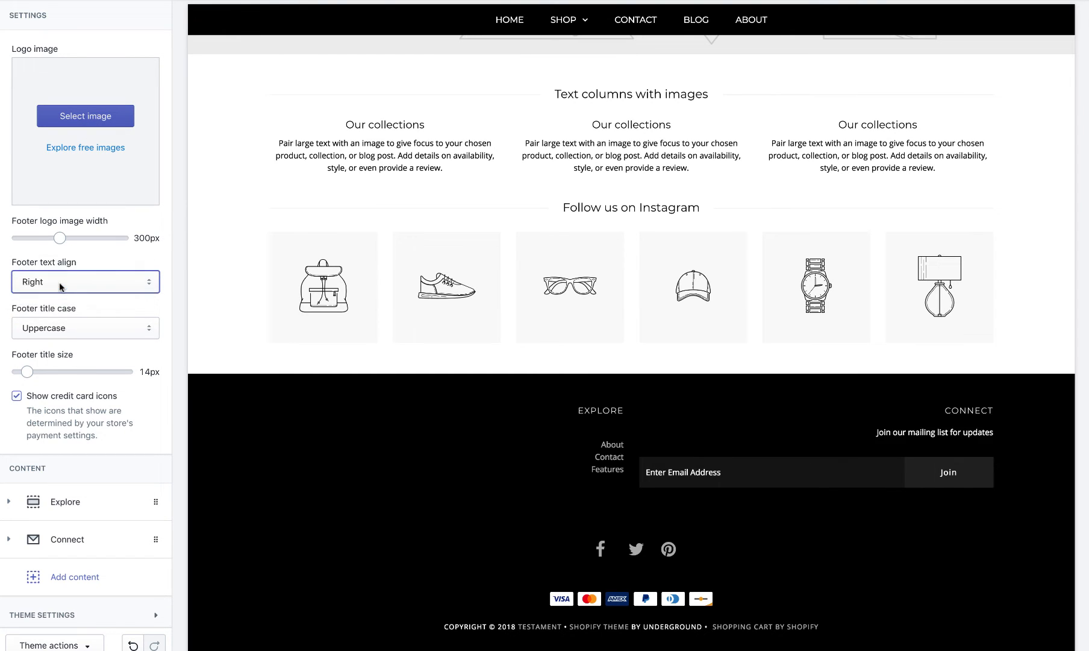
left_click(60, 284)
left_click(56, 258)
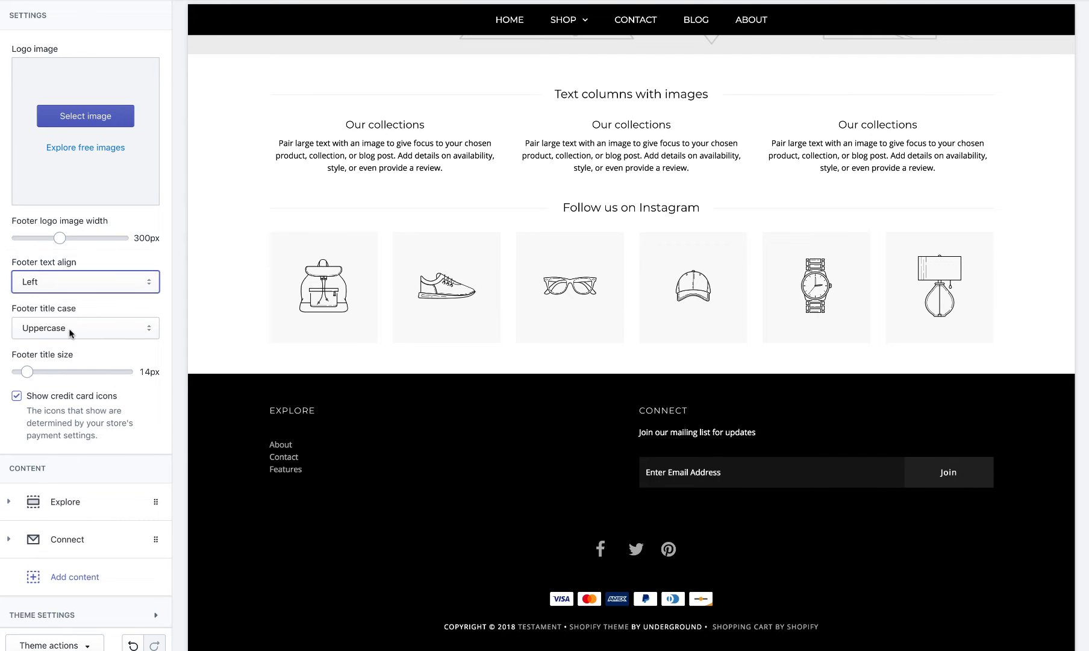
Try the regular footer title case and set it back to Uppercase.
left_click(70, 334)
left_click(69, 339)
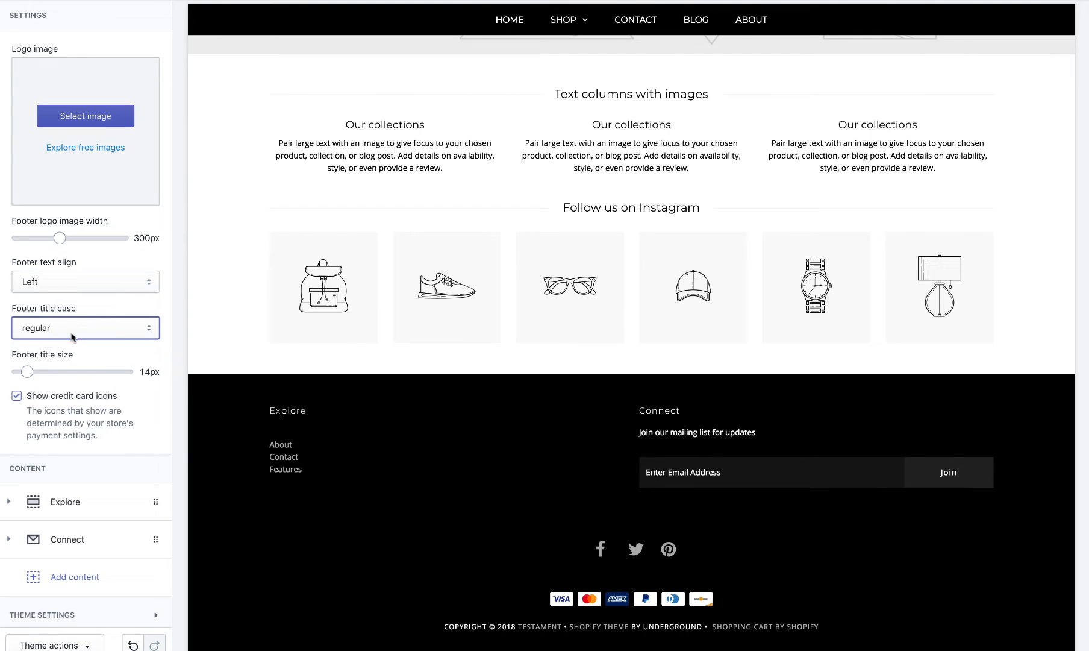
left_click(68, 325)
left_click(68, 319)
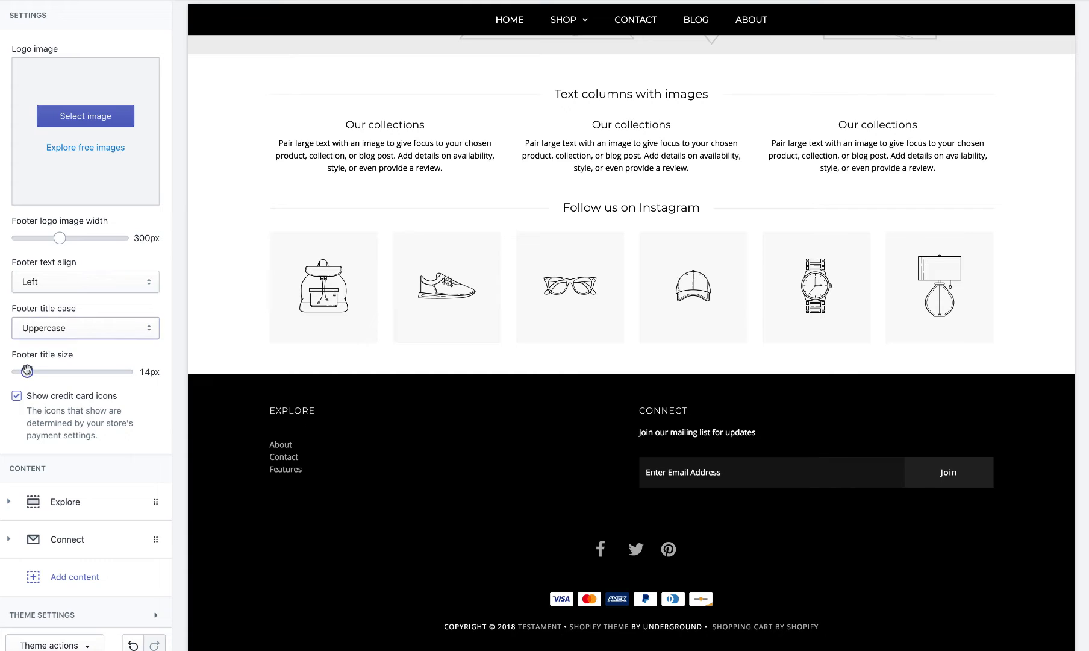
Set the footer title size to 16px and try toggling the credit card icons, leaving them shown.
left_click_drag(26, 371, 31, 371)
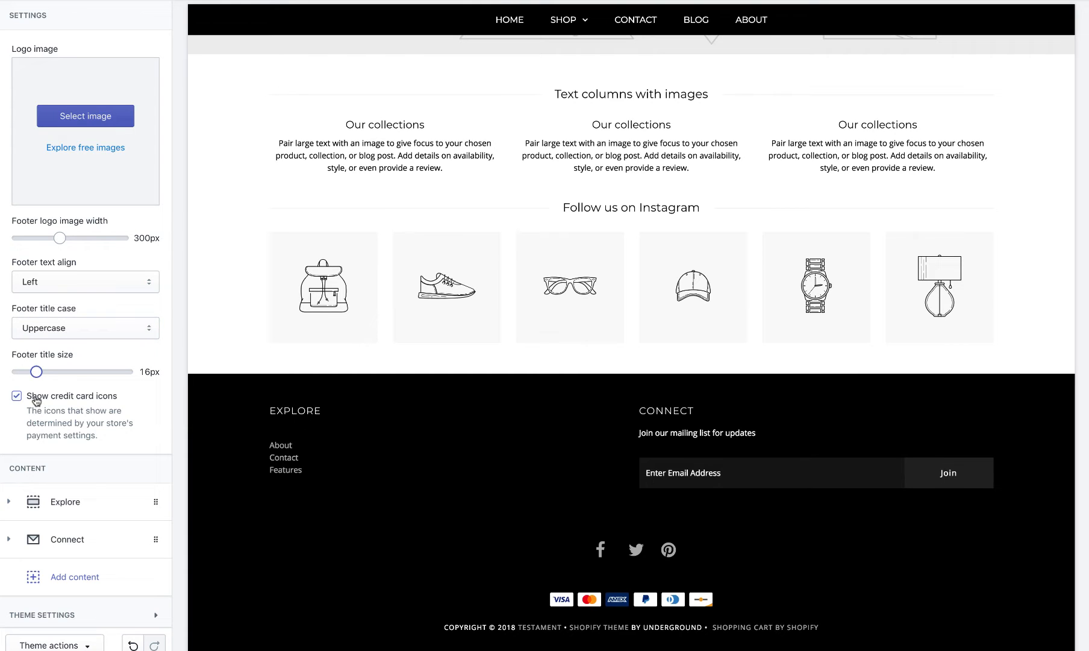
left_click(36, 398)
Add a menu content block to the footer and assign the Clothing menu to it.
scroll(36, 398, "down", 1)
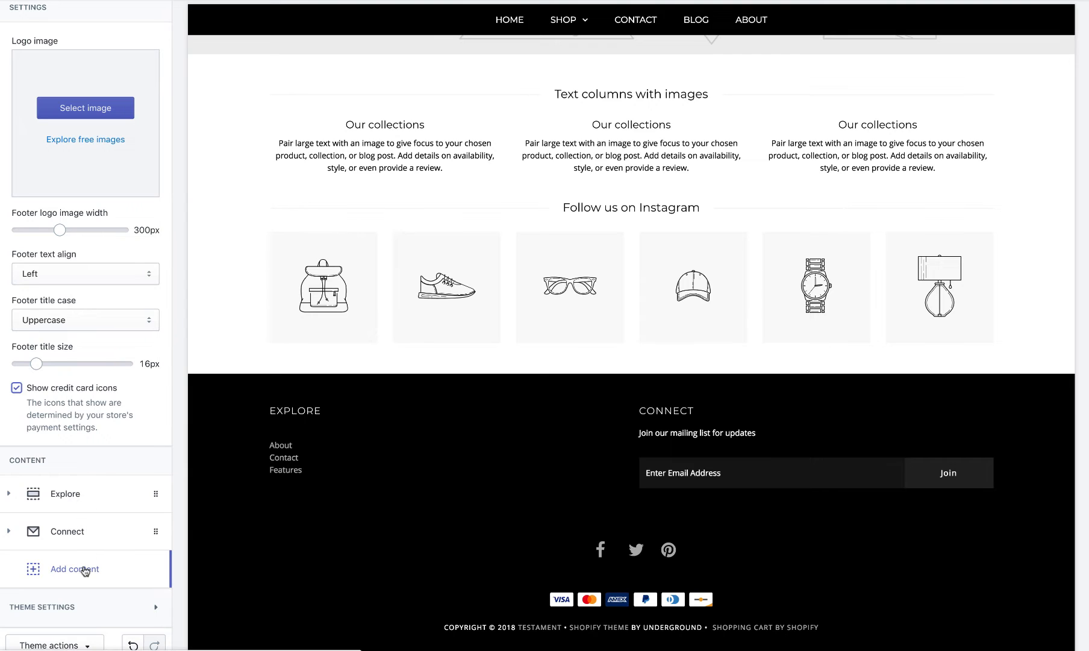
left_click(84, 570)
left_click(43, 495)
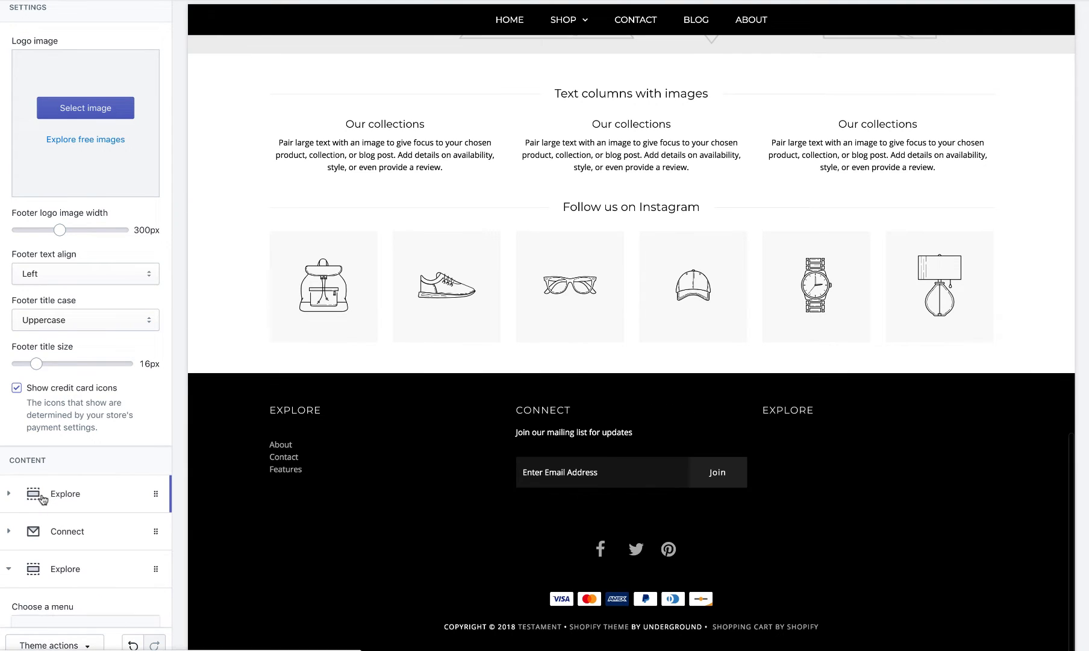
left_click(85, 475)
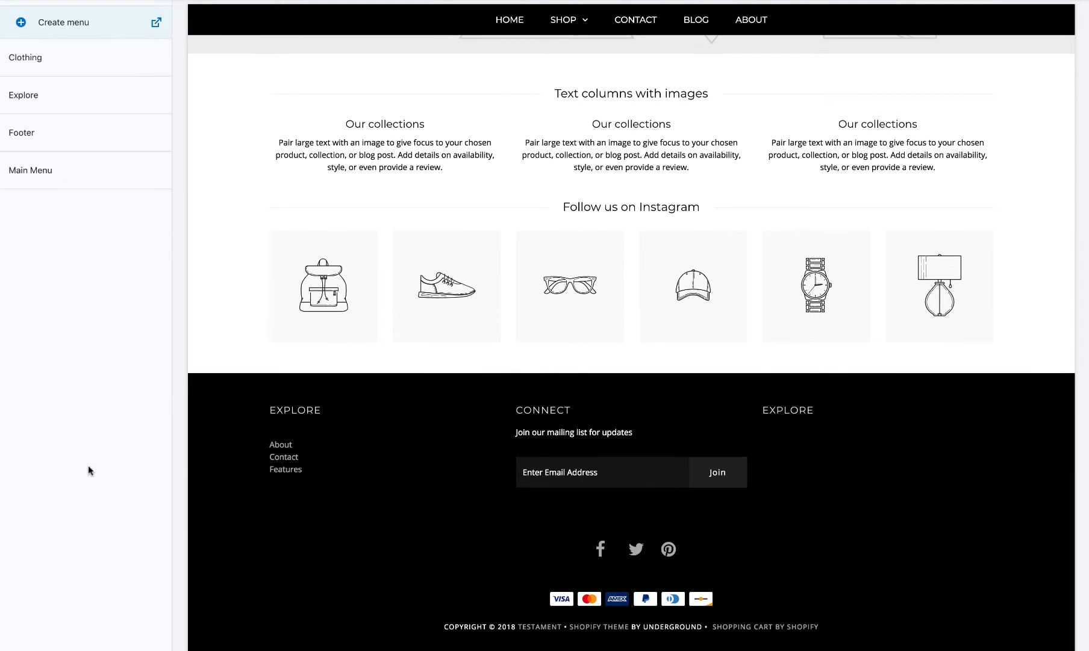
left_click(55, 68)
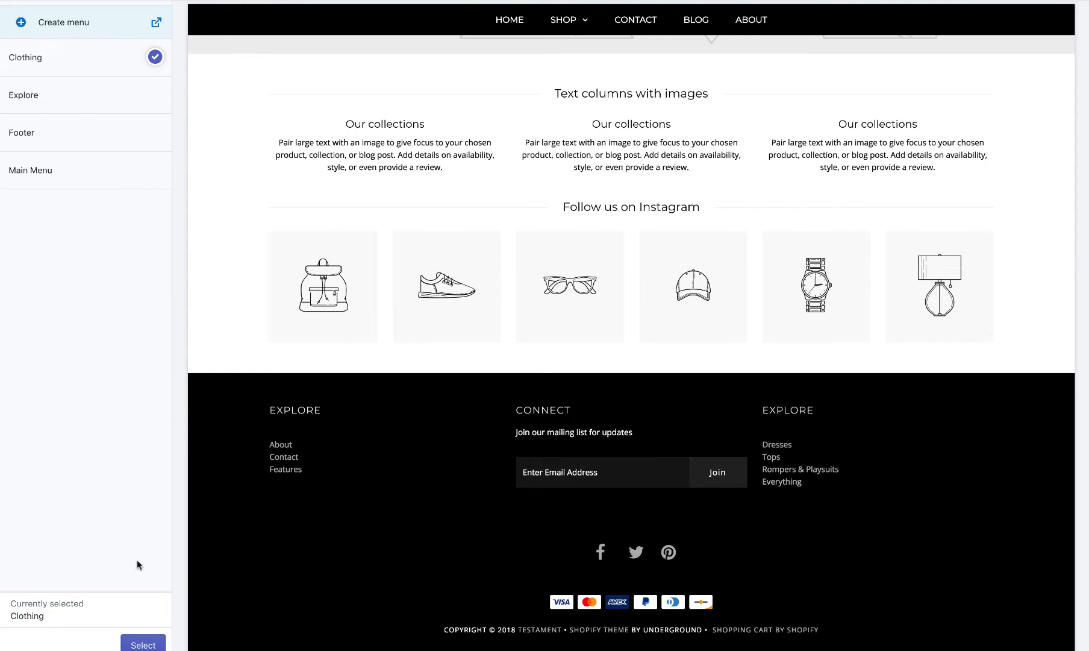
left_click(143, 642)
Collapse the footer block holding the Clothing menu and move it above the Connect block.
left_click(82, 400)
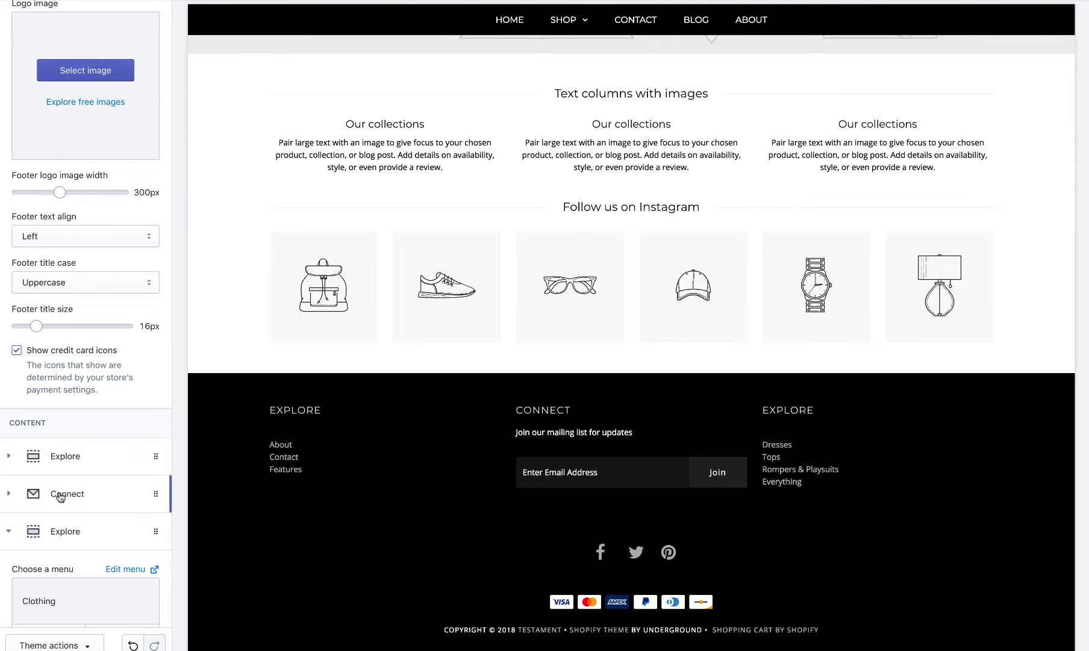
left_click(9, 531)
left_click_drag(68, 530, 67, 484)
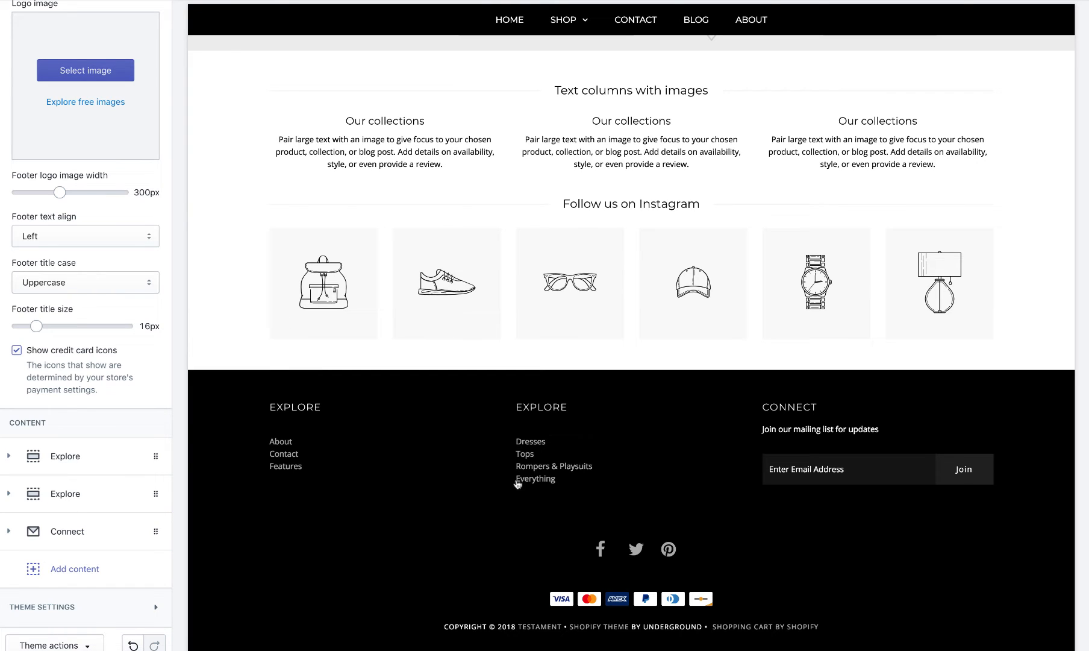
Leave the footer settings, look over the About page and its footer in the preview, and return to the home page.
scroll(41, 425, "up", 2)
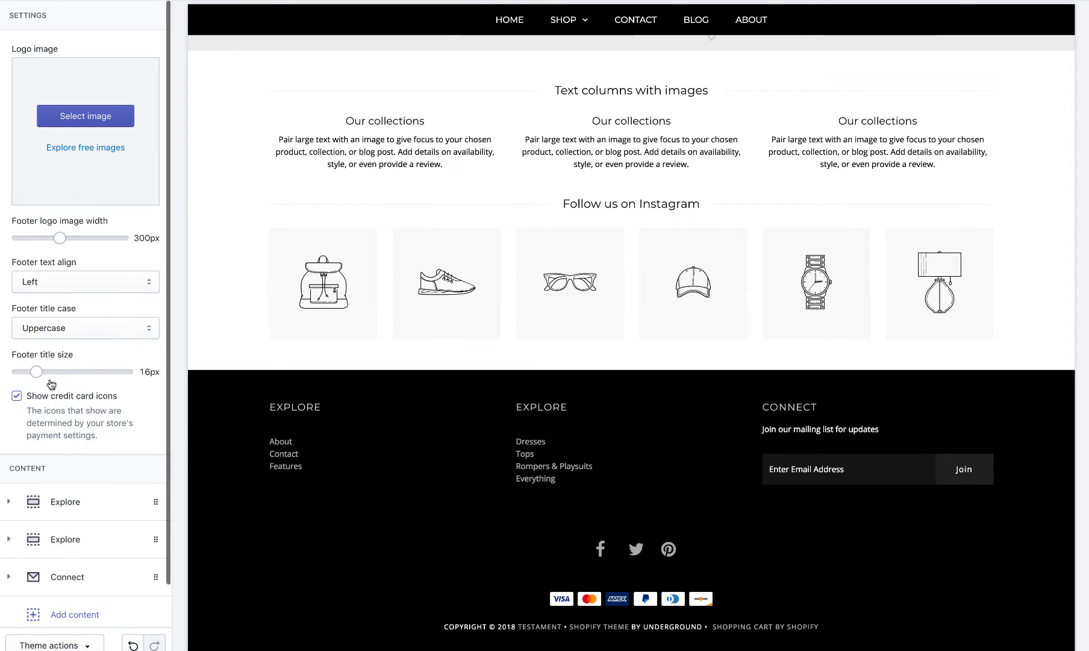
left_click(14, 1)
scroll(370, 180, "up", 15)
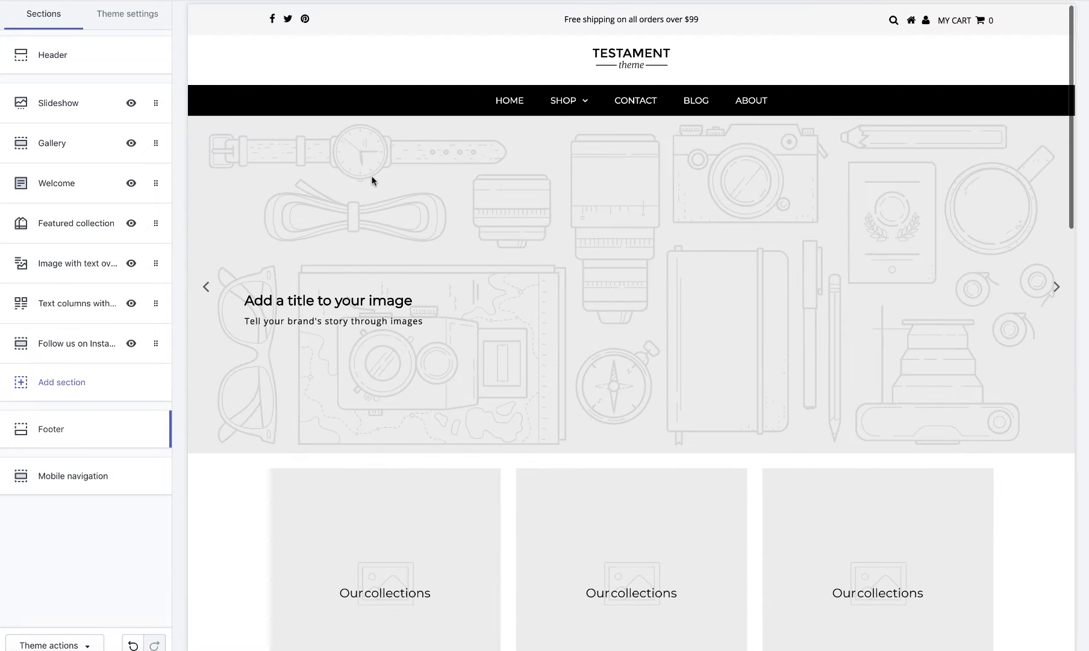
left_click(761, 102)
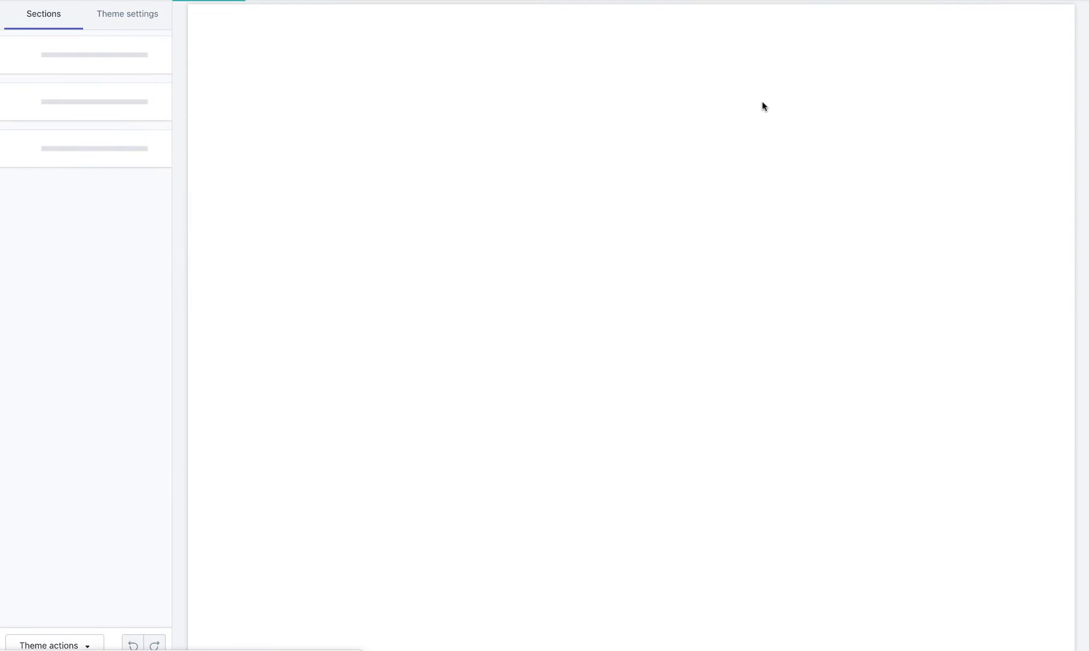
scroll(749, 167, "down", 2)
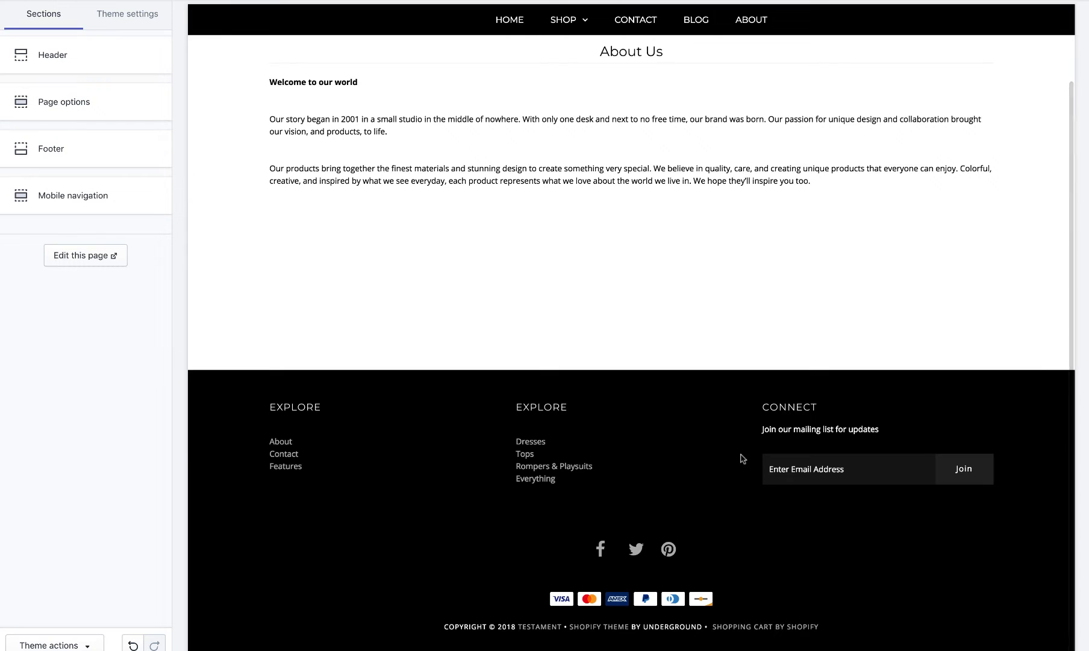
scroll(727, 432, "up", 2)
left_click(648, 70)
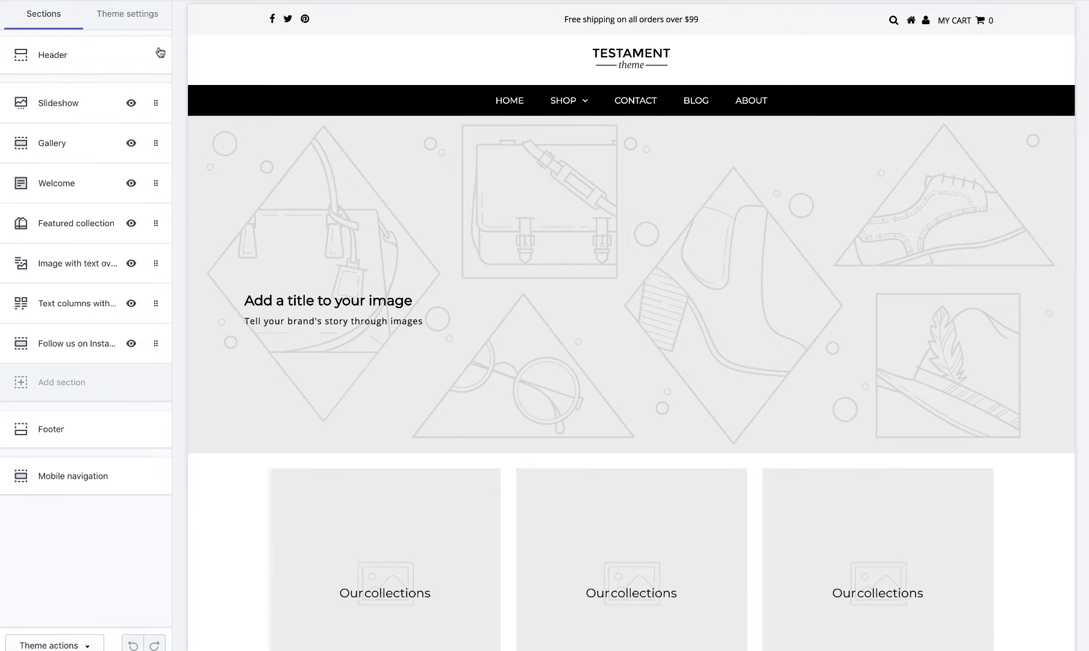
Open the theme settings and check the Search option for showing products only.
left_click(139, 18)
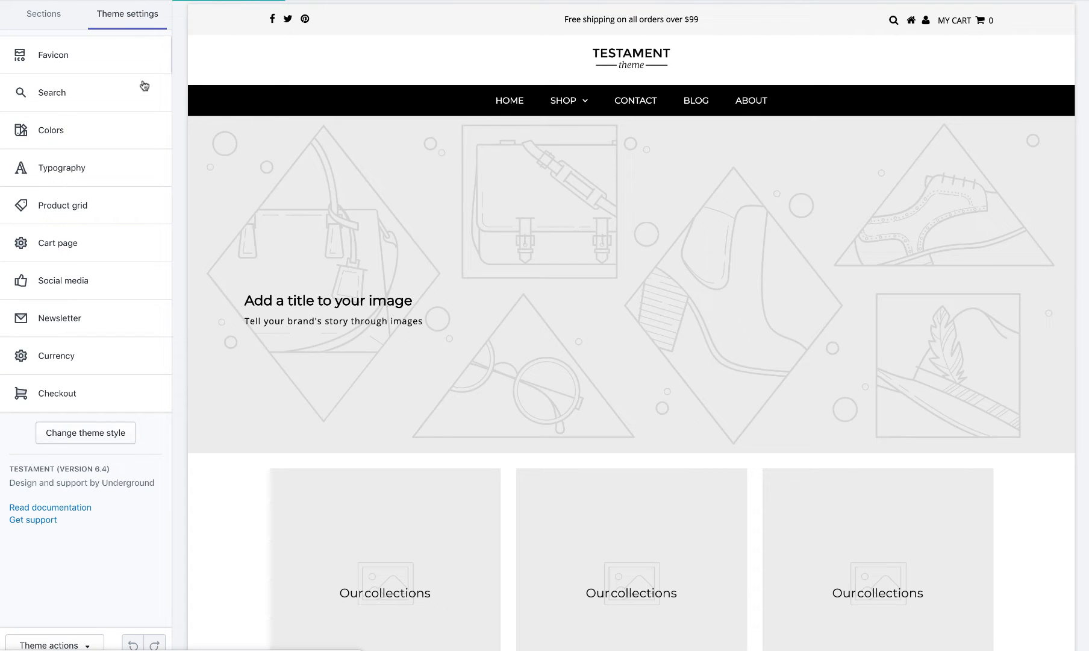
left_click(91, 102)
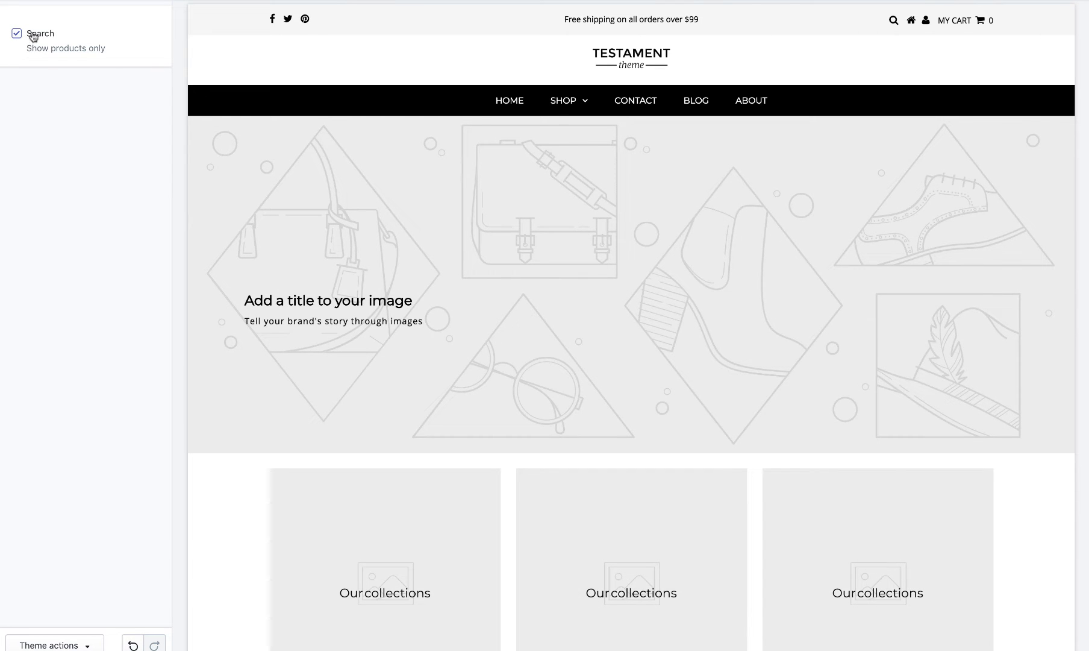
left_click(32, 12)
In the theme's color settings, try a different header background color and set it back to white, #FFFFFF.
left_click(77, 135)
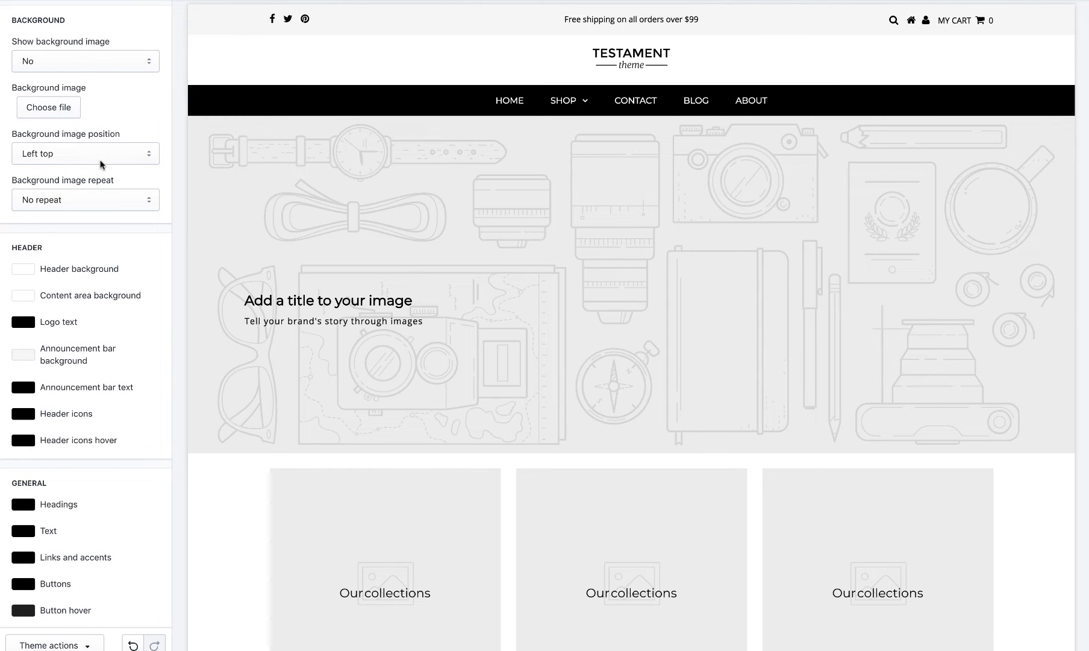
scroll(102, 141, "down", 4)
left_click(26, 159)
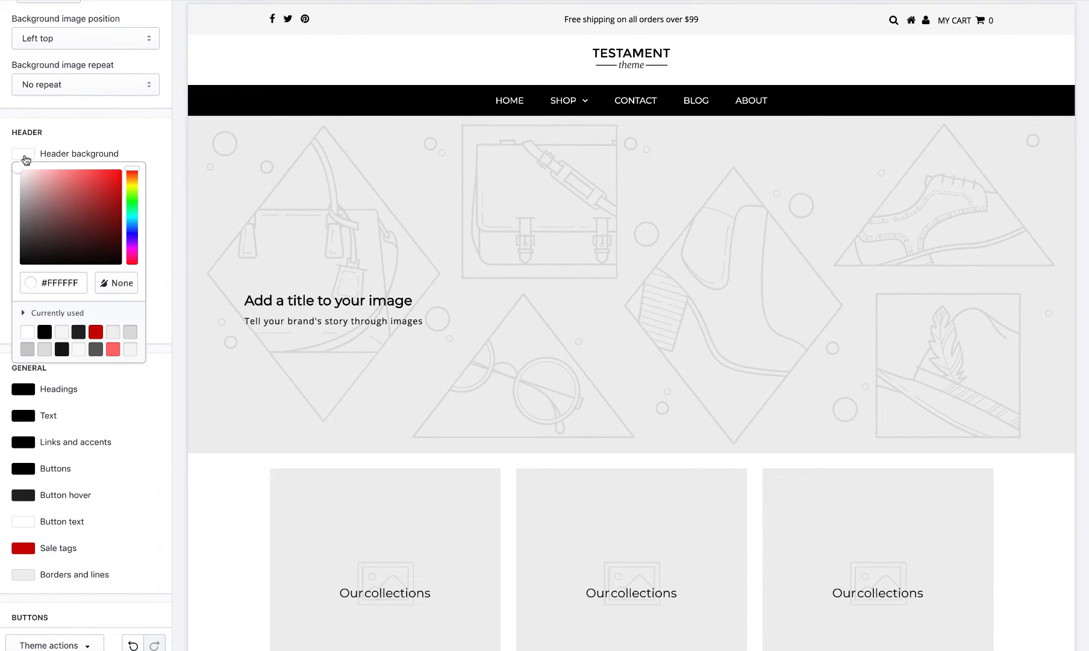
left_click(51, 205)
mouse_move(88, 191)
left_mouse_down()
mouse_move(80, 223)
mouse_move(59, 178)
mouse_move(1, 169)
left_mouse_up()
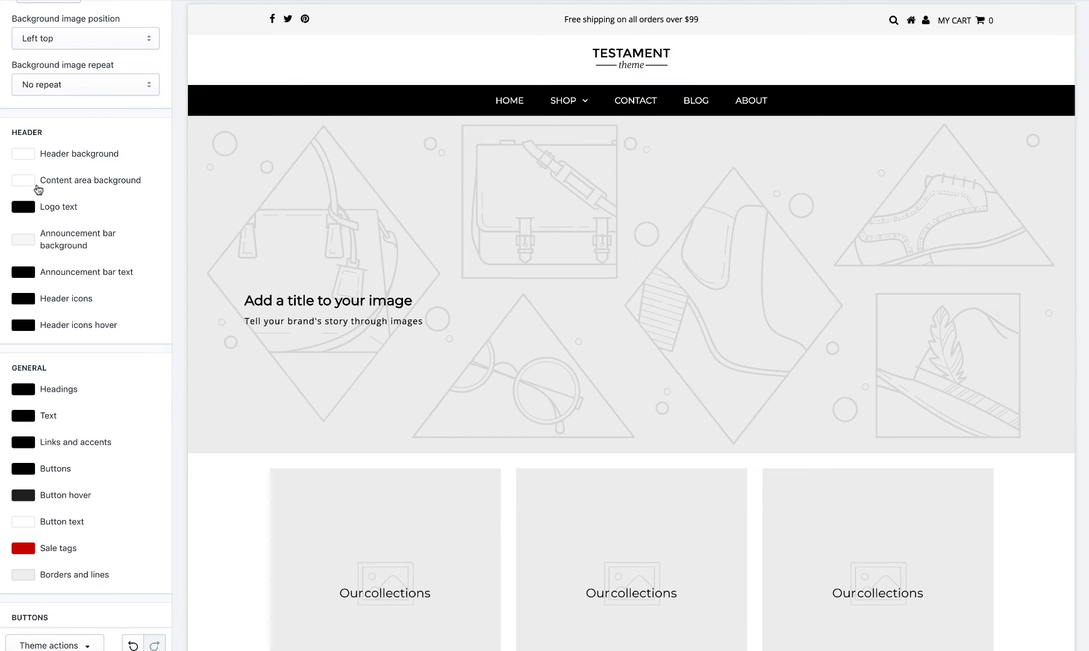
Try a different content area background color and set it back to white, #FFFFFF.
left_click(24, 181)
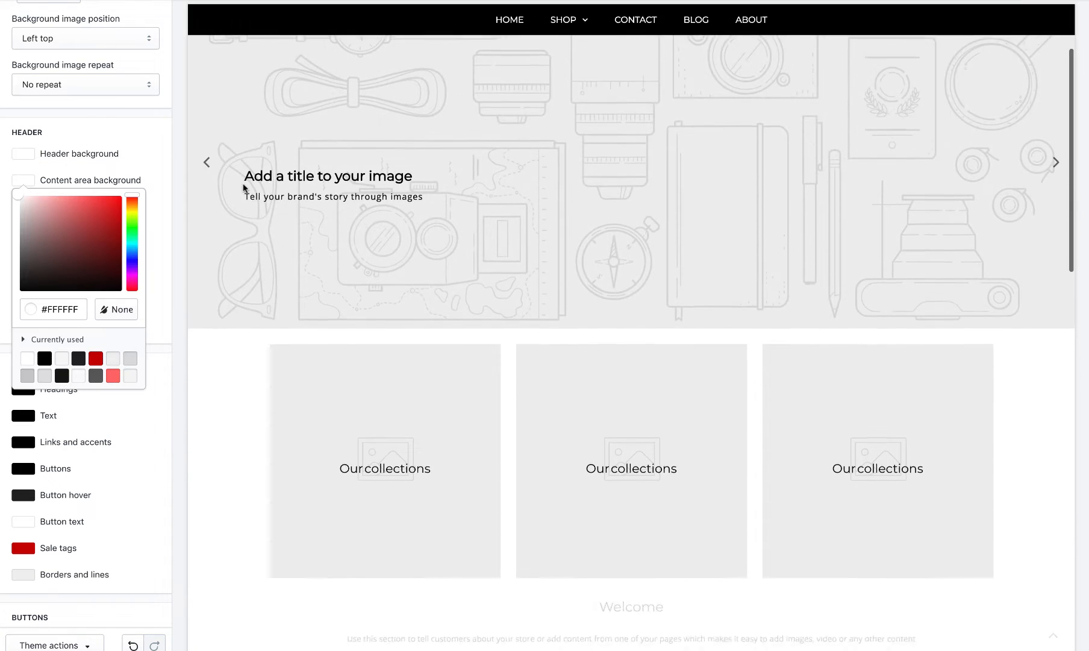
mouse_move(84, 219)
left_mouse_down()
mouse_move(32, 216)
mouse_move(73, 260)
mouse_move(15, 194)
left_mouse_up()
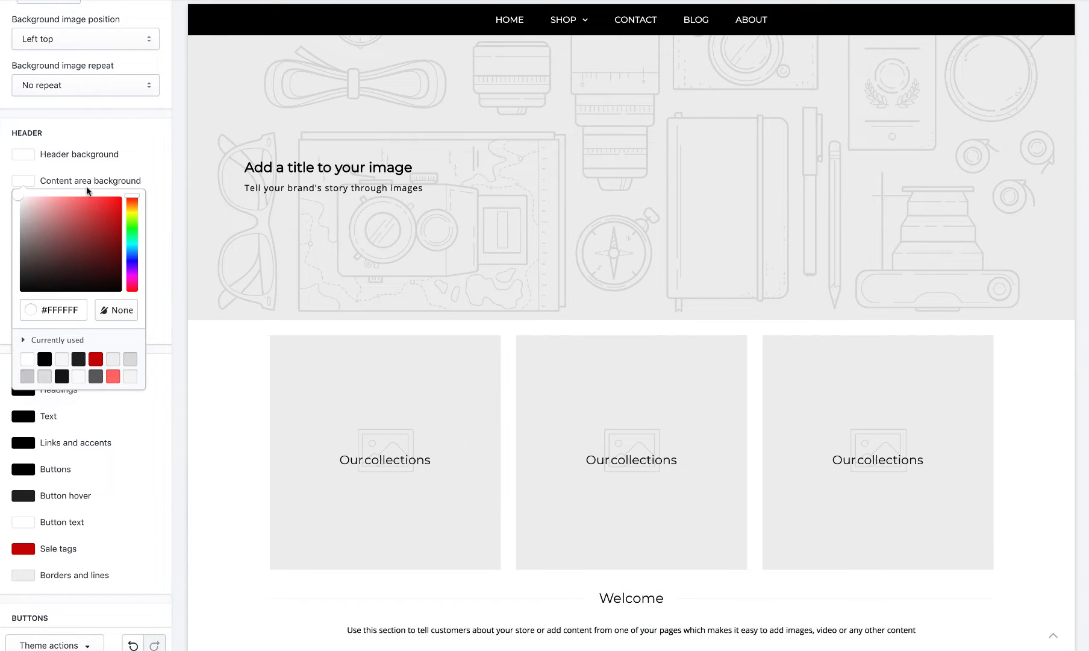
left_click(134, 158)
left_click(153, 146)
Try a lighter red navigation background color and set it back to black, #000000.
scroll(153, 146, "down", 3)
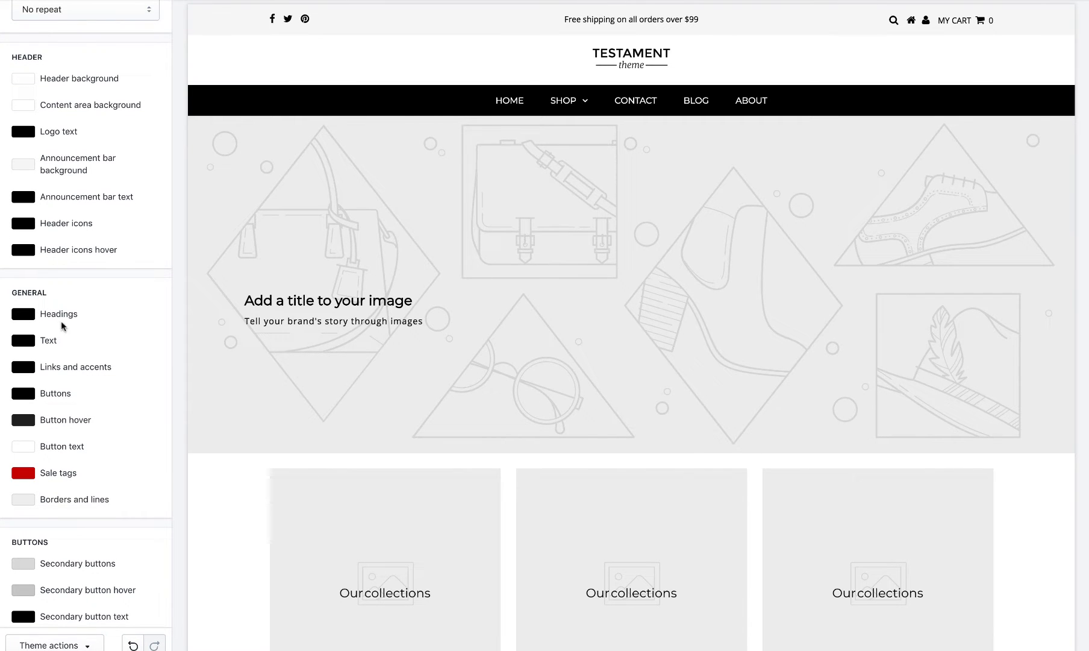
scroll(128, 305, "up", 1)
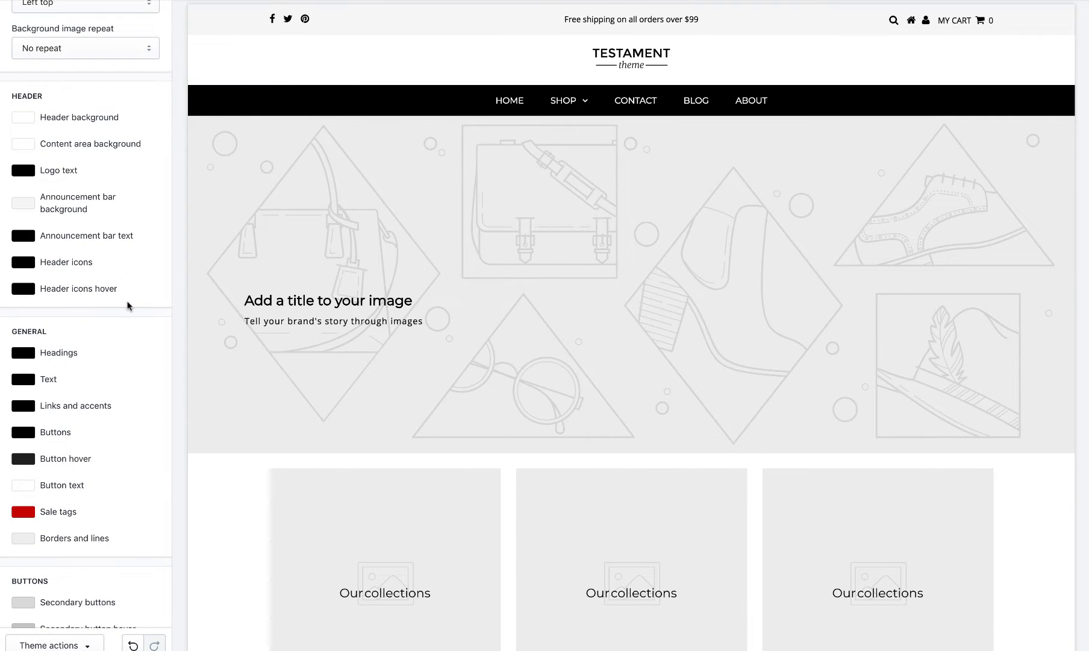
scroll(127, 303, "down", 2)
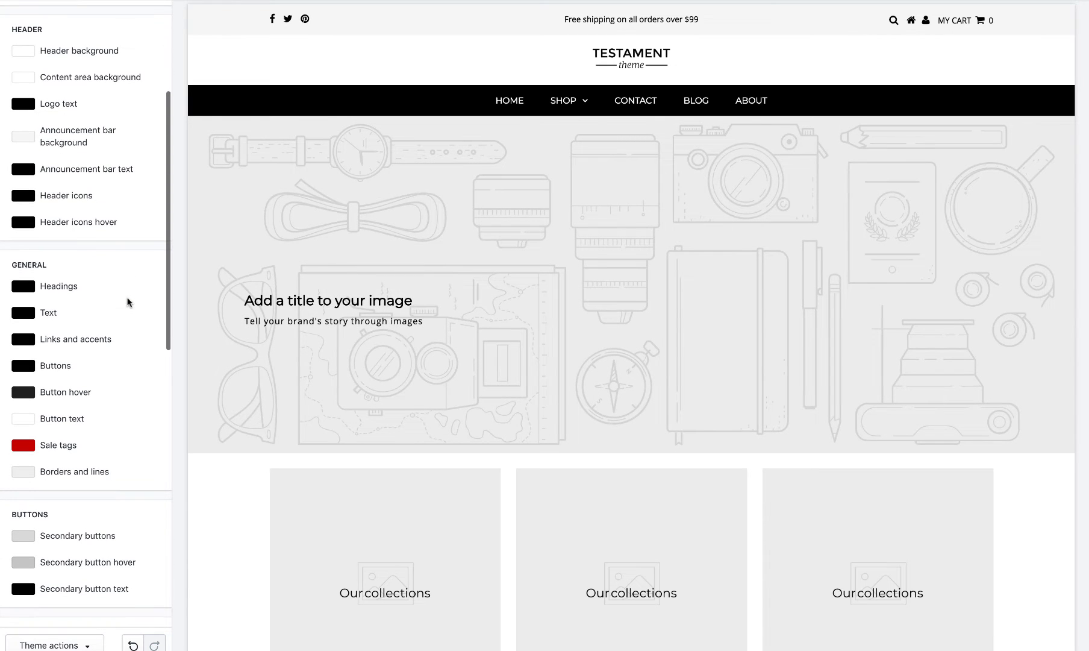
scroll(129, 379, "down", 3)
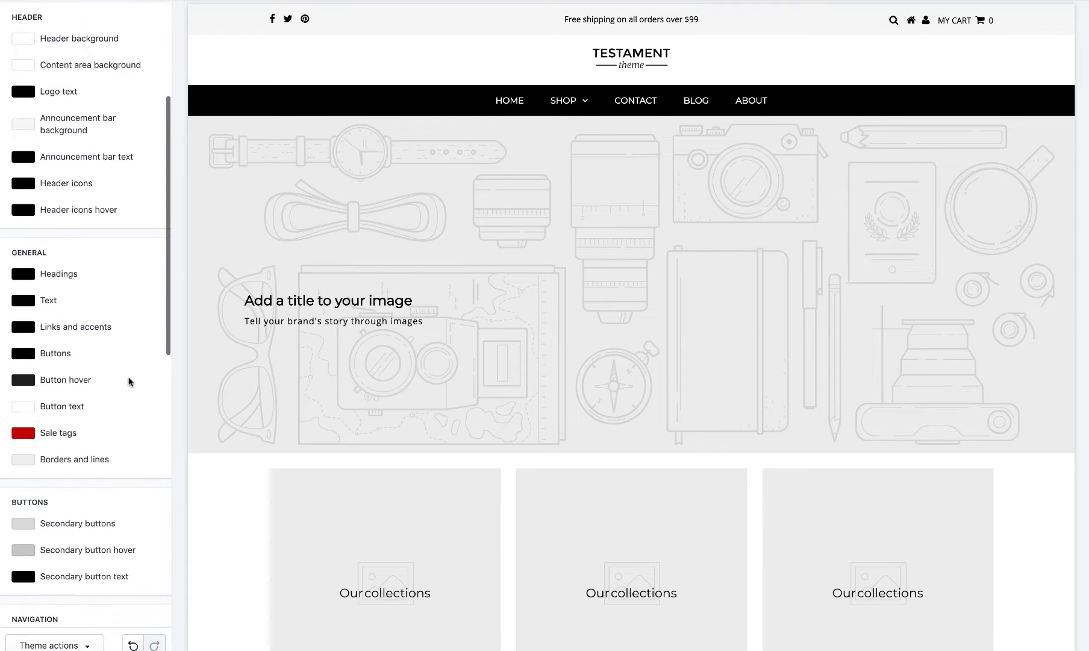
scroll(127, 377, "down", 5)
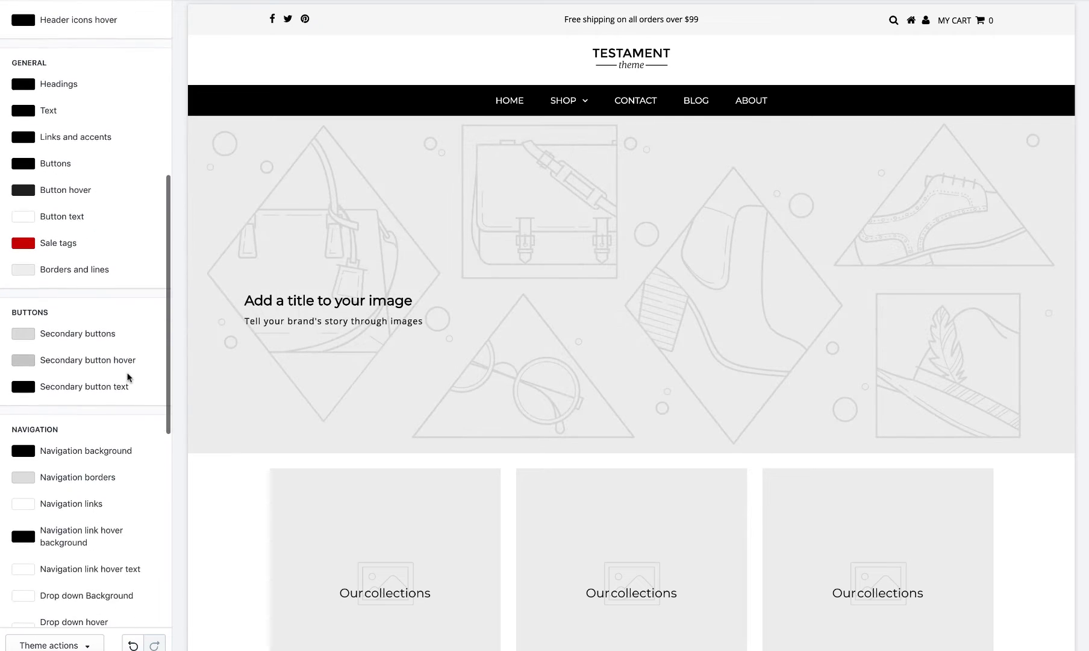
left_click(25, 369)
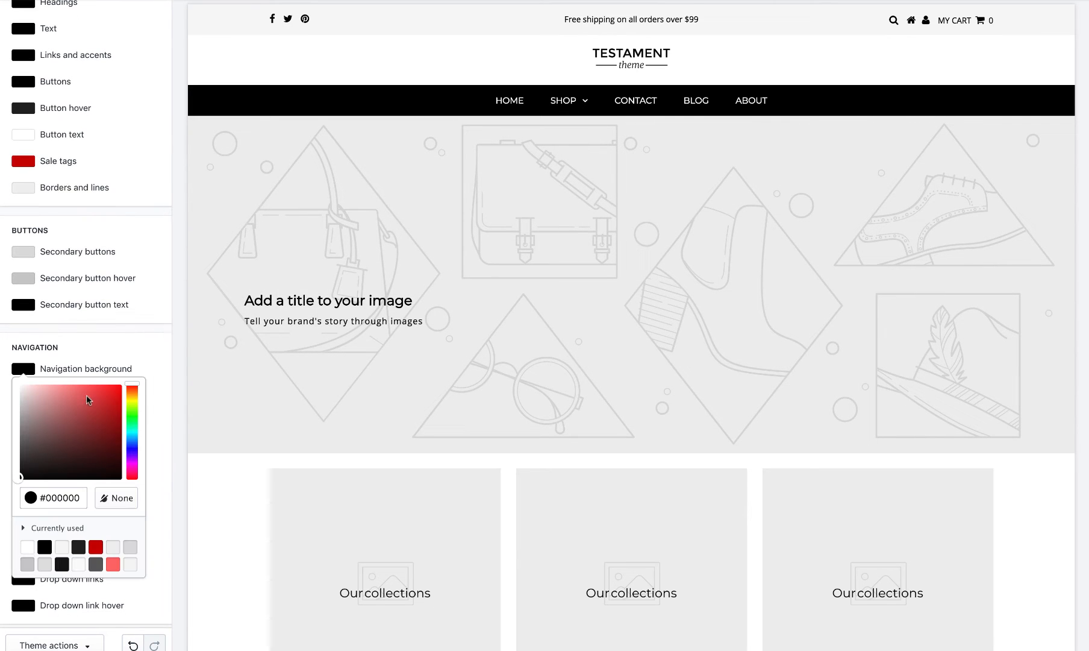
mouse_move(85, 396)
left_mouse_down()
mouse_move(54, 440)
mouse_move(83, 413)
mouse_move(25, 426)
mouse_move(44, 432)
mouse_move(20, 409)
mouse_move(129, 484)
left_mouse_up()
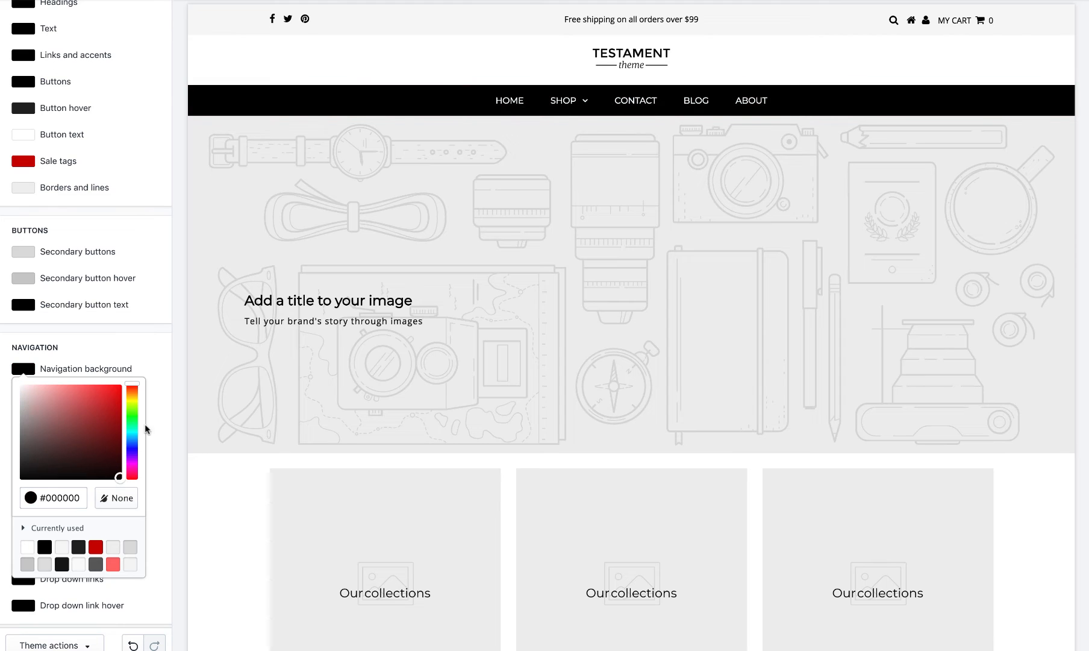
left_click(149, 344)
Try red #F54545 as the navigation link hover background, preview it on the Shop link, and set it back to black.
scroll(129, 357, "down", 1)
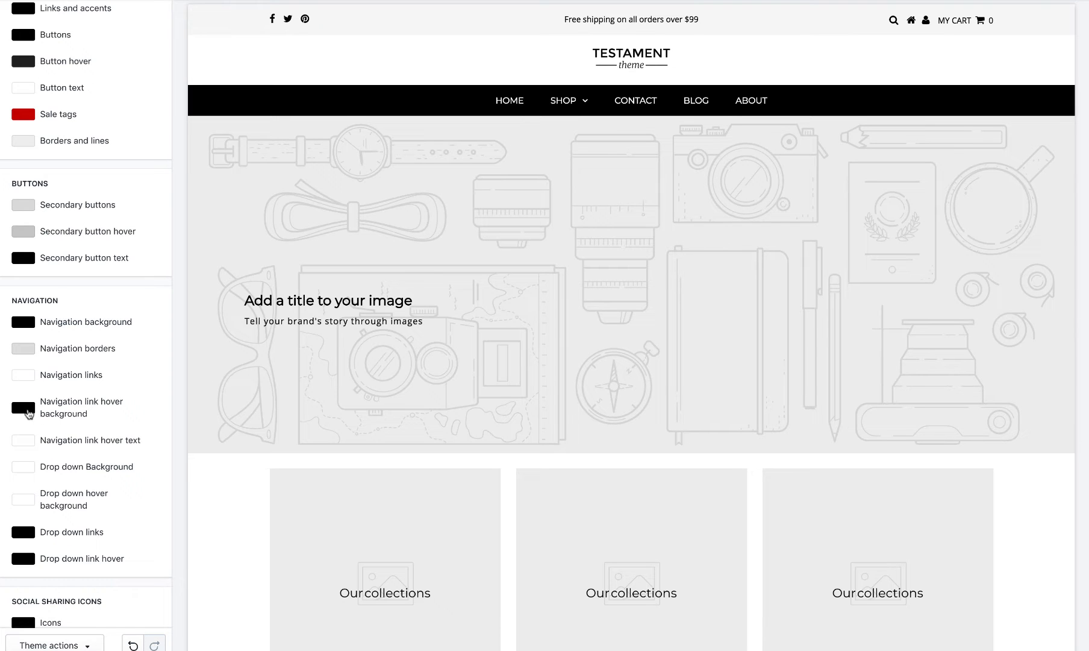
left_click(29, 413)
left_click_drag(47, 443, 542, 79)
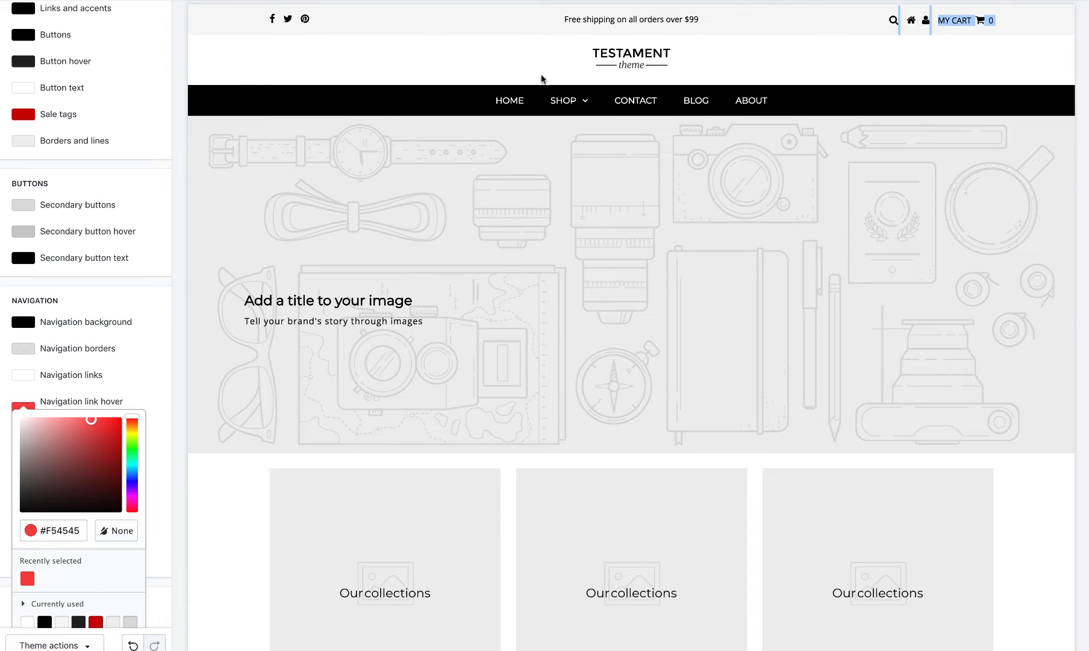
mouse_move(566, 100)
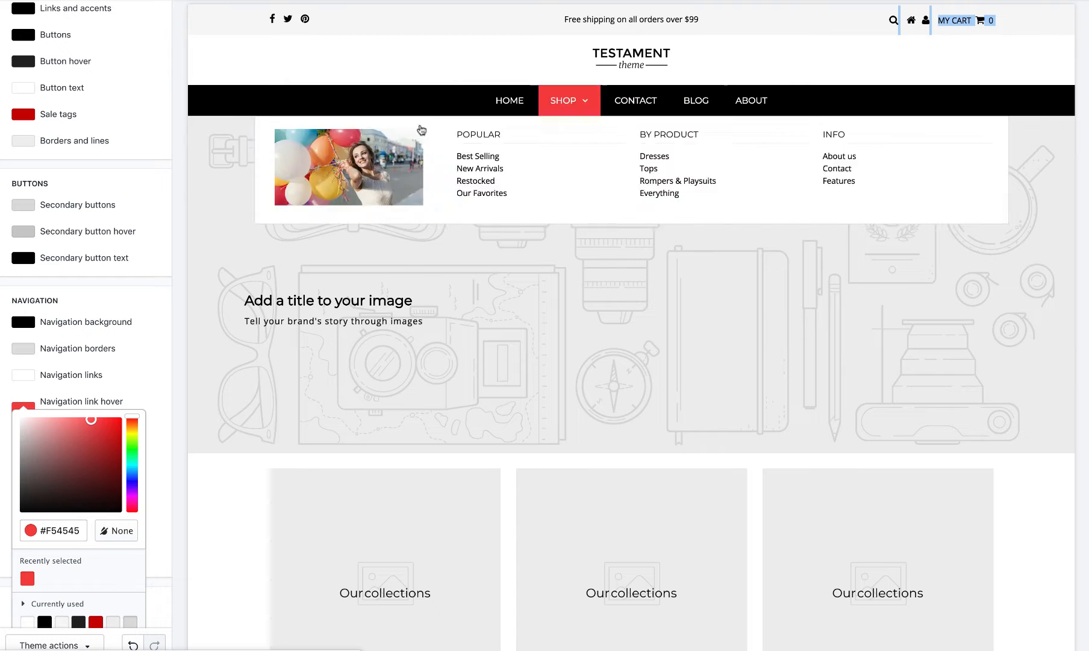
left_click_drag(86, 441, 131, 519)
left_click(152, 393)
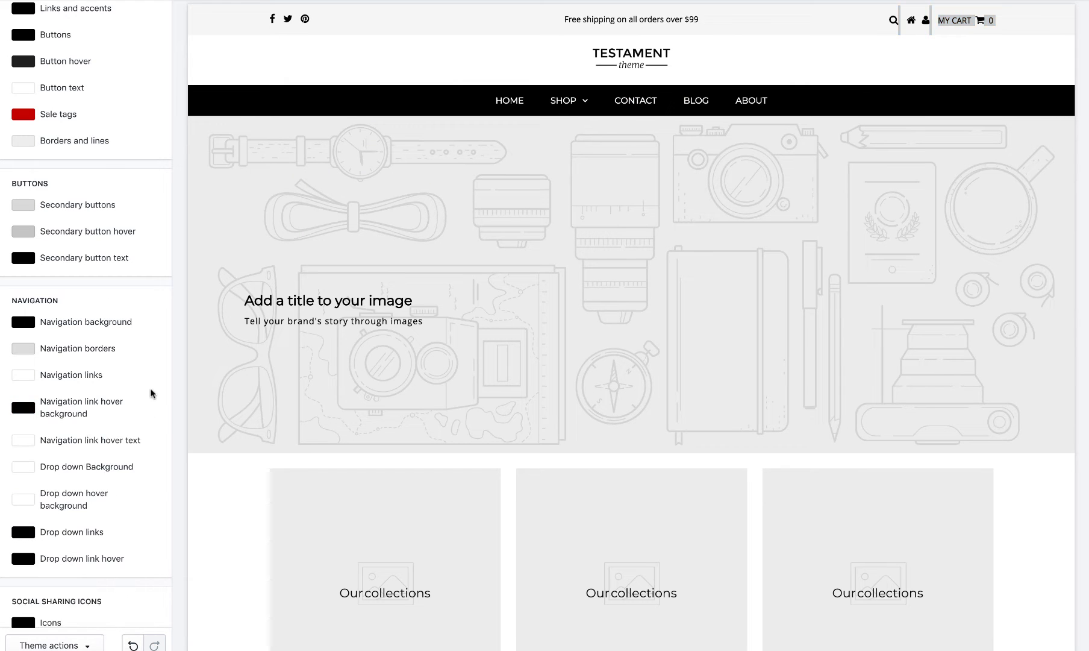
Try a different footer background color and set it back to black.
scroll(152, 393, "down", 5)
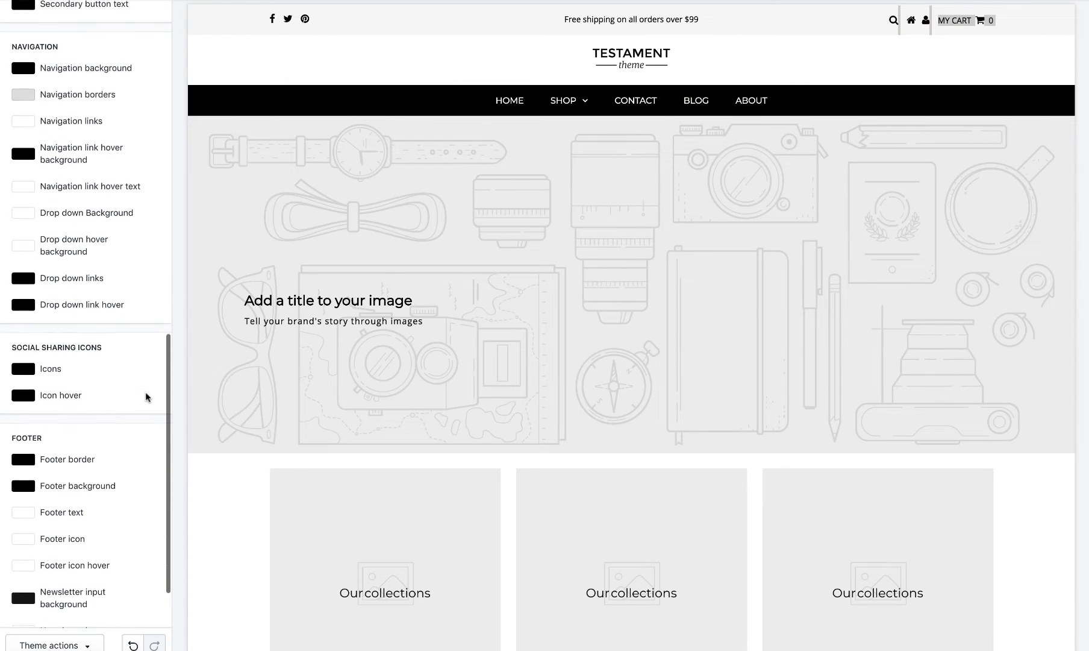
scroll(259, 388, "down", 20)
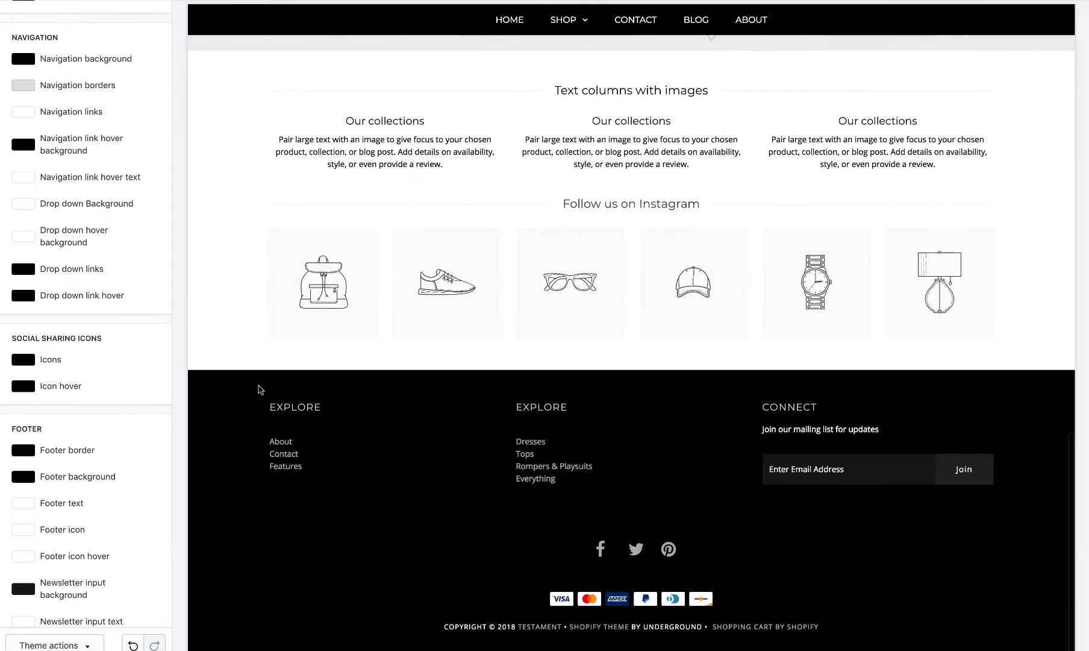
left_click(23, 476)
mouse_move(87, 549)
left_mouse_down()
mouse_move(53, 501)
mouse_move(80, 549)
mouse_move(108, 568)
mouse_move(61, 516)
mouse_move(163, 602)
left_mouse_up()
left_click(143, 450)
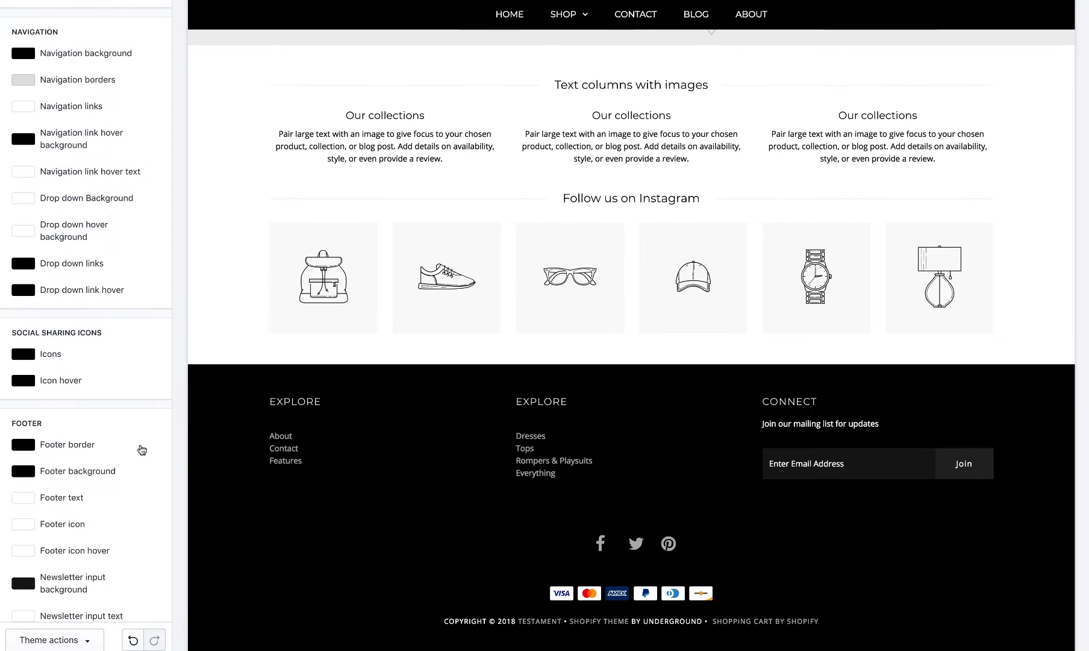
Set the footer's newsletter input background to a slightly lighter dark gray and save the theme changes.
scroll(86, 578, "down", 2)
left_click(27, 522)
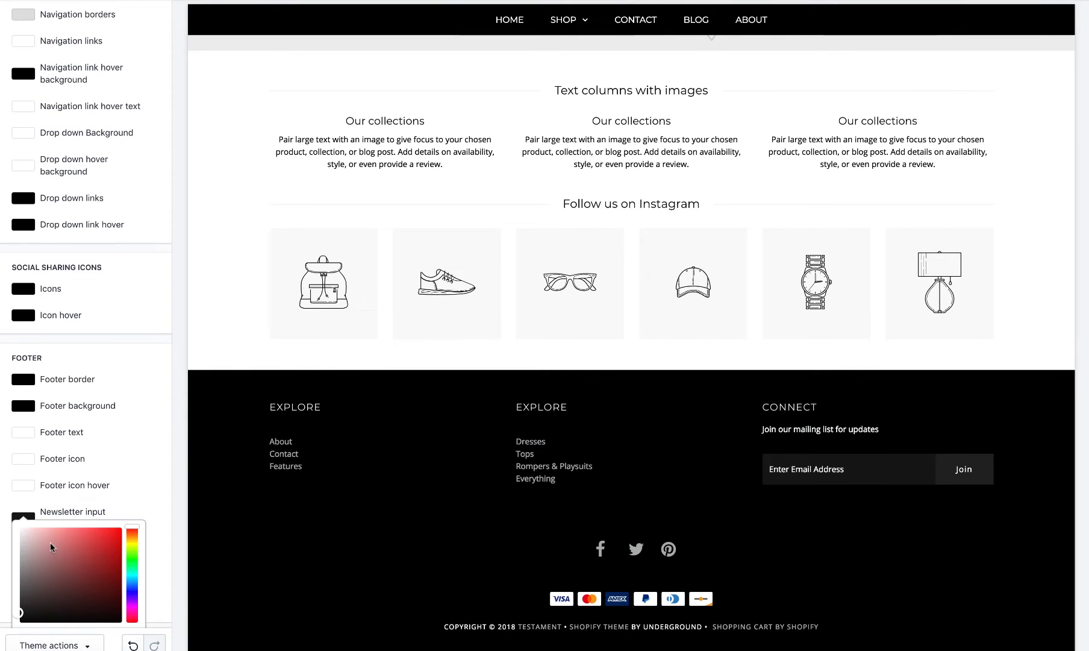
mouse_move(66, 560)
left_mouse_down()
mouse_move(80, 541)
mouse_move(97, 552)
mouse_move(68, 568)
mouse_move(18, 525)
mouse_move(154, 633)
left_mouse_up()
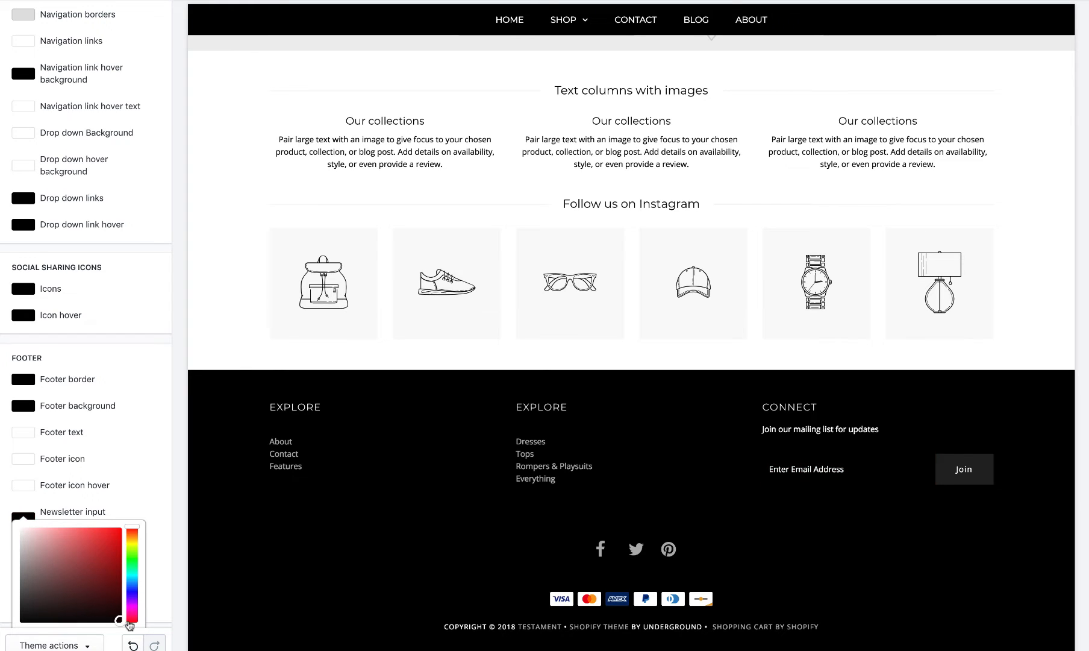
left_click_drag(123, 598, 21, 610)
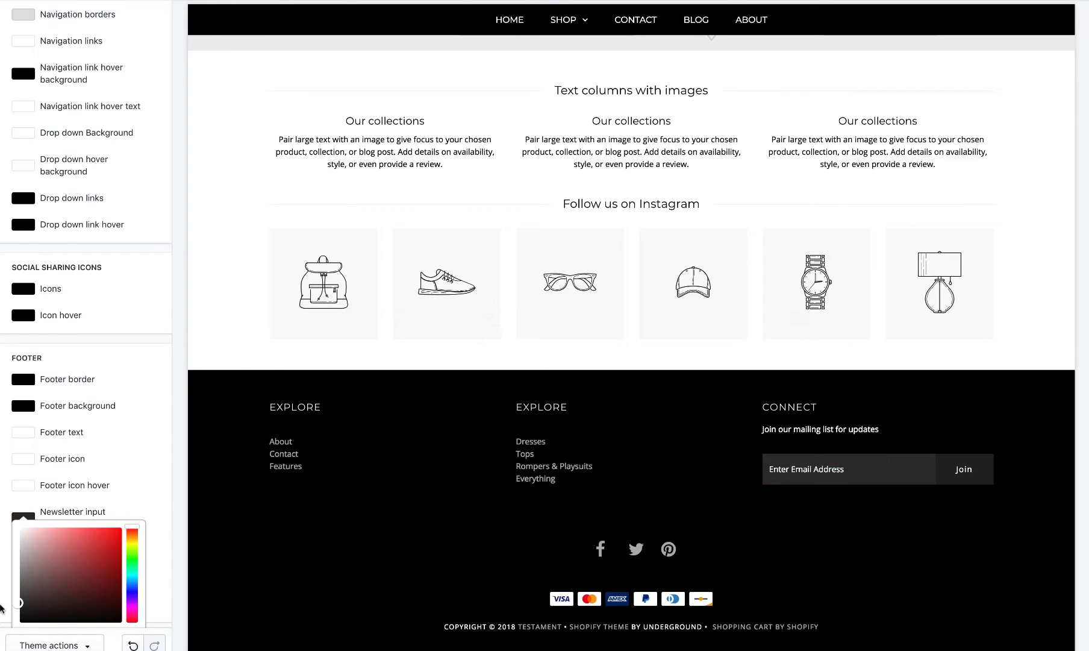
left_click(6, 605)
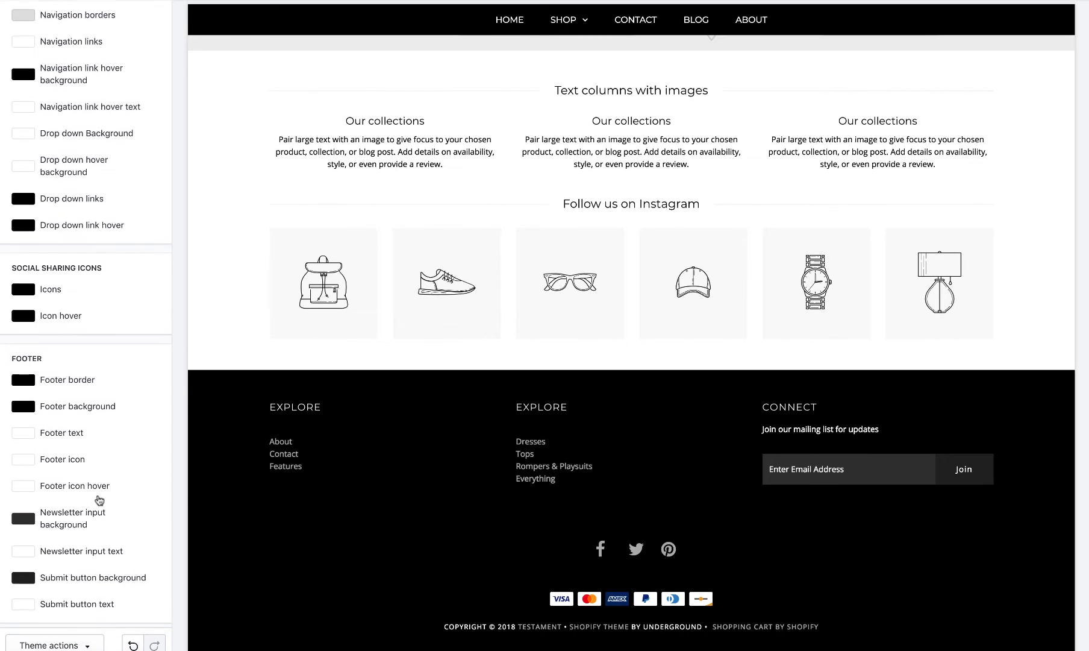
scroll(101, 287, "up", 15)
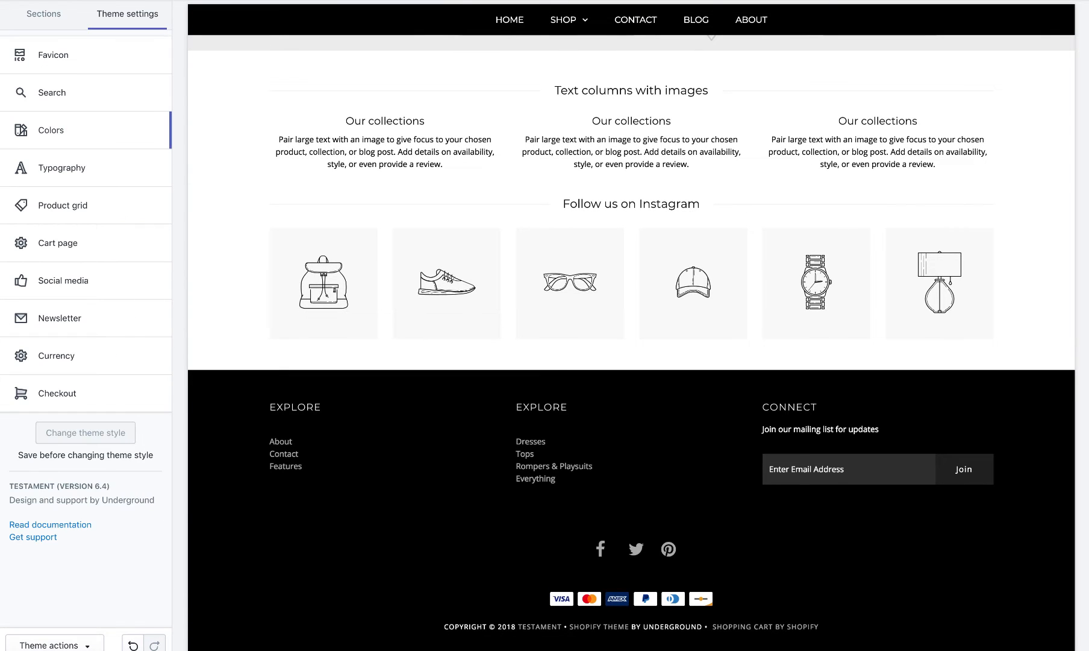
scroll(651, 160, "up", 15)
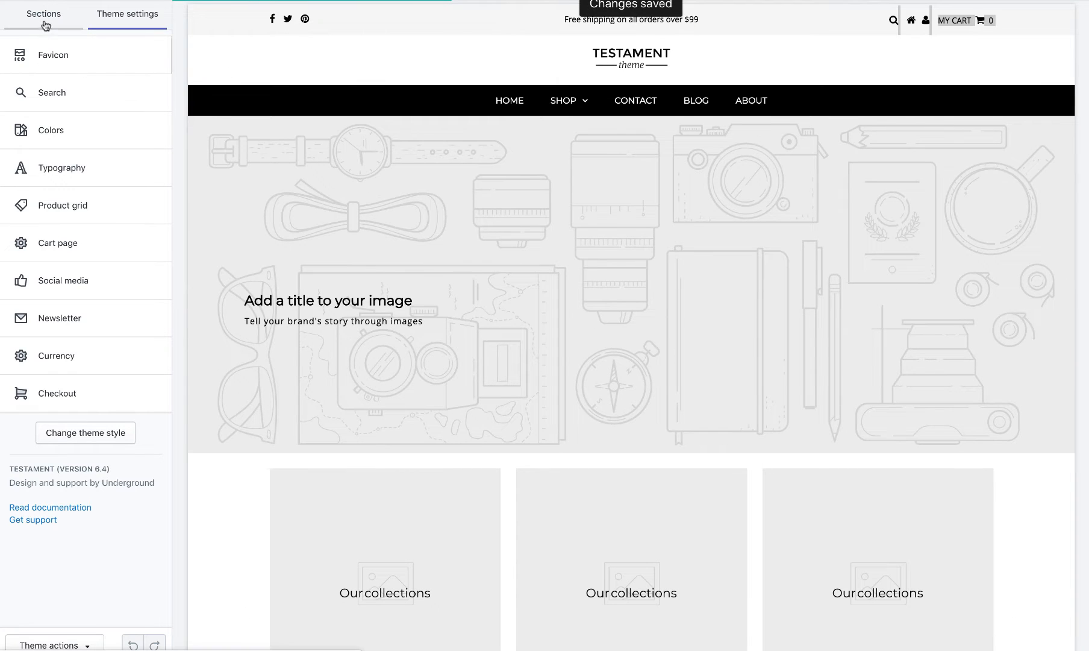
Review the font families and text sizes in the typography settings and open the About page in the preview.
left_click(60, 169)
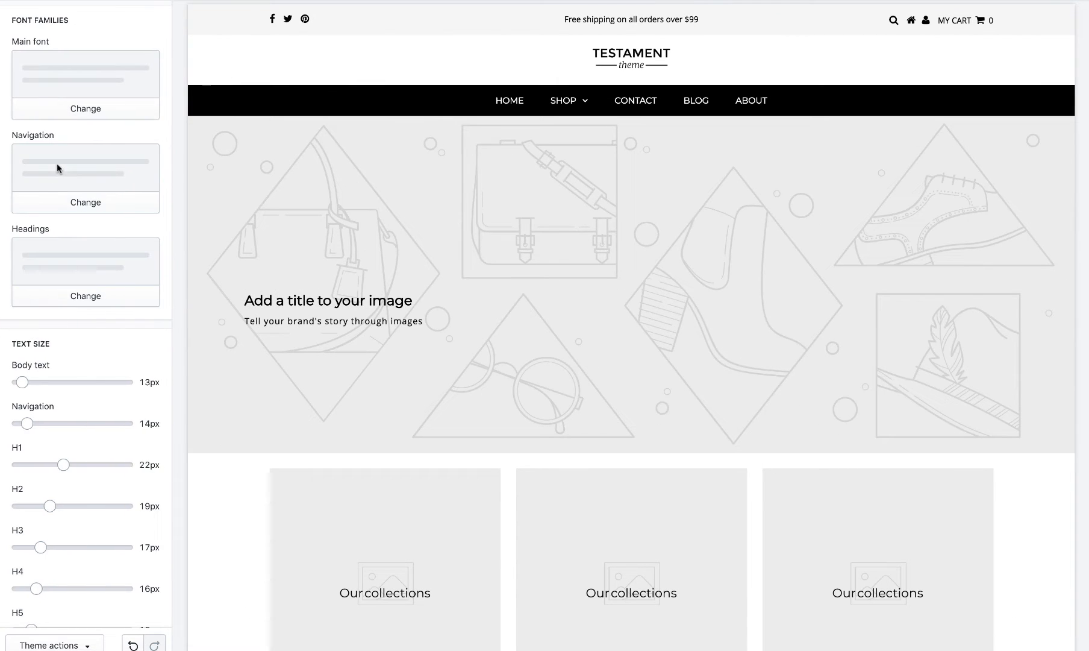
scroll(345, 75, "down", 1)
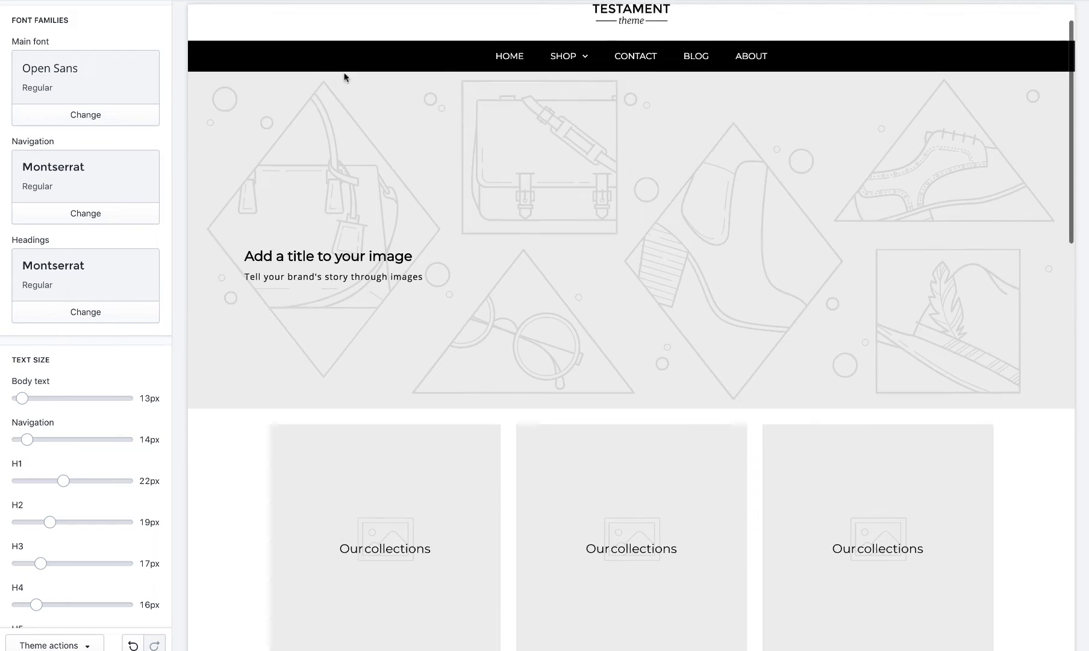
scroll(476, 95, "up", 1)
left_click(748, 100)
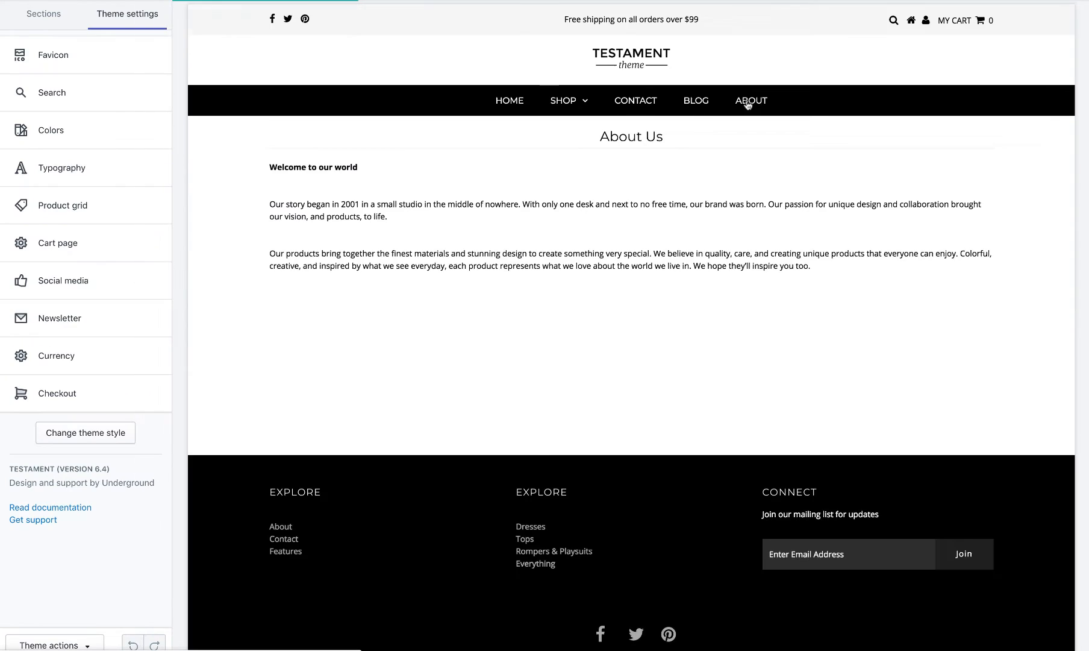
Try Abril Fatface, Abel, Agmena and Anonymous Pro as the main font in the typography settings and set it back to Open Sans.
left_click(72, 169)
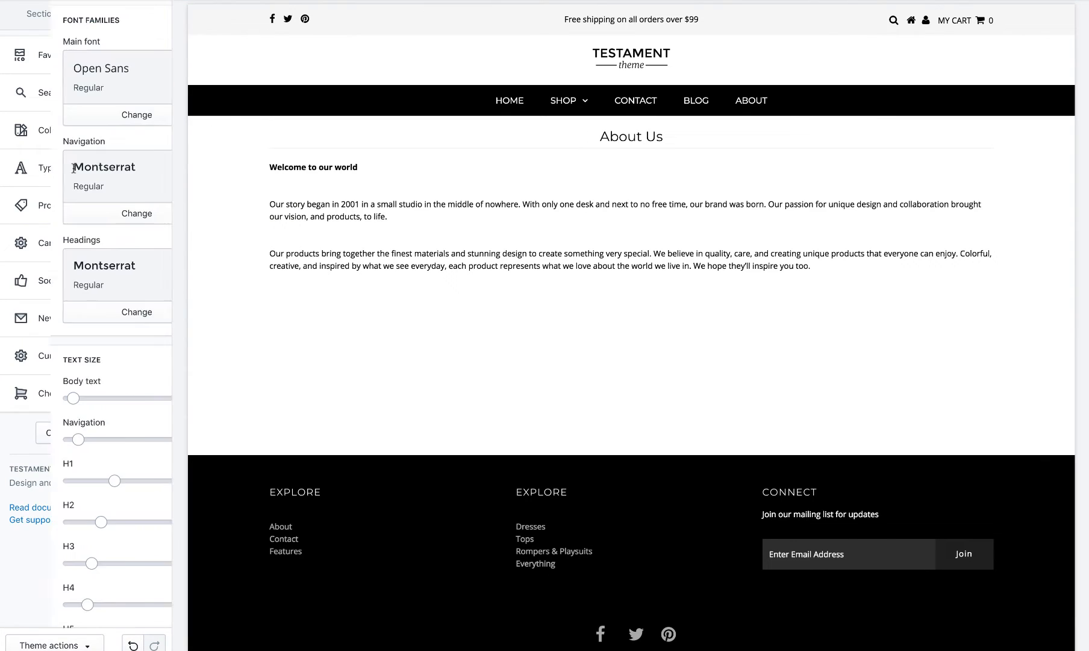
left_click_drag(300, 210, 271, 204)
left_click(301, 208)
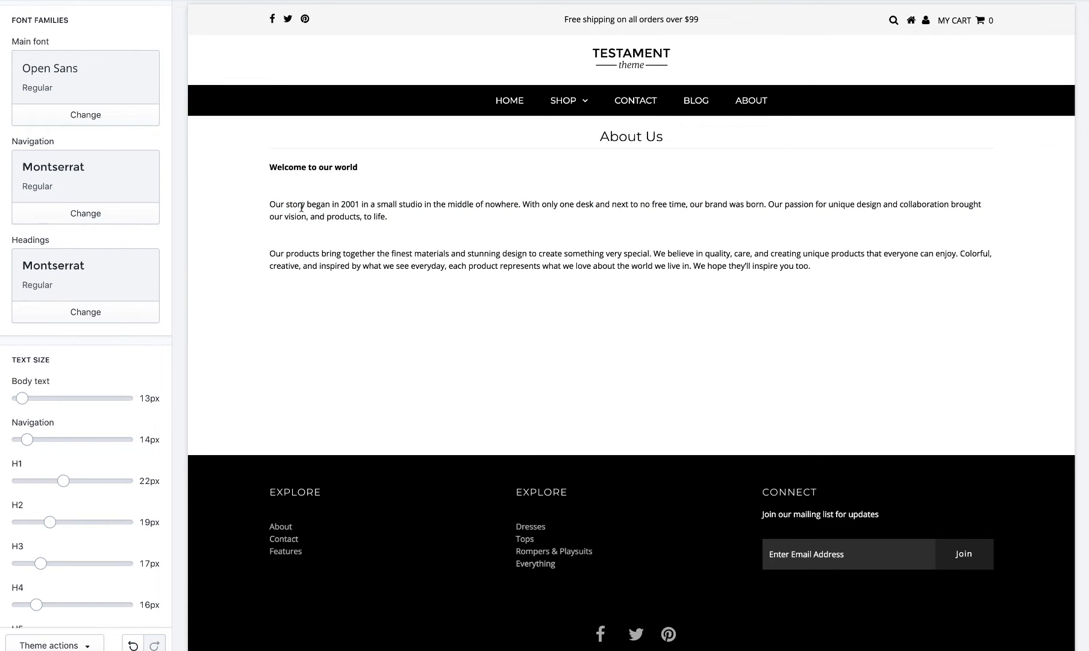
left_click(56, 115)
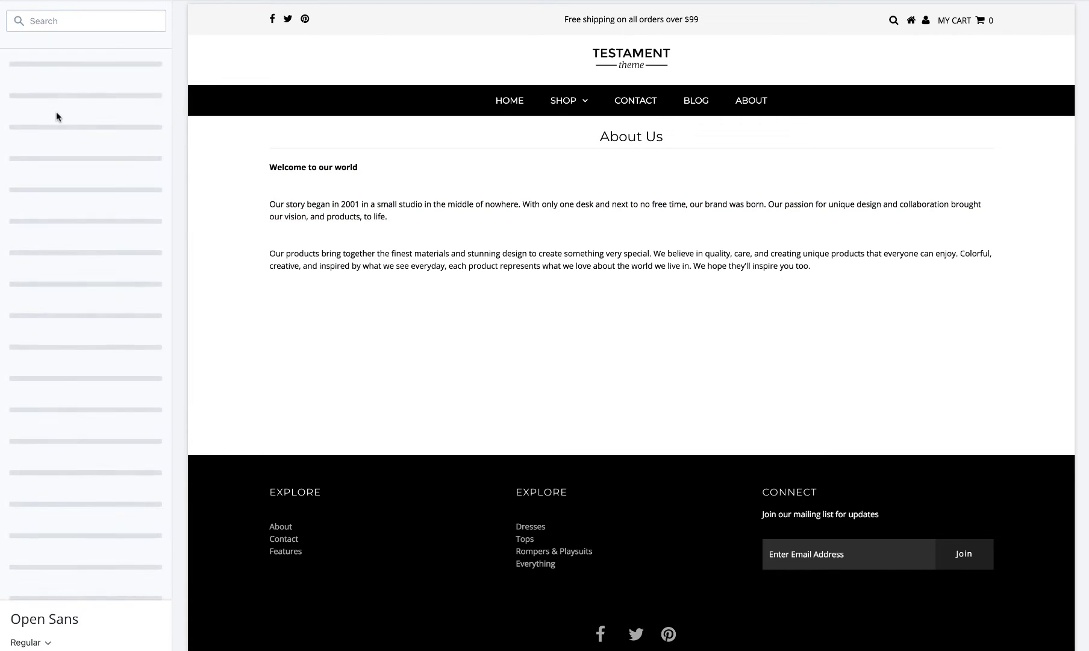
left_click(60, 103)
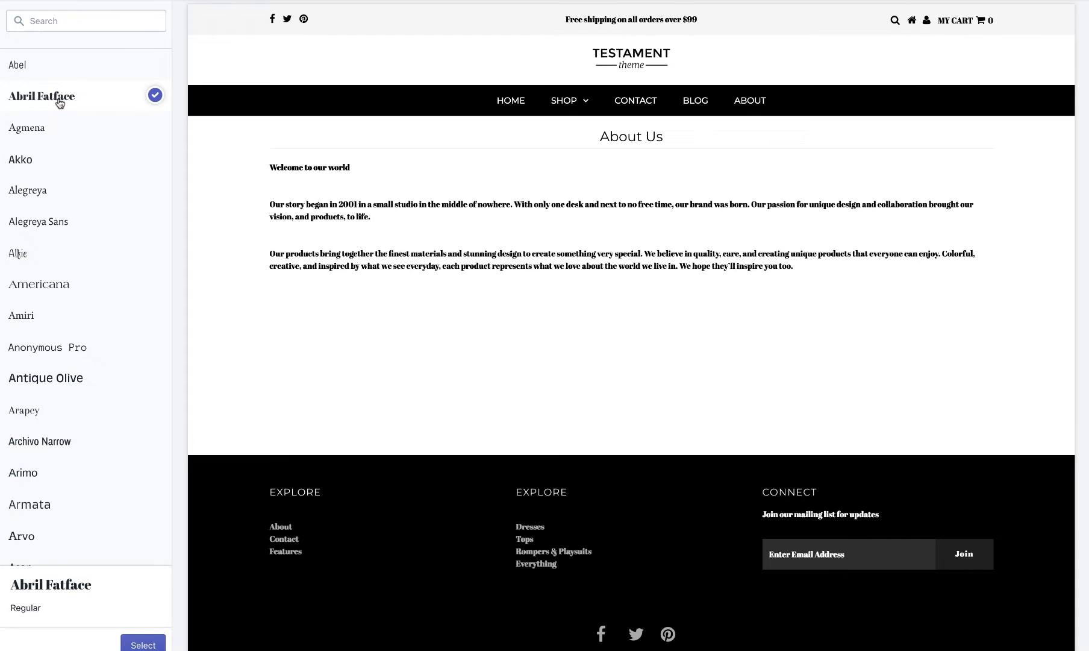
left_click(36, 68)
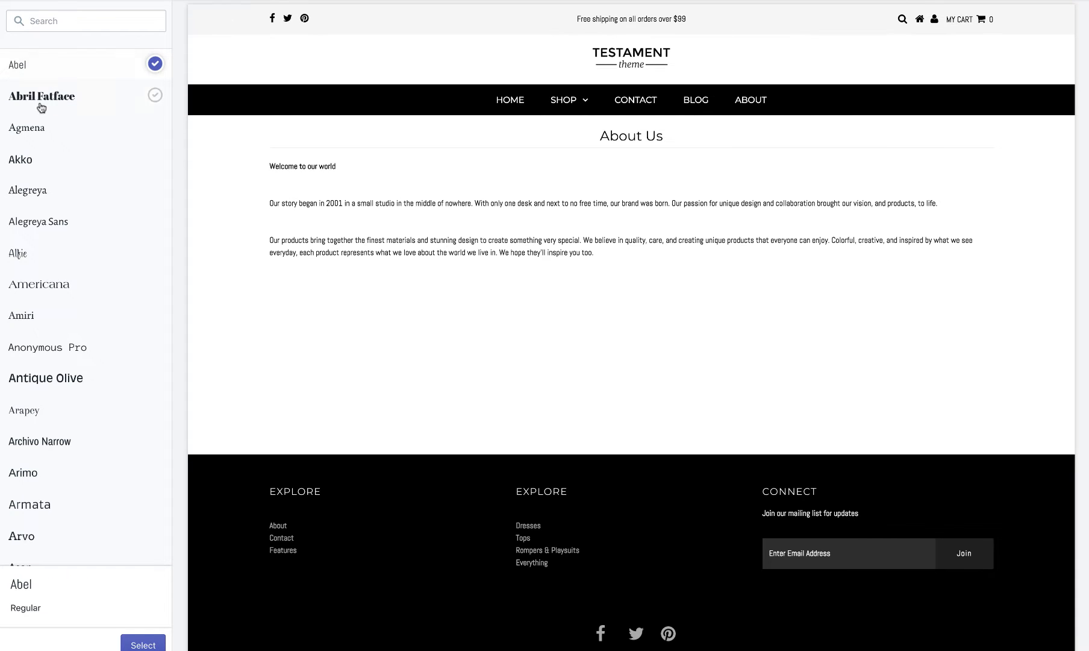
left_click(34, 126)
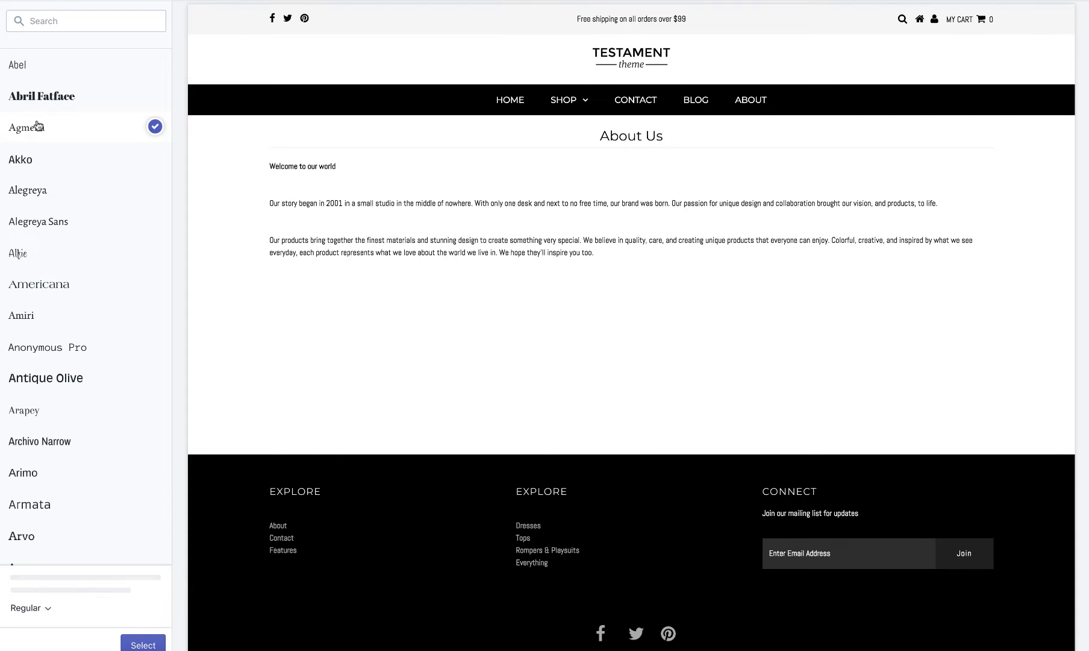
left_click(44, 347)
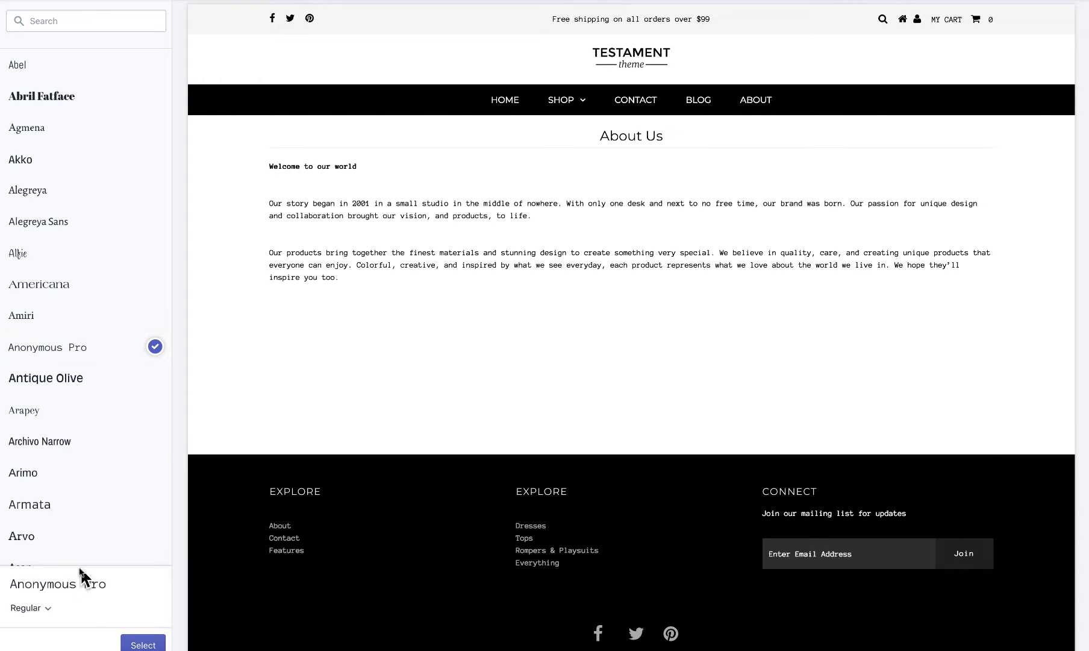
left_click(64, 18)
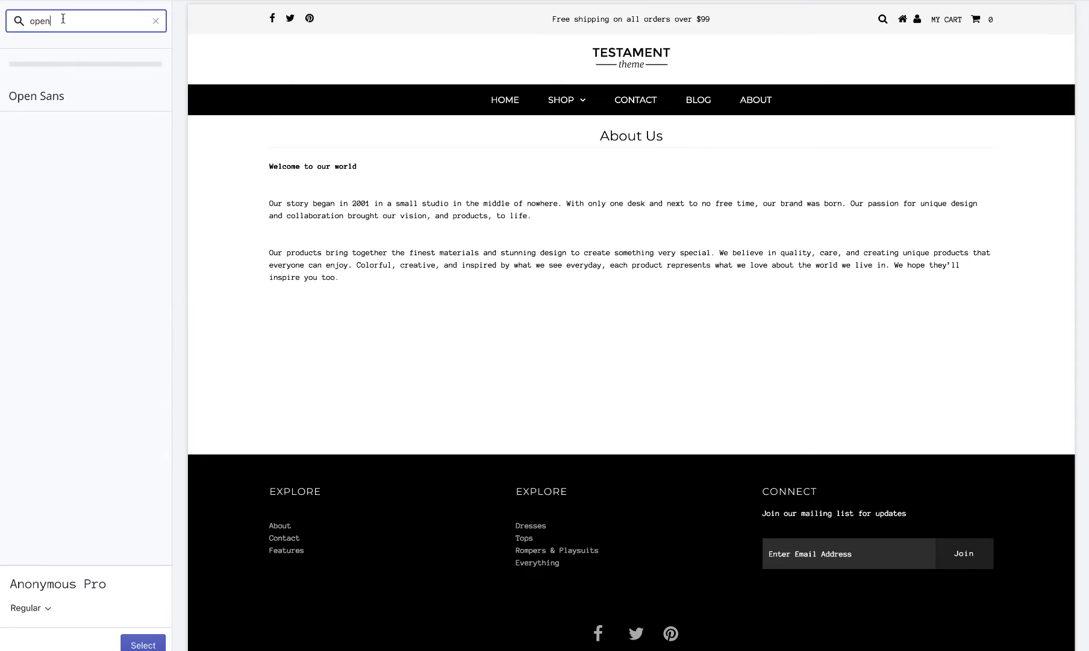
left_click(36, 97)
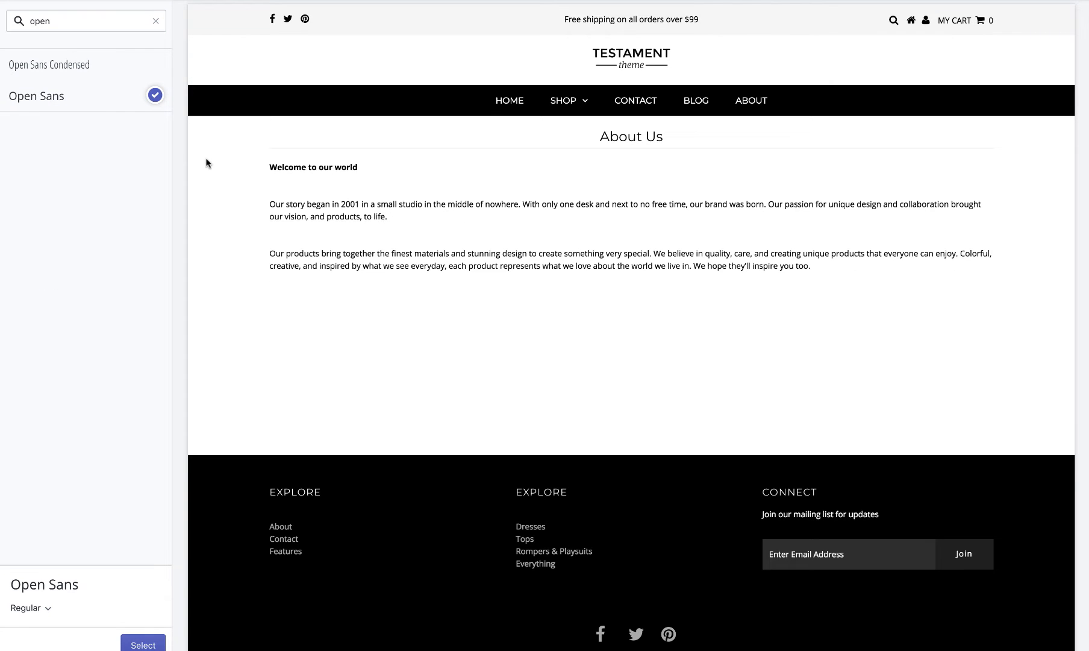
Try the Semi Bold style for the Open Sans main font and set it back to Regular.
left_click(28, 613)
left_click(44, 514)
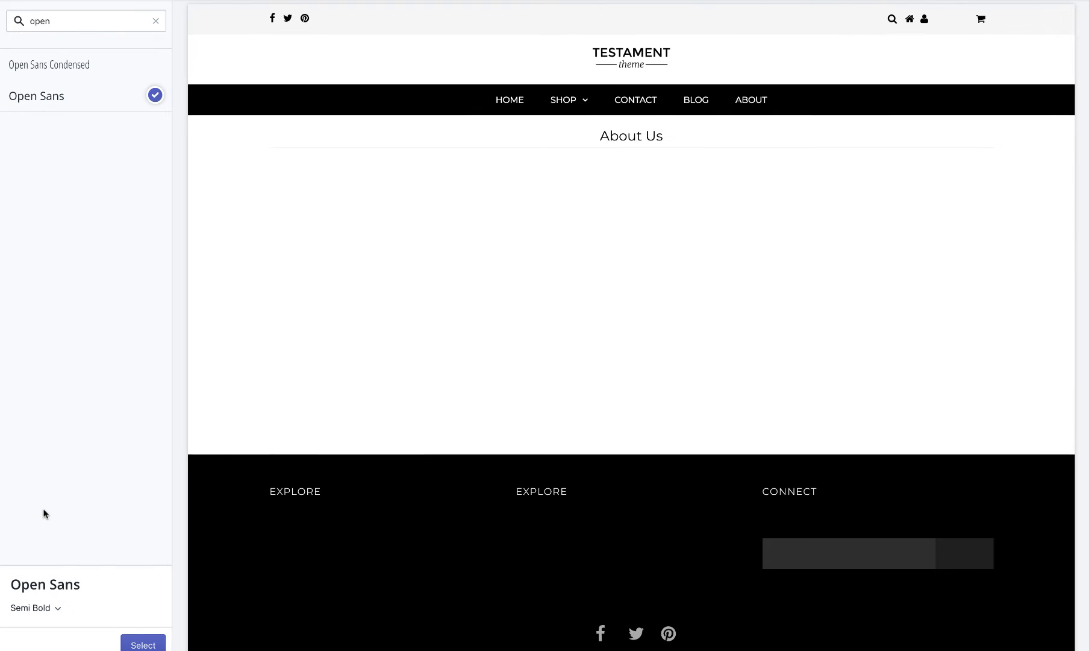
left_click(29, 608)
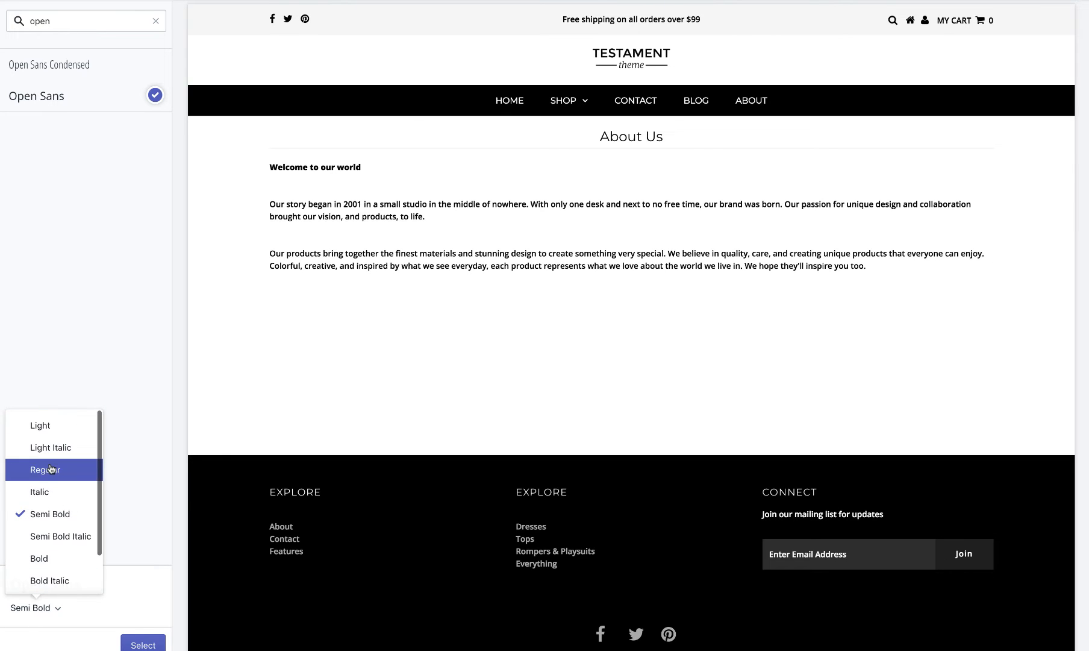
left_click(51, 469)
left_click(143, 645)
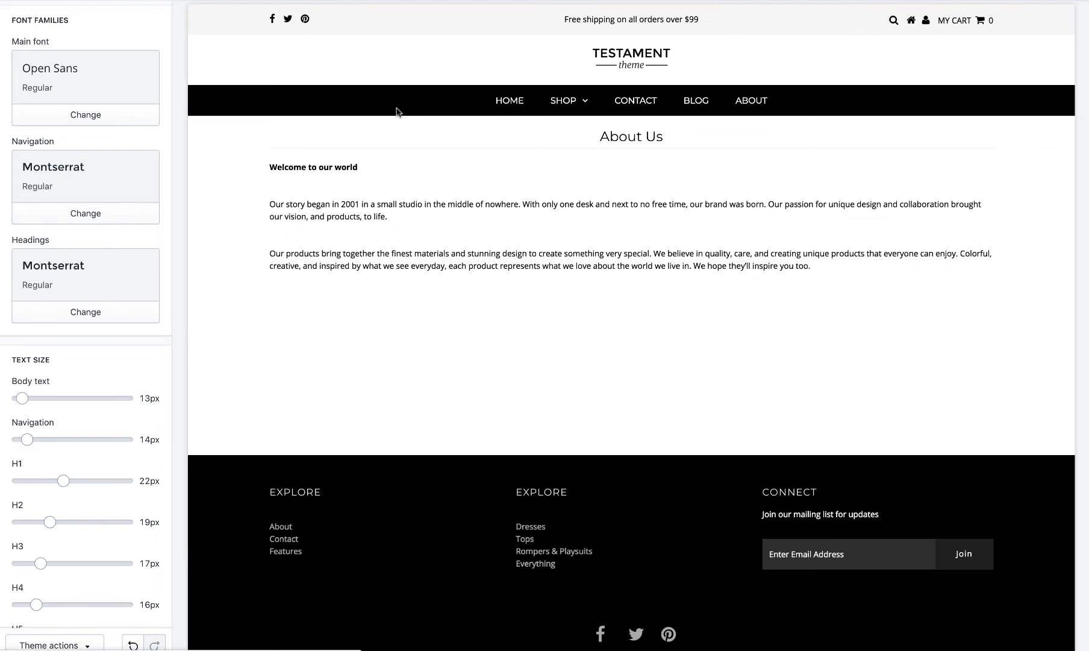
Try Abril Fatface, Agmena and Akko as the navigation font.
left_click(82, 213)
left_click(54, 101)
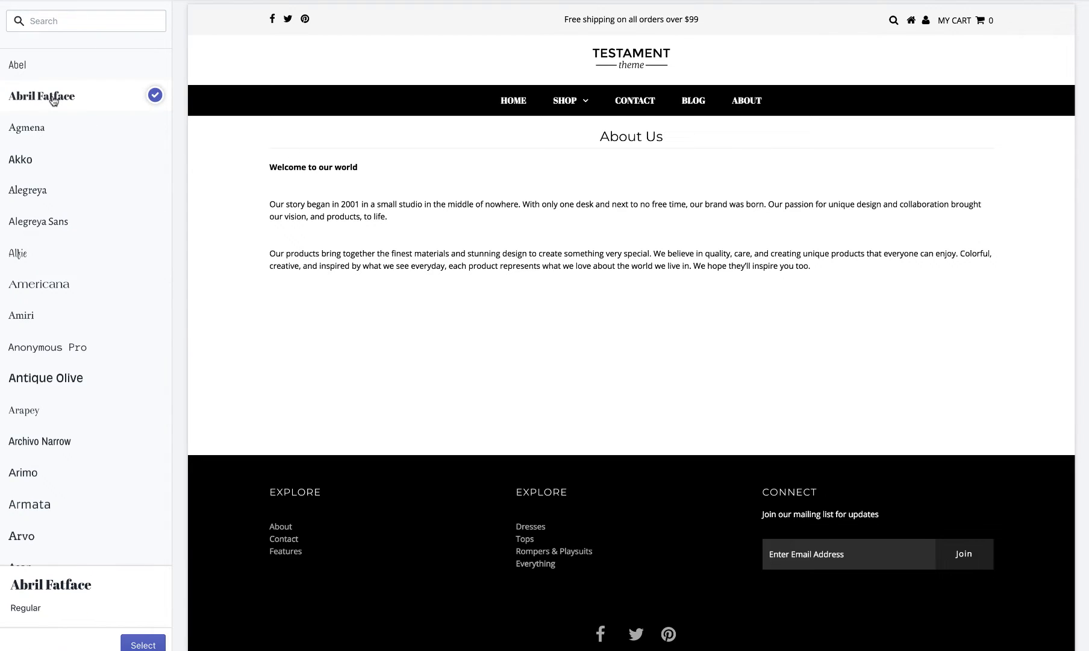
left_click(55, 123)
left_click(54, 158)
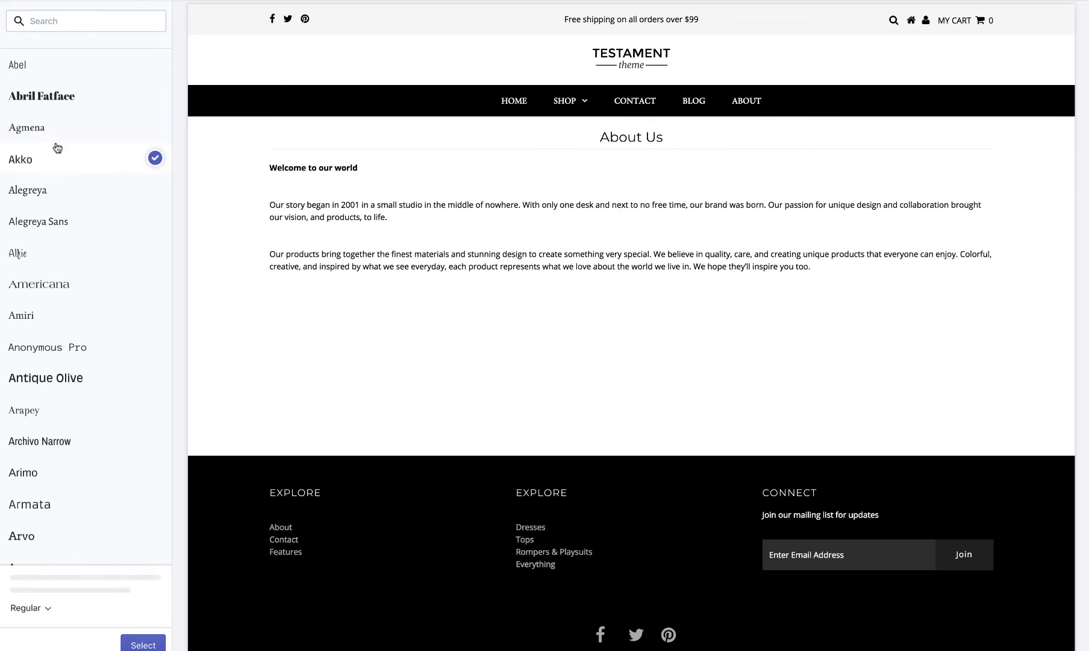
Search the fonts for "Mont" and set the navigation font to Montserrat Semi Bold.
left_click(67, 18)
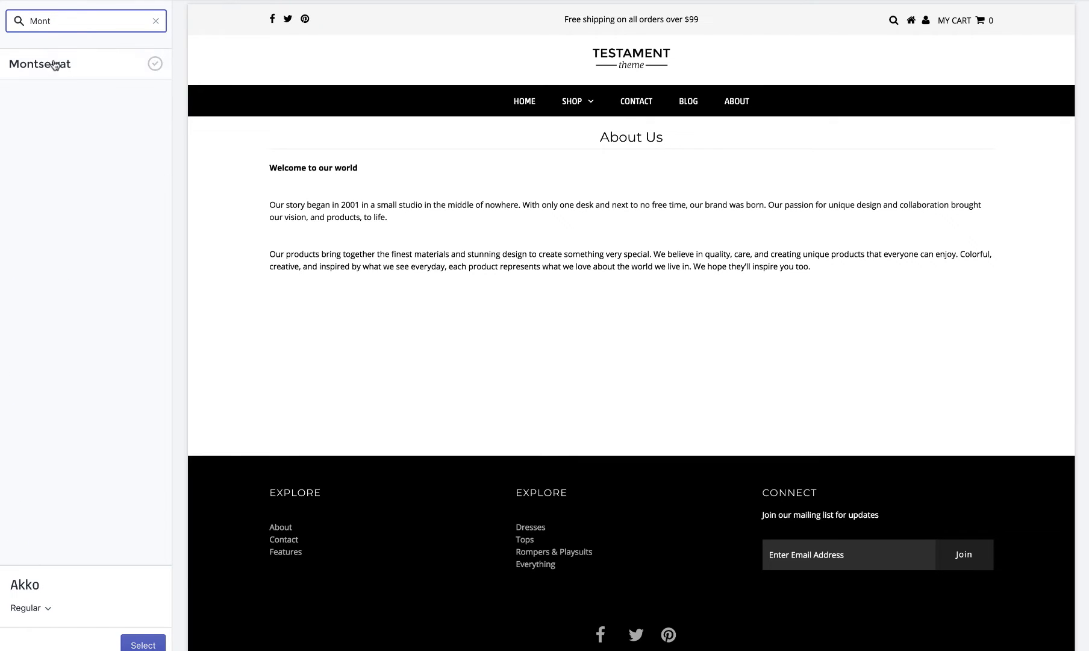
left_click(55, 64)
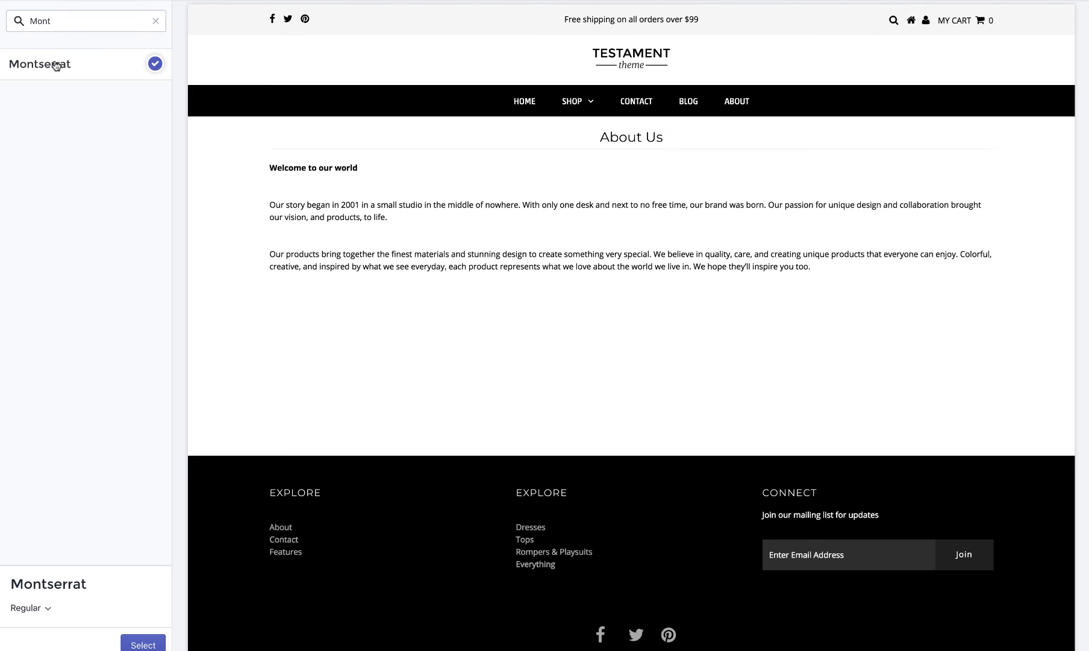
left_click(39, 610)
scroll(48, 530, "down", 3)
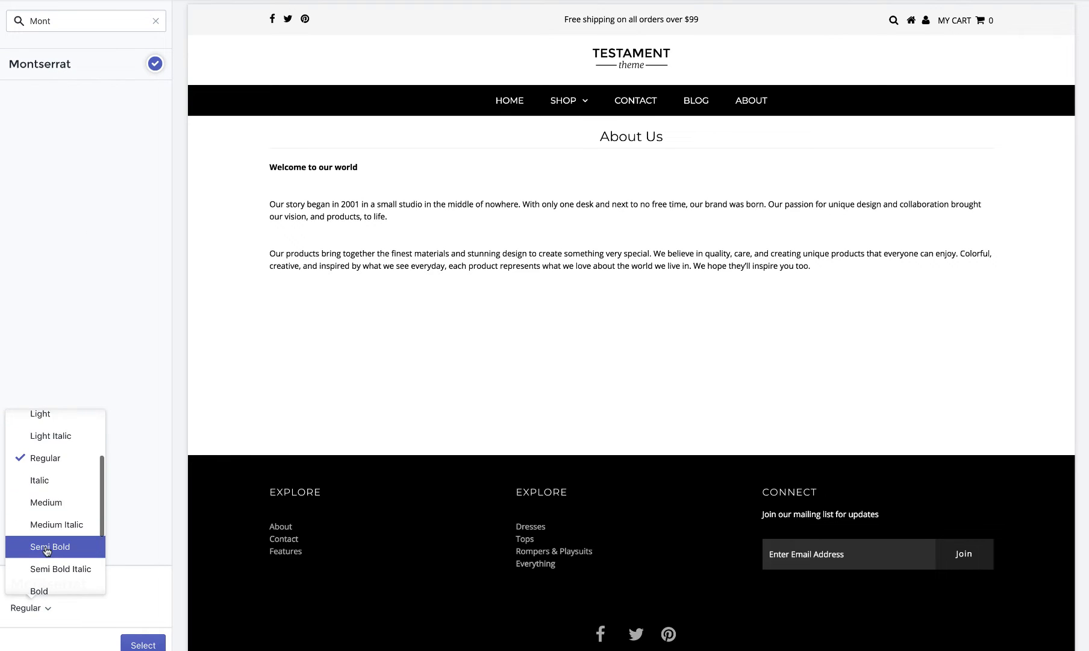
left_click(47, 549)
left_click(146, 643)
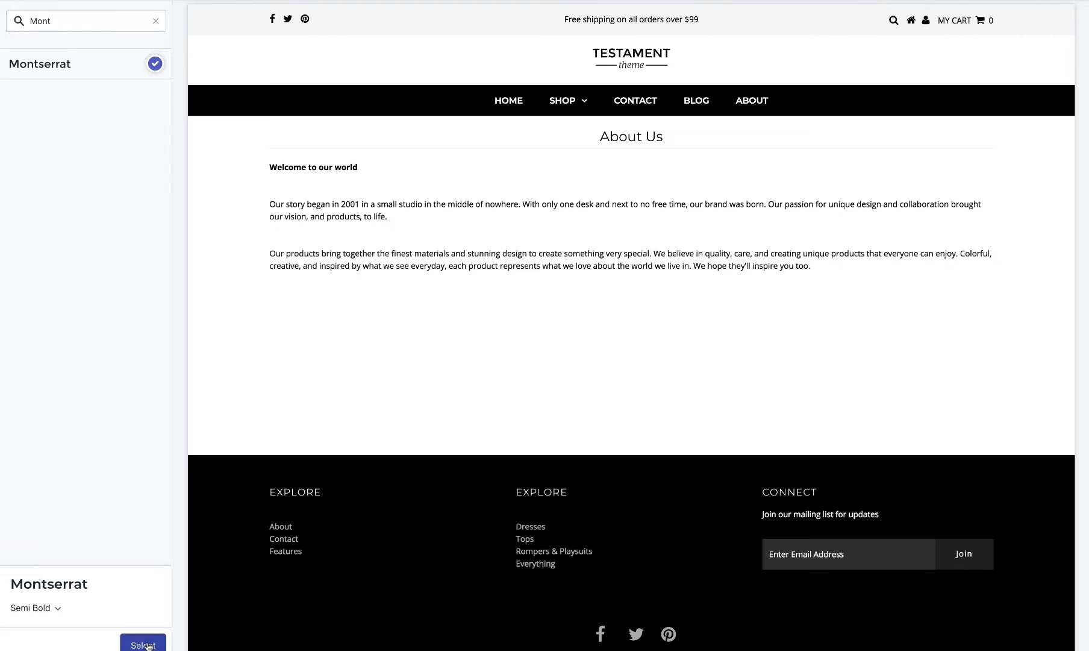
Set the headings font to a bolder upright Montserrat style and check the headings on the home page preview.
double_click(601, 136)
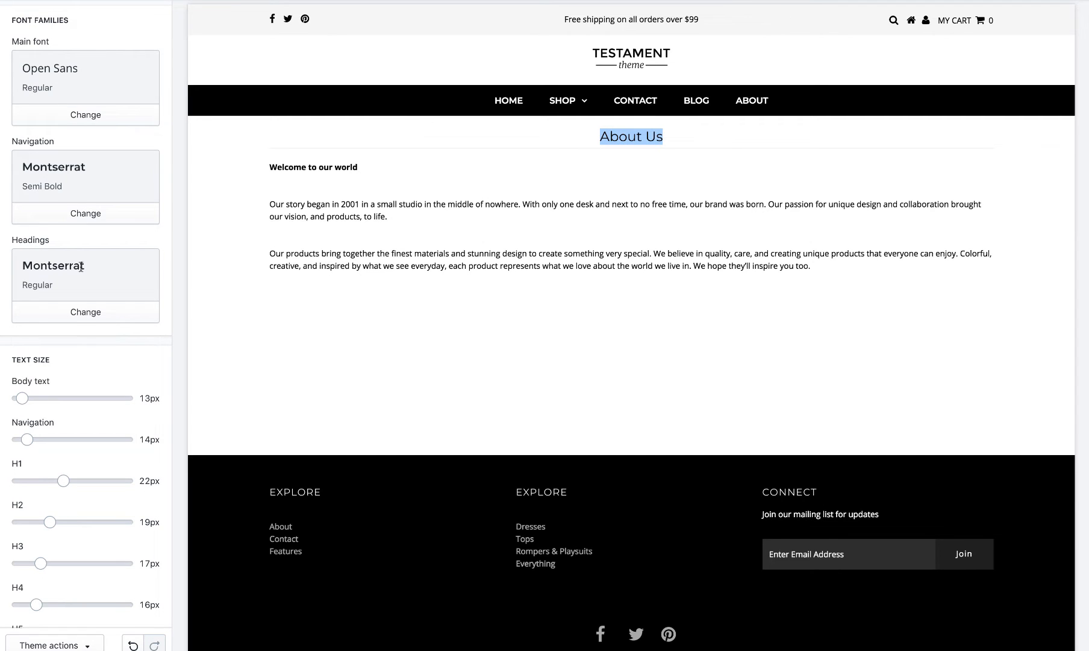
left_click(86, 312)
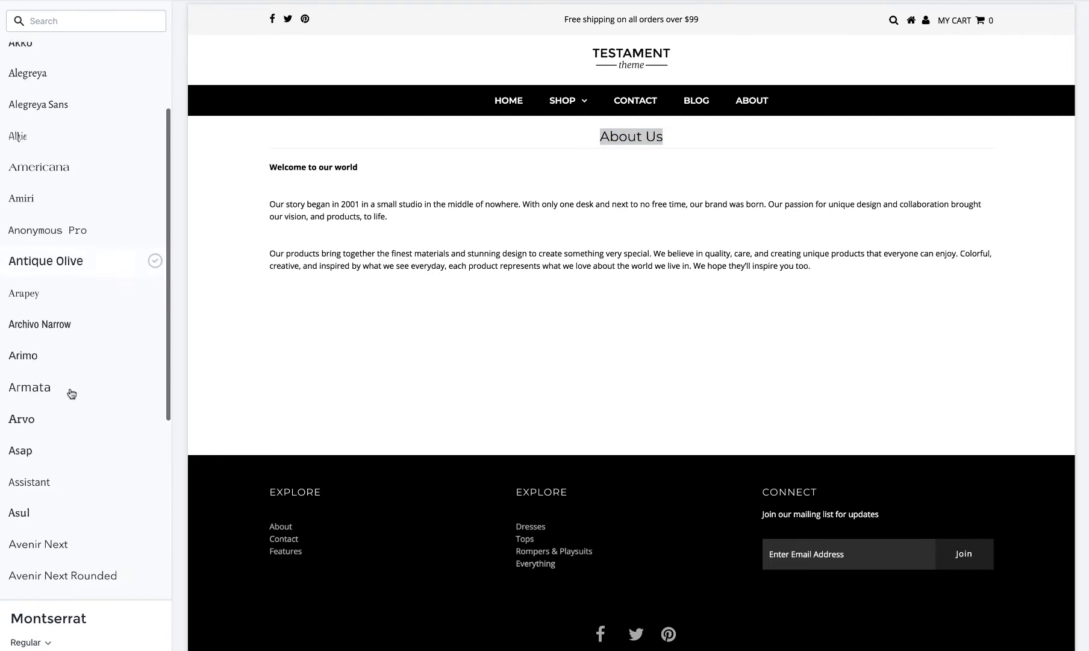
scroll(71, 391, "down", 3)
left_click(36, 643)
scroll(48, 556, "down", 3)
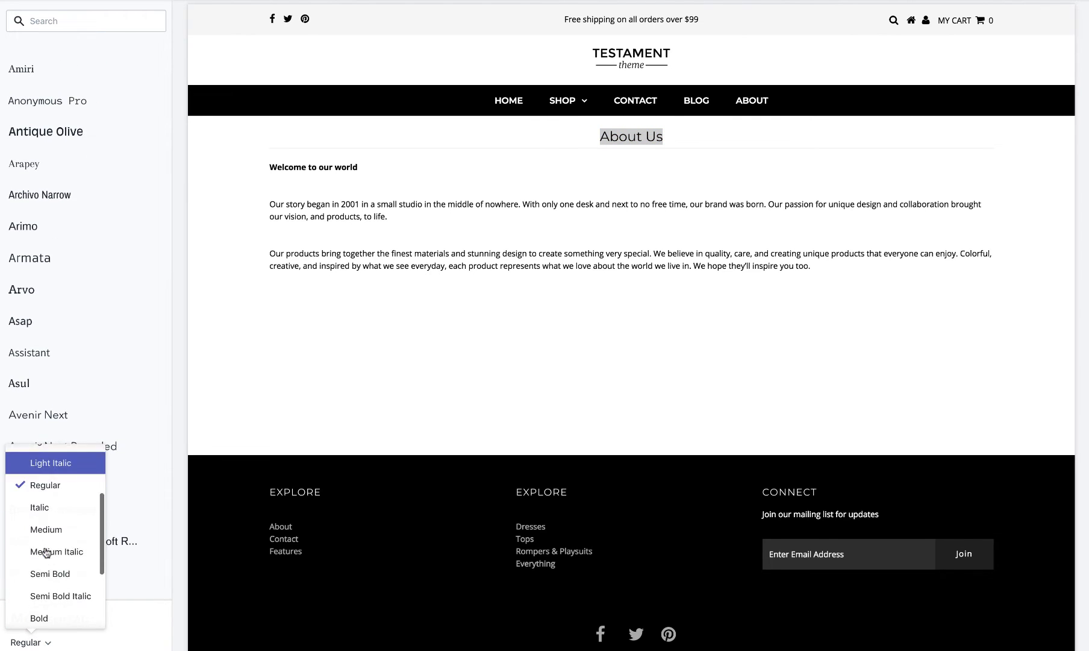
left_click(47, 555)
left_click(143, 643)
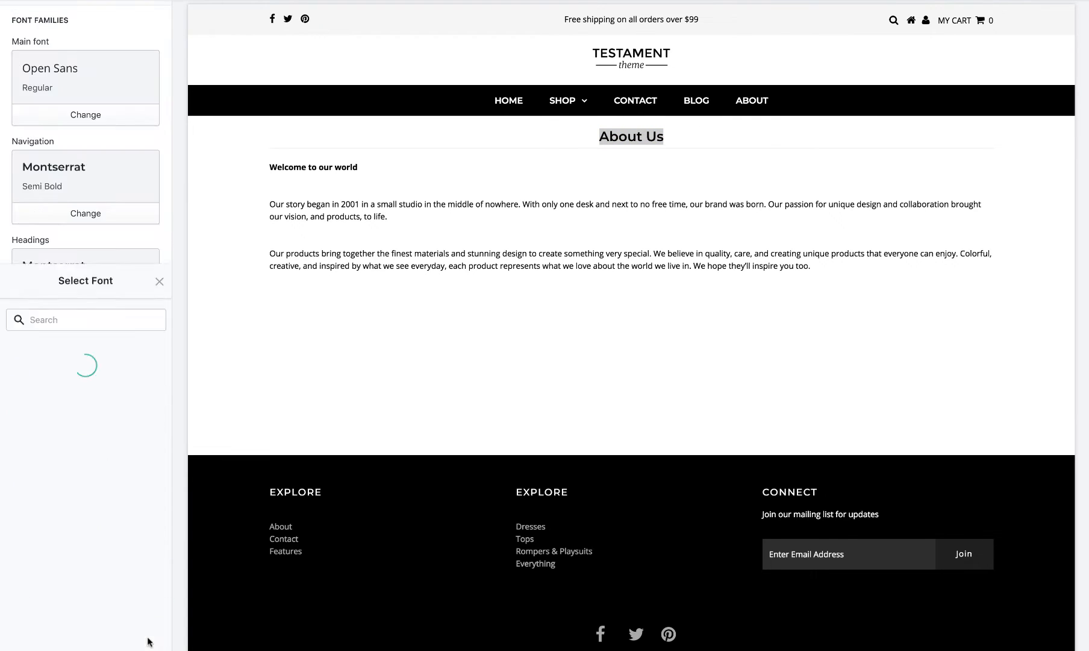
key("Escape")
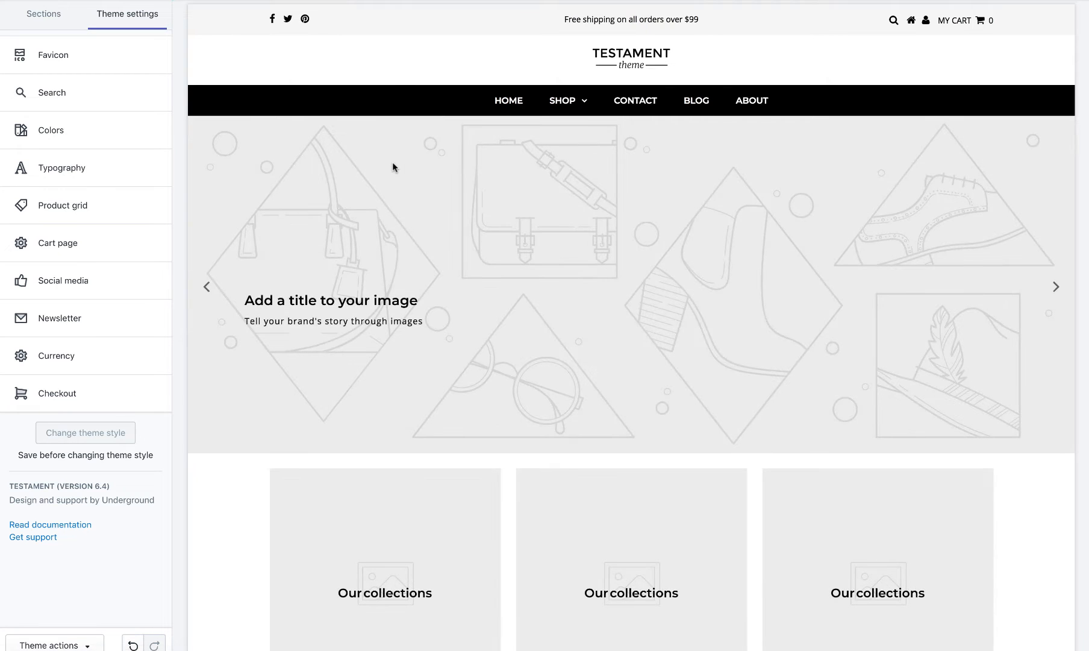
scroll(303, 291, "down", 2)
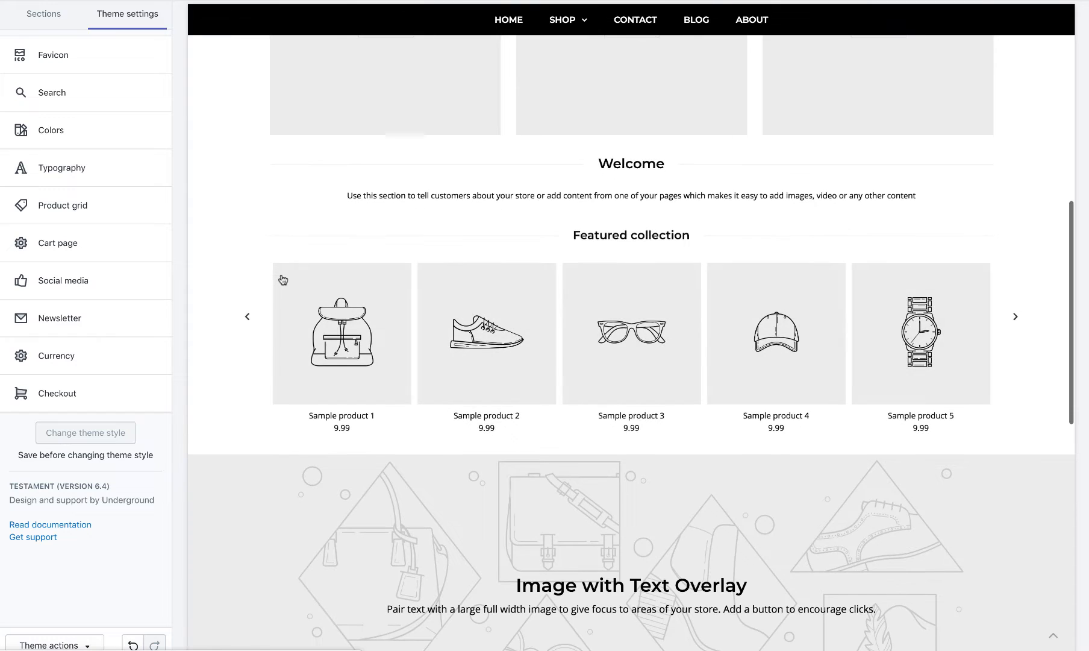
scroll(282, 273, "up", 10)
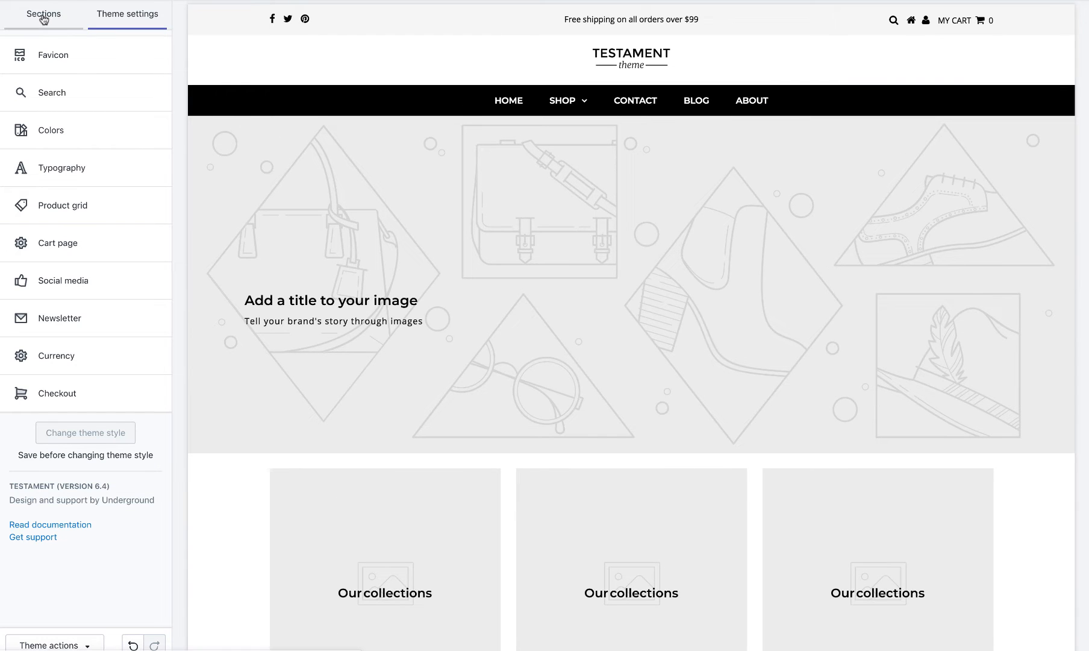
Open the Shop page in the preview alongside the product grid settings, then open and close the Bandana Print Romper's quick view.
left_click(98, 213)
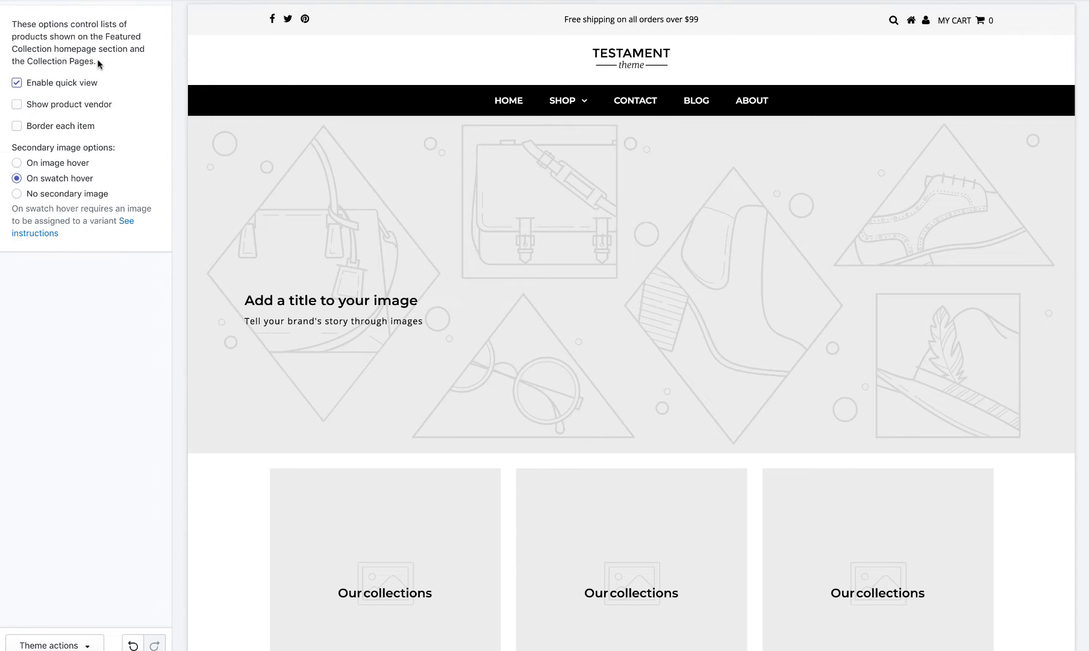
left_click(562, 105)
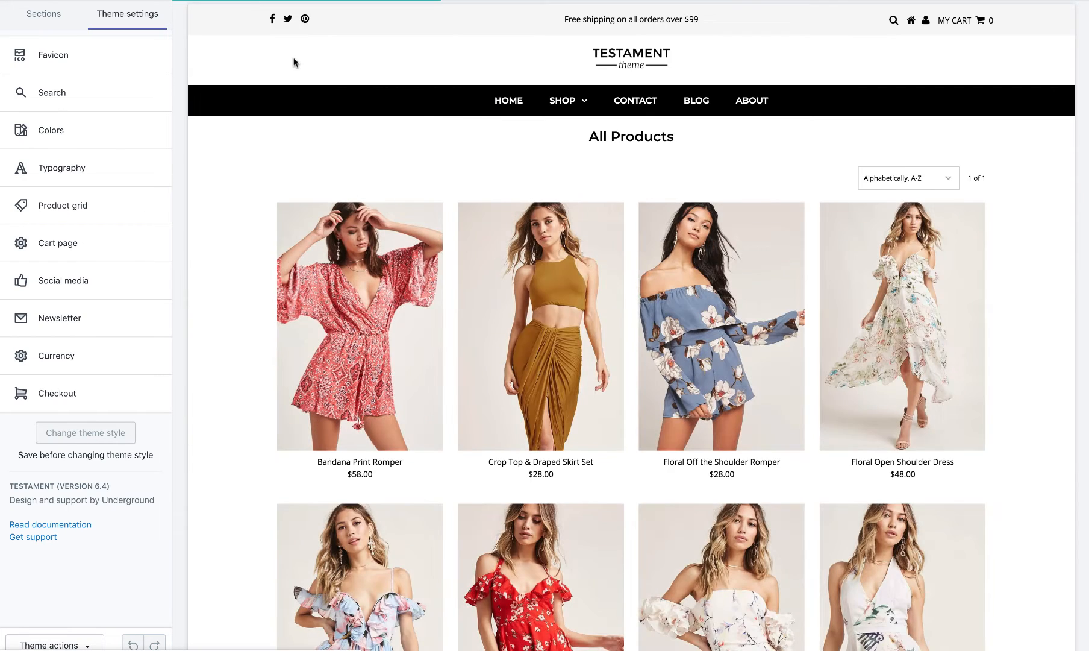
left_click(64, 191)
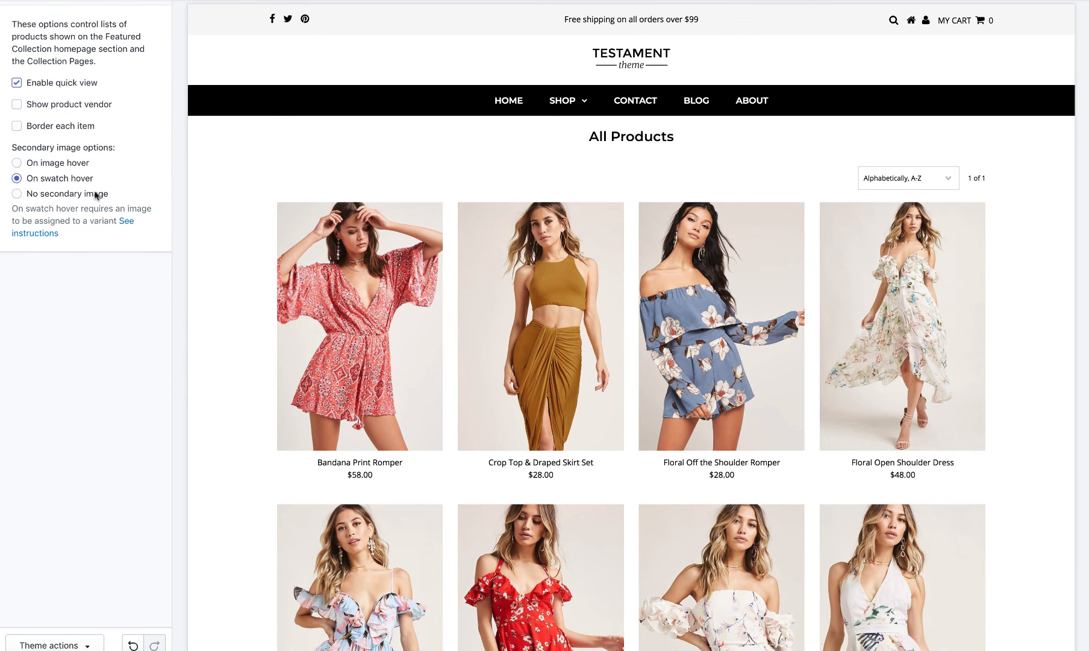
mouse_move(320, 387)
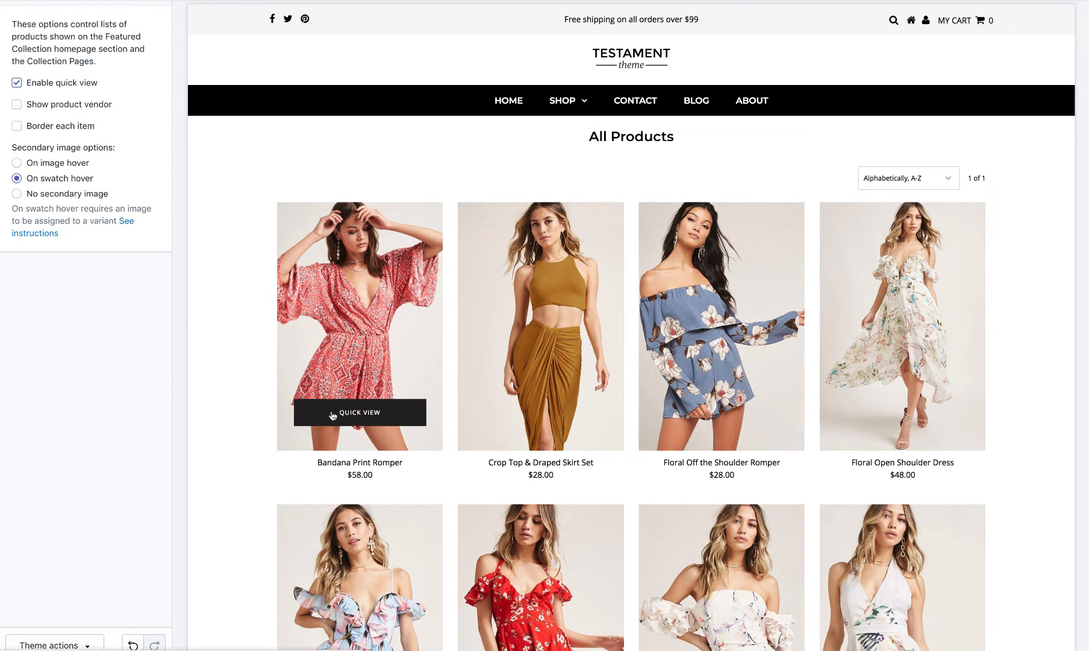
left_click(332, 414)
left_click(236, 256)
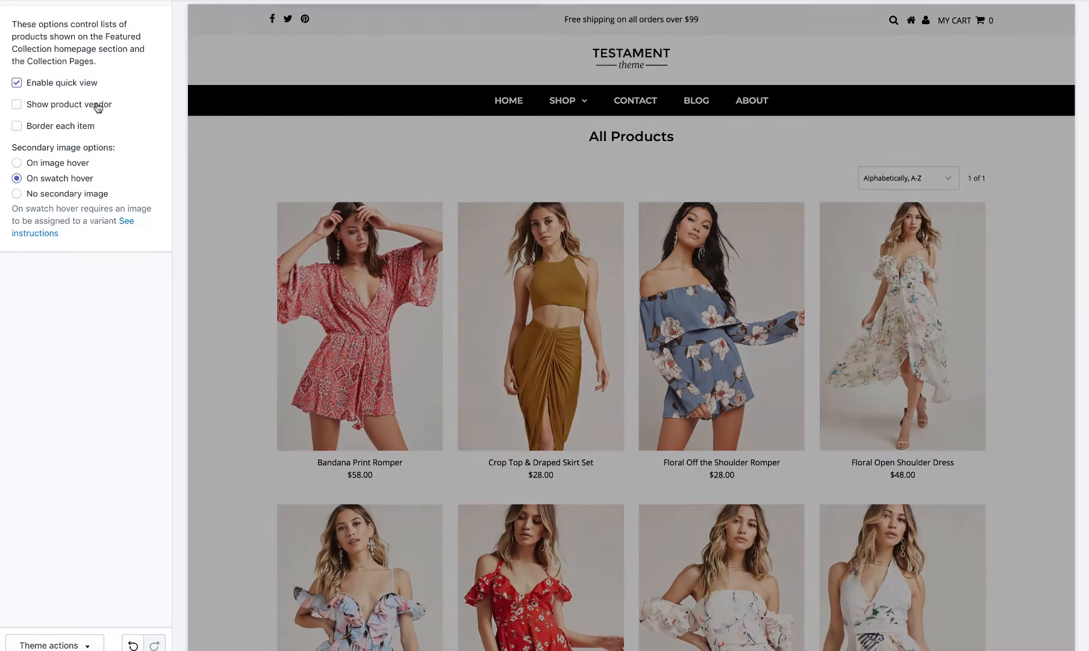
Try disabling quick view and showing the product vendor in the product grid, and restore both options.
left_click(25, 85)
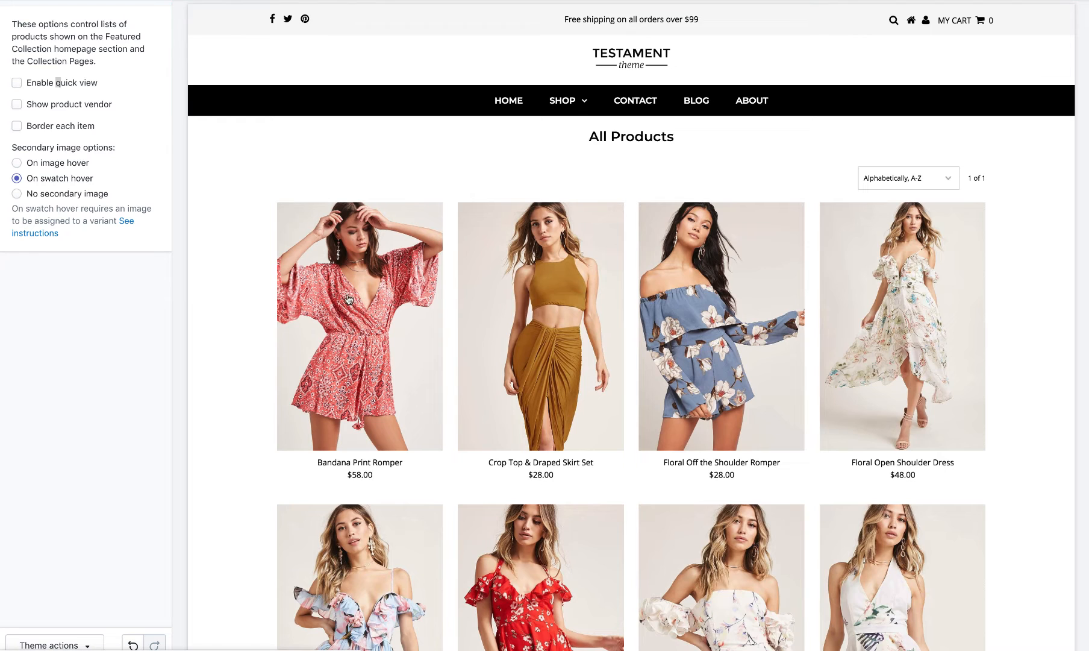
left_click(17, 83)
left_click(17, 105)
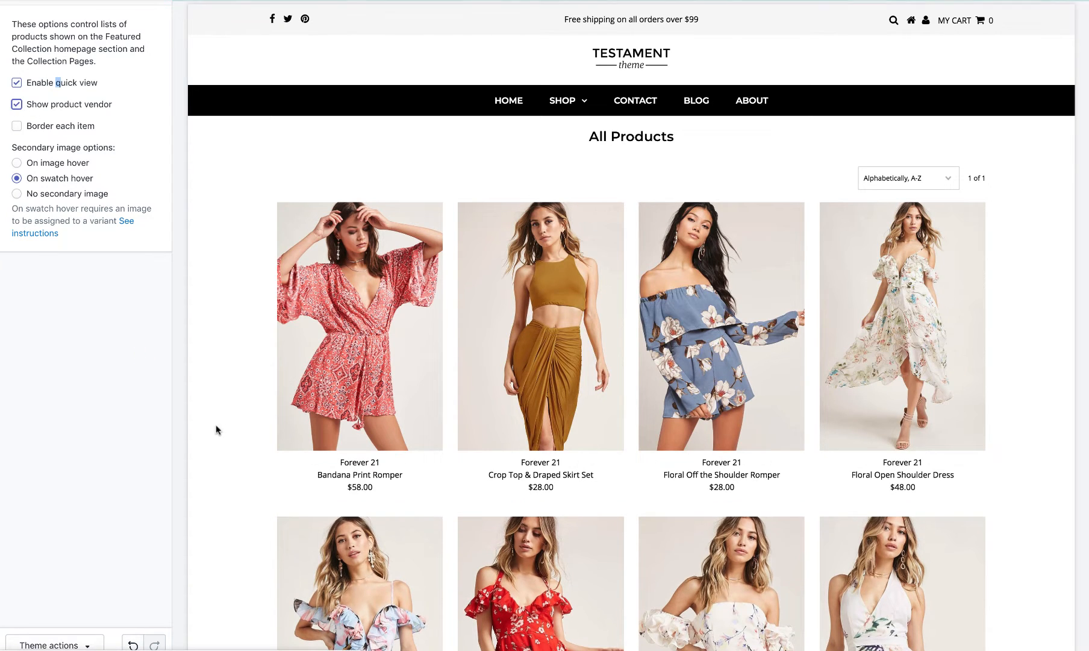
left_click(17, 106)
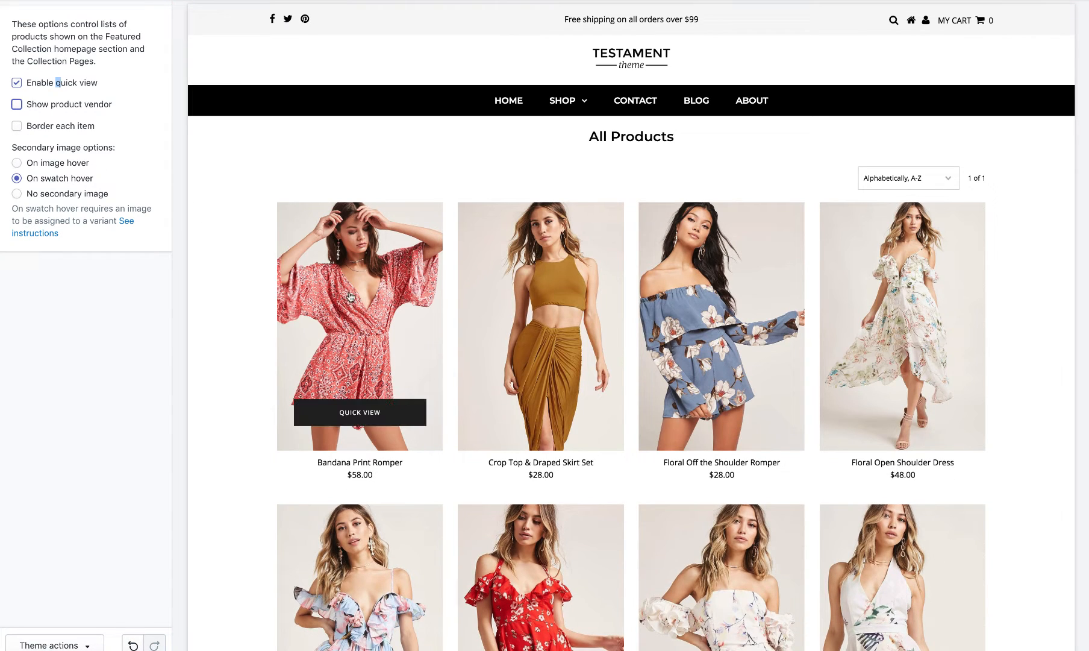
Set the product grid's secondary image option to On image hover.
mouse_move(665, 309)
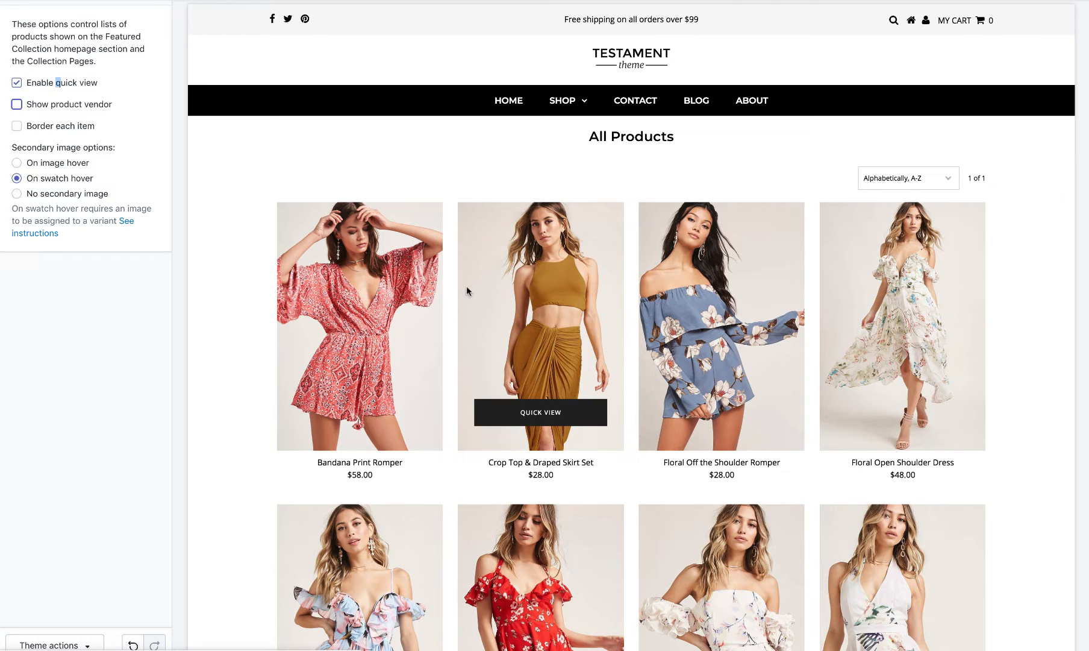
left_click(54, 166)
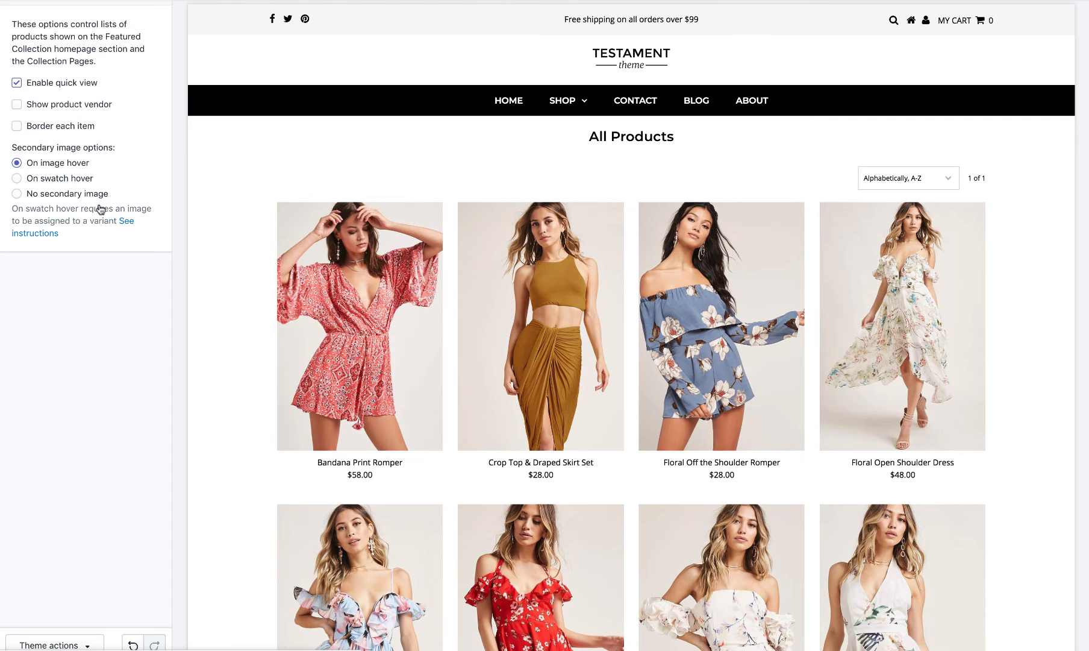
Set the product grid's secondary image option to On swatch hover and preview the color swatches on the All Products page.
left_click(33, 180)
scroll(202, 215, "down", 3)
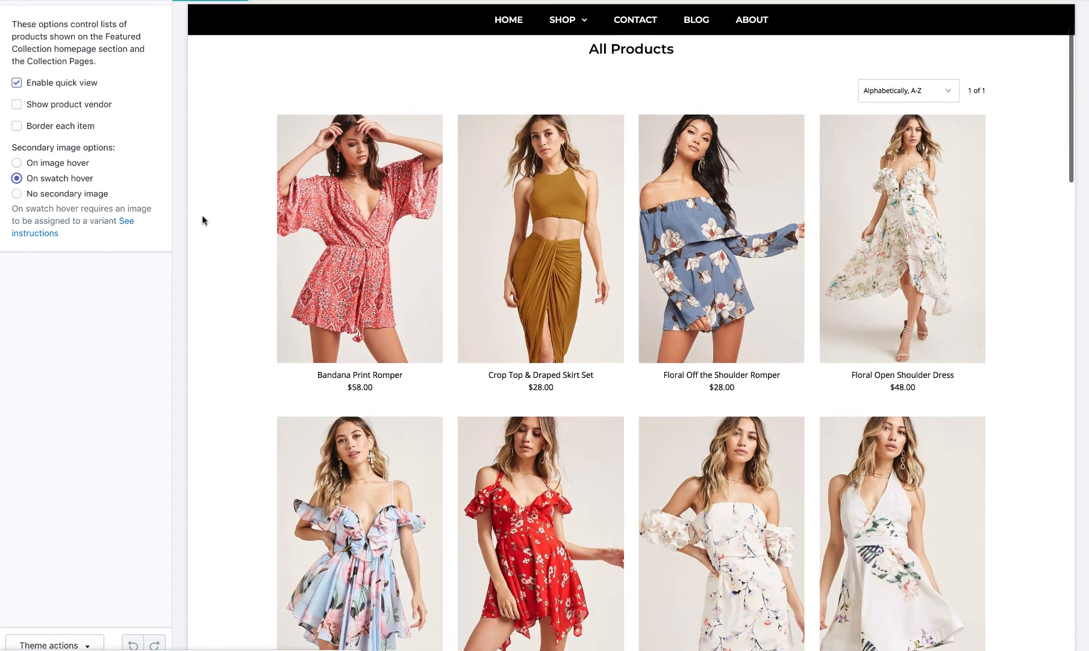
scroll(203, 219, "down", 8)
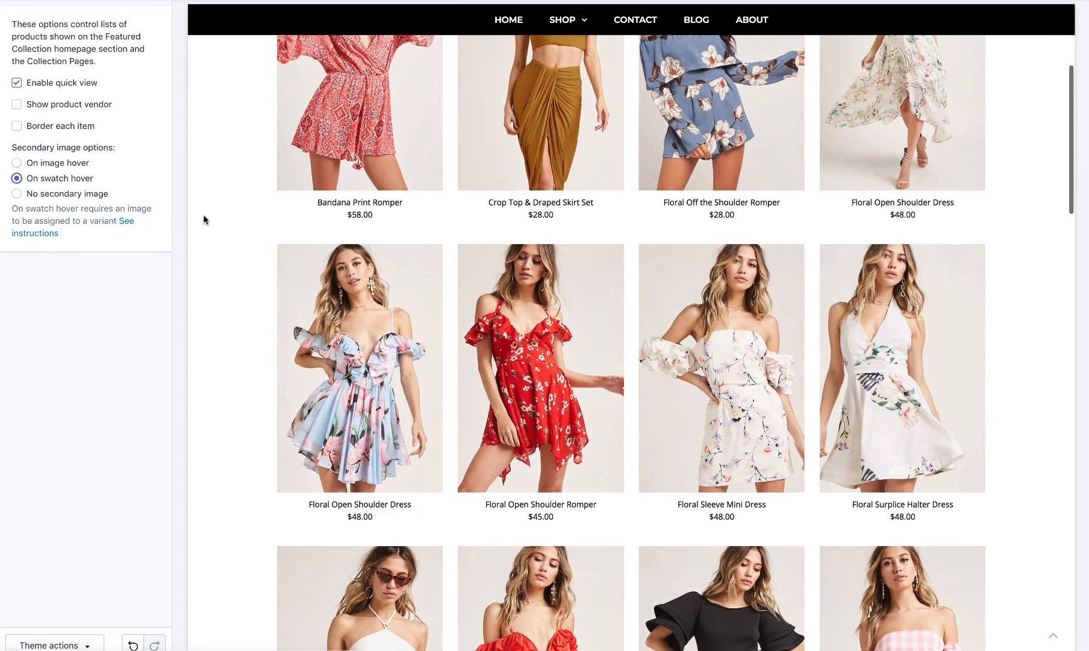
scroll(204, 219, "down", 2)
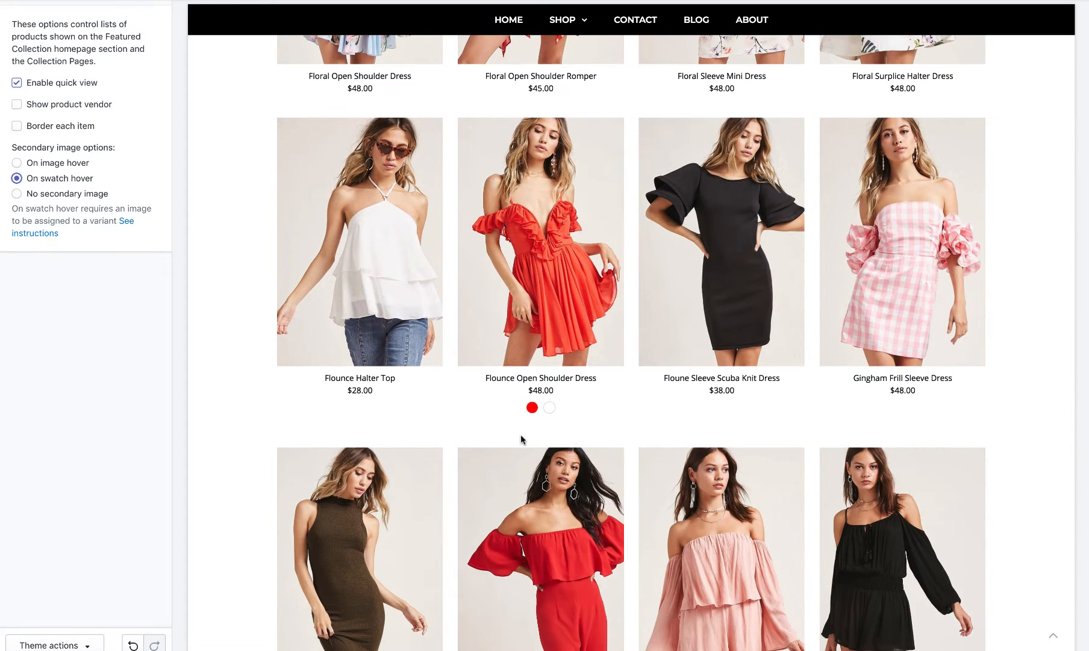
mouse_move(551, 413)
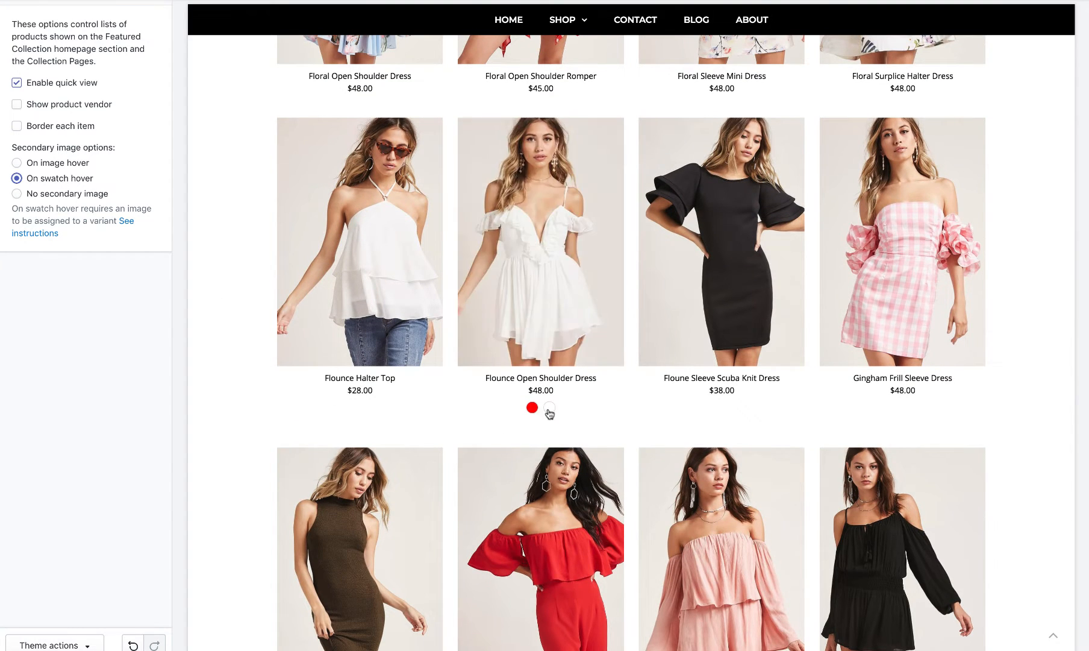
scroll(991, 410, "down", 8)
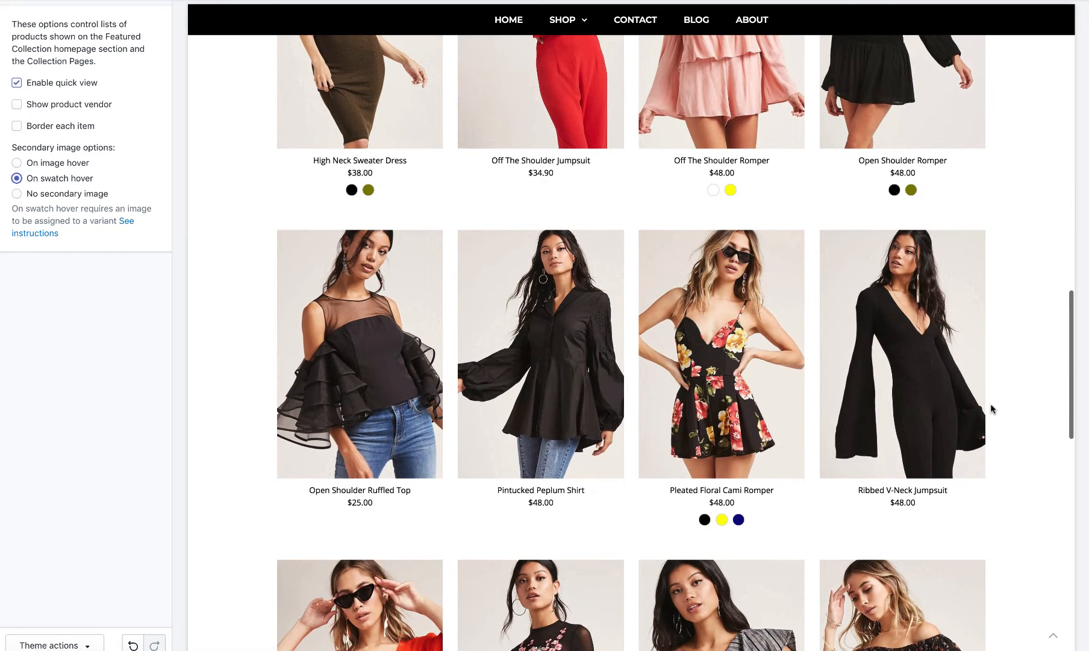
scroll(994, 407, "up", 3)
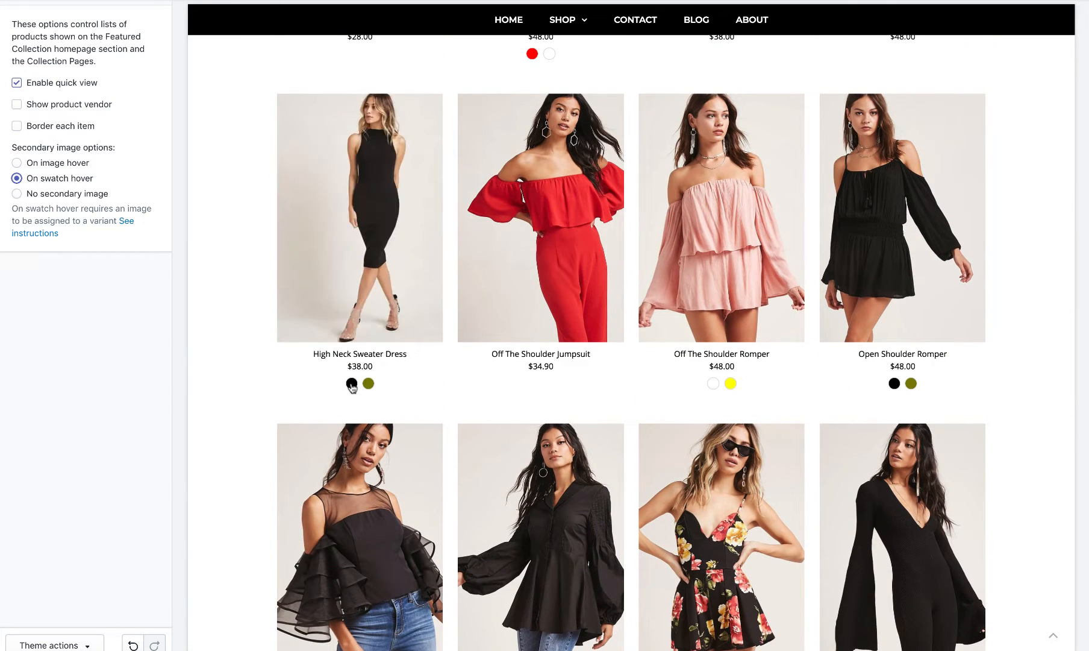
scroll(237, 382, "up", 15)
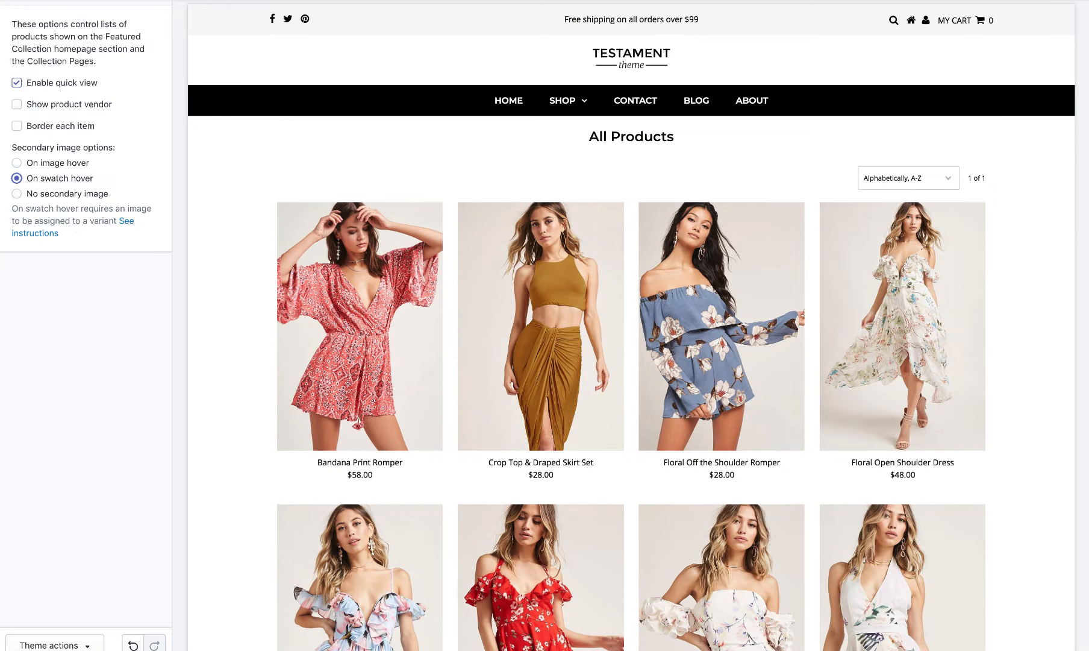
Open the Bandana Print Romper's product page alongside the cart page settings and test adding it to the cart with the Modal cart type.
left_click(15, 1)
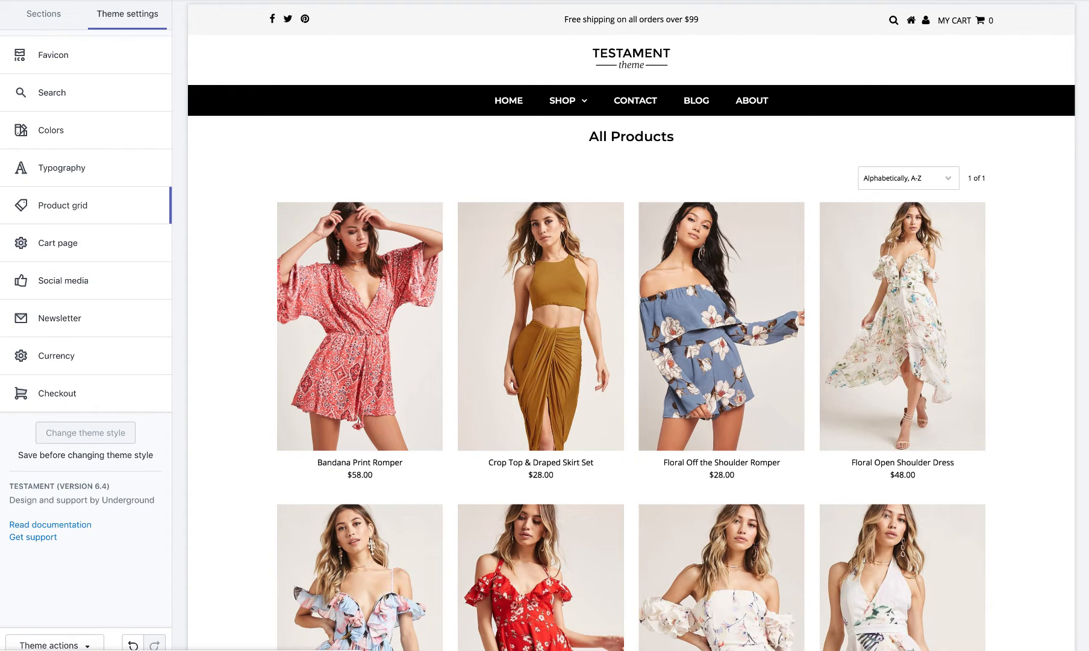
left_click(82, 246)
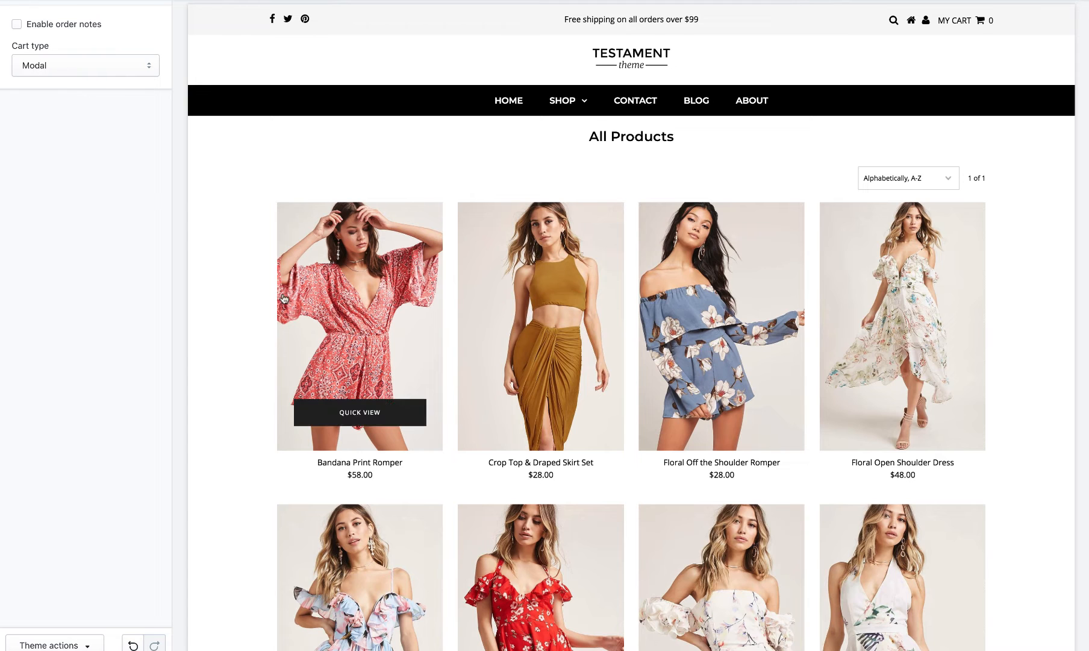
left_click(386, 328)
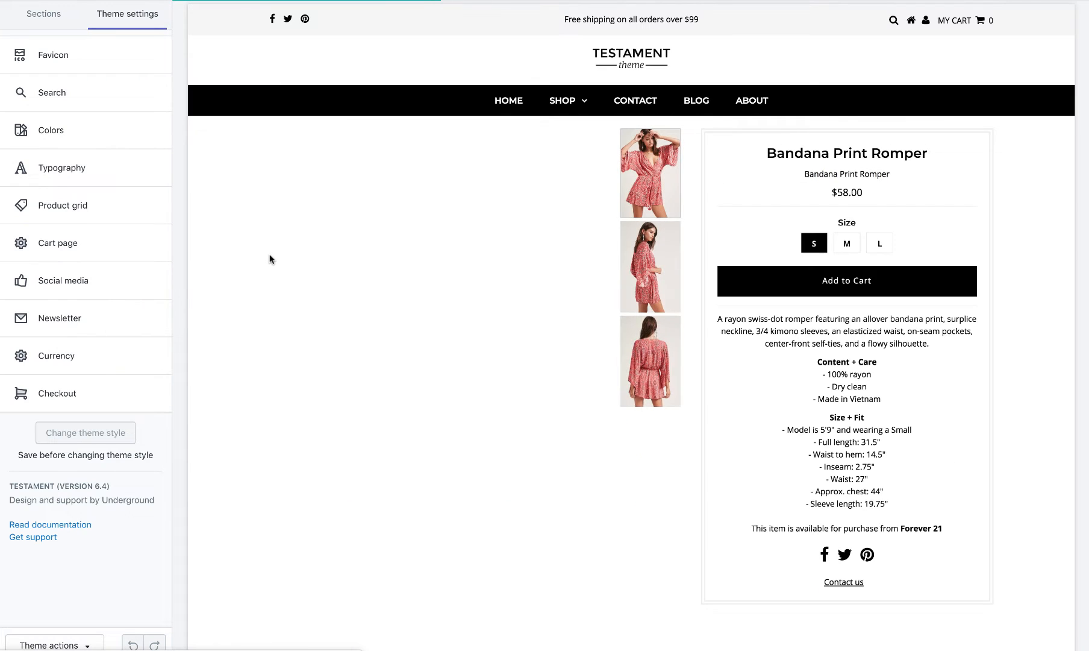
left_click(73, 243)
left_click(849, 288)
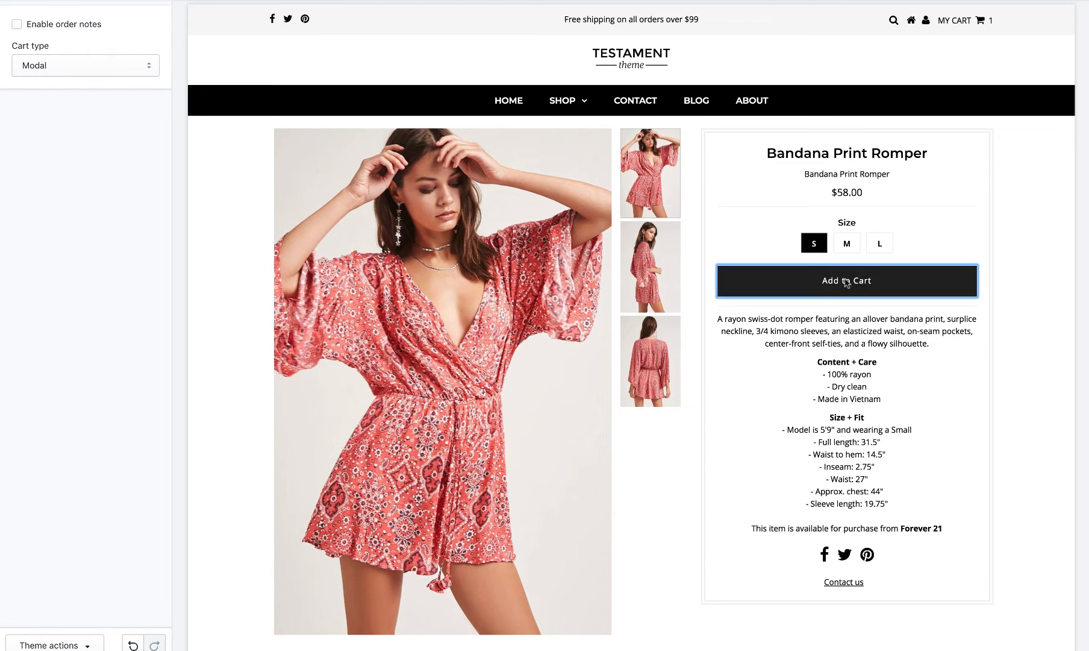
left_click(857, 329)
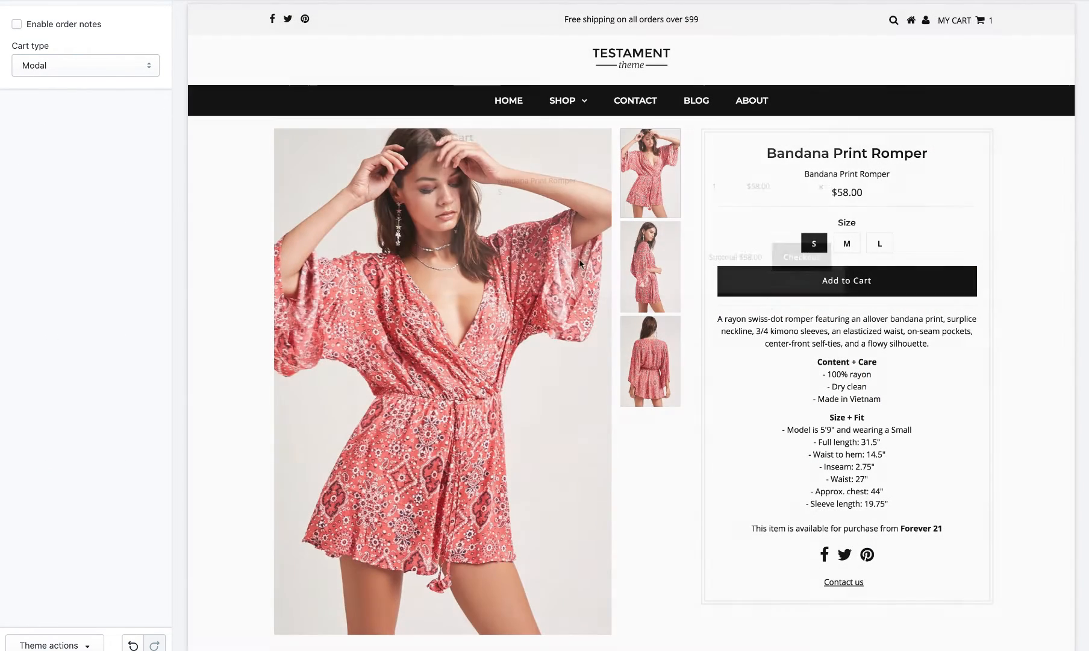
Set the cart type to Page and add the Bandana Print Romper to the cart again.
left_click(60, 70)
left_click(51, 54)
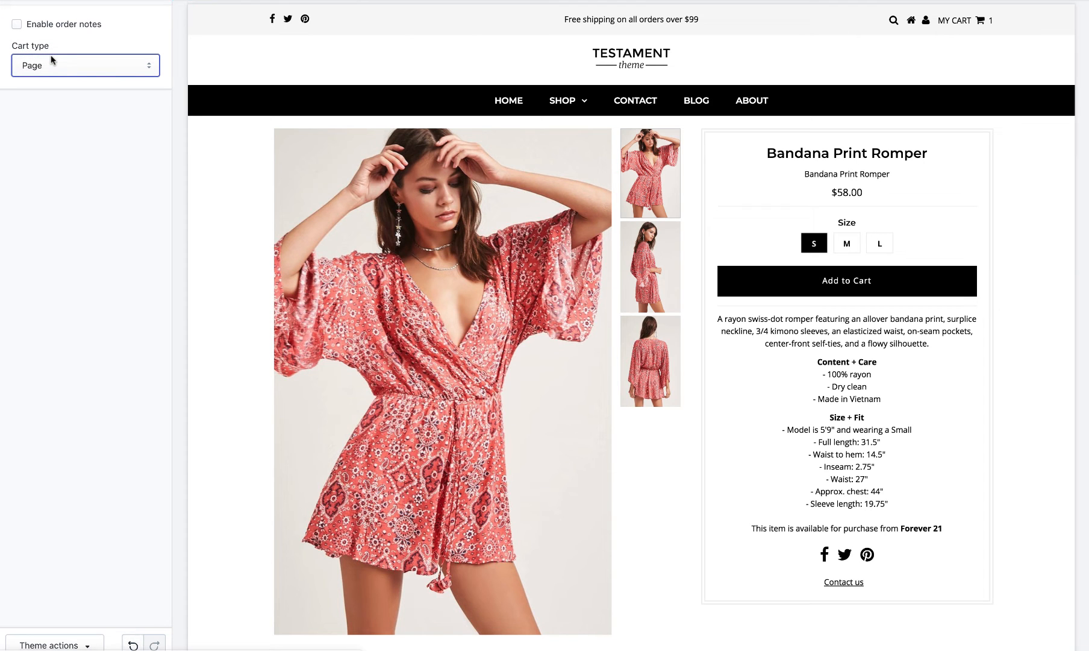
left_click(850, 287)
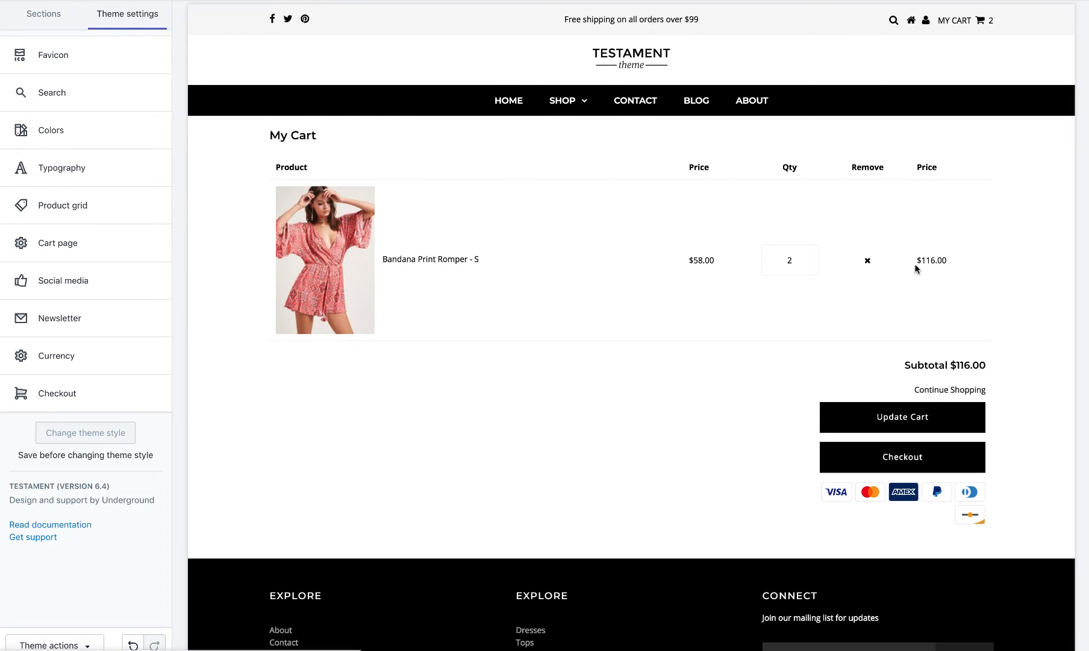
Examine the social media link settings against the preview's header and footer icons, and look over the newsletter popup settings.
left_click(83, 282)
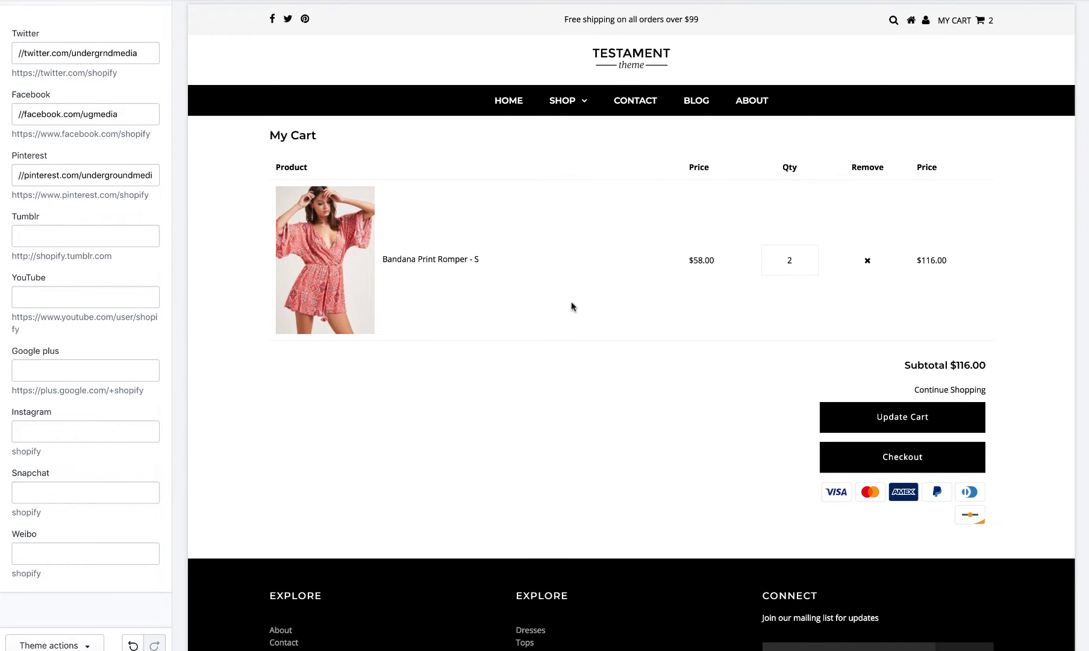
scroll(572, 307, "down", 3)
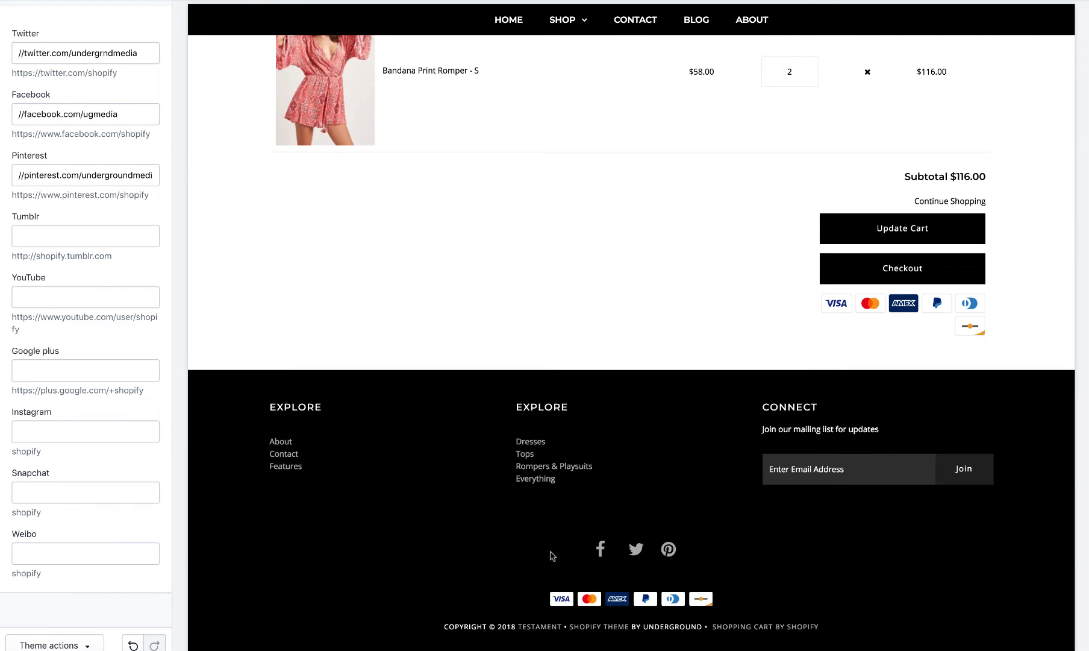
scroll(543, 548, "up", 3)
triple_click(379, 20)
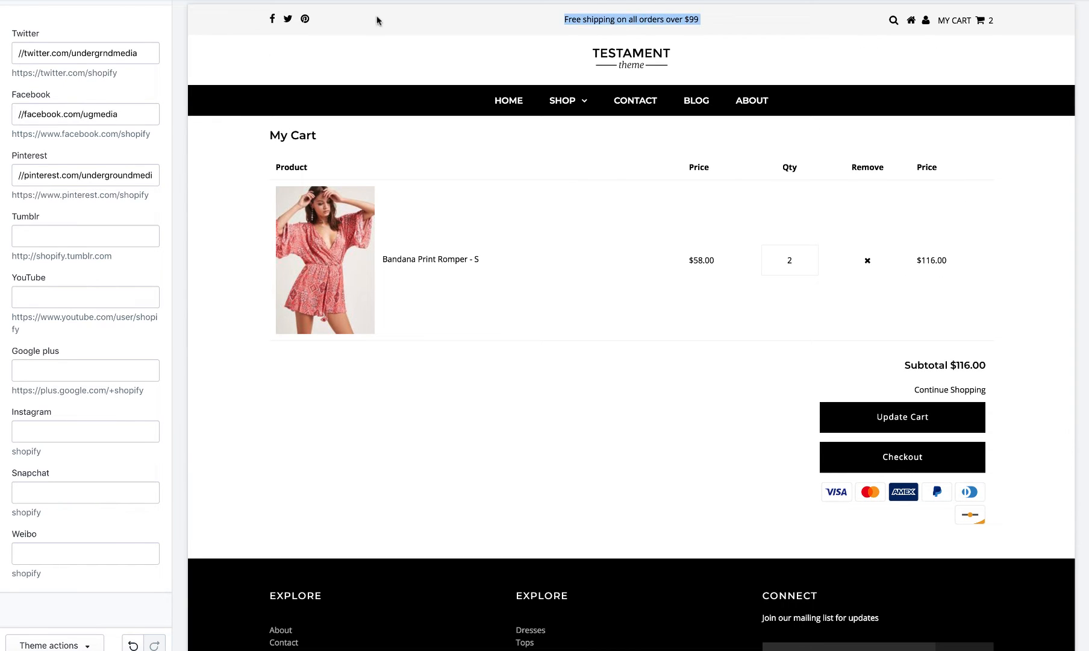
left_click(378, 20)
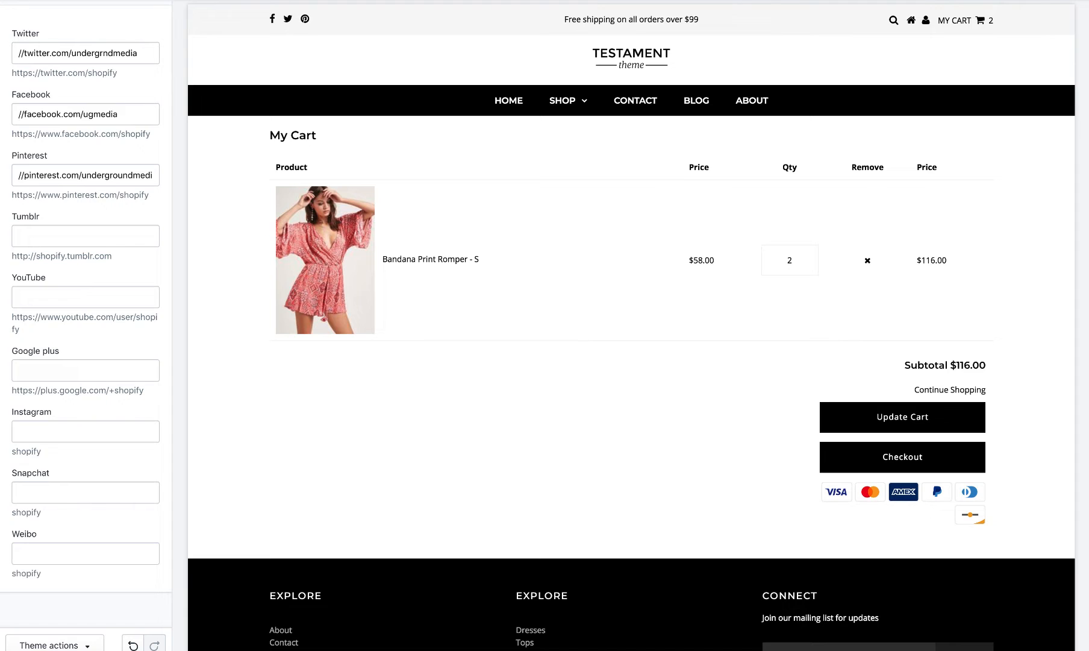
left_click(12, 13)
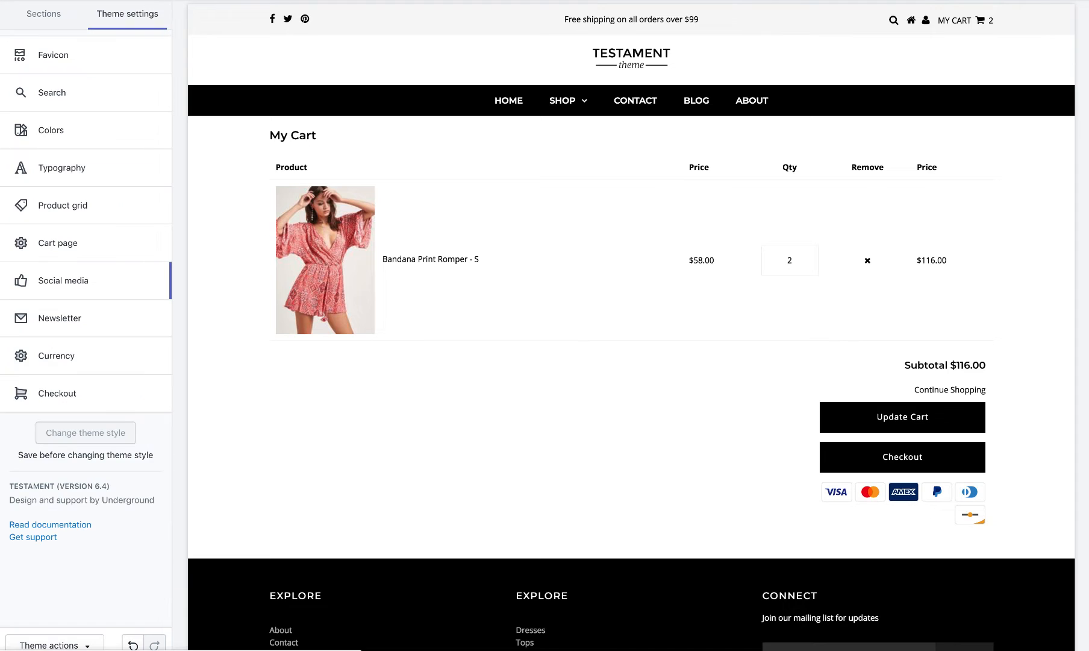
left_click(63, 324)
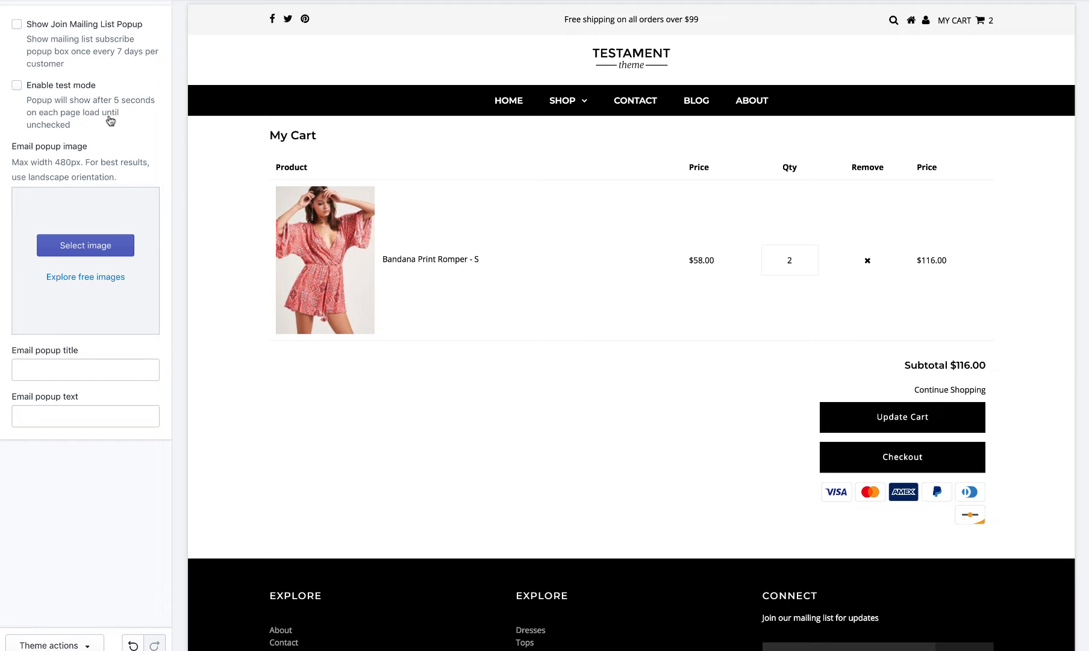
left_click(12, 13)
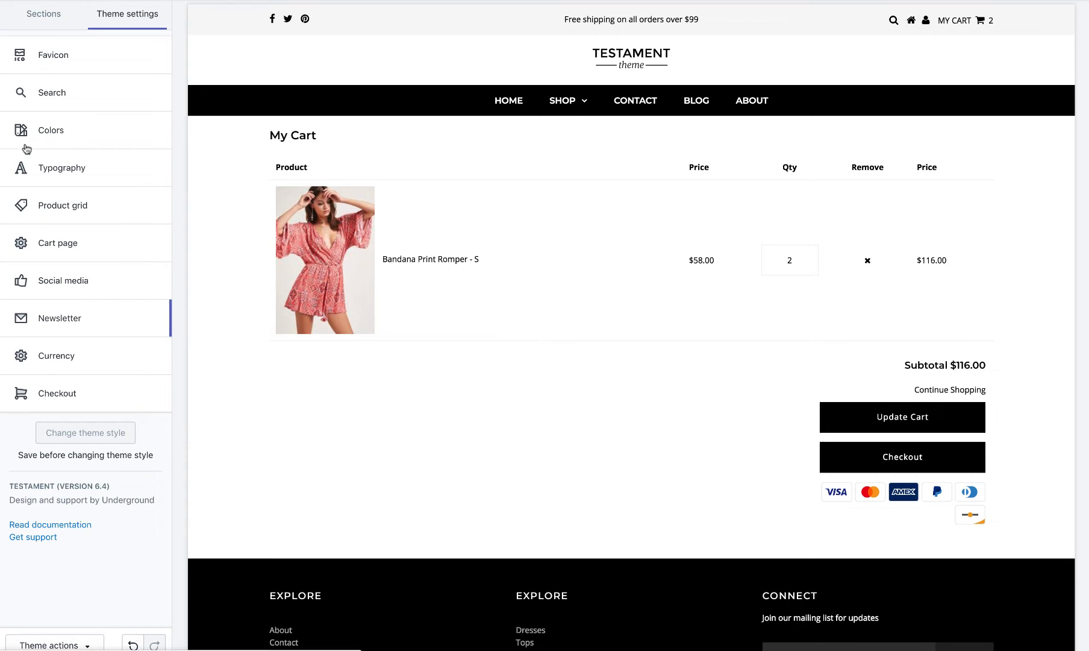
Try the currency selector by previewing the cart prices in CAD, EUR and GBP, and disable the selector again.
left_click(78, 354)
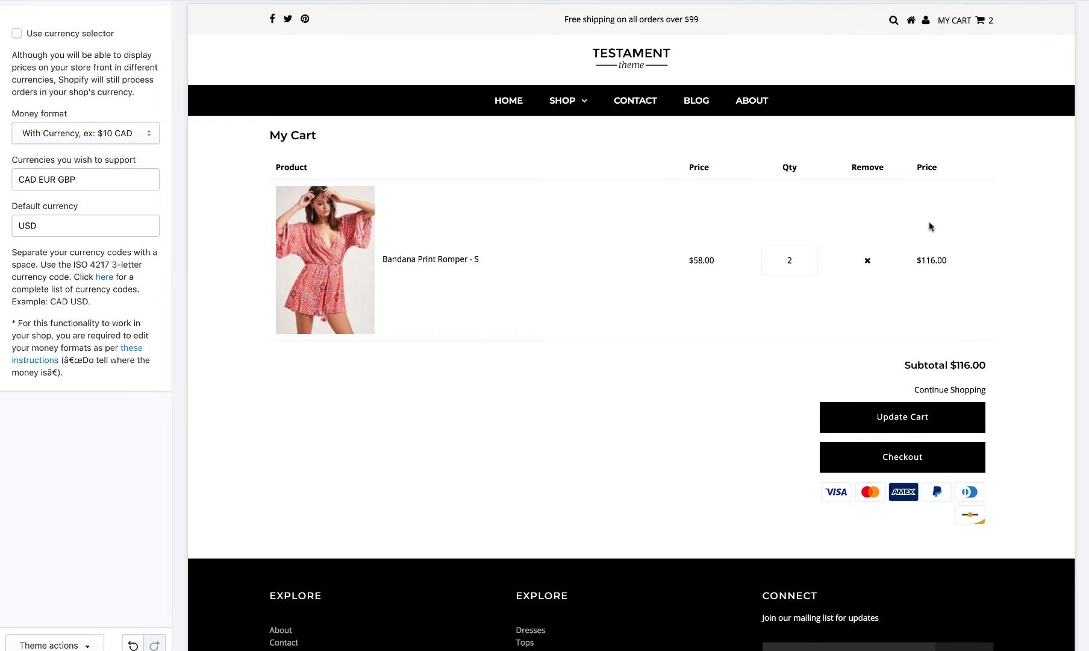
left_click_drag(920, 259, 948, 260)
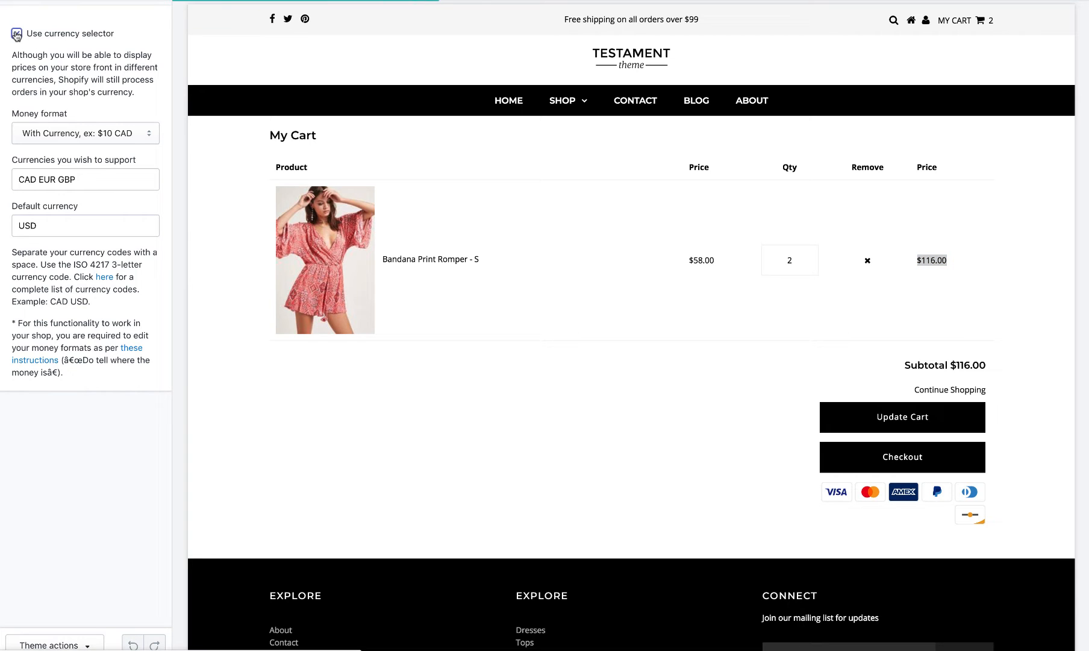
left_click(907, 28)
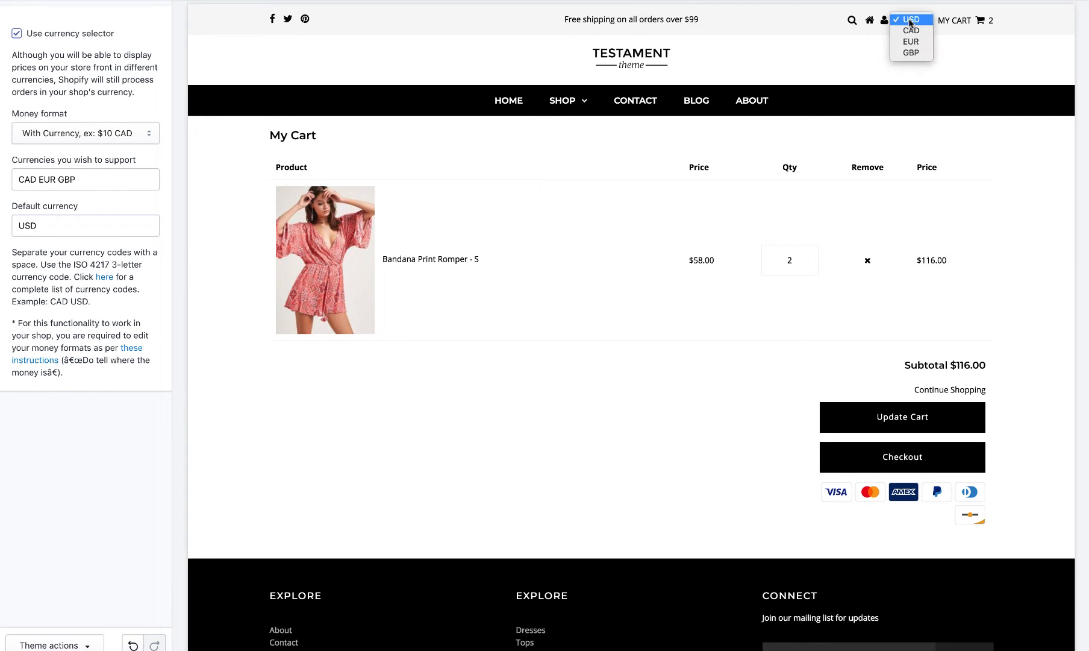
left_click(908, 30)
left_click(907, 30)
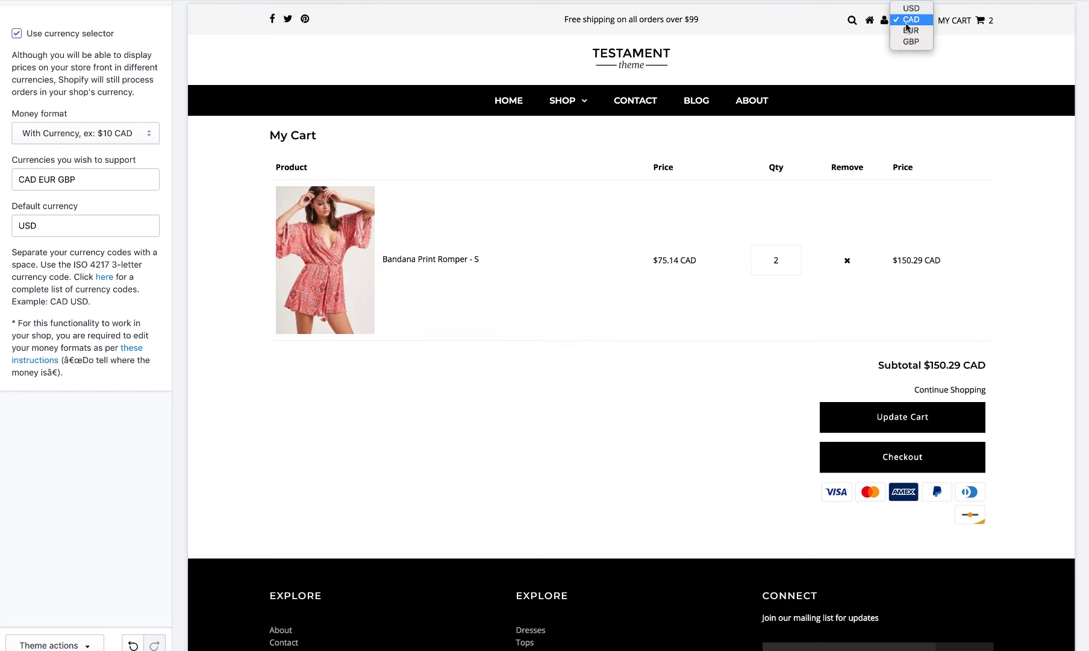
left_click(909, 30)
left_click(910, 32)
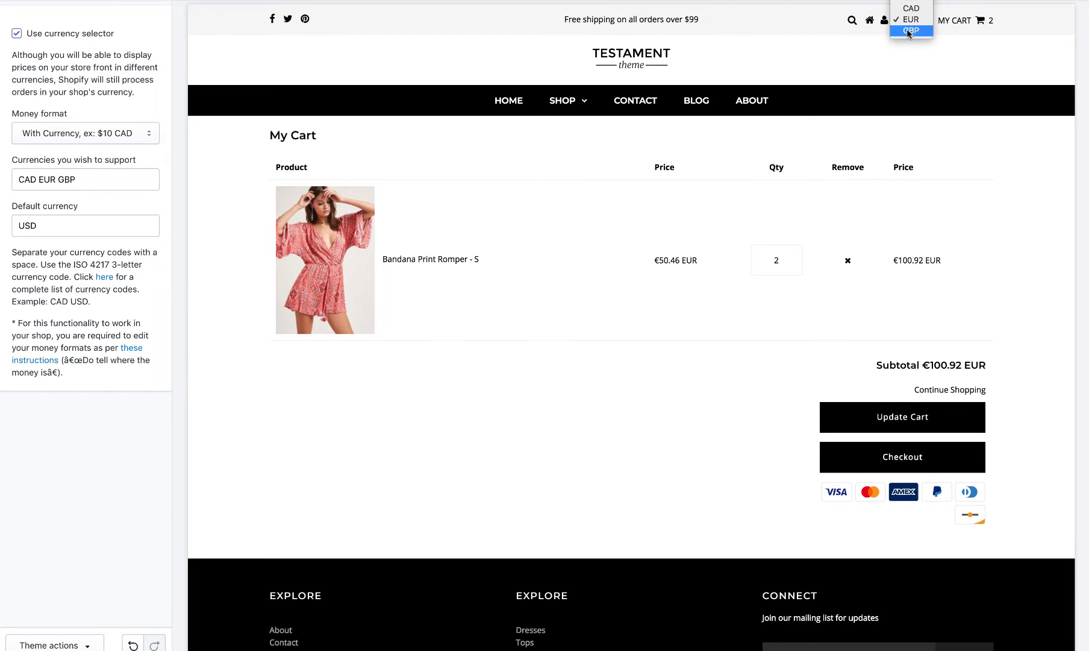
left_click(910, 31)
left_click(908, 31)
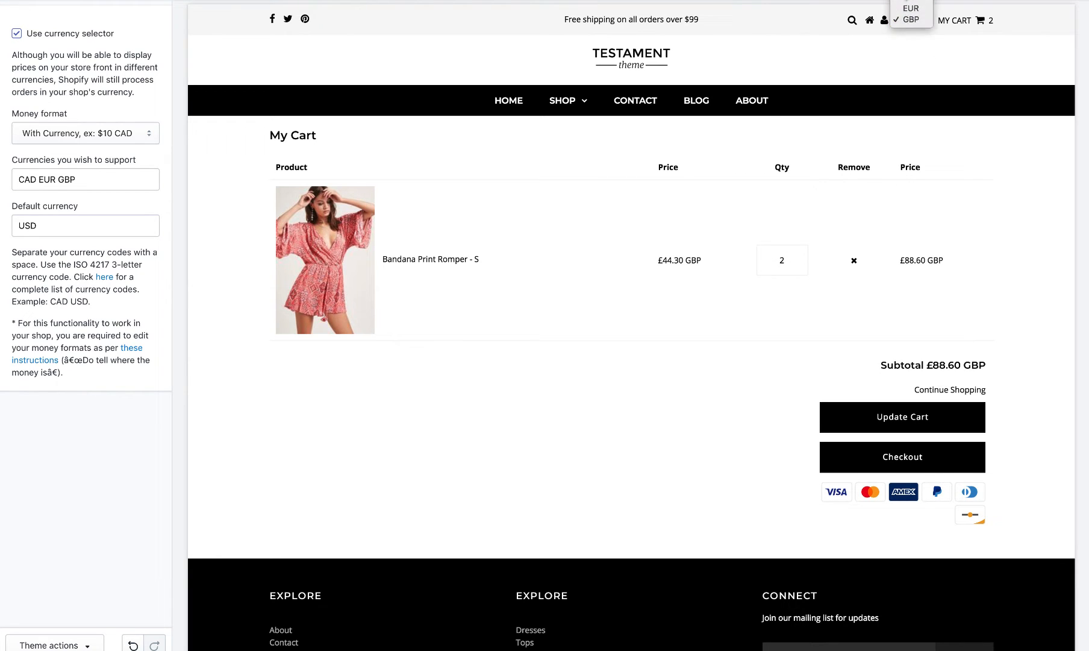
left_click(910, 3)
left_click(16, 34)
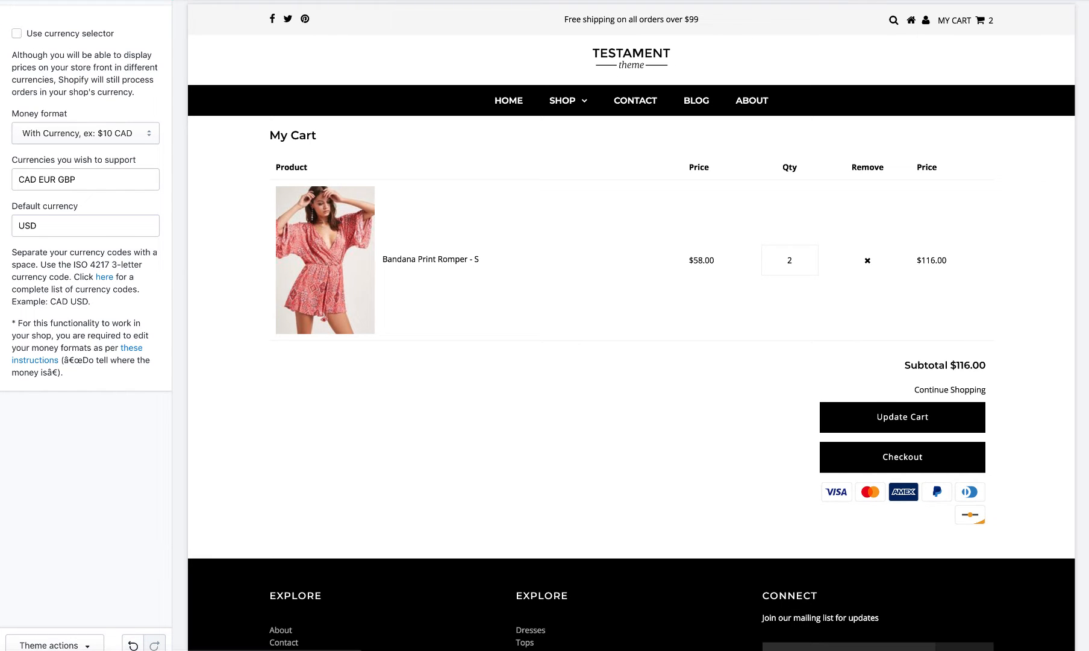
Examine the checkout settings for the banner, logo, main content area and order summary.
left_click(87, 403)
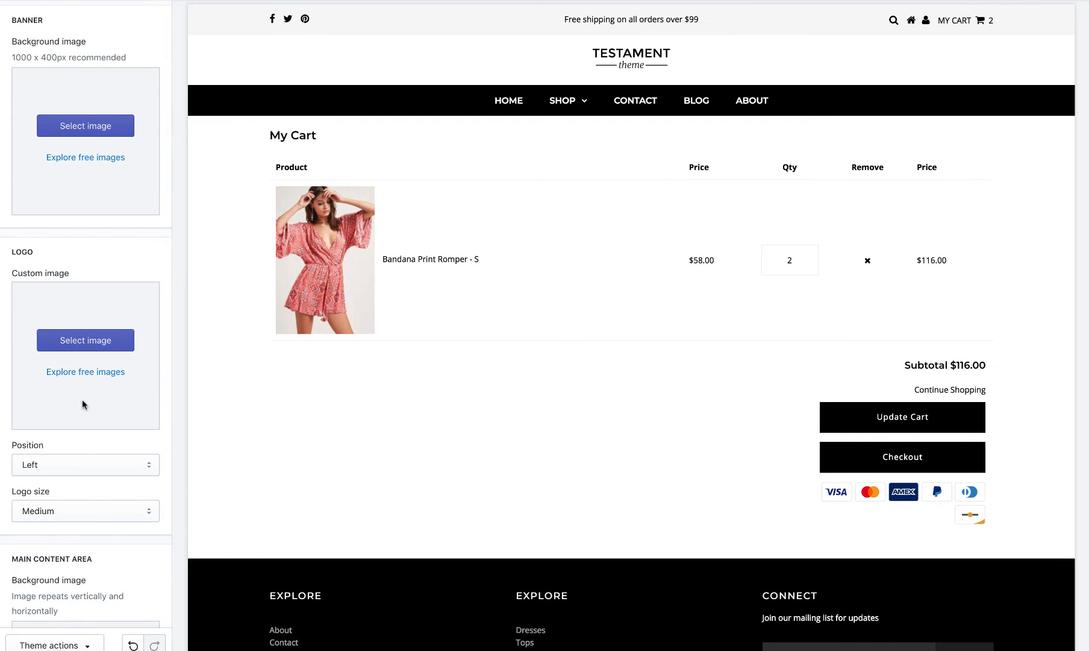
scroll(89, 219, "down", 7)
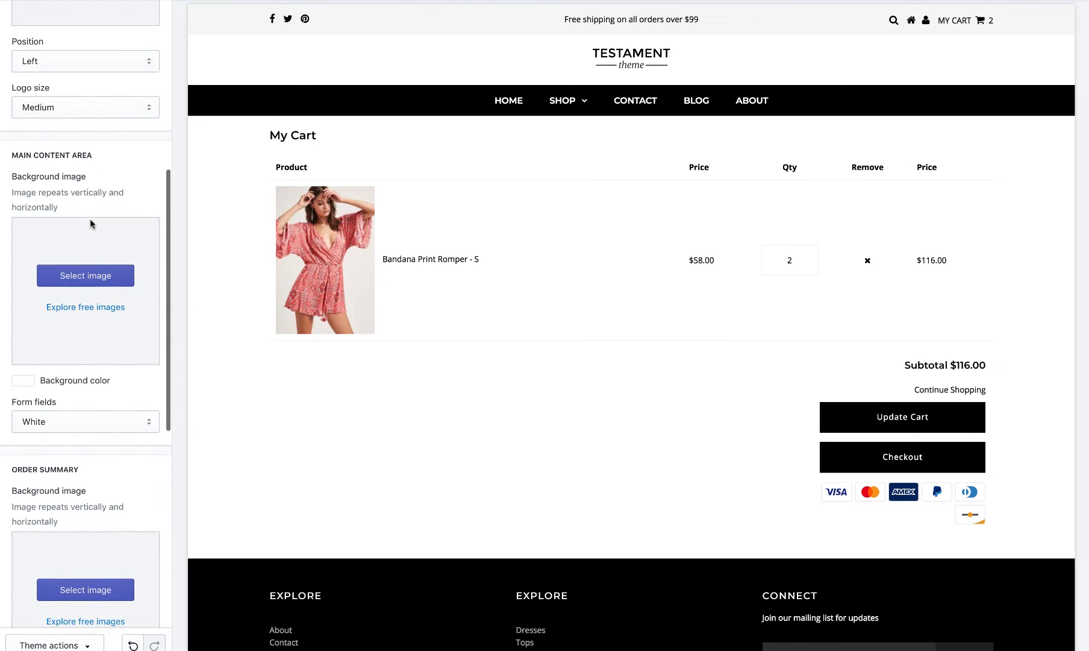
scroll(89, 219, "up", 7)
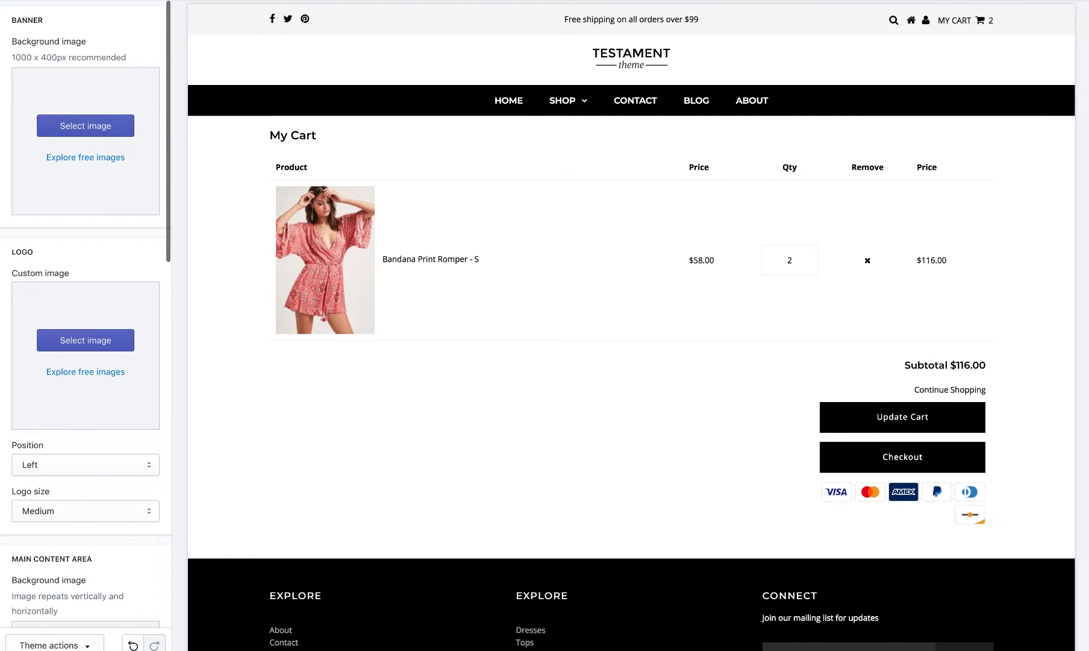
Return the preview to the home page with its section list and look through the default sections down to the footer.
left_click(55, 23)
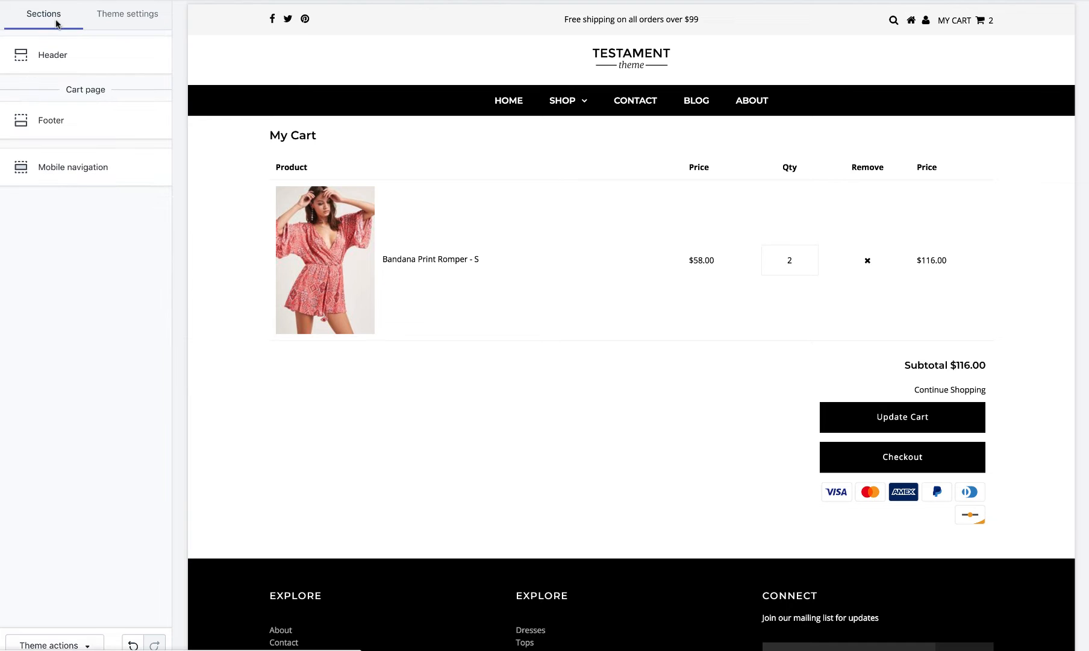
left_click(643, 56)
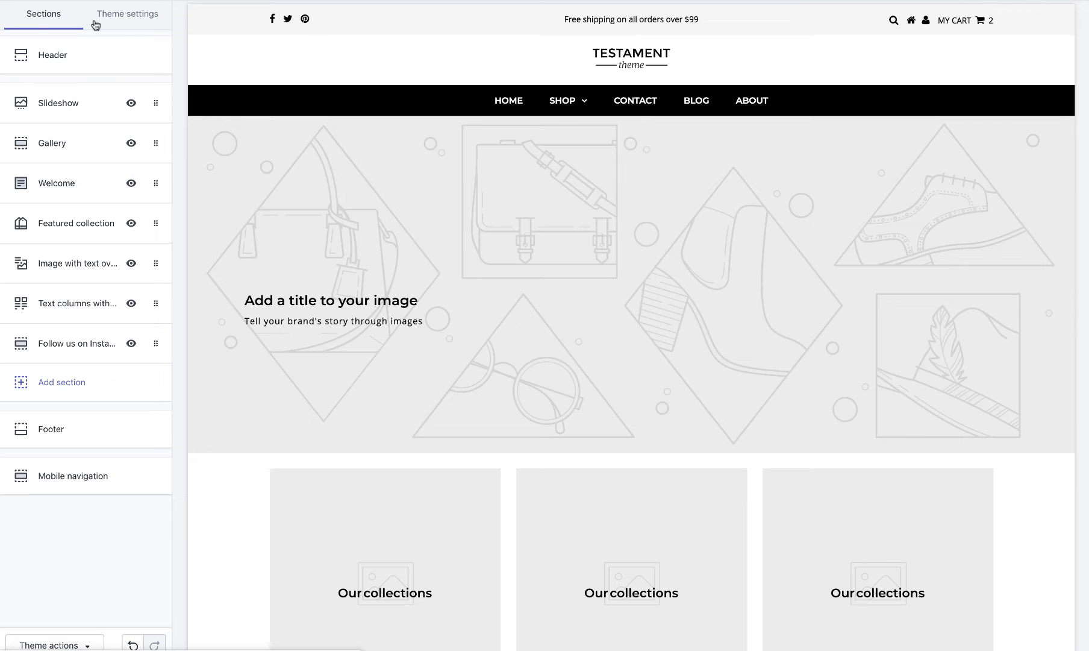
scroll(274, 57, "down", 15)
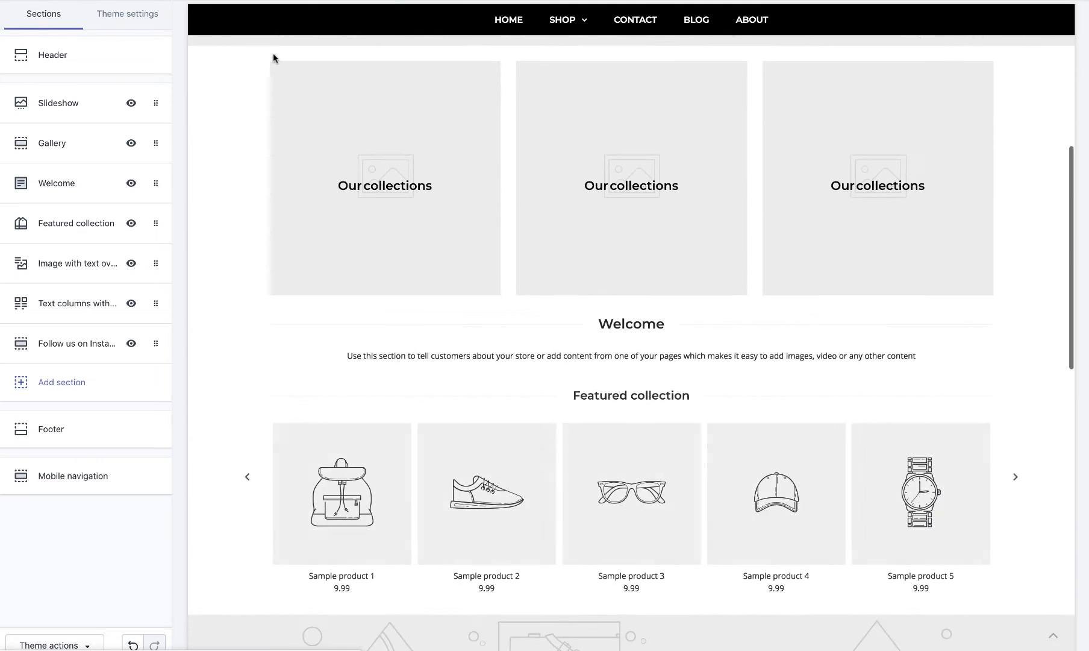
scroll(244, 58, "down", 5)
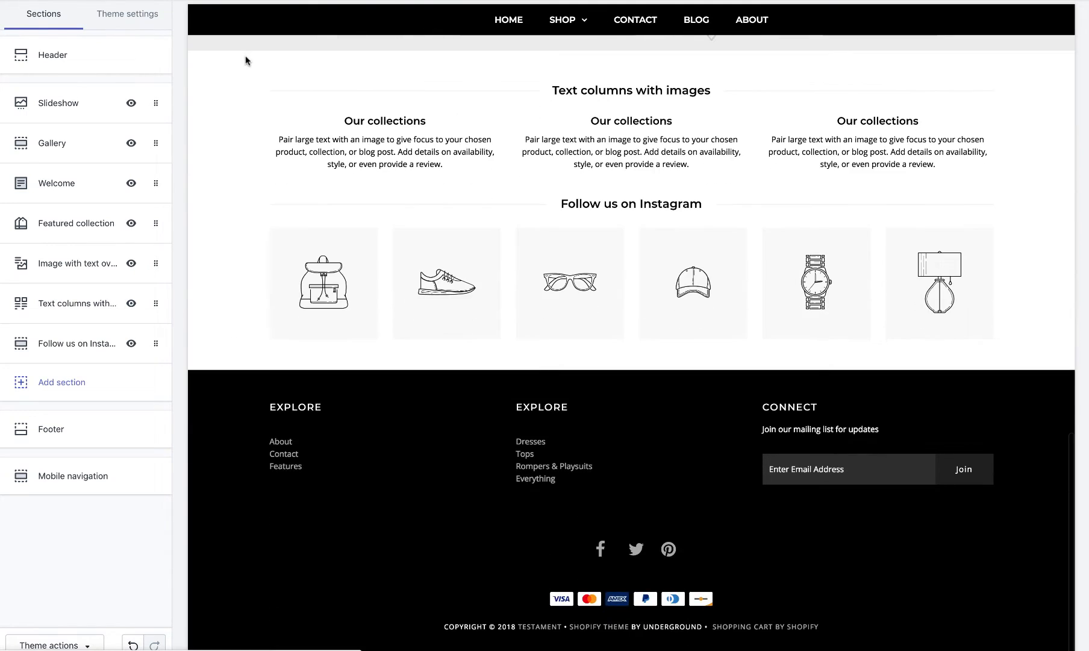
Look over the order of the home page sections and examine the section types available to add, down to Featured video.
scroll(254, 96, "up", 15)
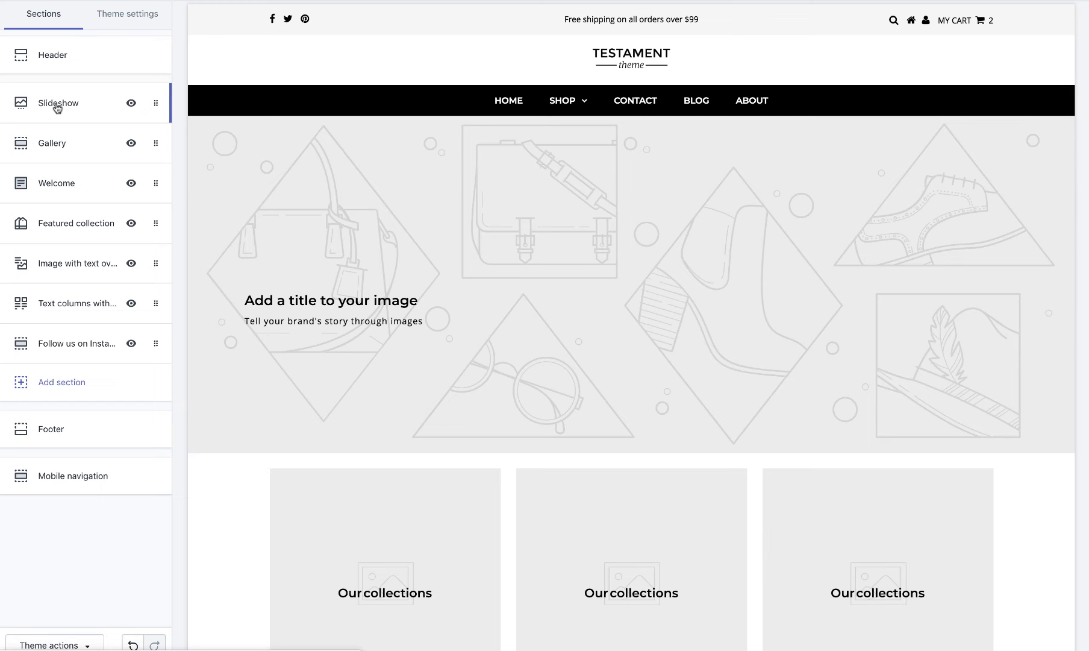
mouse_move(54, 104)
left_mouse_down()
mouse_move(61, 148)
mouse_move(58, 106)
left_mouse_up()
left_click_drag(68, 176, 68, 151)
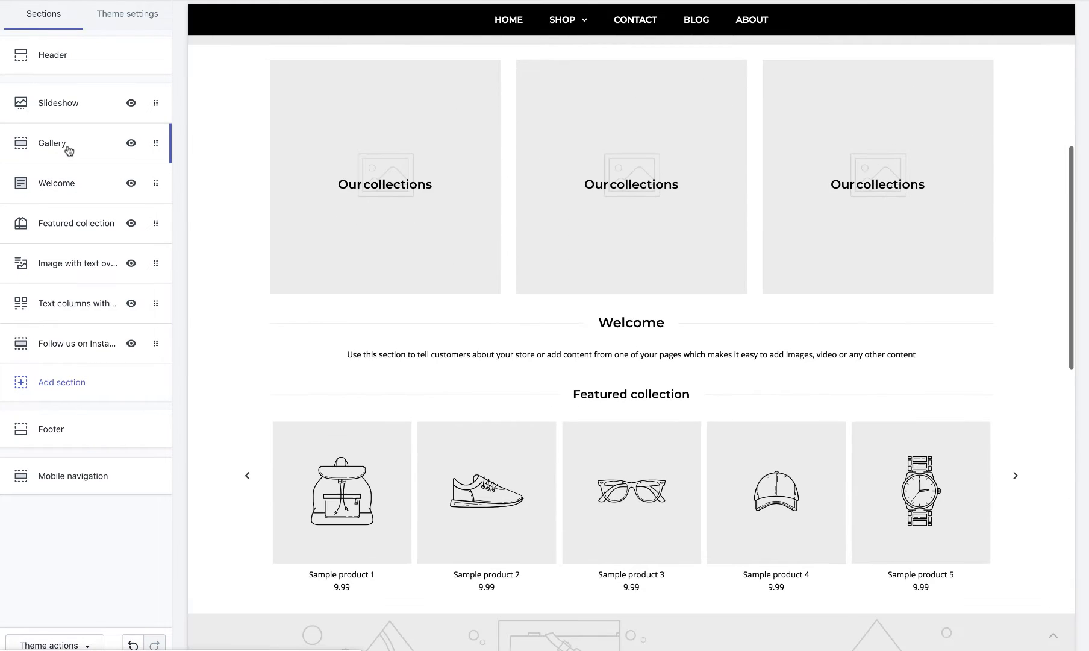
left_click(54, 386)
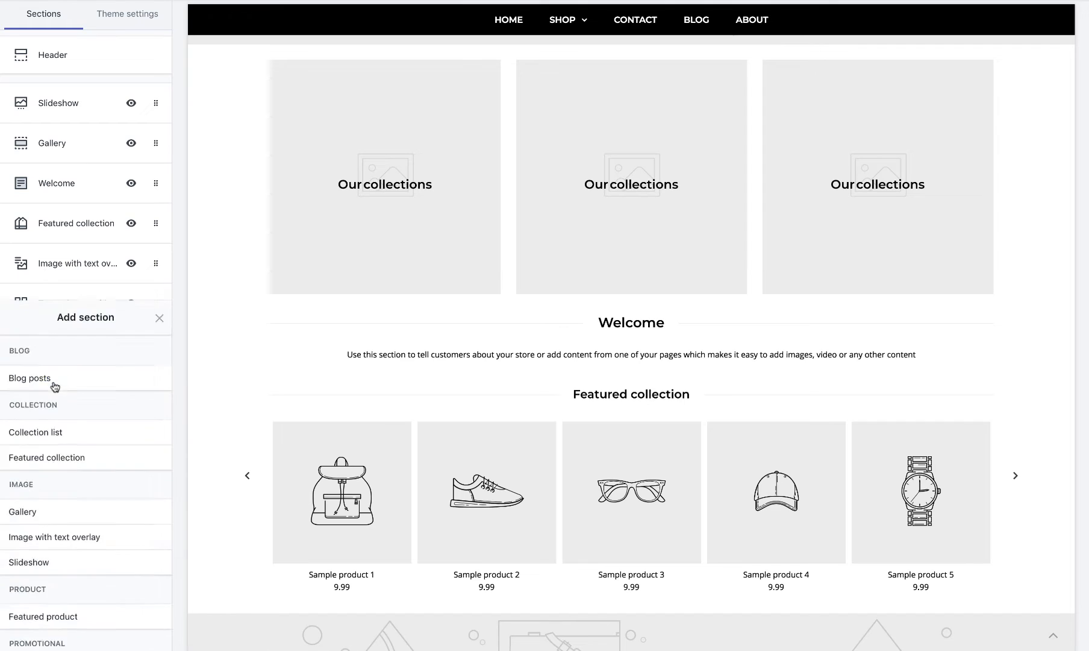
scroll(69, 359, "down", 5)
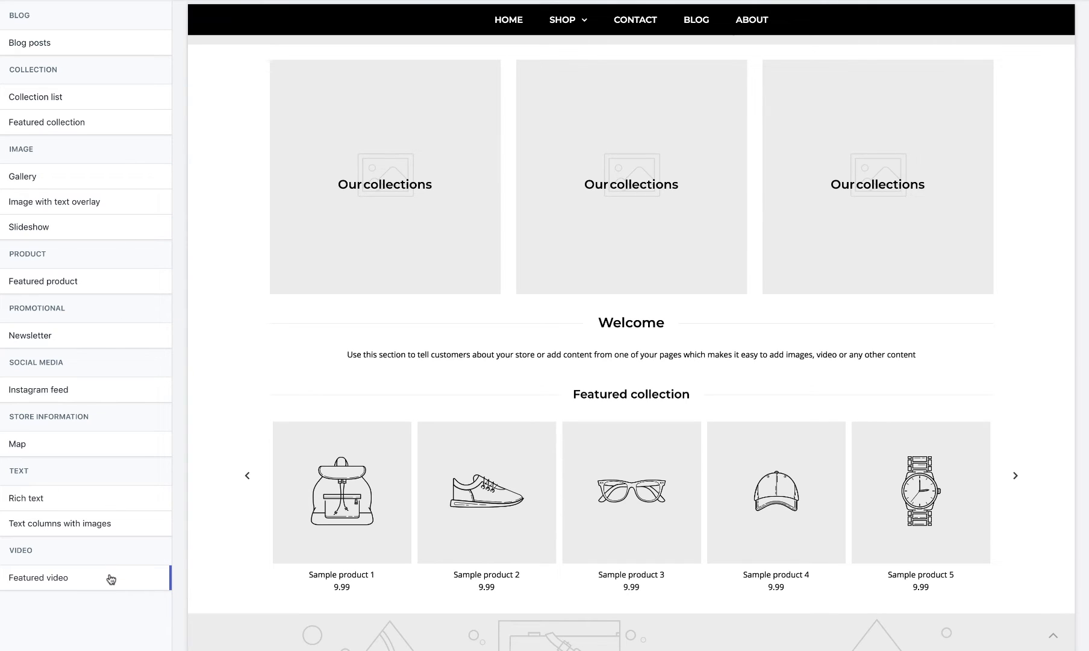
Try a Featured video section at full width, and remove the section again.
mouse_move(111, 579)
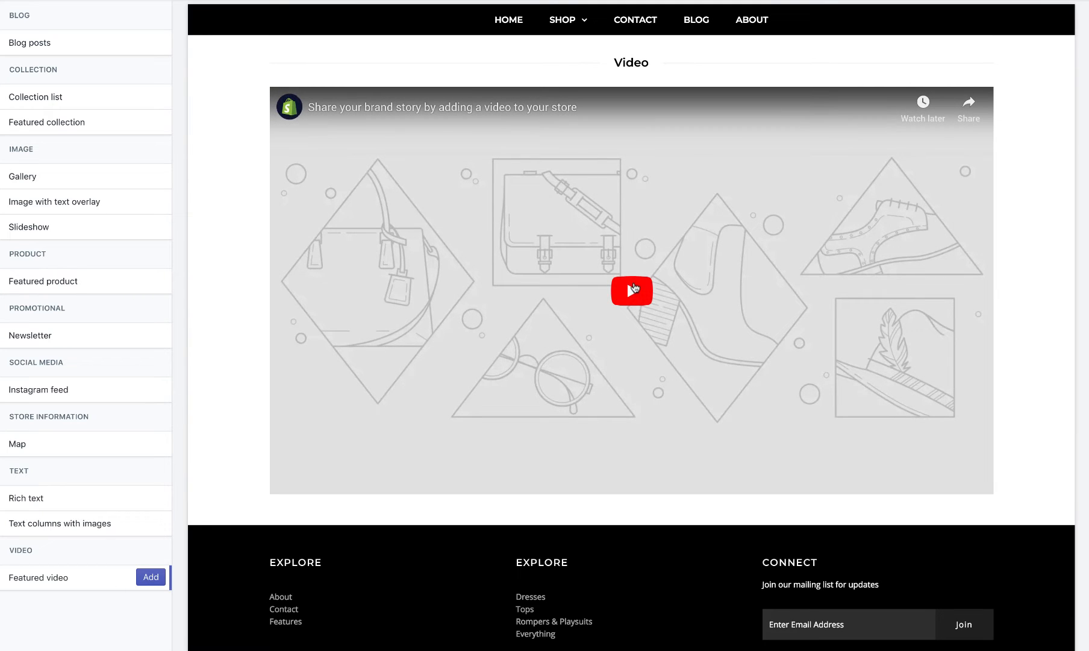
left_click(149, 578)
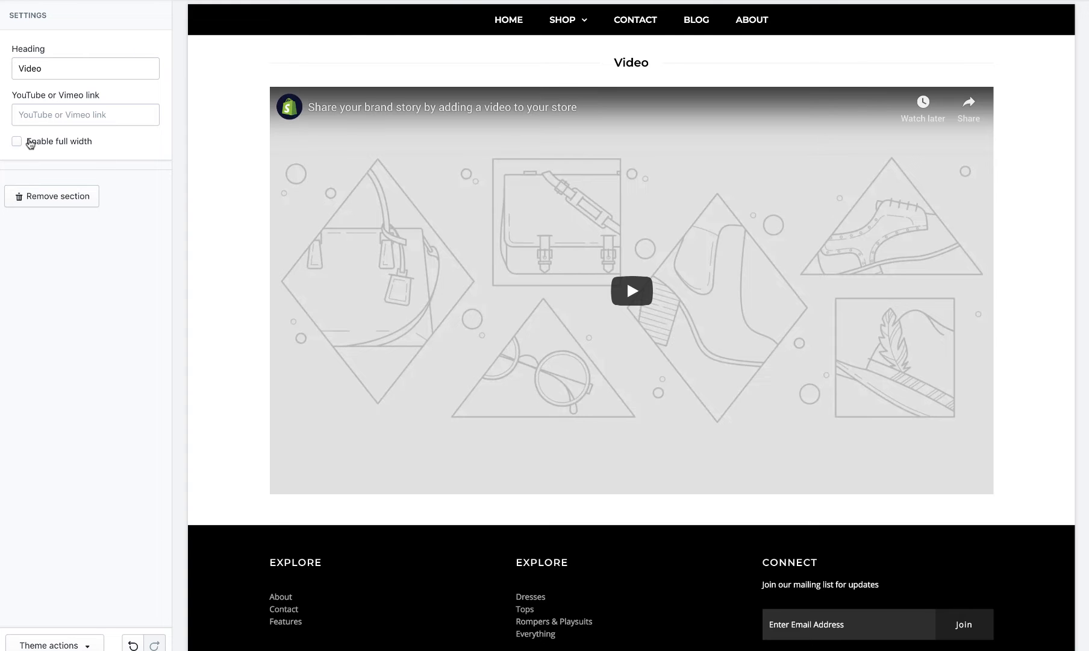
left_click(28, 145)
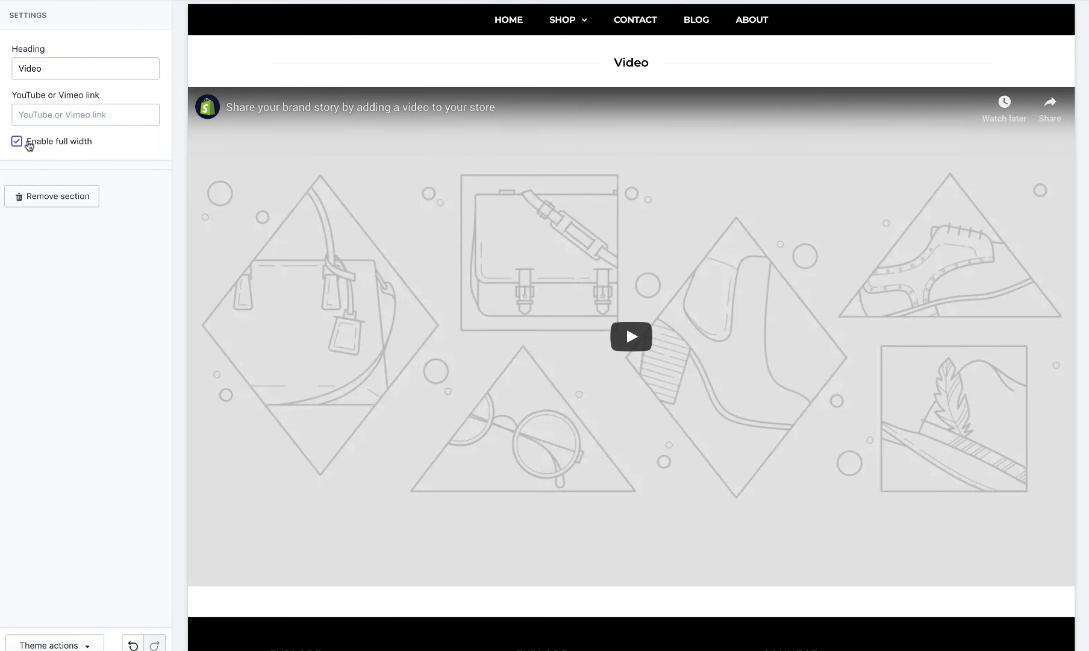
left_click(27, 144)
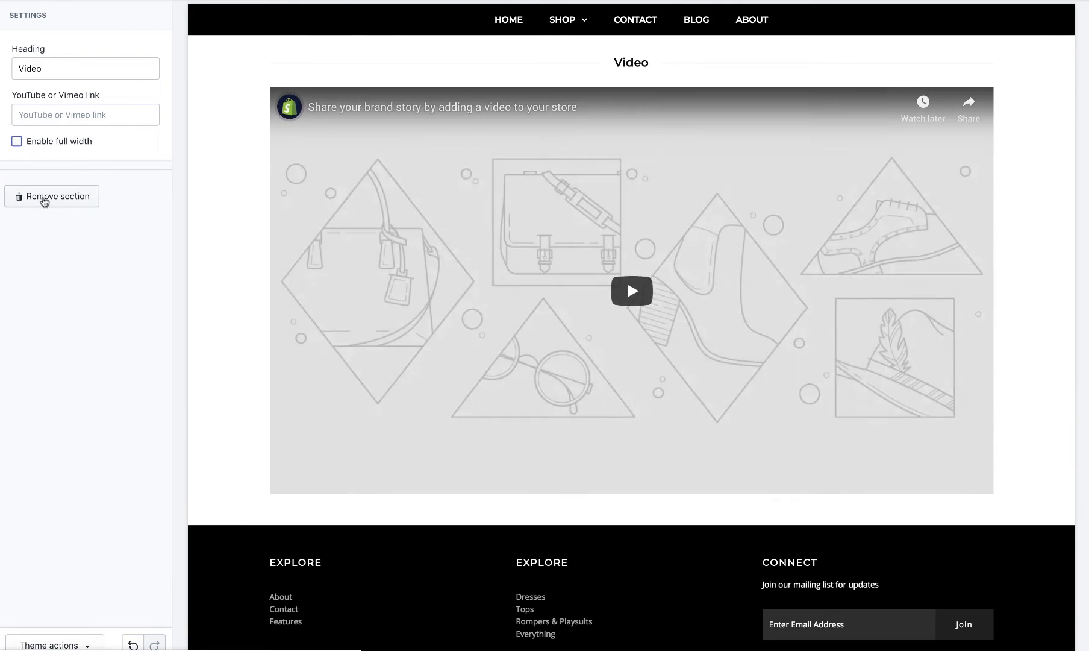
left_click(42, 200)
scroll(258, 210, "up", 20)
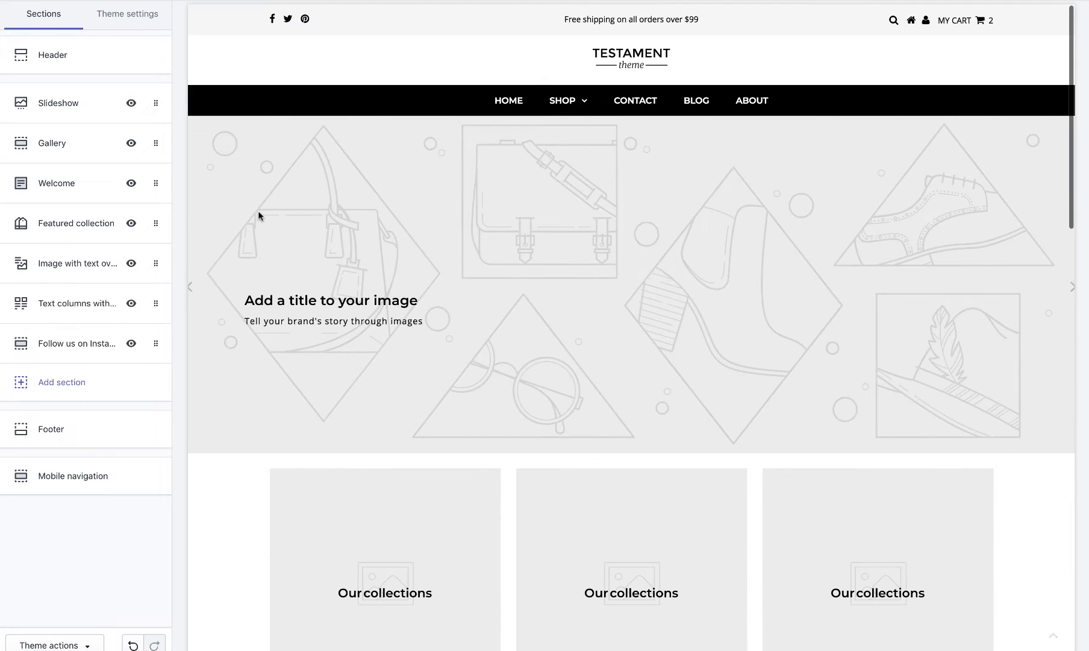
left_click(127, 15)
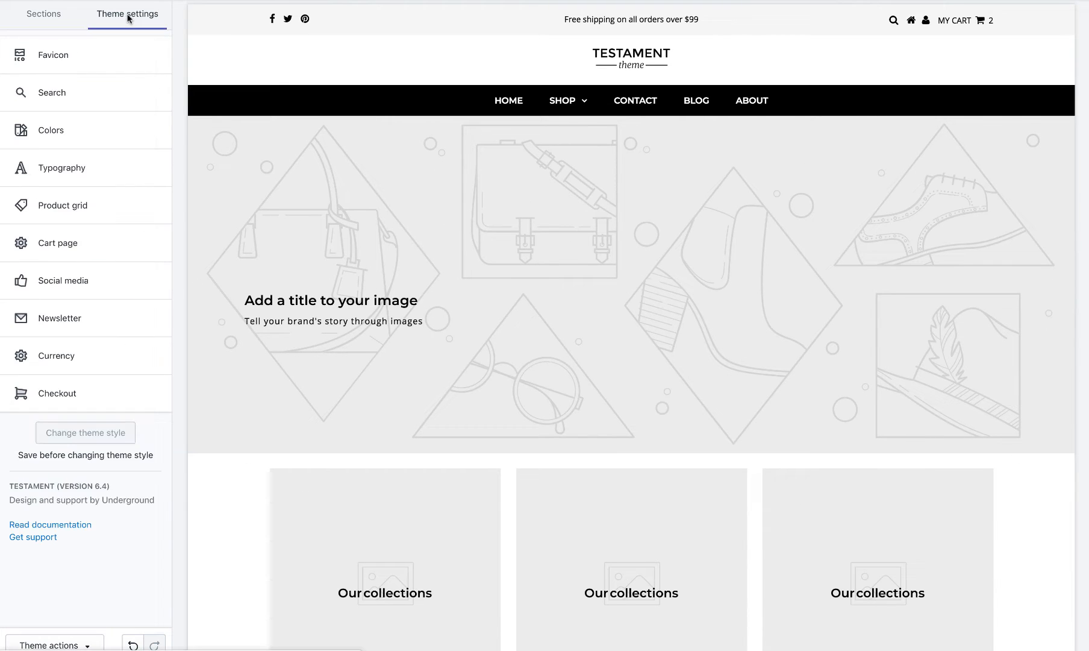
left_click(42, 16)
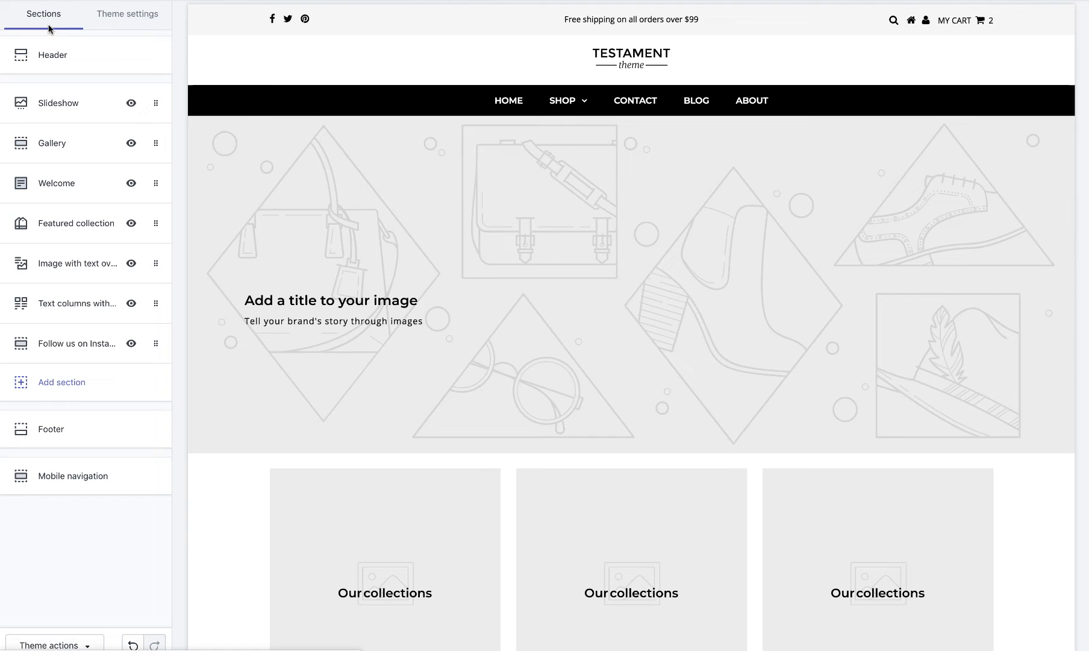
Set the first slide's image in the Slideshow section to the library photo of the woman with colorful balloons.
left_click(65, 105)
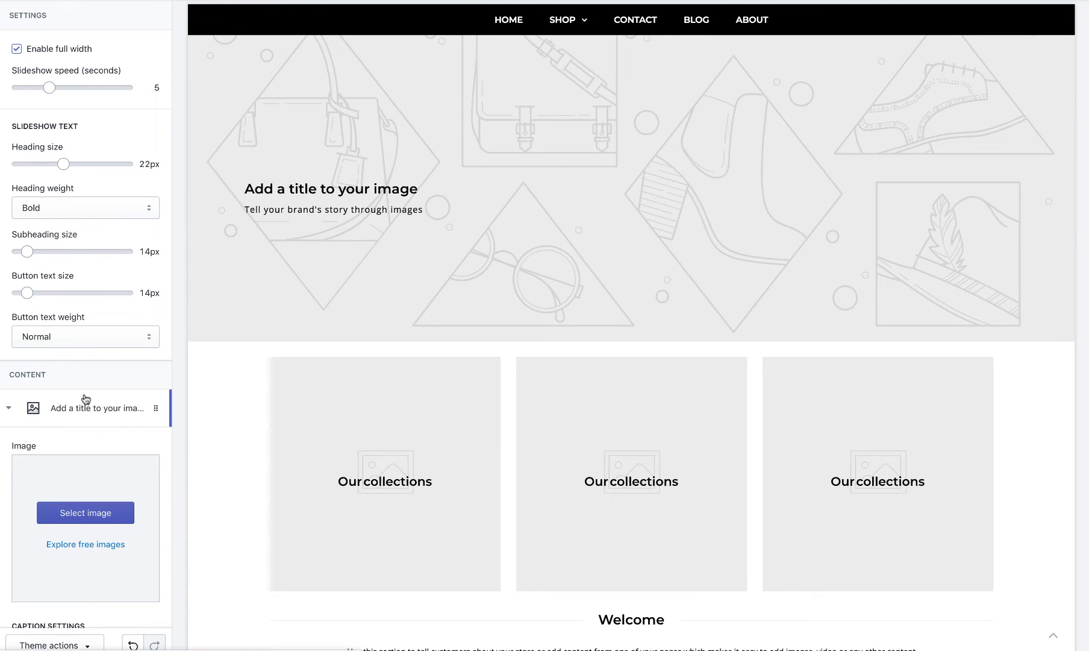
scroll(85, 392, "down", 6)
left_click(82, 174)
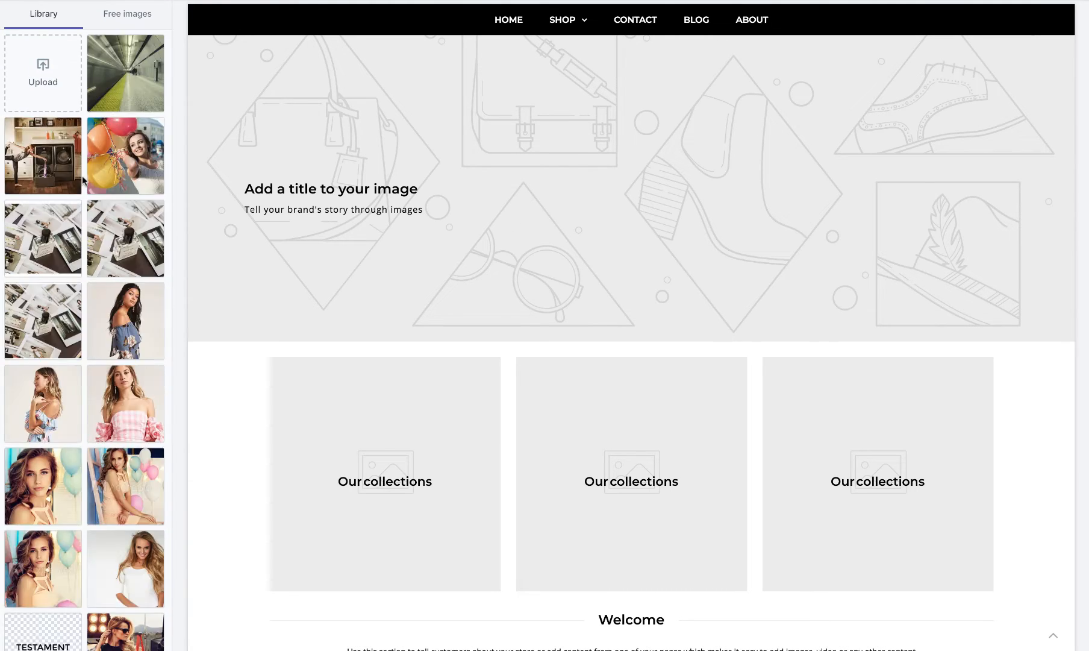
left_click(137, 170)
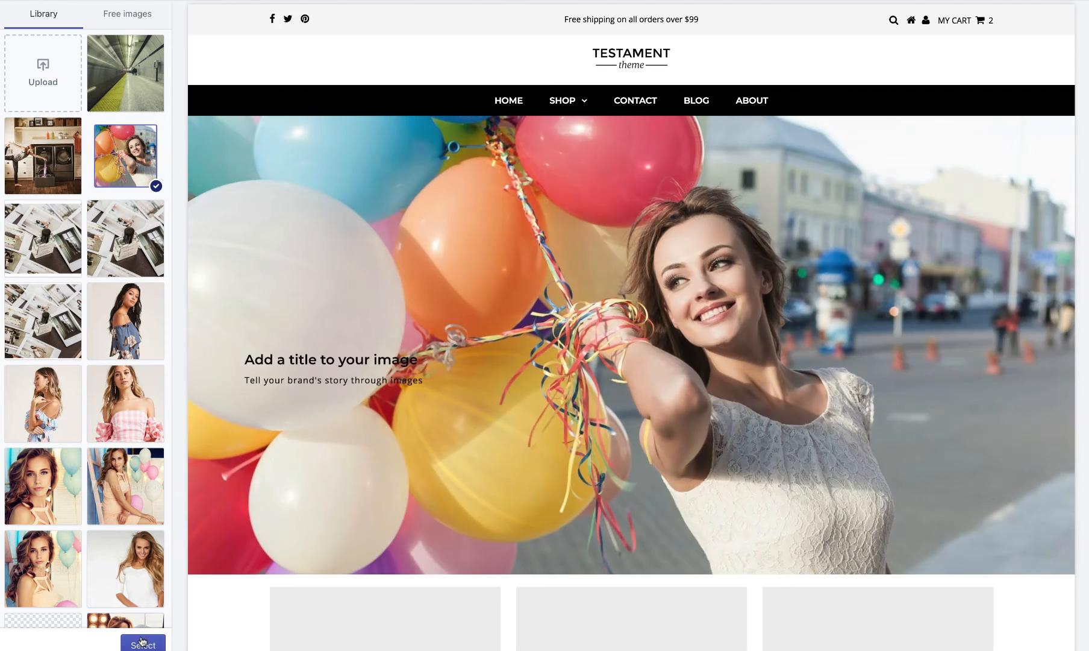
left_click(145, 642)
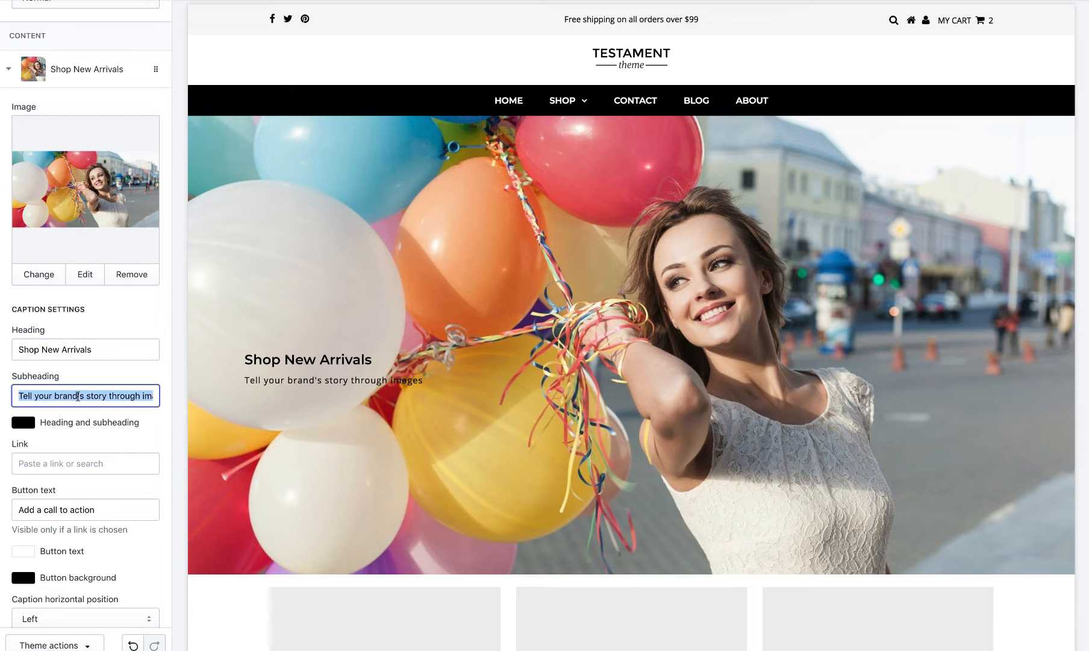
Caption the first slide "Shop New Arrivals" and "This seasons must haves", with a "Start Shopping" button linked to the New Arrivals collection.
type("This seasons must haves")
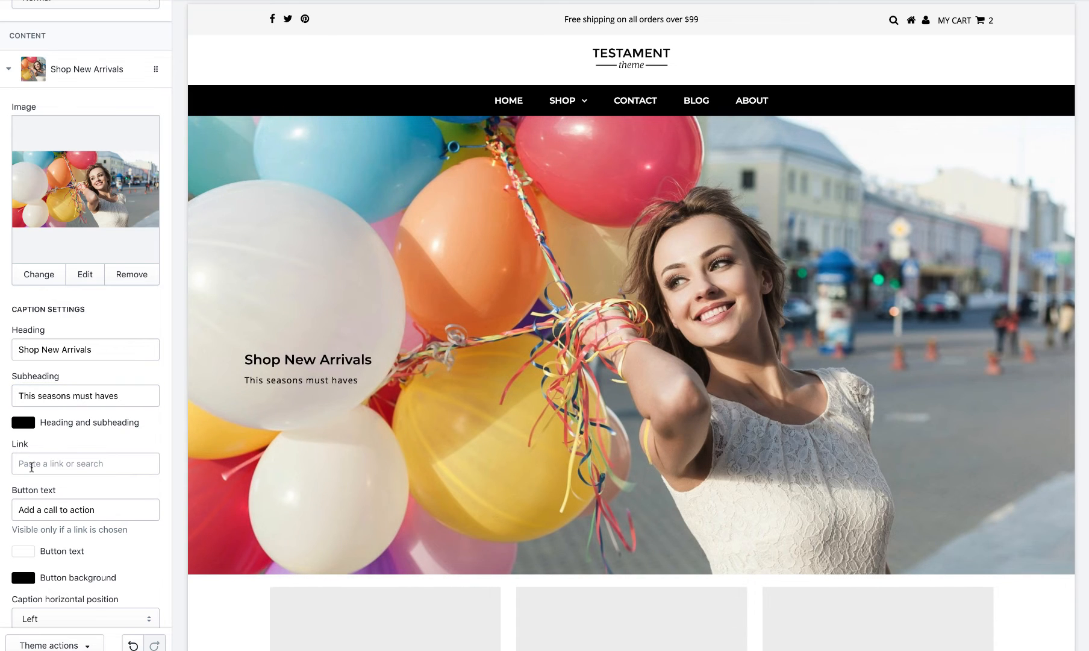
left_click(41, 464)
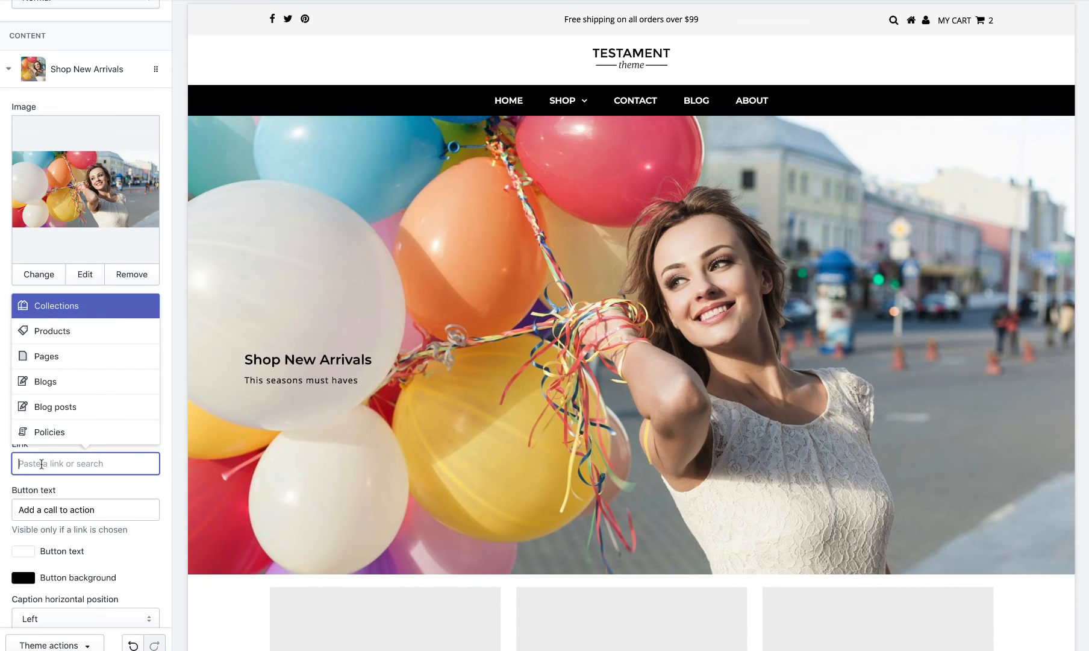
left_click(68, 305)
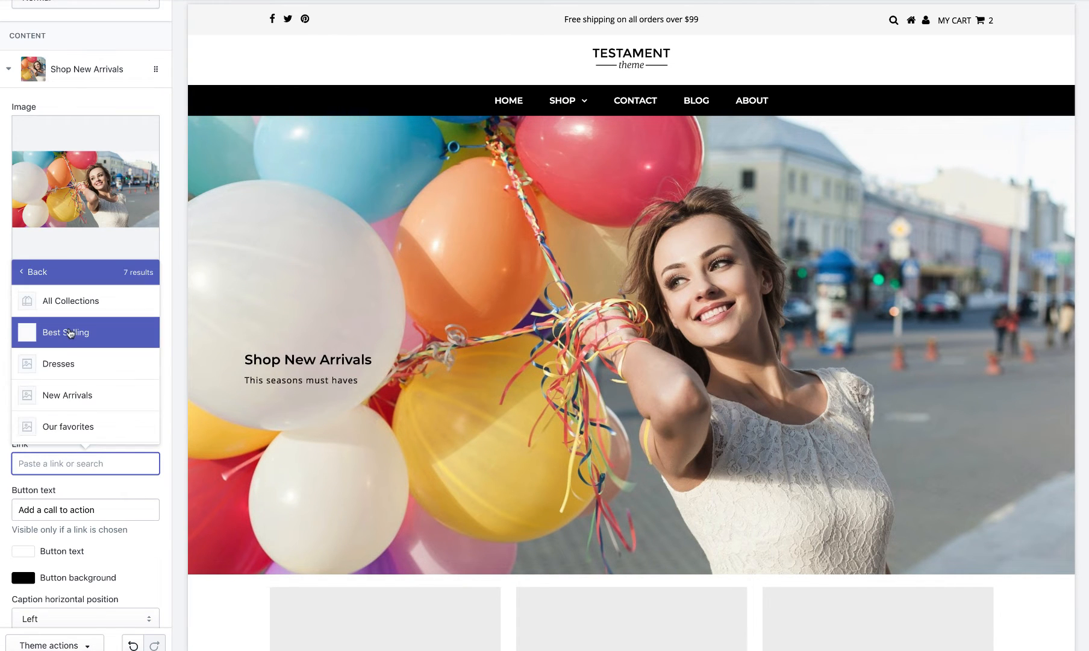
left_click(78, 398)
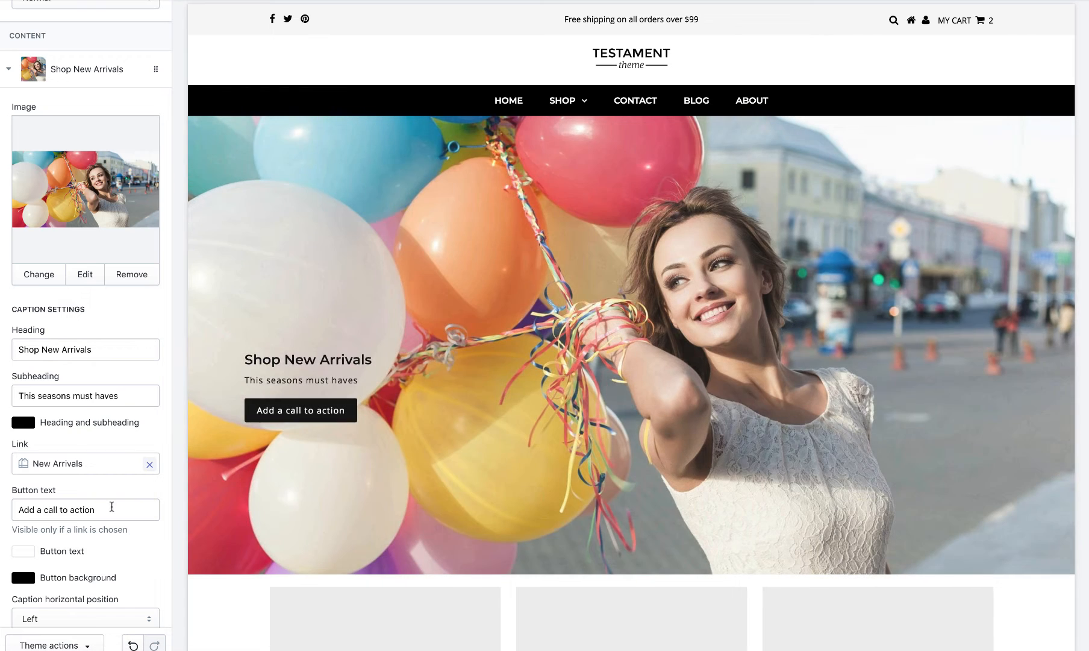
triple_click(111, 506)
type("Start Shopping")
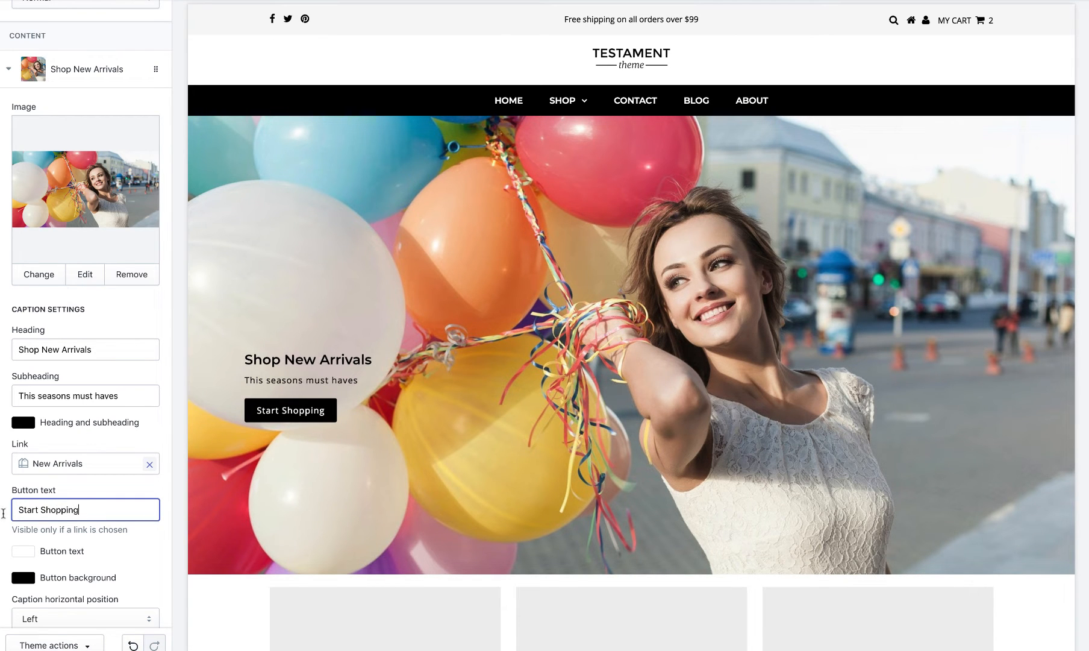
Try the first slide's caption vertical position, leave it at 50%, and set the horizontal position to Right.
scroll(12, 506, "down", 3)
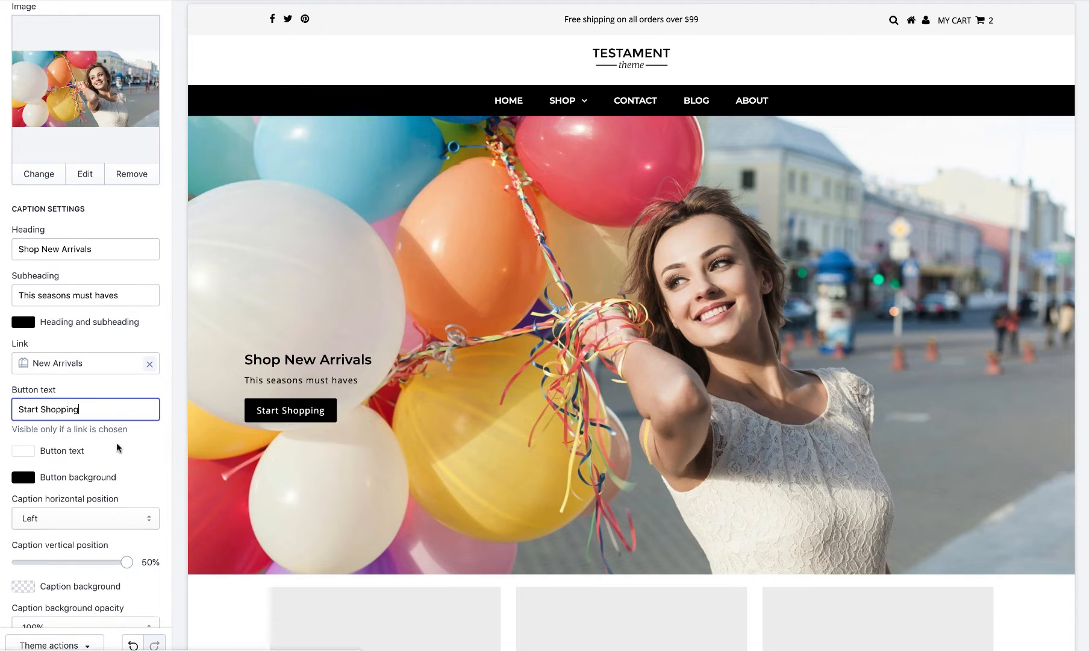
scroll(118, 446, "down", 4)
left_click_drag(85, 443, 107, 444)
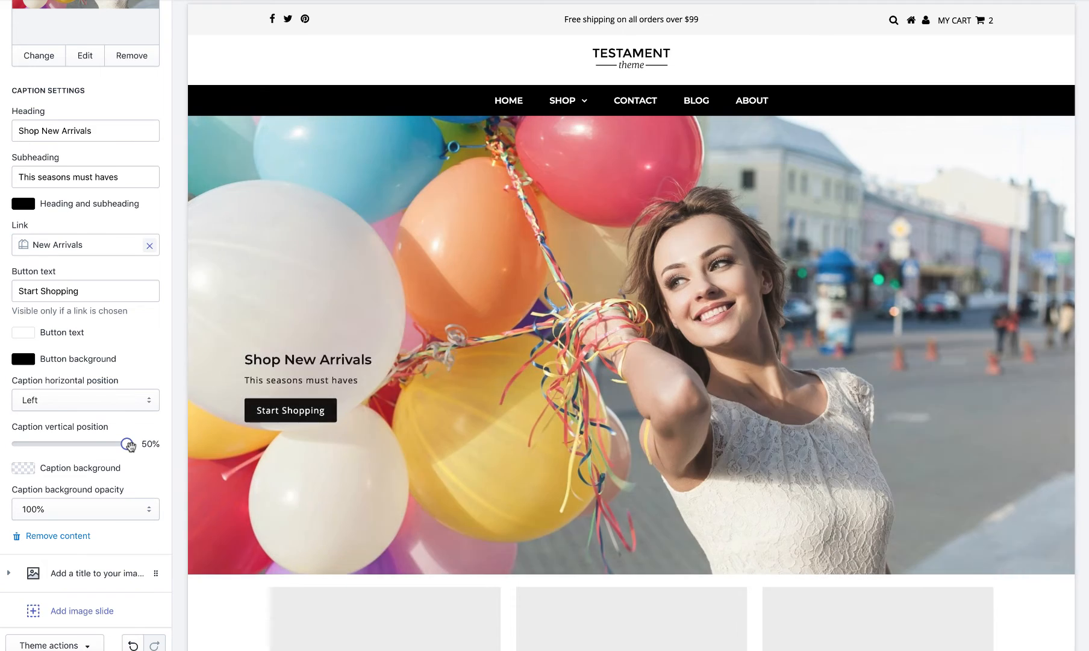
left_click(53, 400)
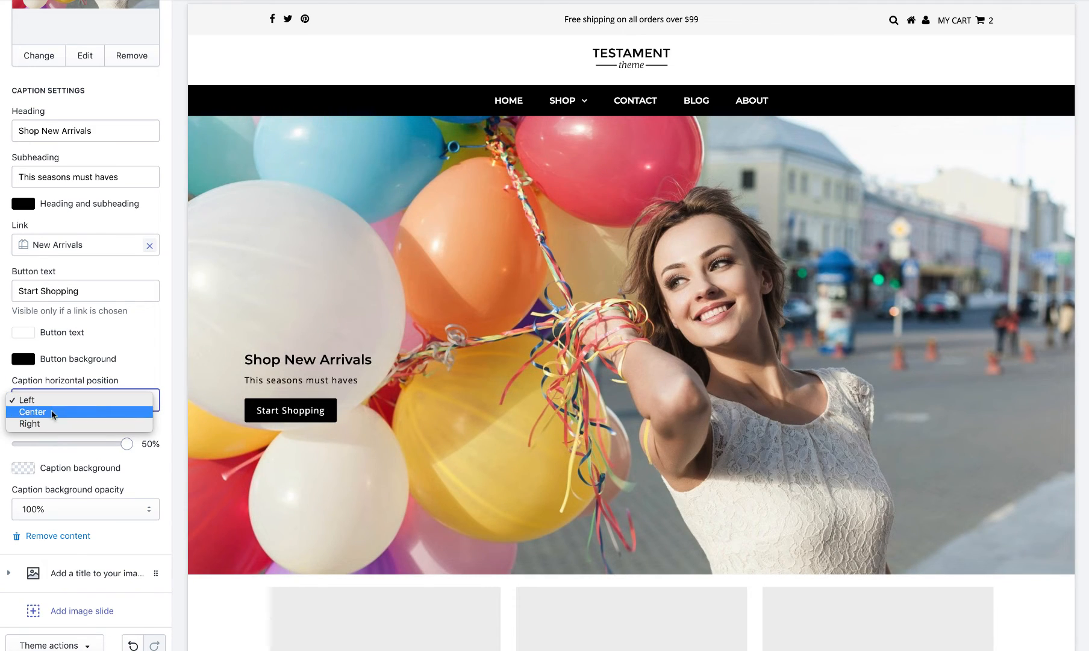
left_click(49, 423)
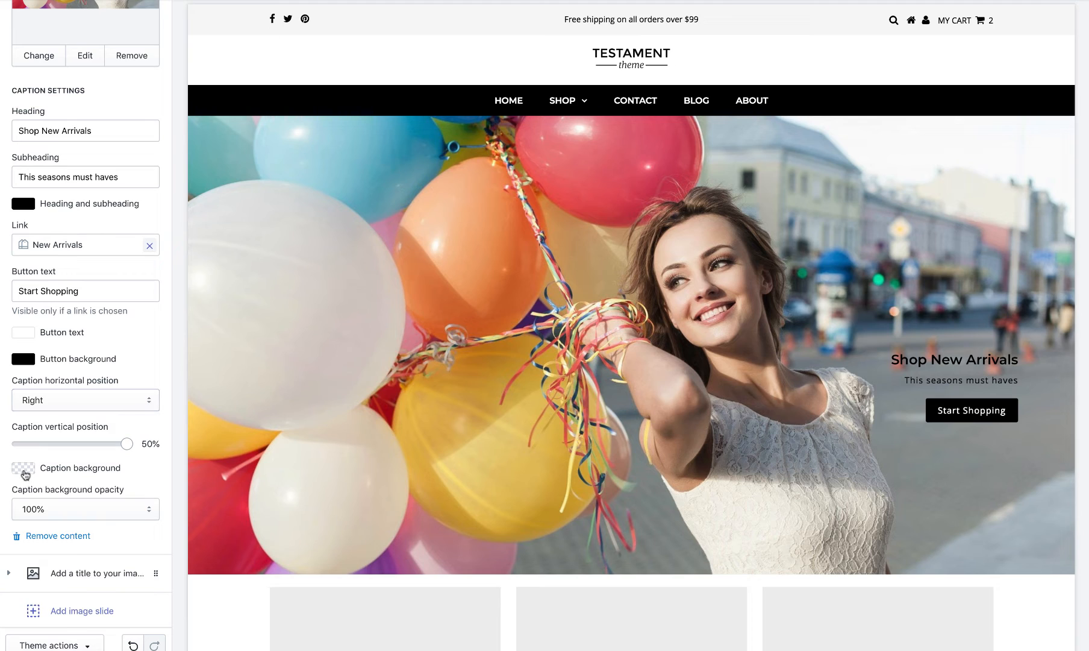
Try a white #FFFFFF caption background on the first slide at 30% and 40% opacity.
left_click(24, 470)
left_click_drag(29, 494, 18, 485)
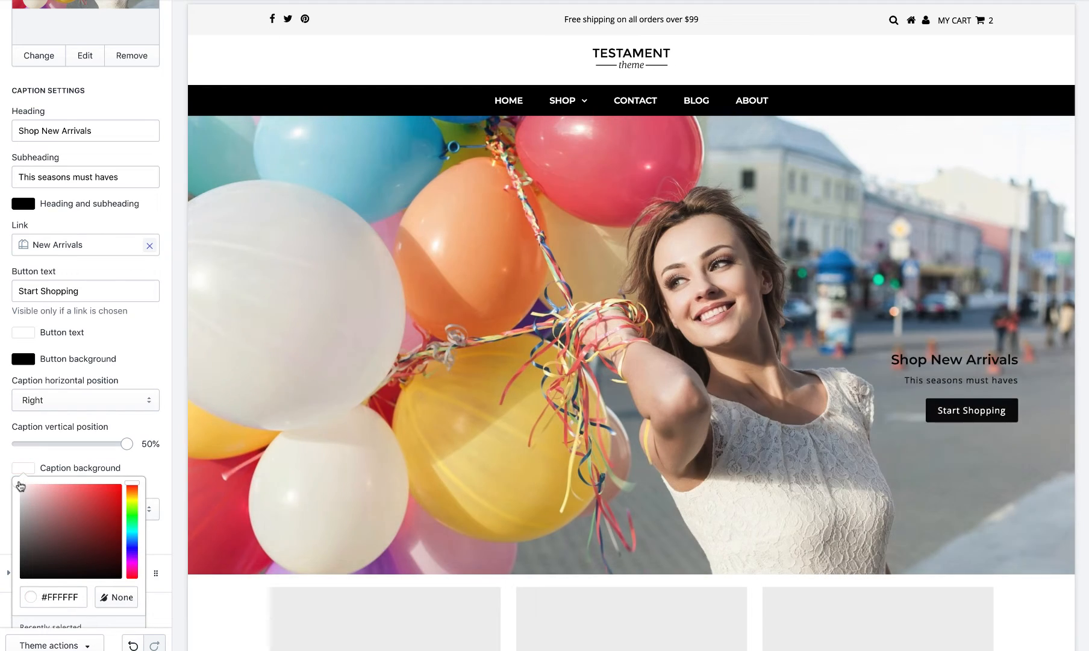
left_click(155, 476)
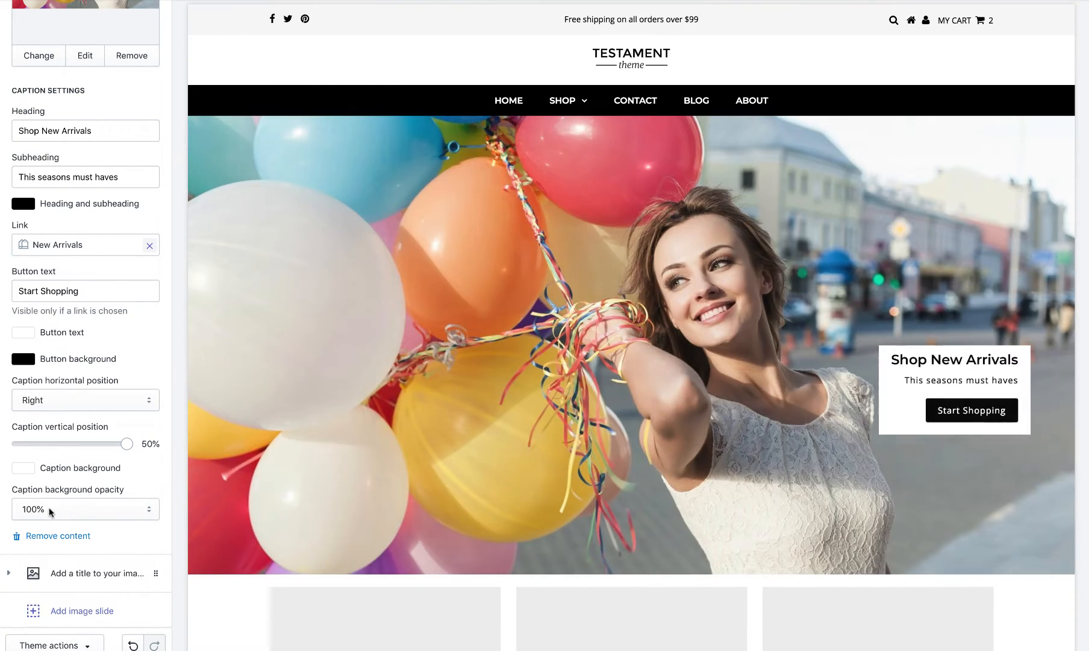
left_click(50, 510)
left_click(53, 426)
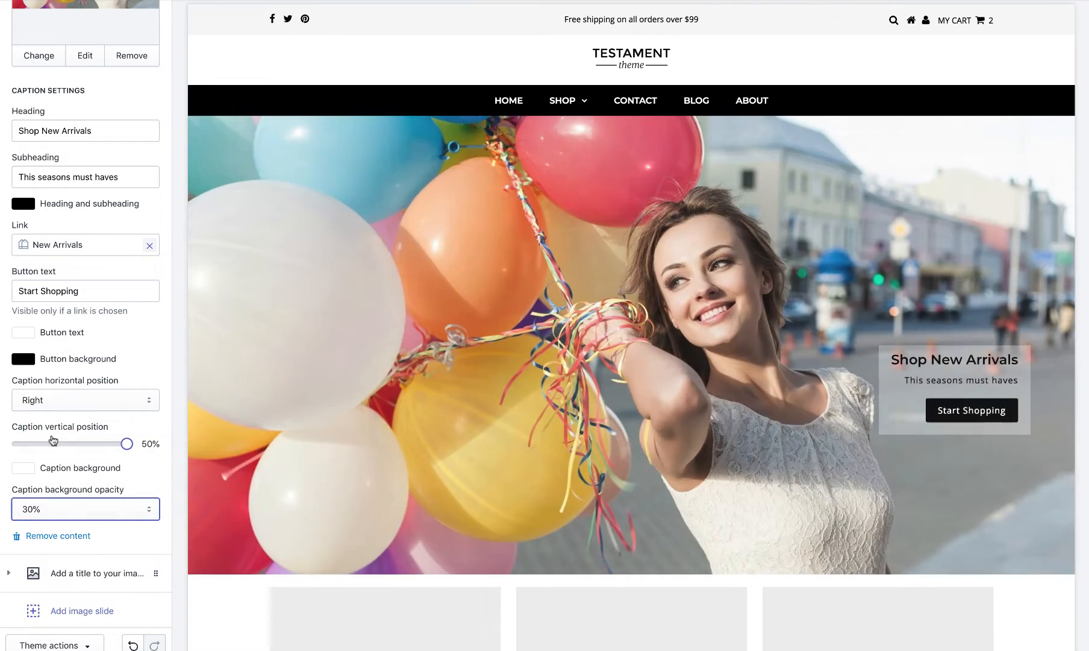
left_click(63, 509)
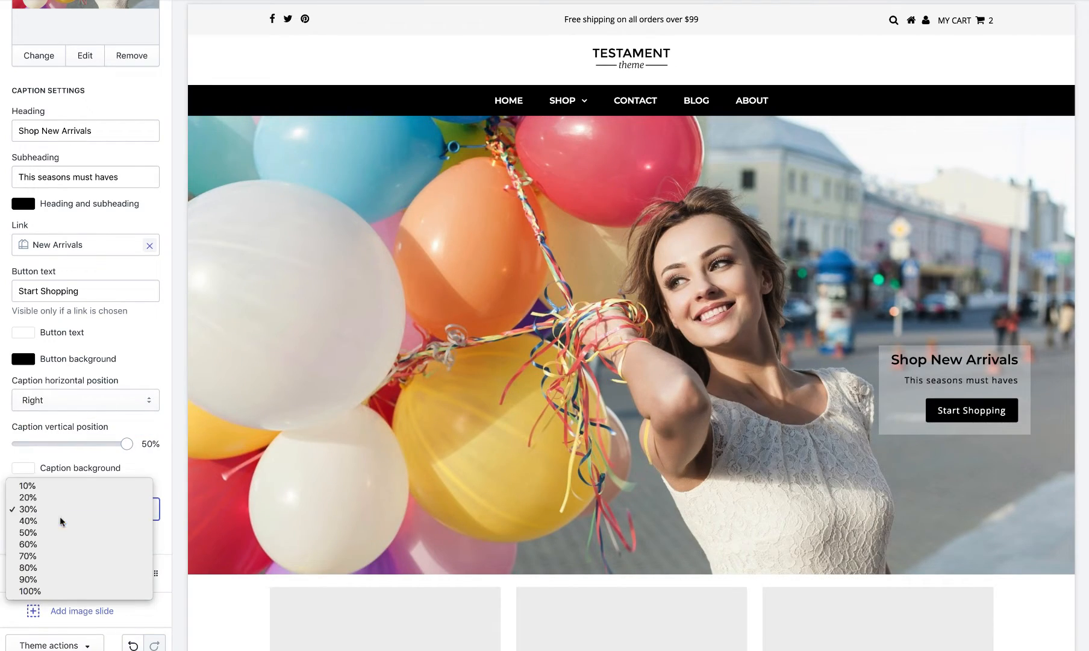
left_click(62, 520)
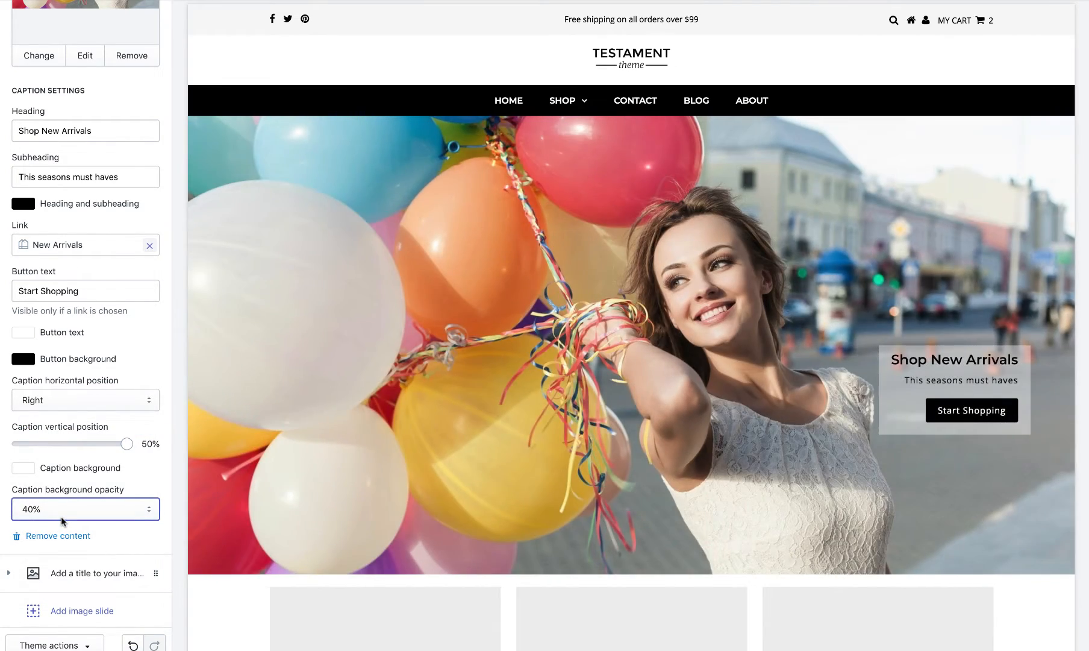
Clear the first slide's caption background color to None and set its opacity back to 100%.
left_click(24, 468)
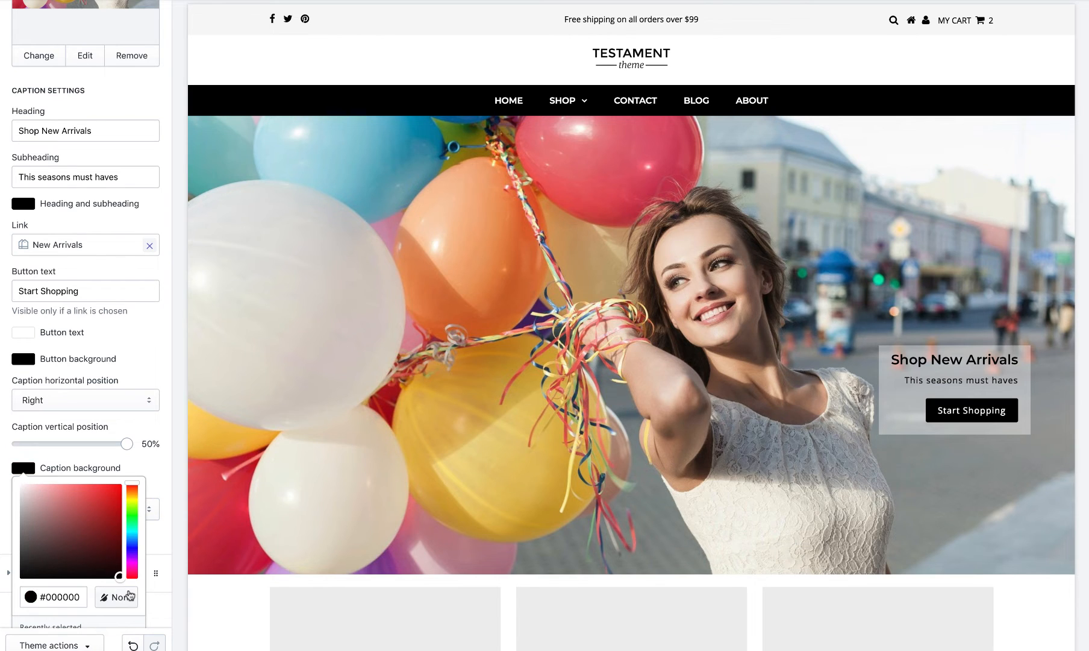
left_click(128, 596)
left_click(15, 451)
left_click(22, 473)
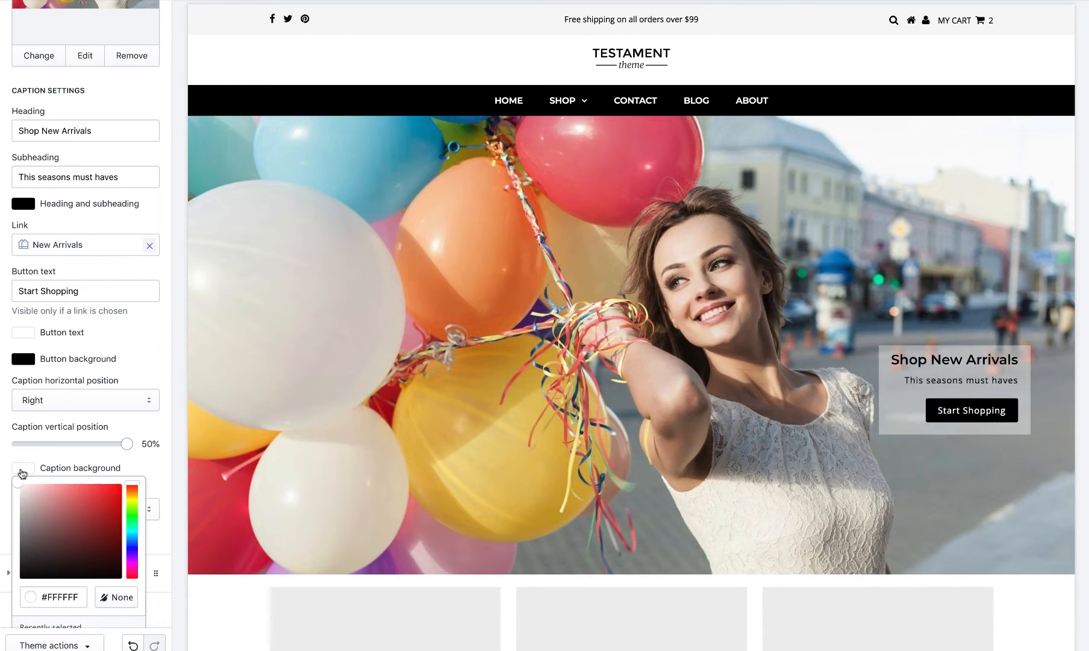
left_click(114, 598)
left_click(144, 463)
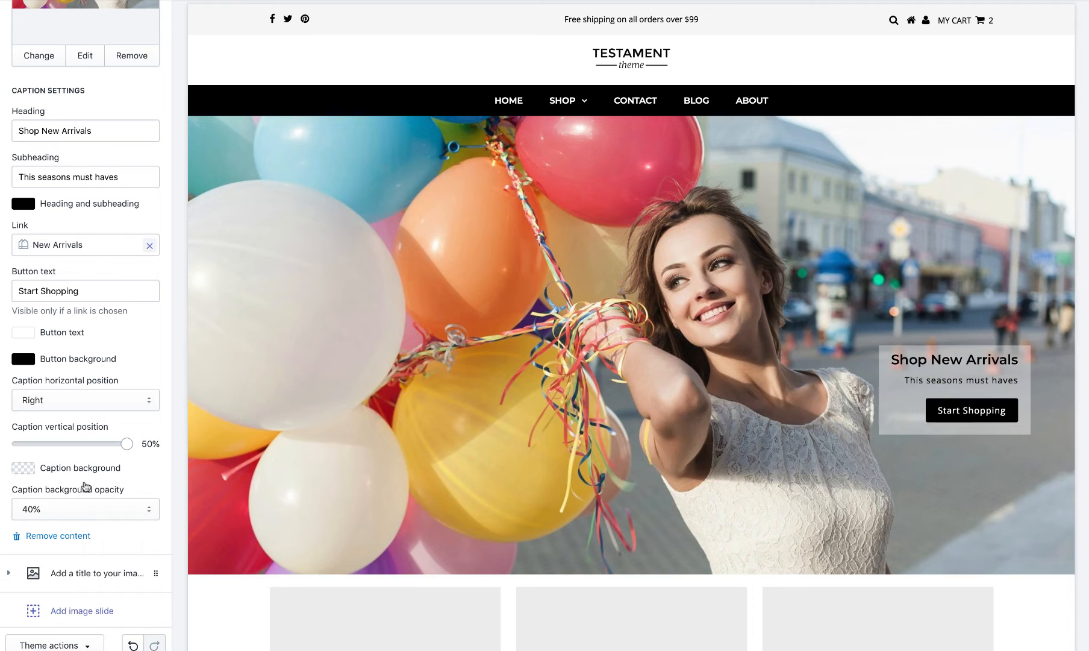
left_click(84, 509)
left_click(59, 582)
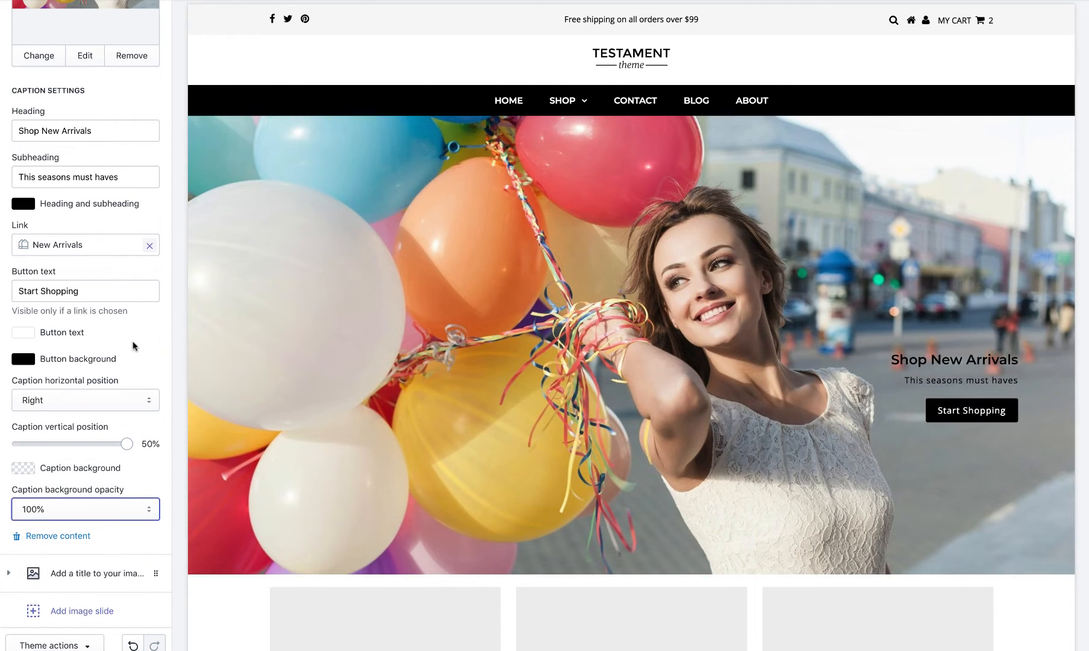
Assign the library photo of the woman beside pastel balloons as the second slide's image.
scroll(133, 345, "down", 2)
left_click(114, 509)
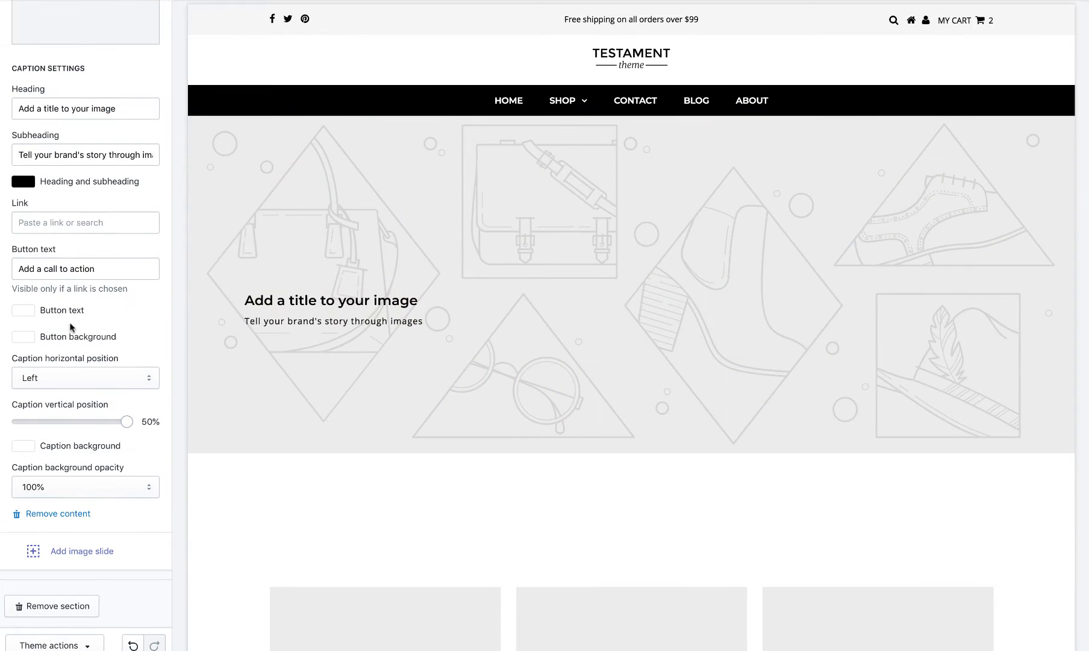
scroll(89, 299, "up", 4)
left_click(90, 205)
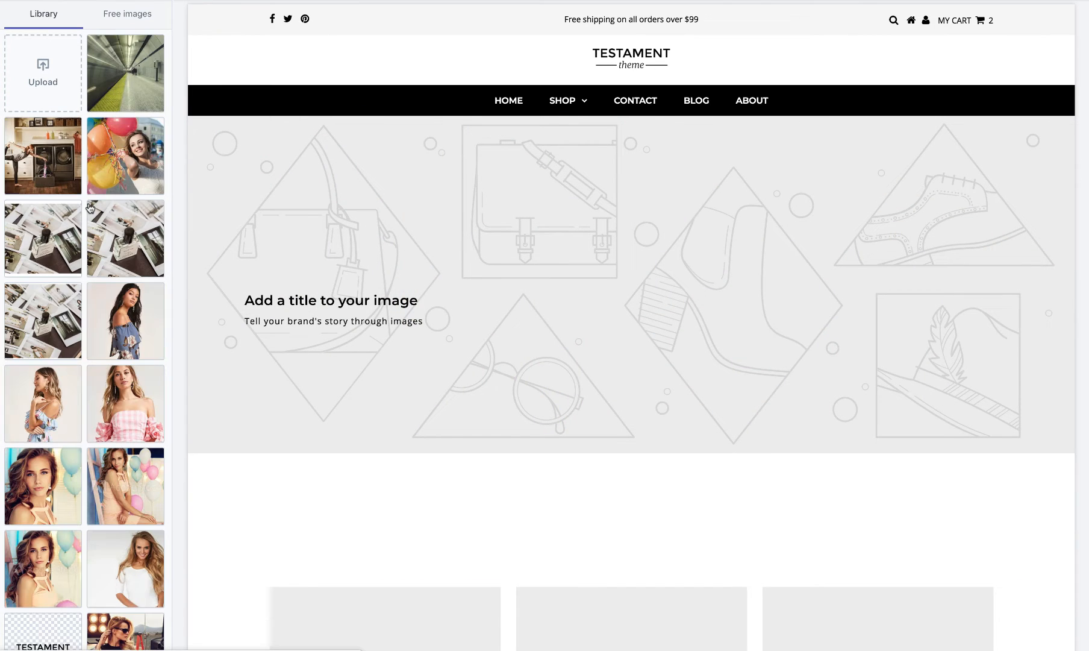
scroll(89, 211, "down", 3)
left_click(53, 369)
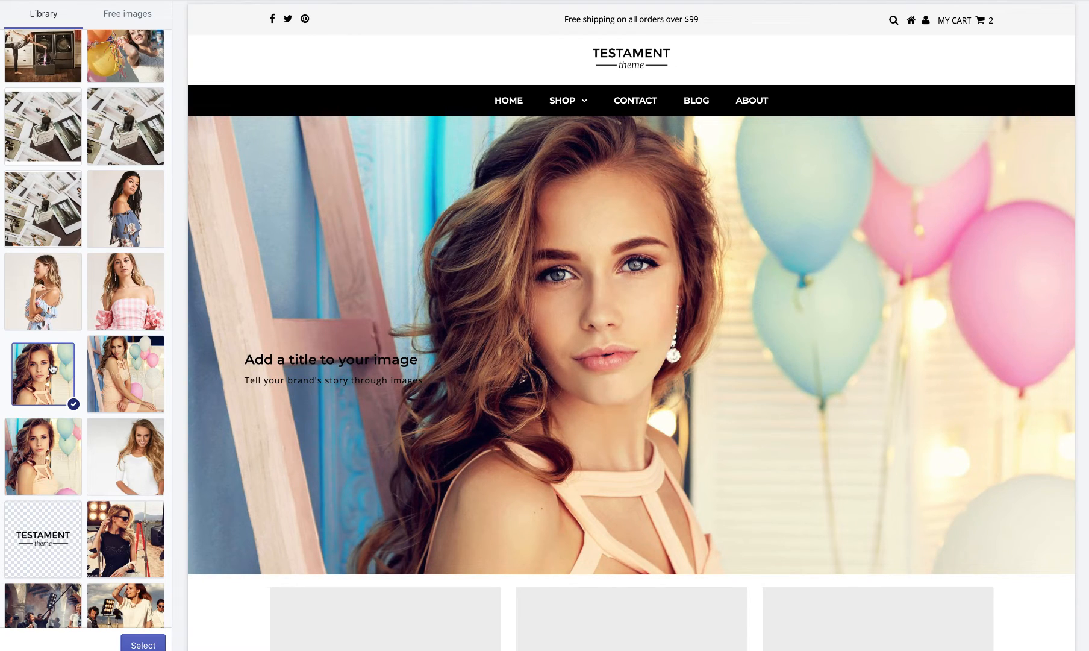
left_click(135, 645)
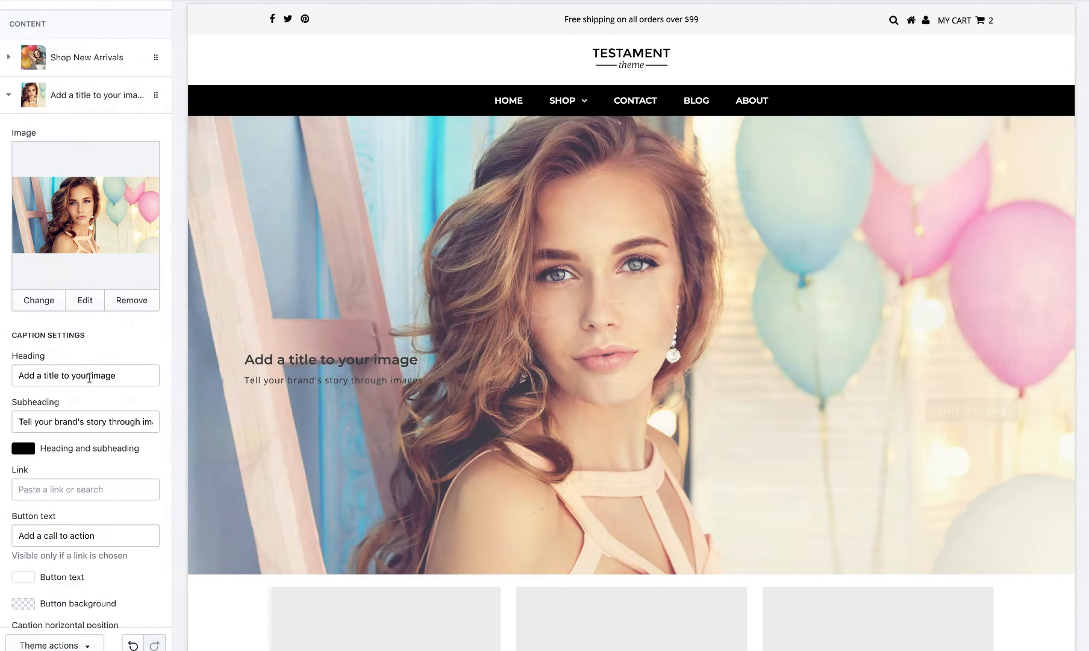
Caption the second slide with the heading "Restock Alert" and the subheading "Back in ... but not for long".
left_click(128, 376)
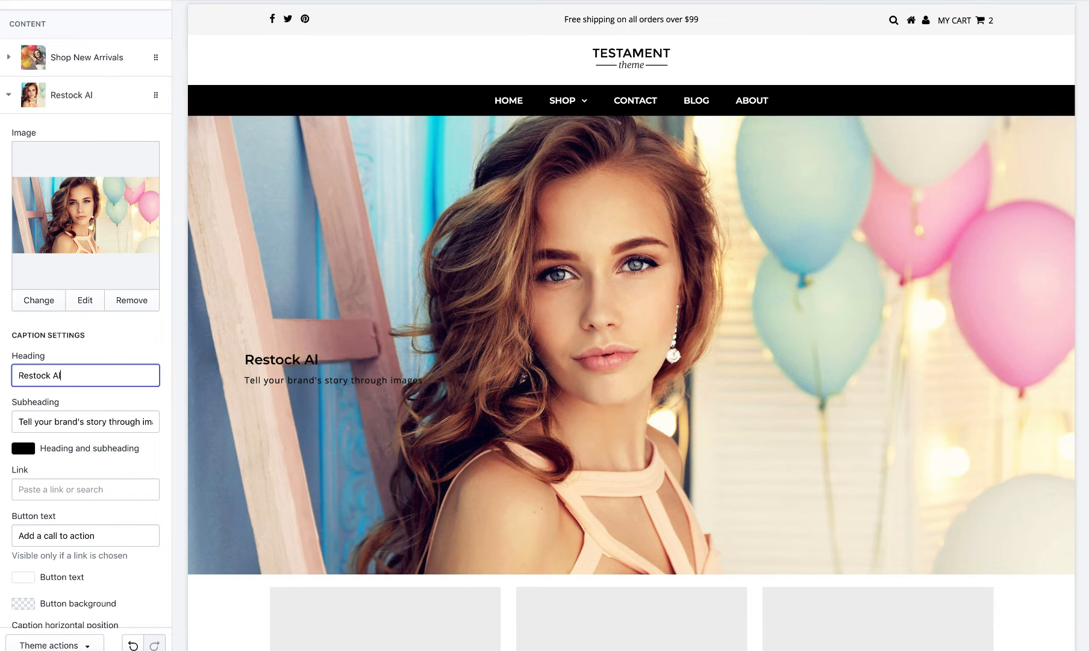
triple_click(70, 422)
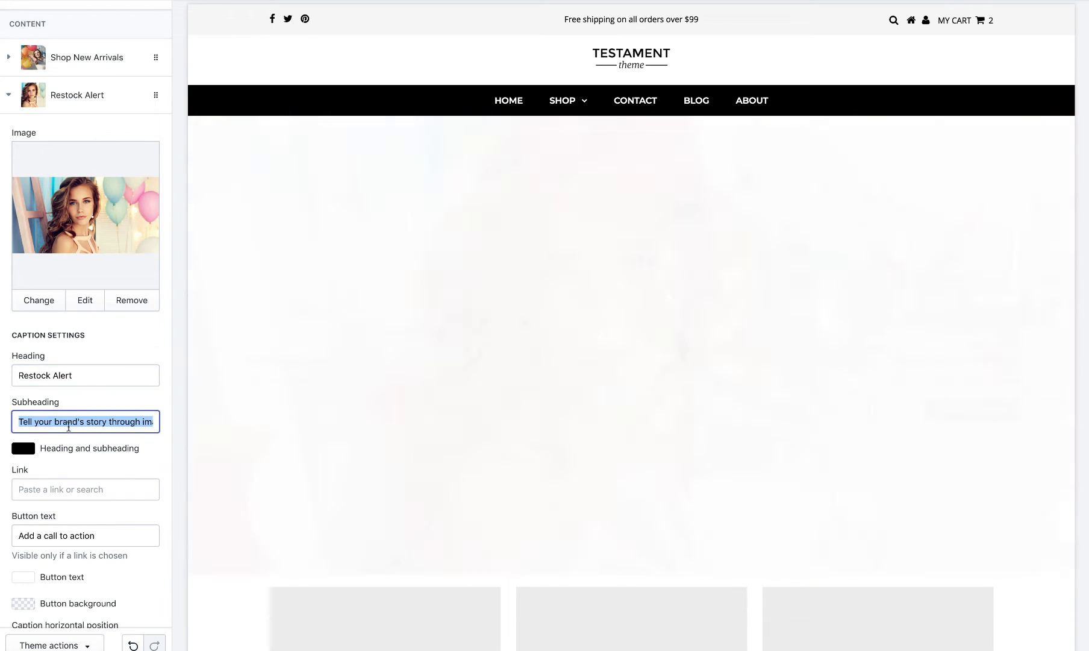
type("N")
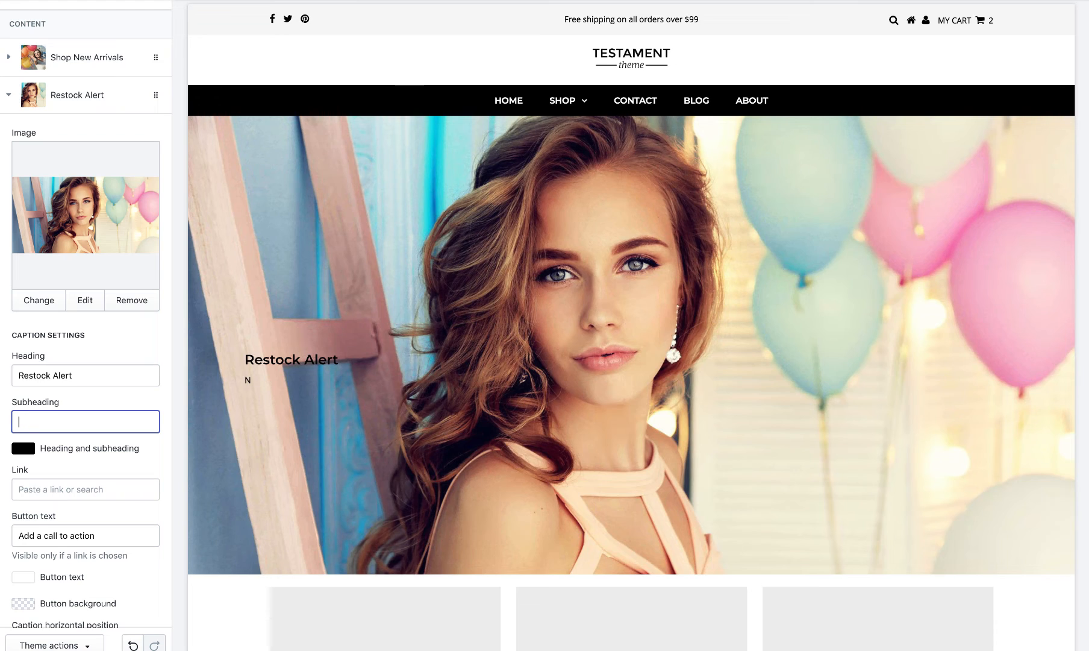
type("Back in ... but not ")
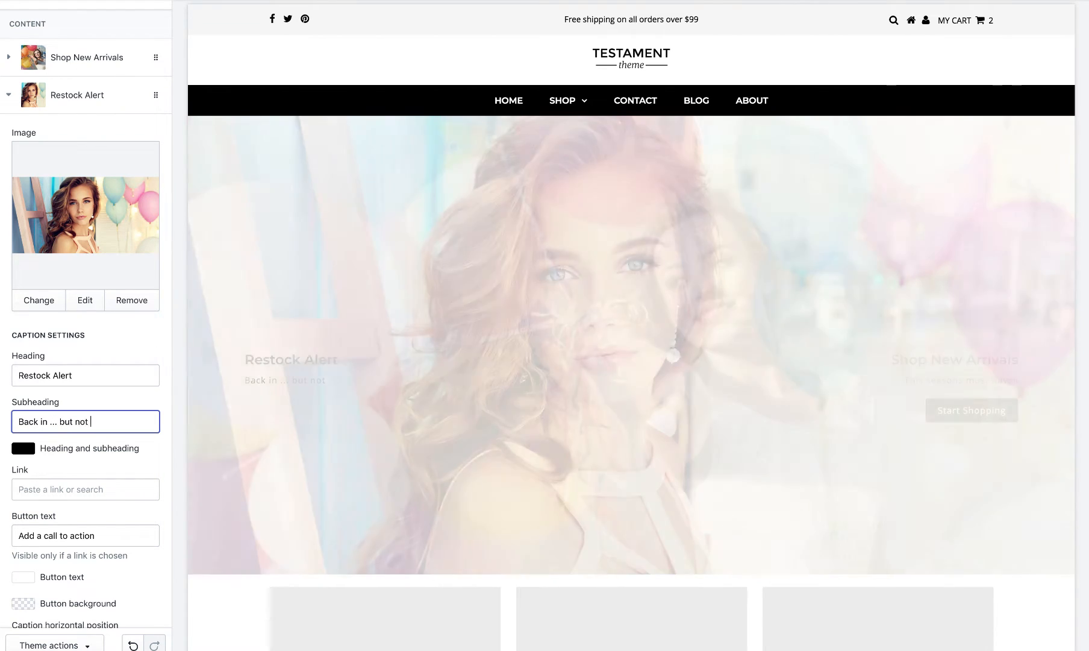
type("for long")
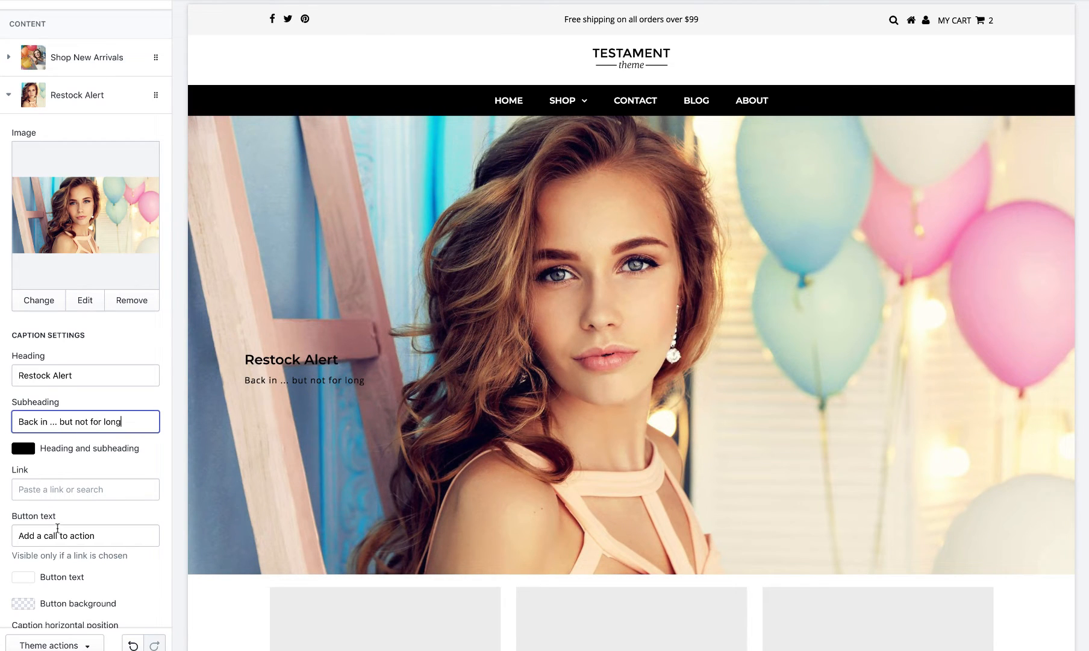
Link the second slide to the Restocked collection and set its button text to "Hurry".
left_click(62, 489)
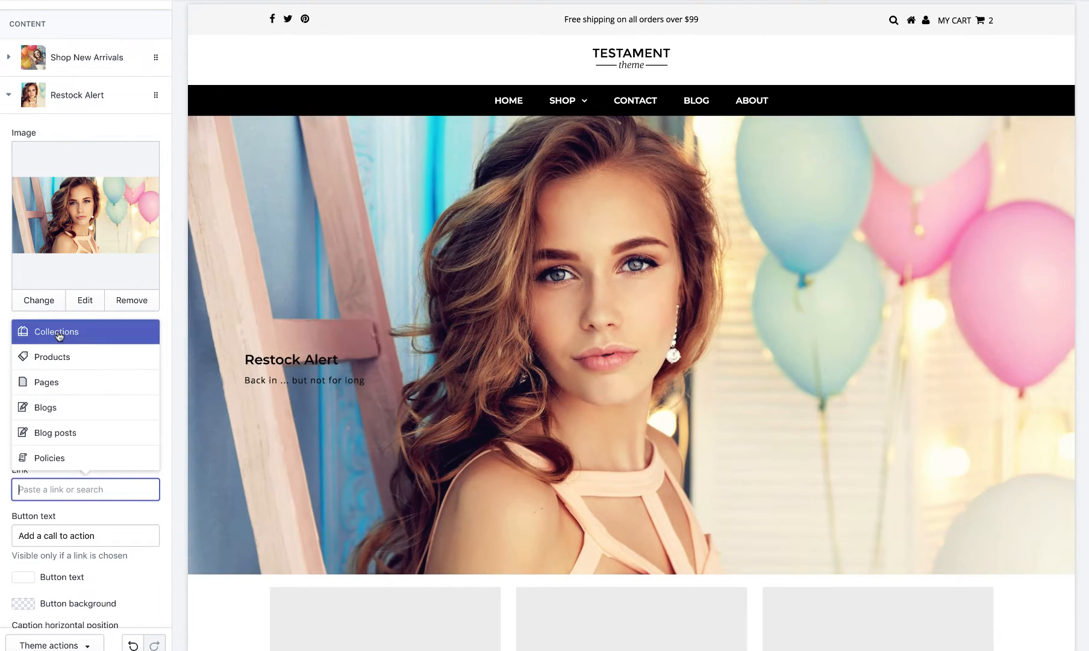
left_click(62, 334)
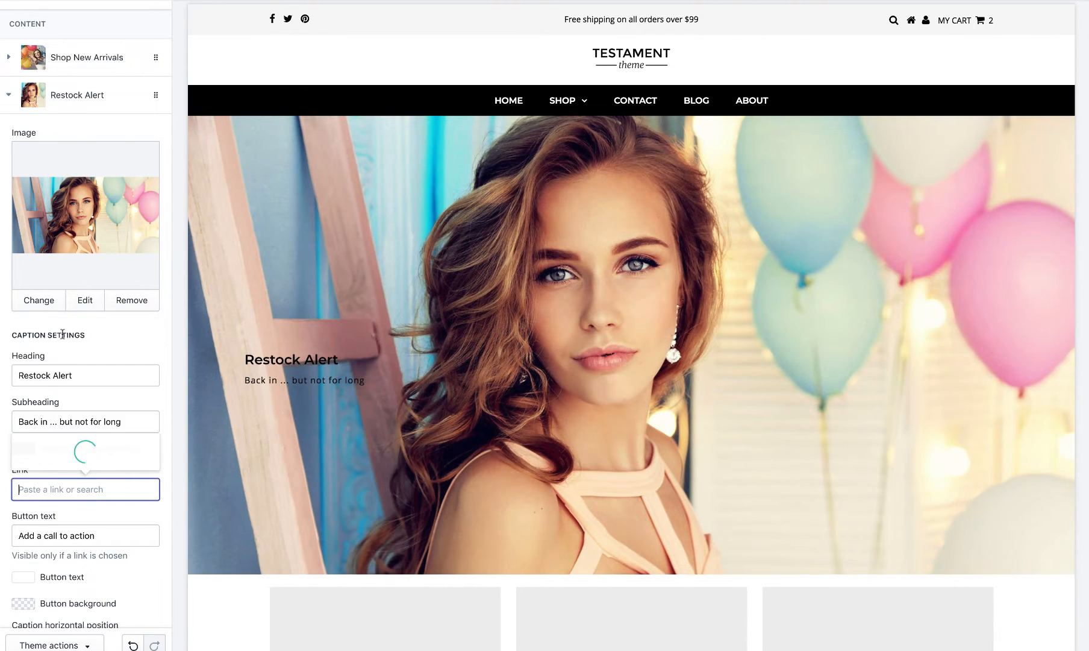
scroll(83, 416, "down", 1)
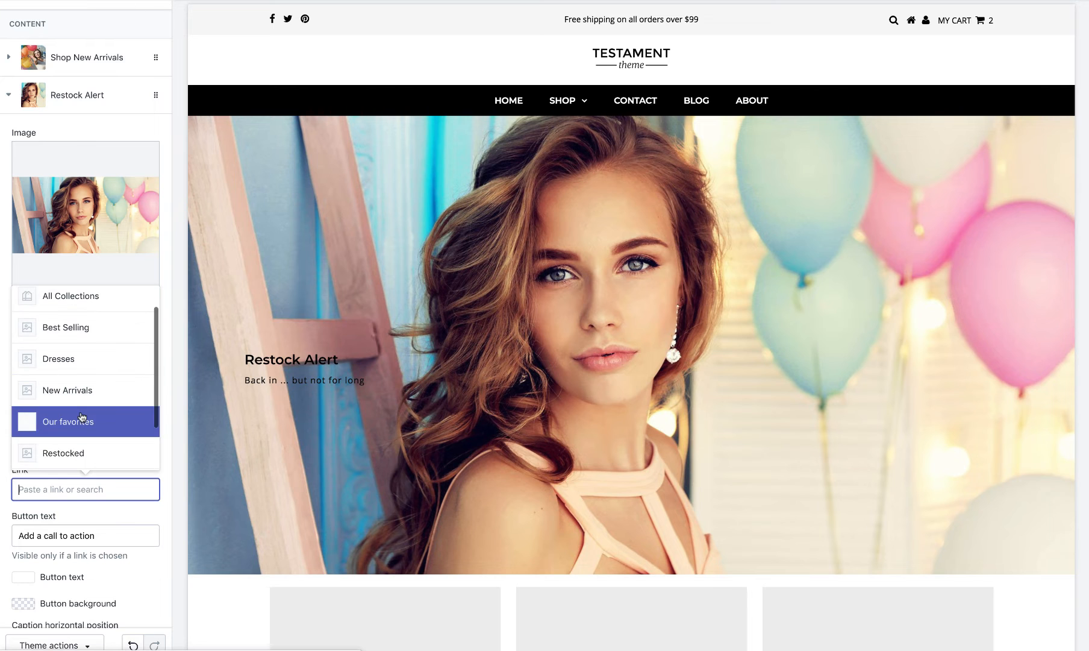
left_click(82, 453)
triple_click(85, 535)
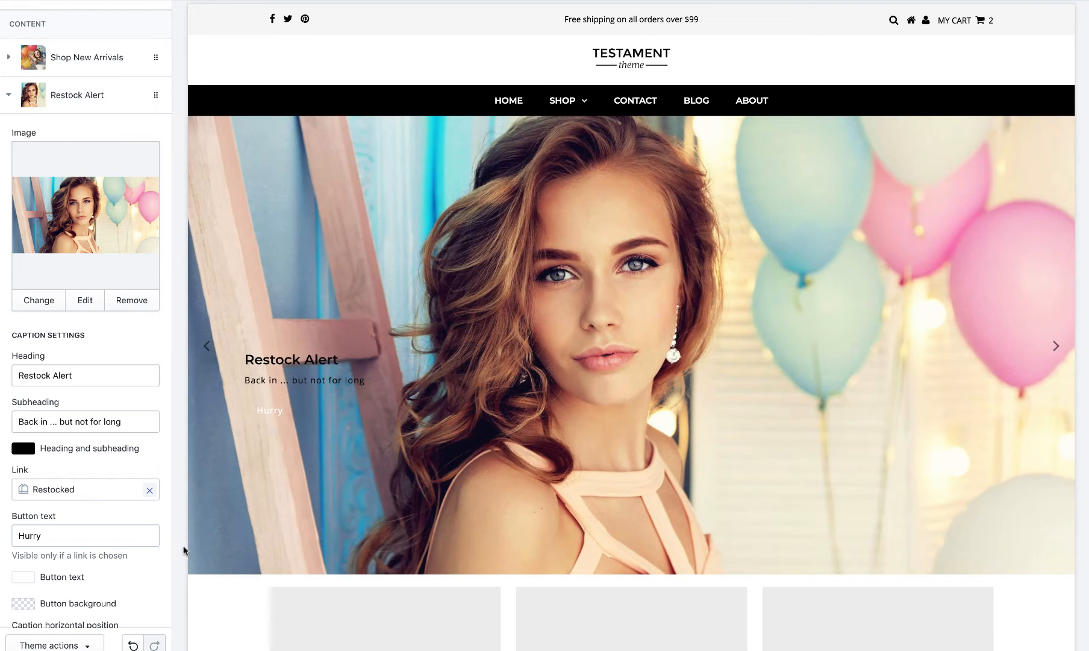
Try black text on a red background for the second slide's button.
scroll(145, 547, "down", 3)
left_click(23, 496)
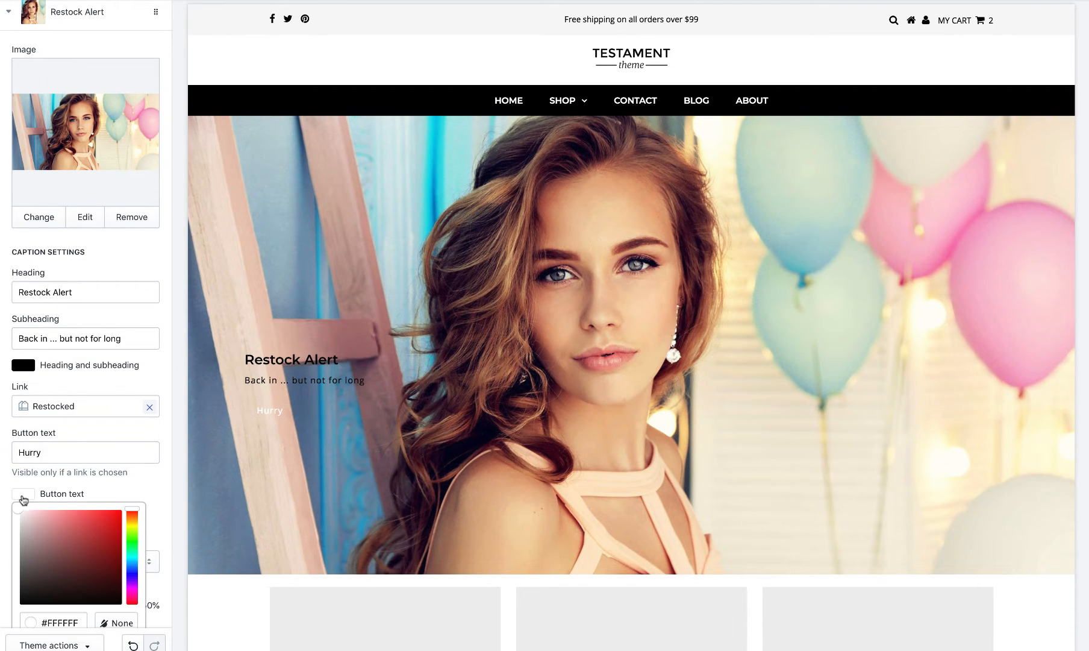
left_click_drag(72, 562, 137, 613)
left_click(158, 479)
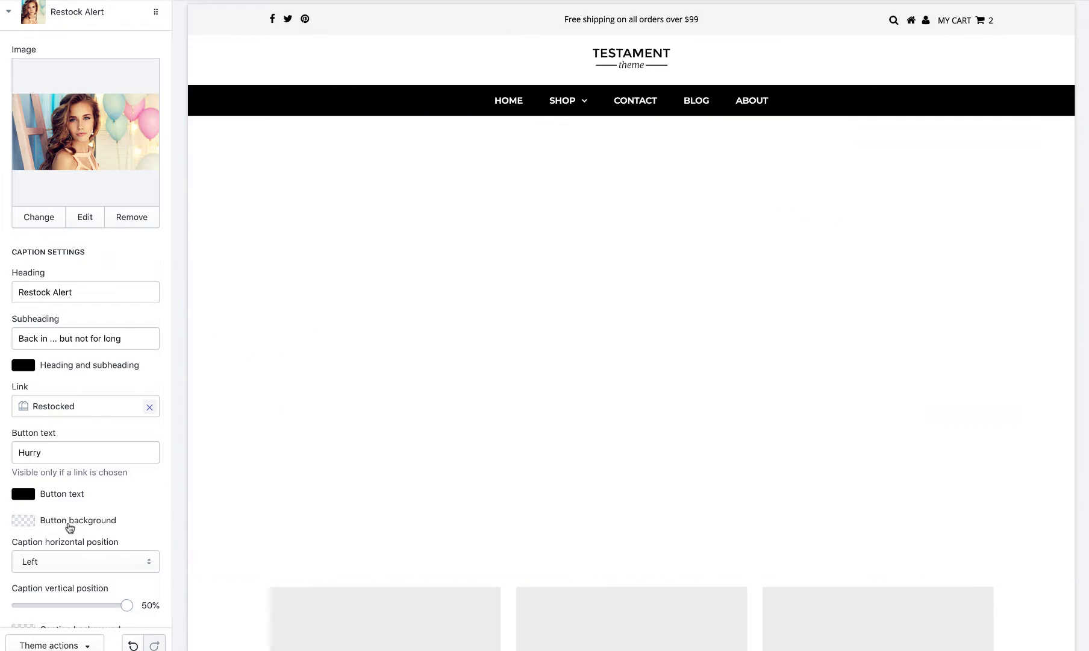
left_click(68, 523)
left_click(77, 543)
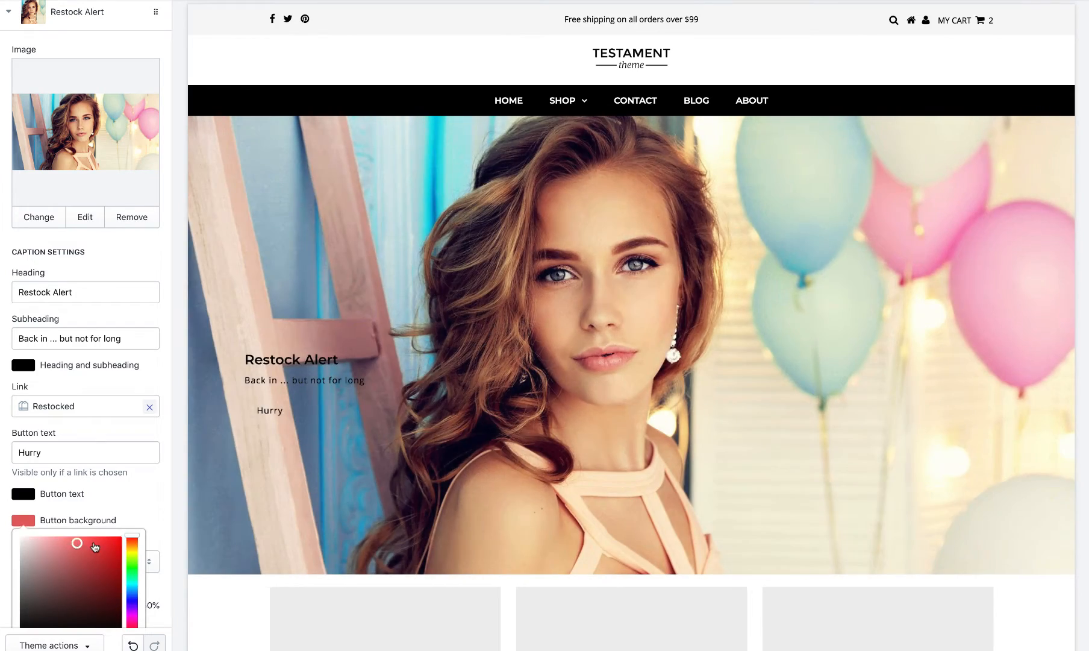
left_click(153, 503)
scroll(138, 491, "down", 2)
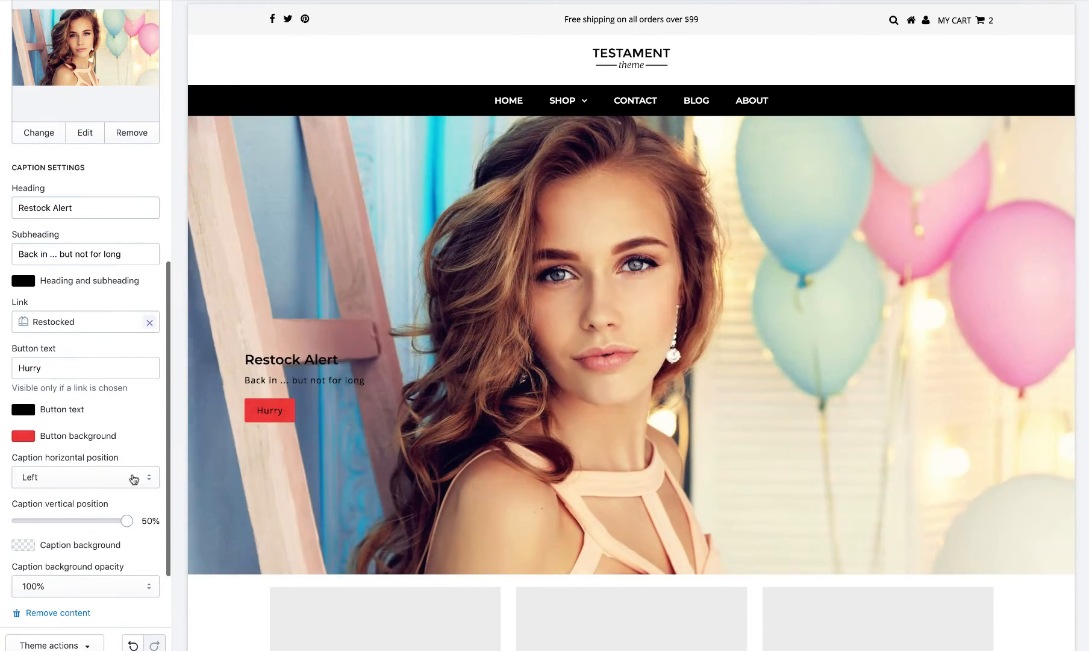
Set the second slide's button text color to white and its button background to black.
left_click(31, 415)
left_click(19, 427)
left_click(120, 410)
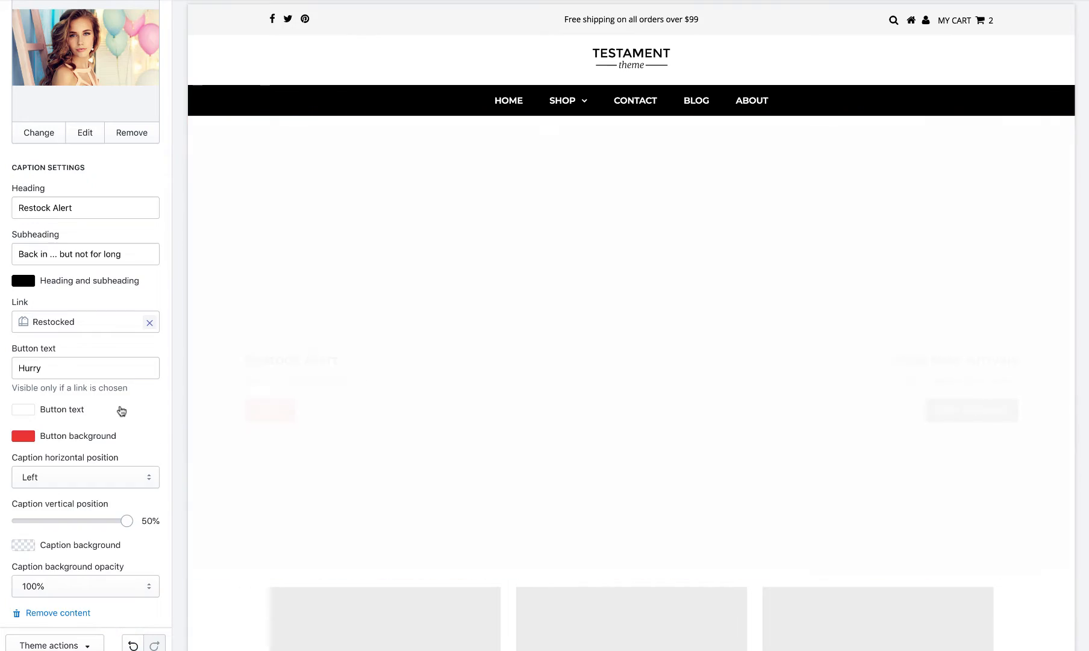
left_click(32, 442)
left_click(45, 612)
left_click(167, 591)
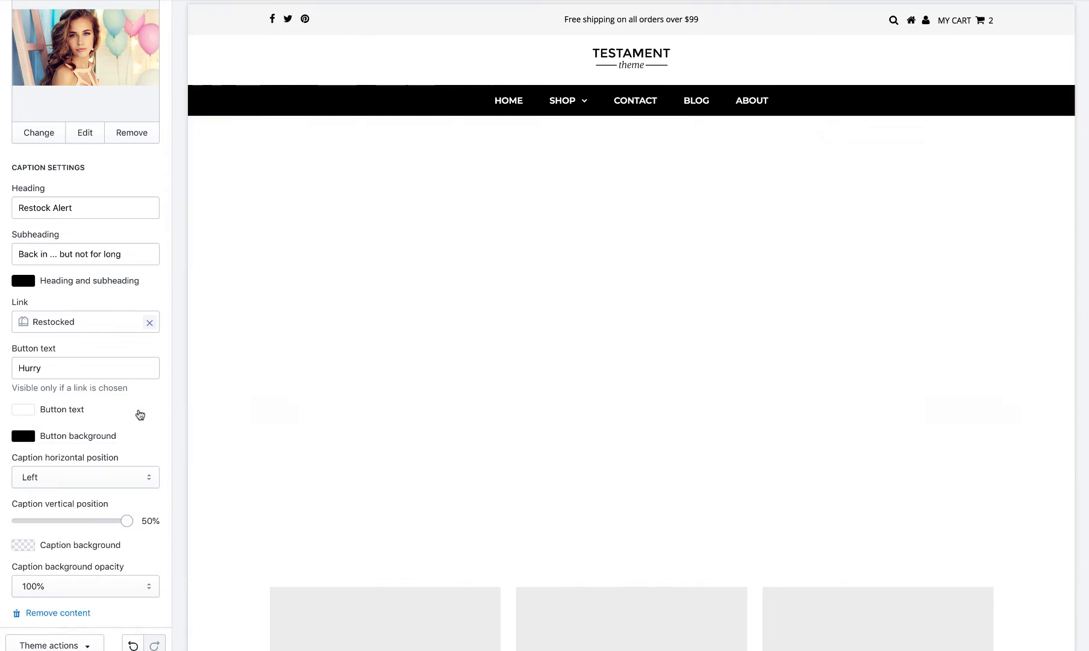
left_click(141, 415)
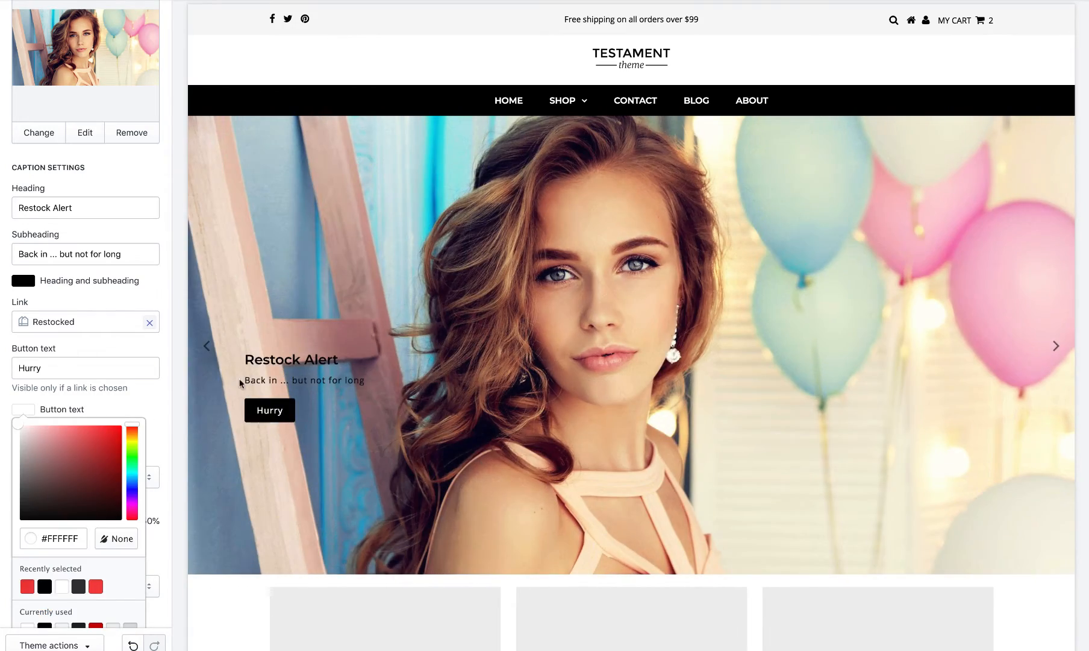
left_click(168, 412)
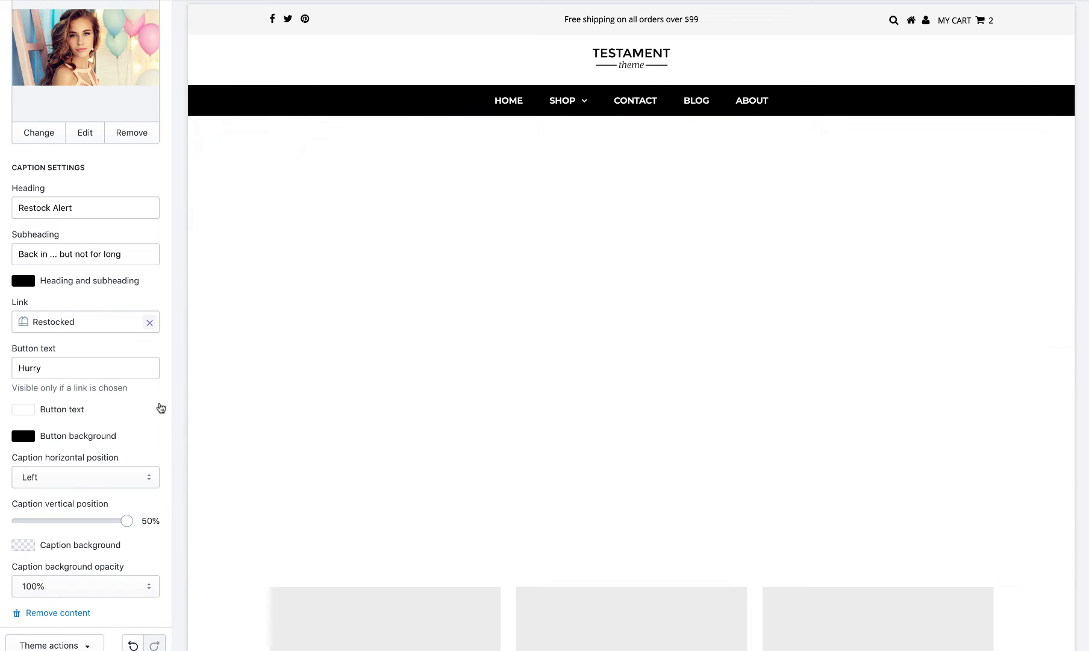
Give the second slide's caption a near-white background and position it horizontally Right and vertically at 50%.
left_click(21, 546)
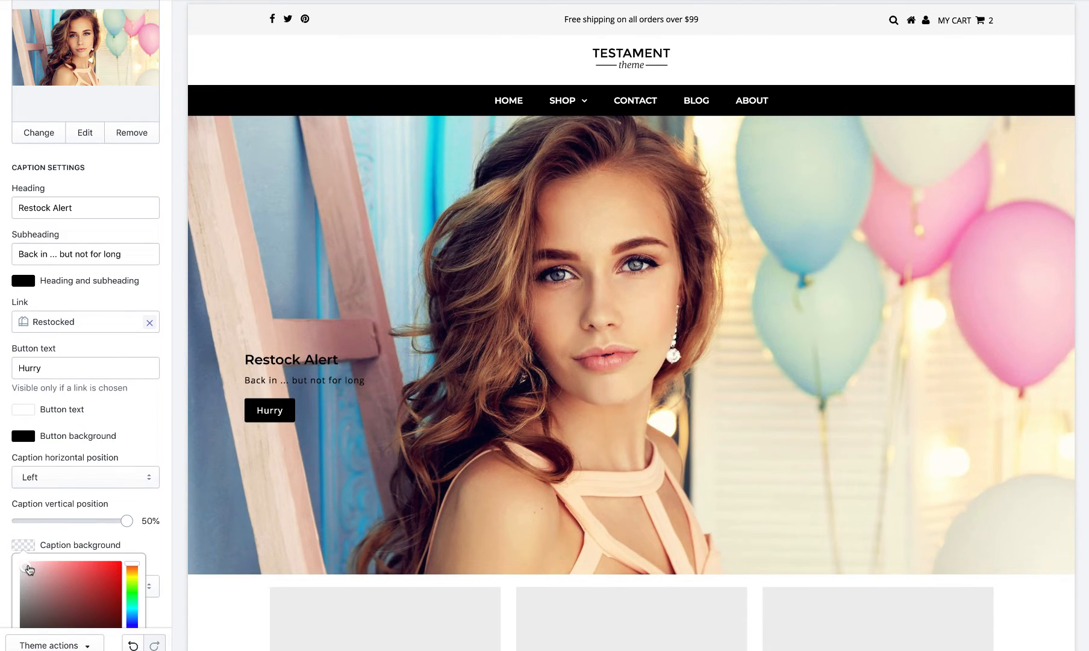
left_click(6, 566)
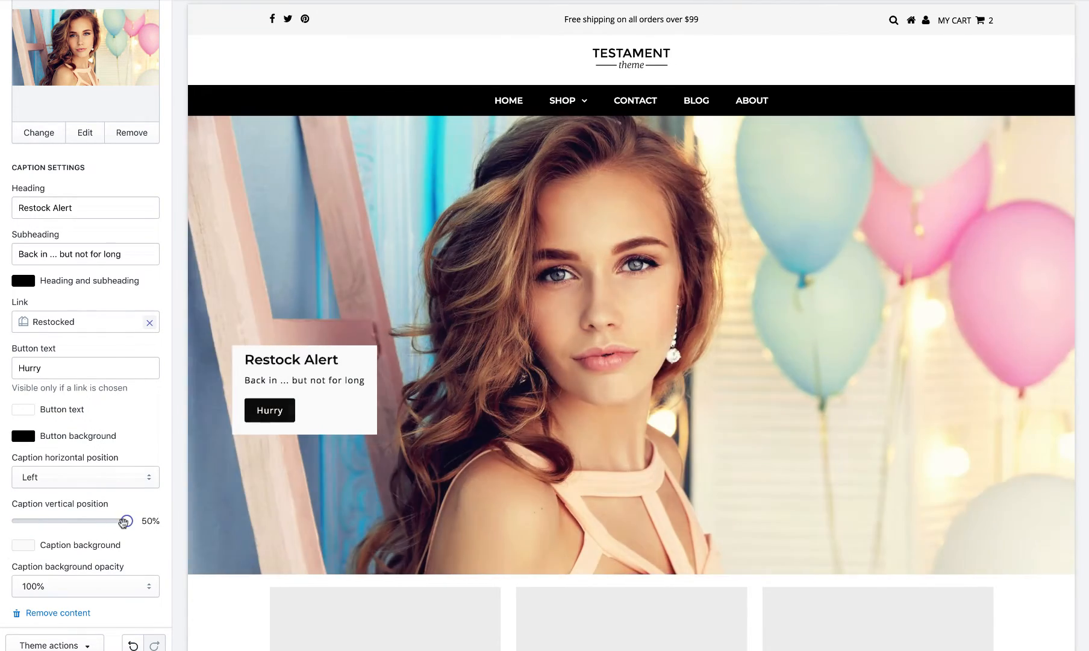
left_click_drag(127, 521, 51, 522)
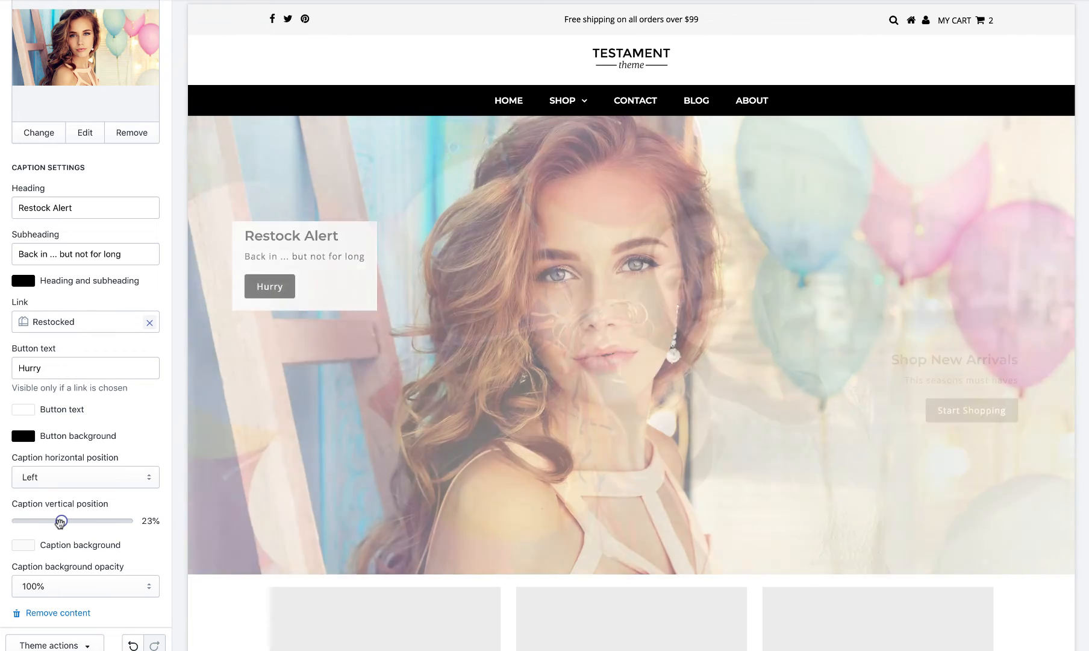
left_click(61, 476)
left_click(56, 501)
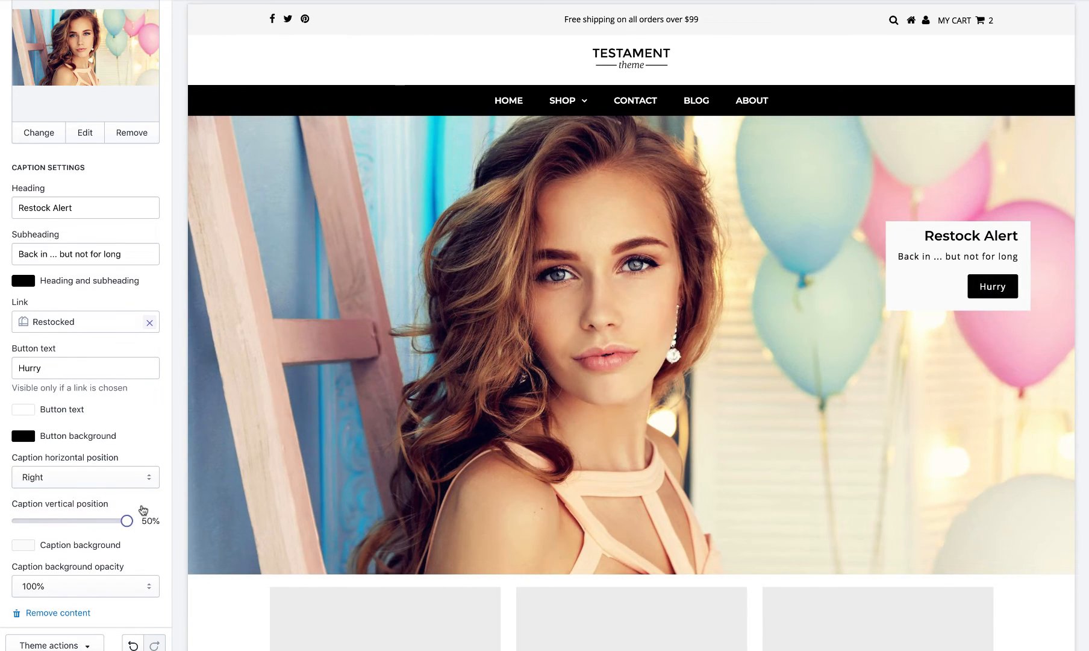
Set the second slide's caption background opacity to 60% and preview both slides in the slideshow.
scroll(142, 510, "down", 3)
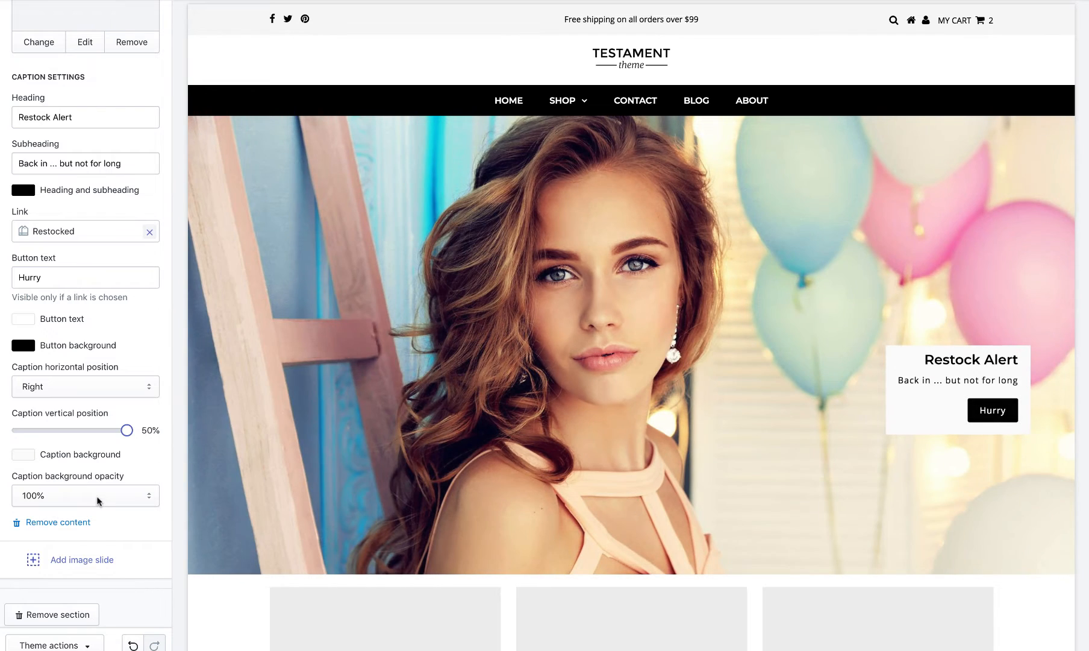
left_click(100, 497)
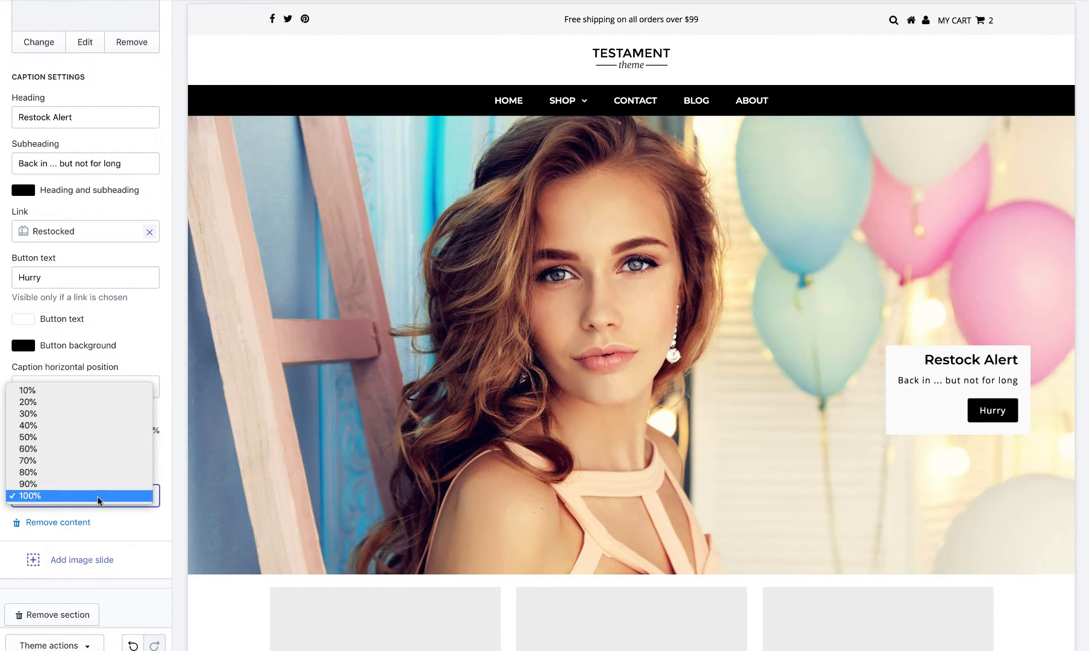
left_click(90, 453)
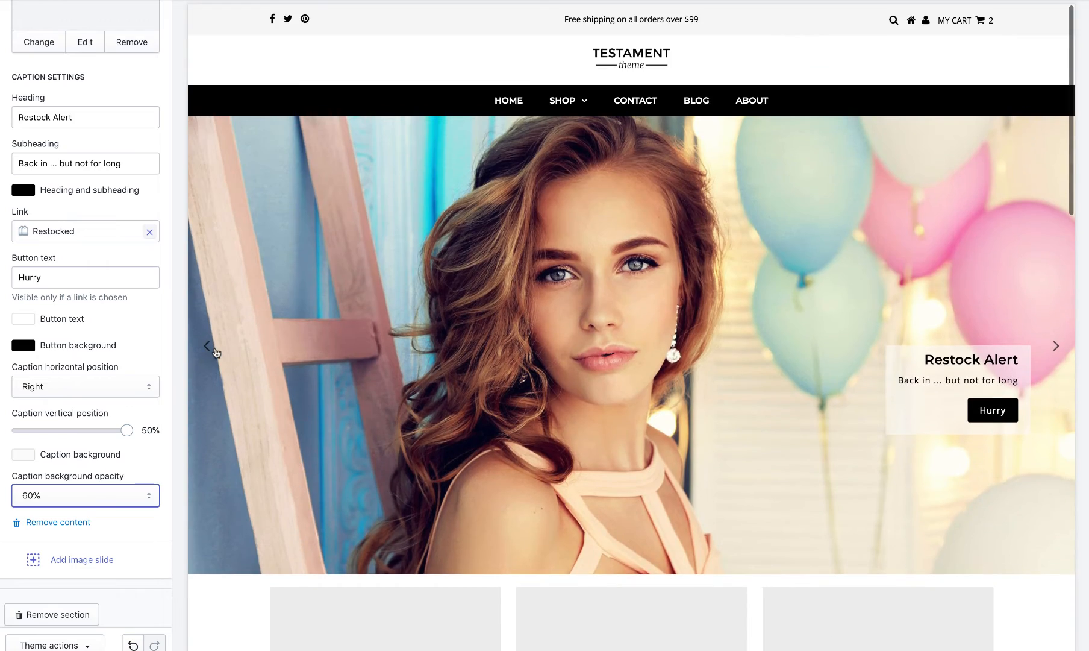
left_click(208, 348)
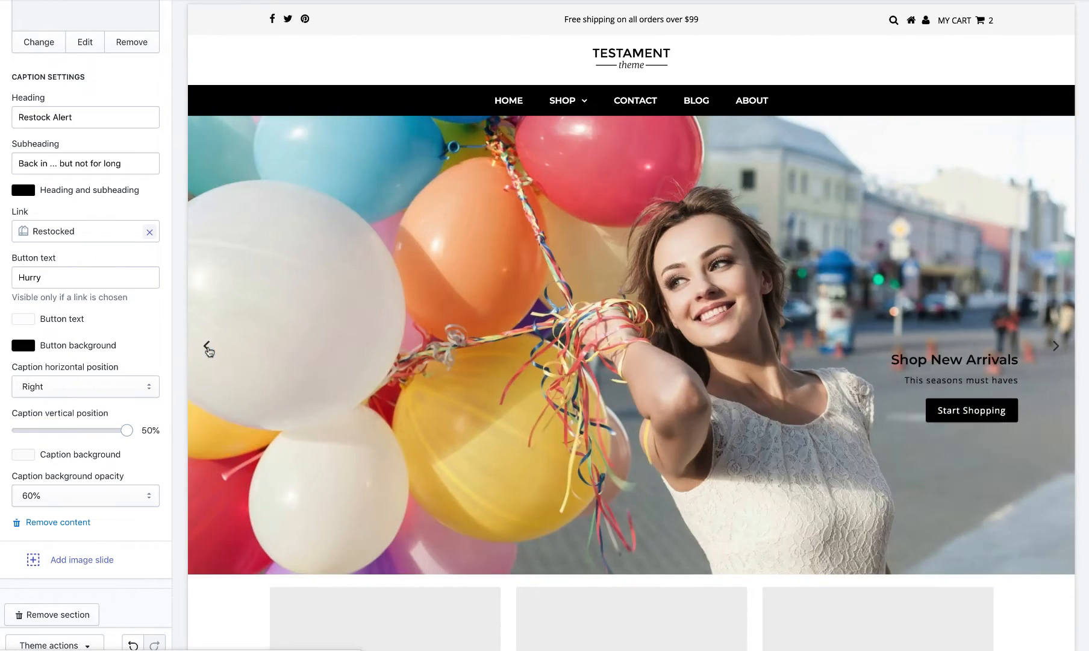
left_click(208, 347)
Return from the slideshow settings to the home page's section list and save the theme changes.
scroll(124, 204, "up", 7)
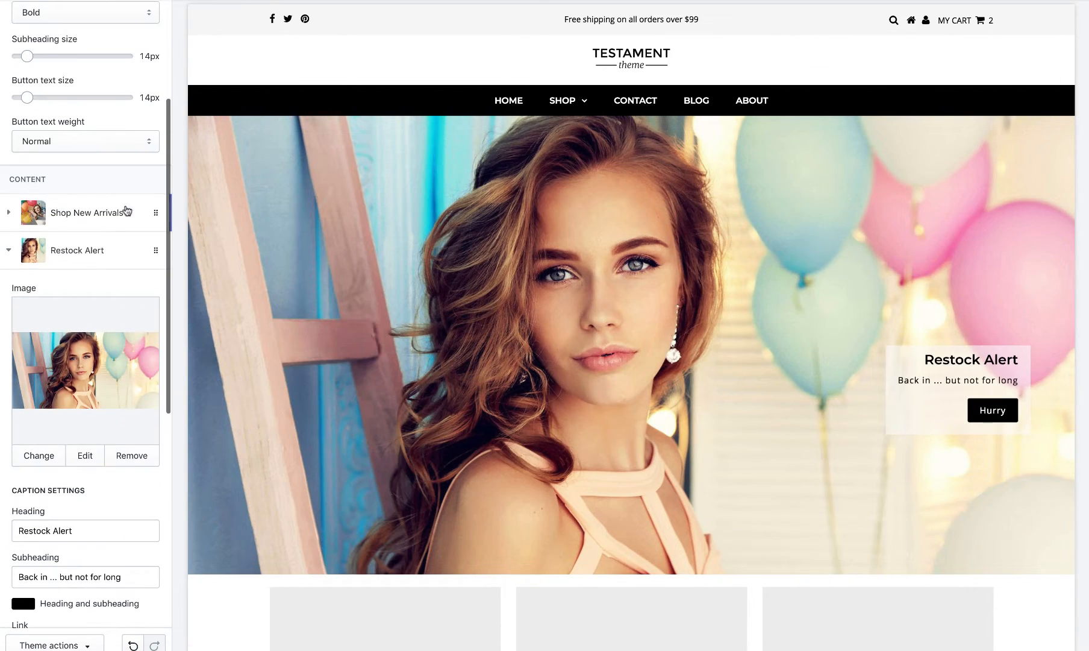
left_click(93, 261)
mouse_move(90, 434)
left_mouse_down()
mouse_move(92, 404)
mouse_move(104, 449)
left_mouse_up()
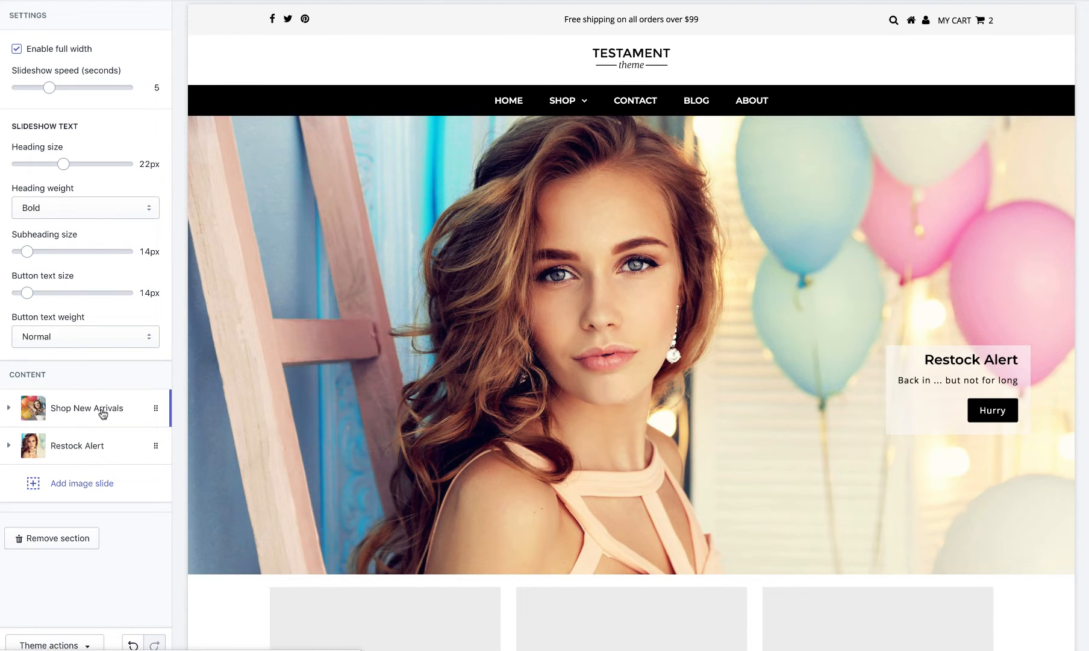
scroll(100, 433, "up", 2)
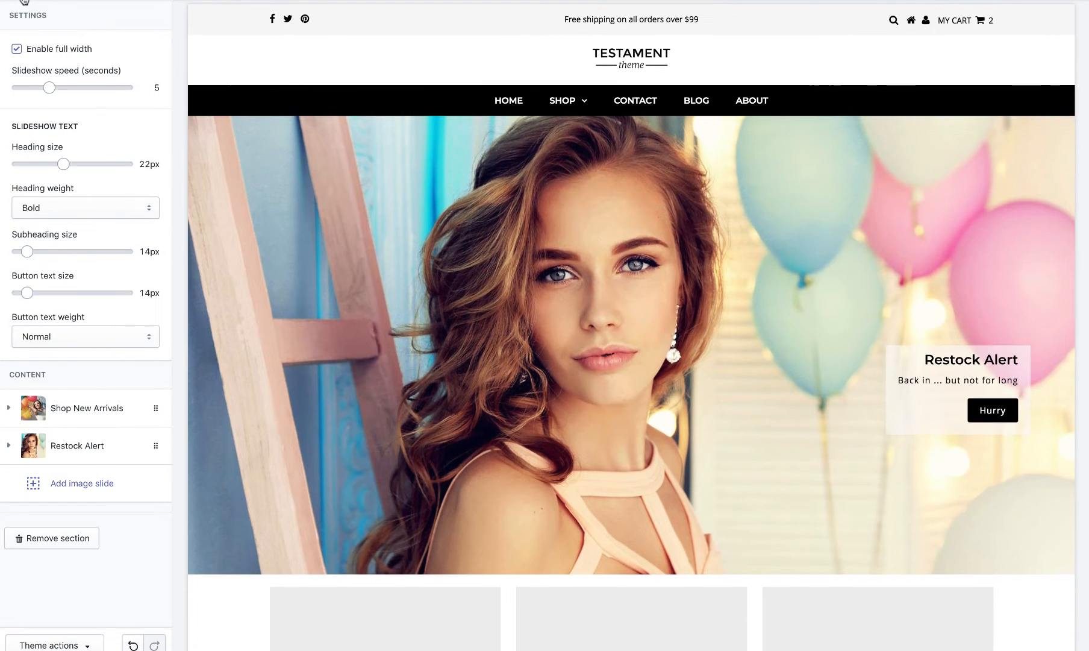
left_click(24, 1)
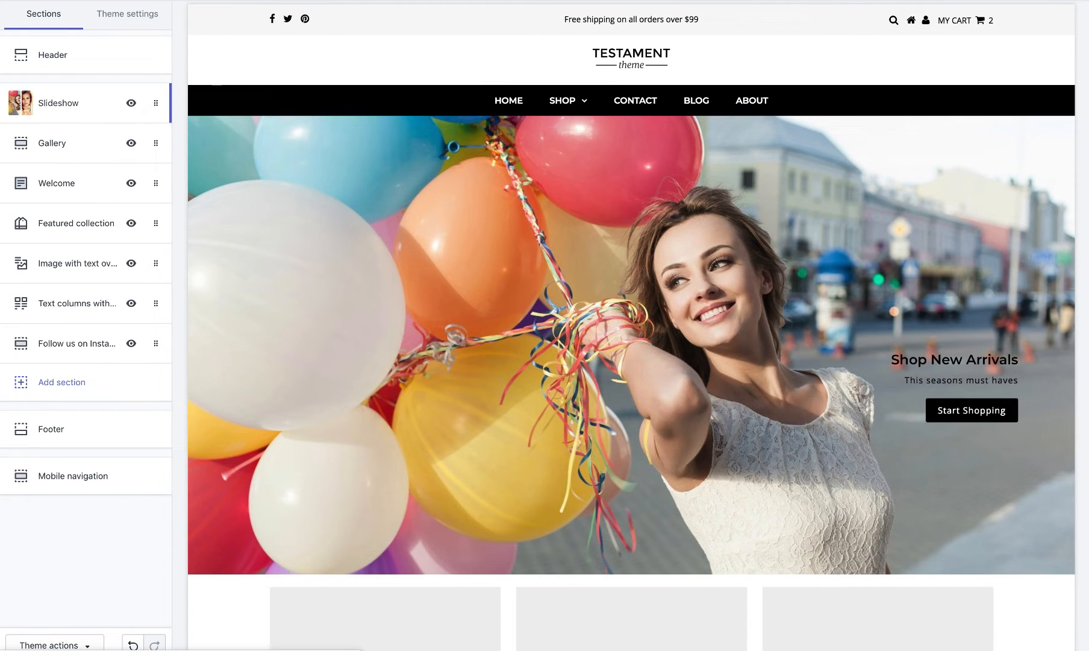
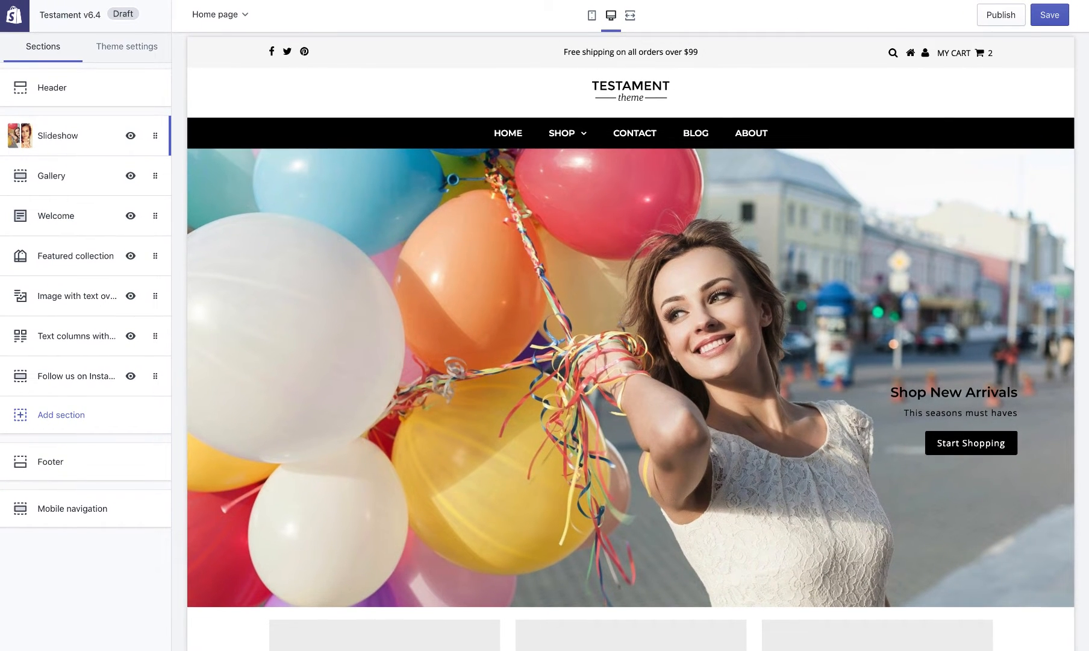
left_click(1047, 15)
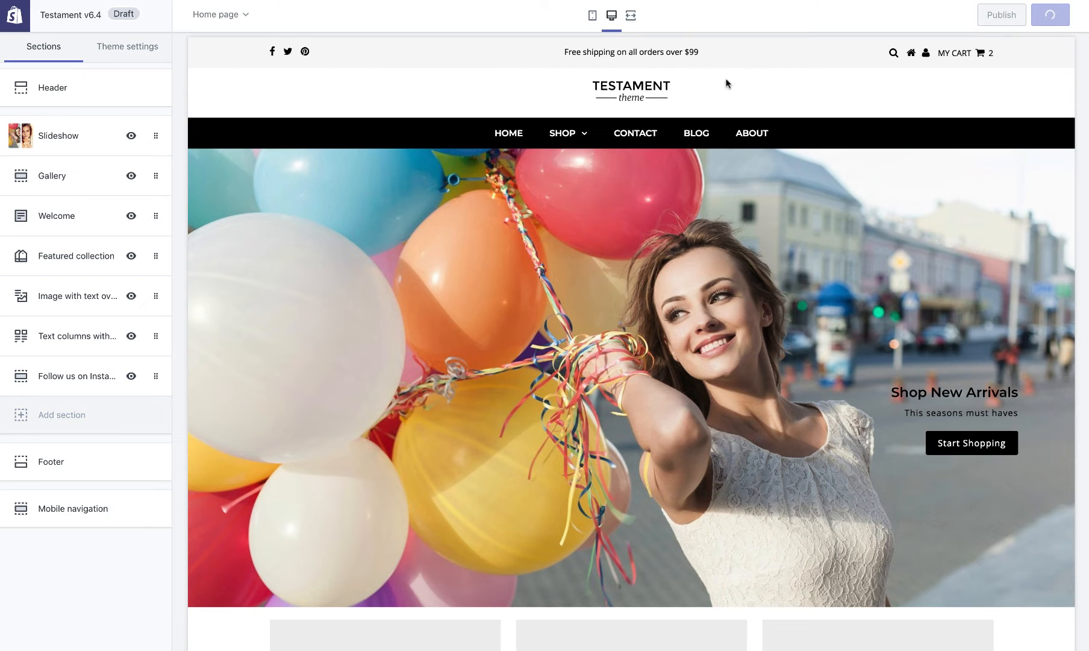
Open the home page's Gallery section settings and expand its first image block.
scroll(880, 100, "down", 5)
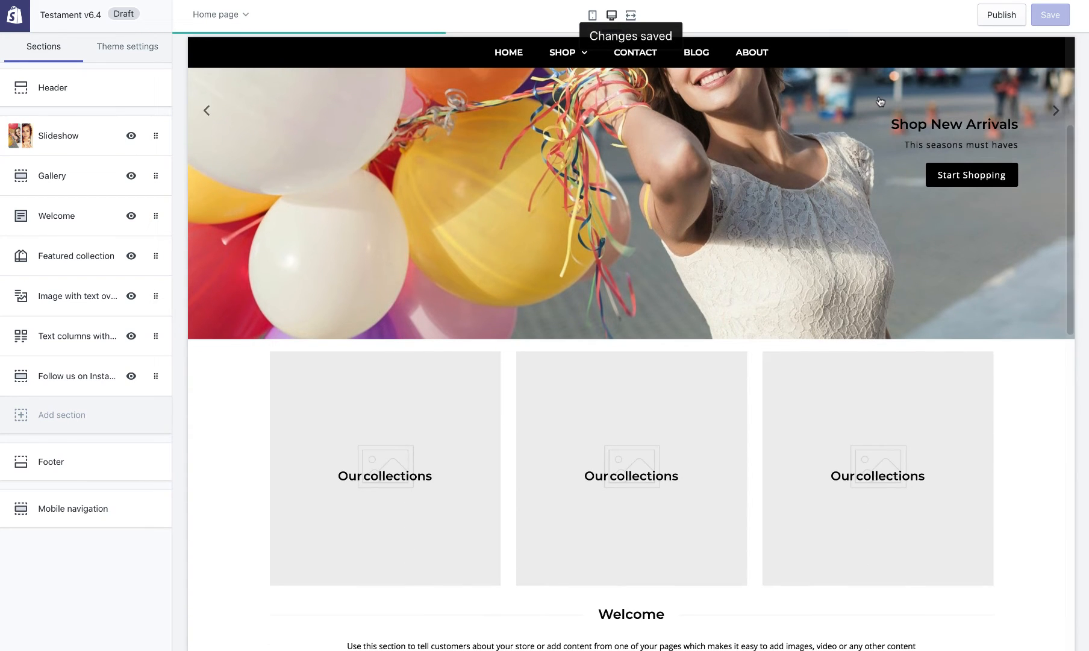
left_click(47, 180)
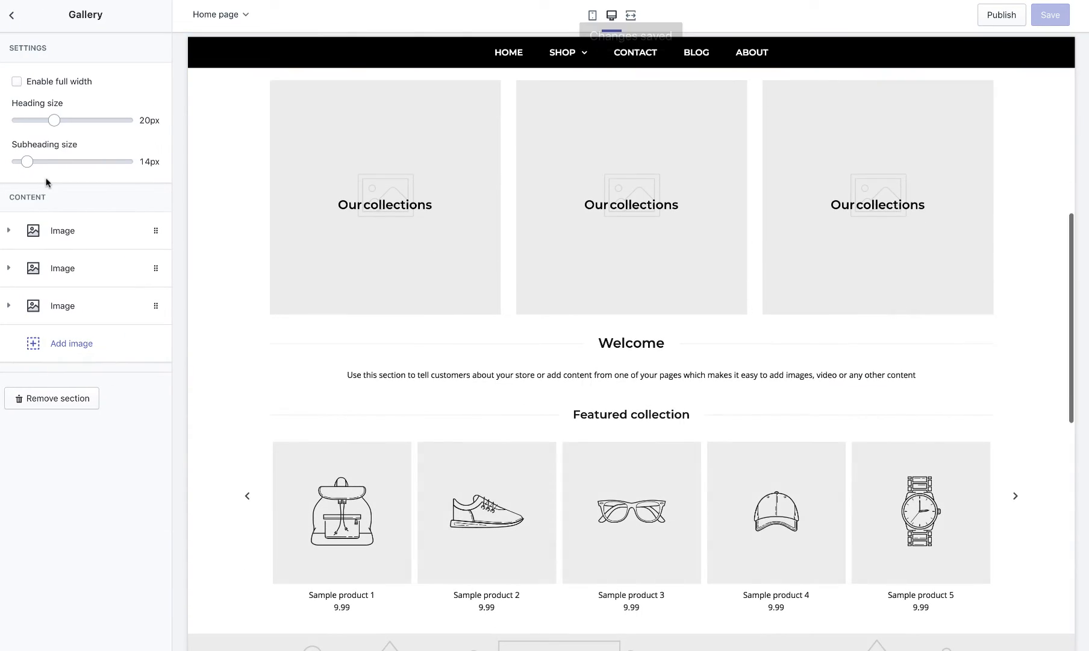
left_click(71, 233)
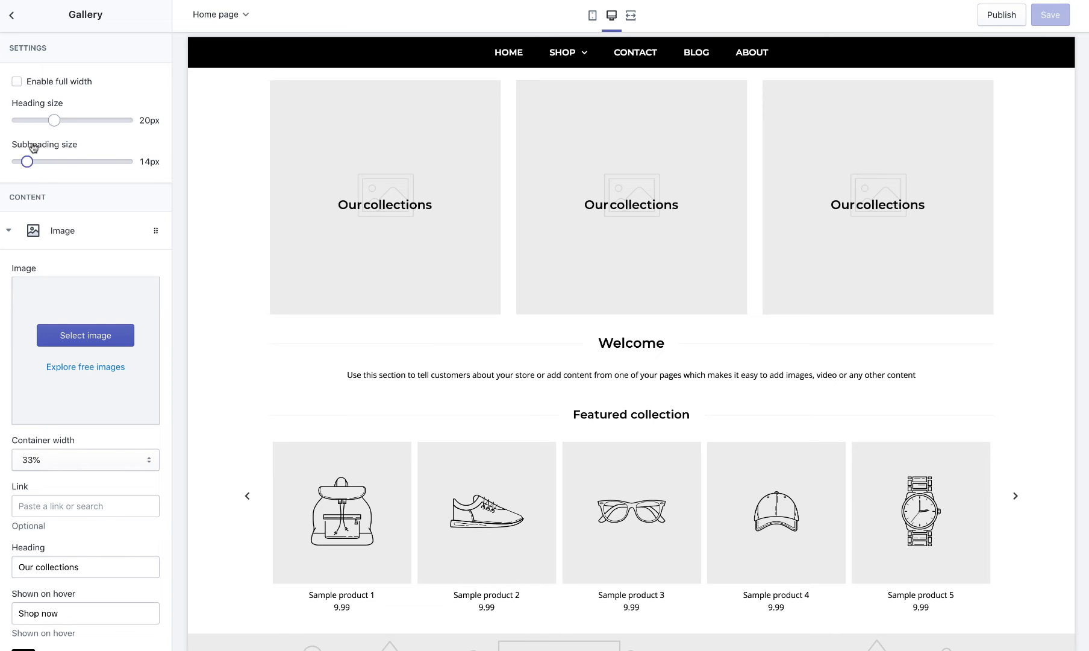
Preview the gallery with full width enabled and restore its standard width.
left_click(58, 83)
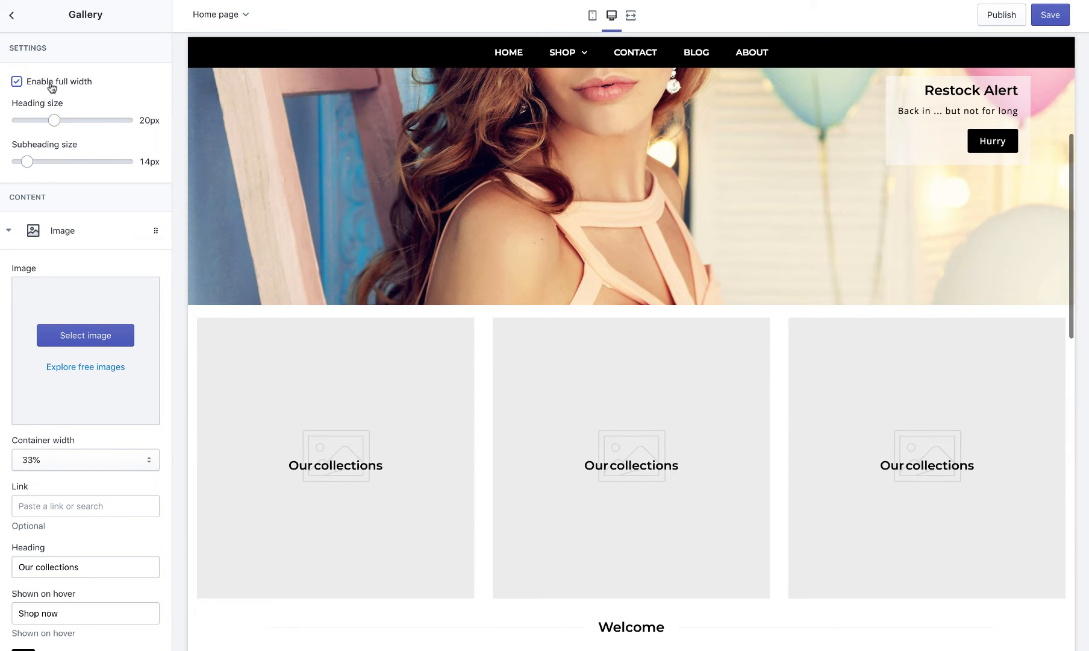
left_click(51, 84)
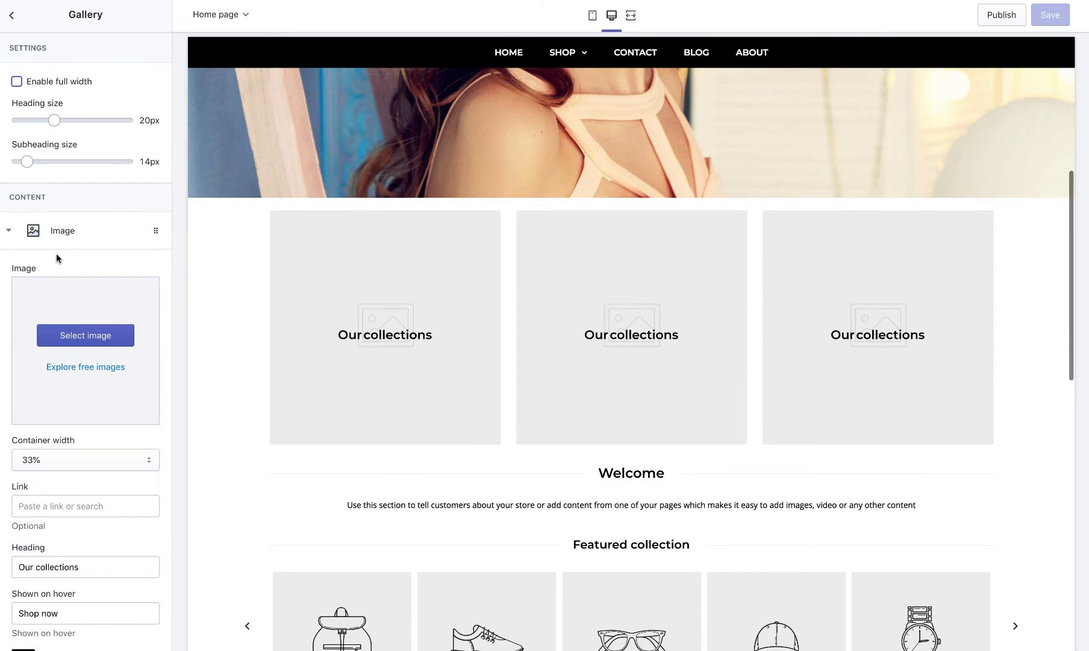
Open the image library to choose a picture for the gallery's first image block.
scroll(56, 253, "down", 2)
left_click(77, 243)
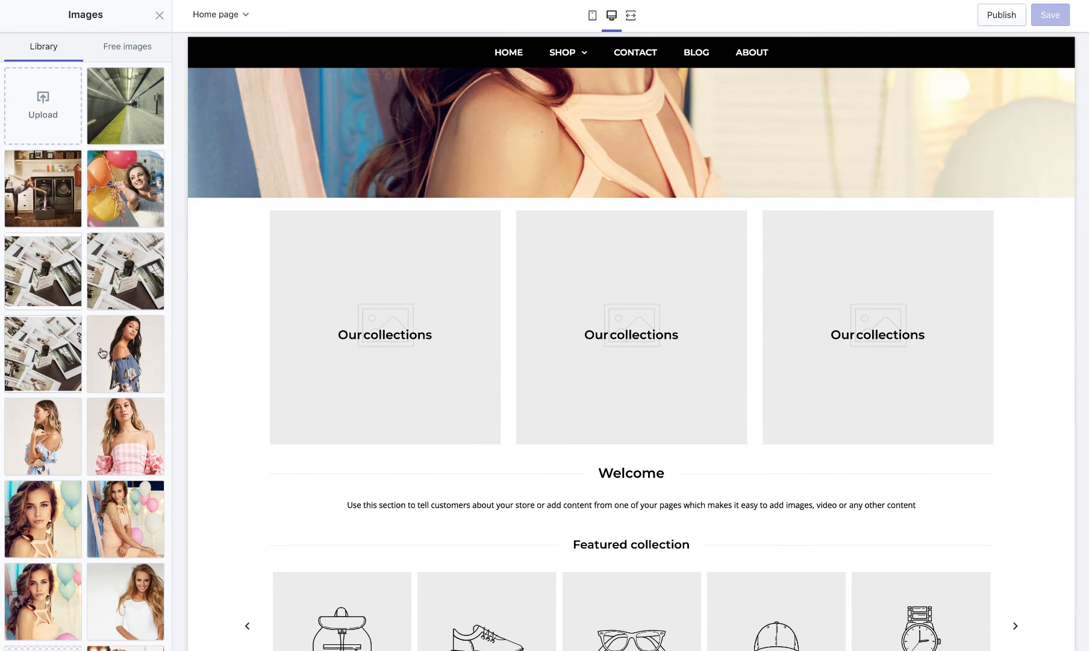
Use the blue floral off-shoulder photo for the first gallery image, with NEW IN as its heading in white.
left_click(127, 369)
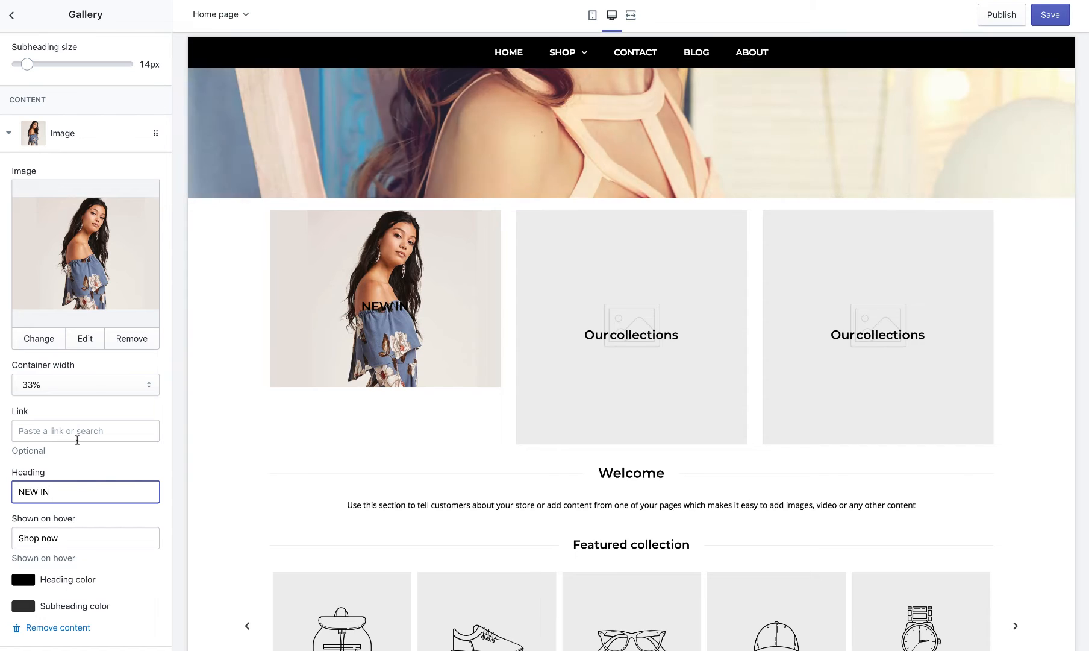
scroll(70, 531, "down", 1)
left_click(23, 531)
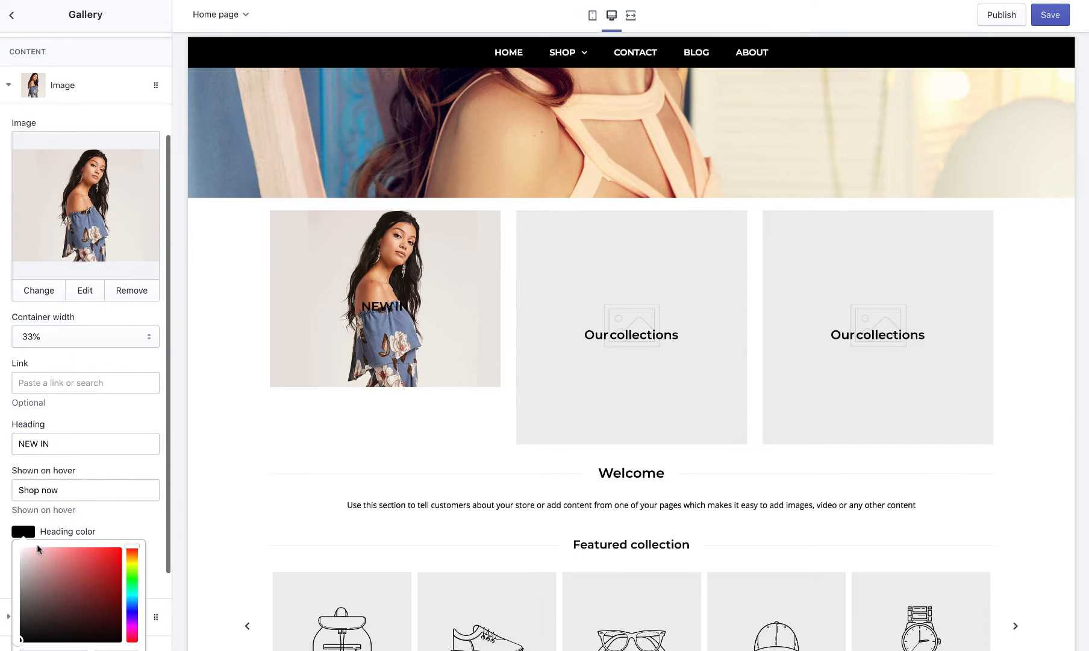
left_click(18, 552)
left_click(113, 512)
Set the subheading color of the NEW IN gallery image to white.
scroll(118, 506, "down", 2)
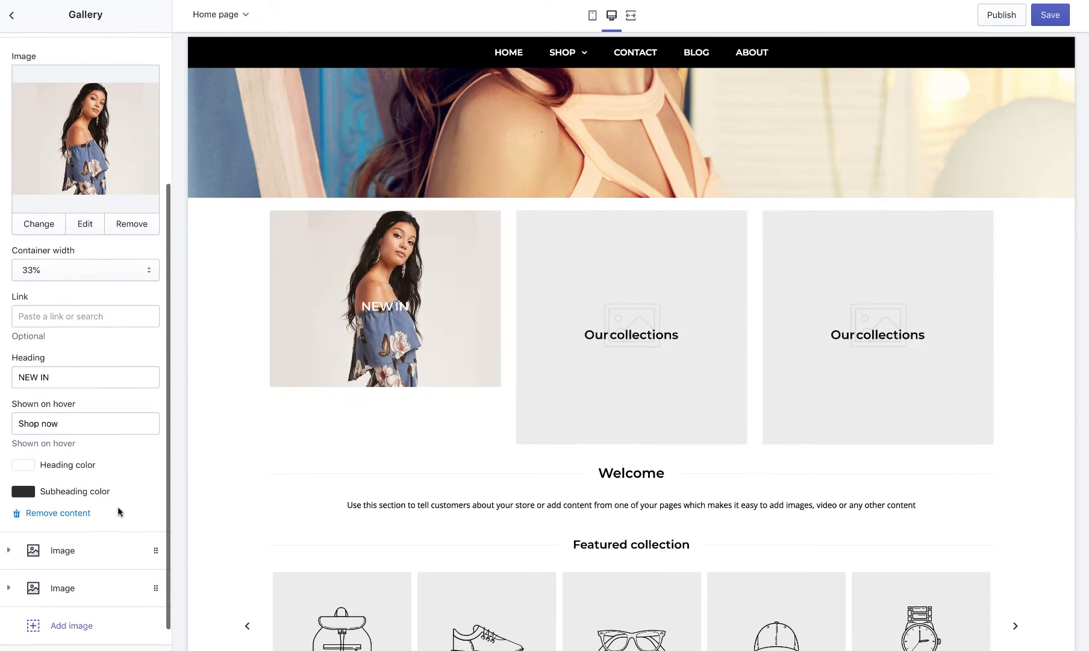
scroll(87, 495, "down", 1)
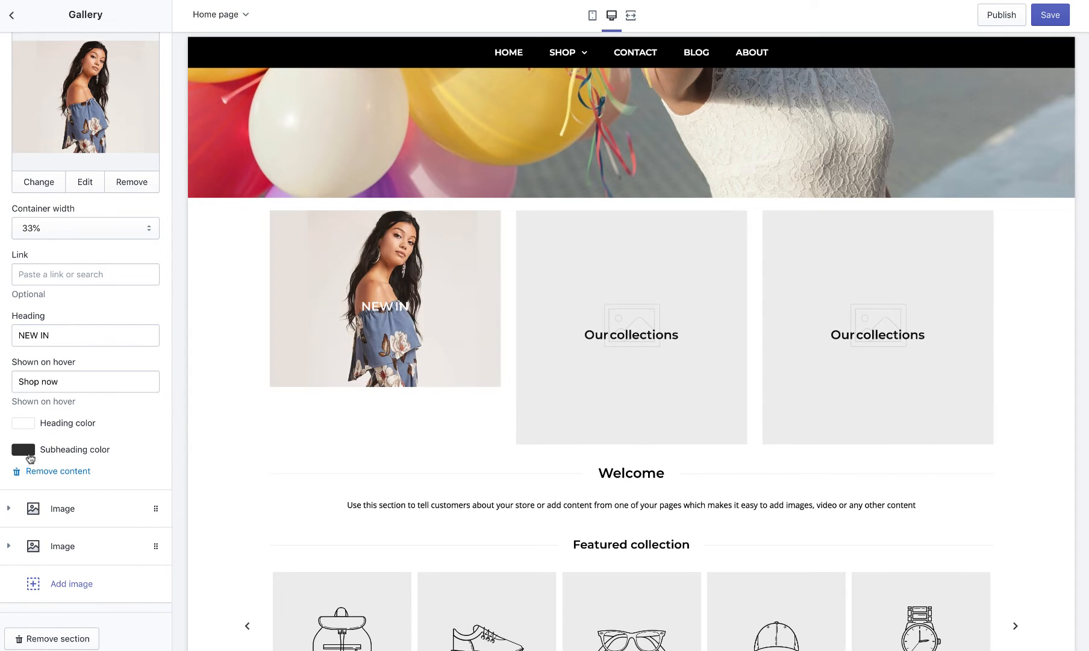
left_click(22, 448)
left_click(21, 466)
Add the pink gingham top photo to the second gallery image and set its heading to RESTOCK.
left_click(99, 511)
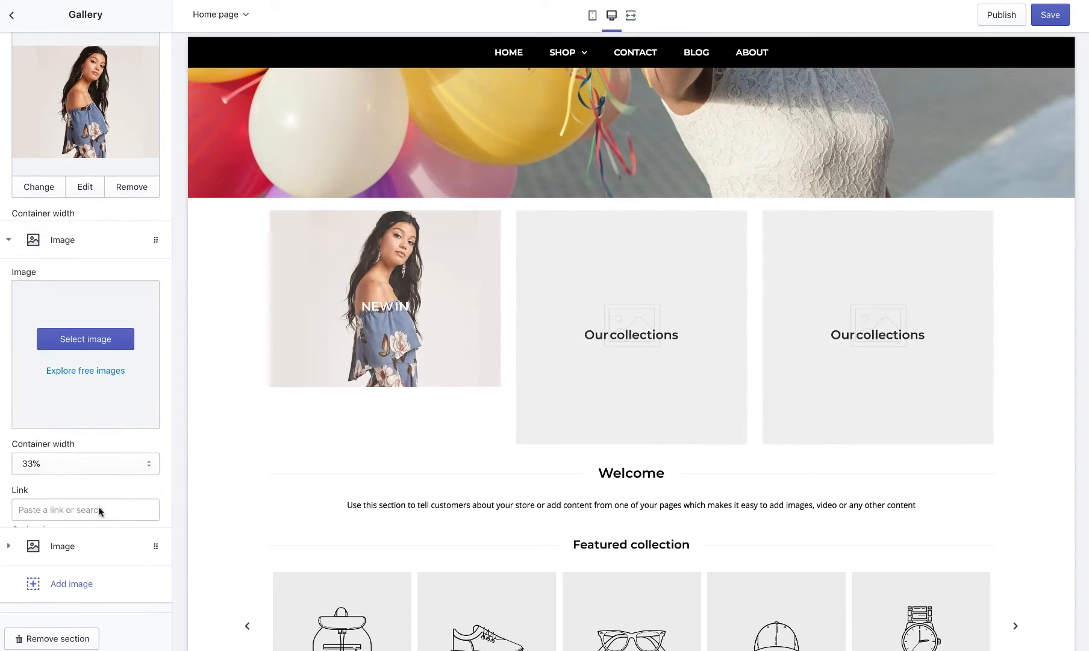
left_click(85, 144)
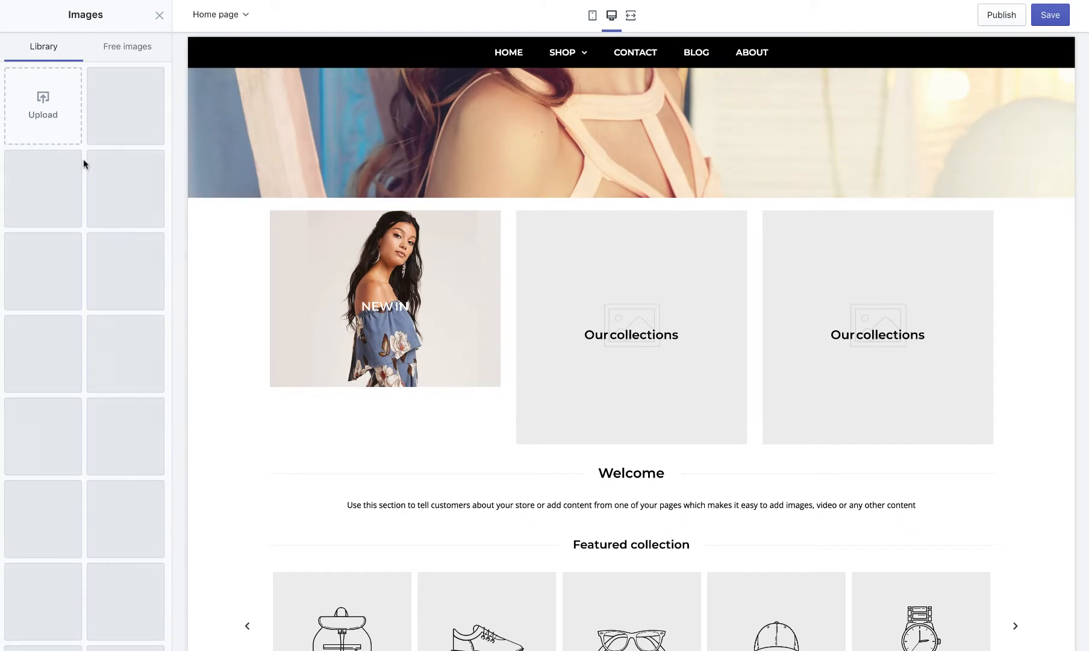
left_click(132, 438)
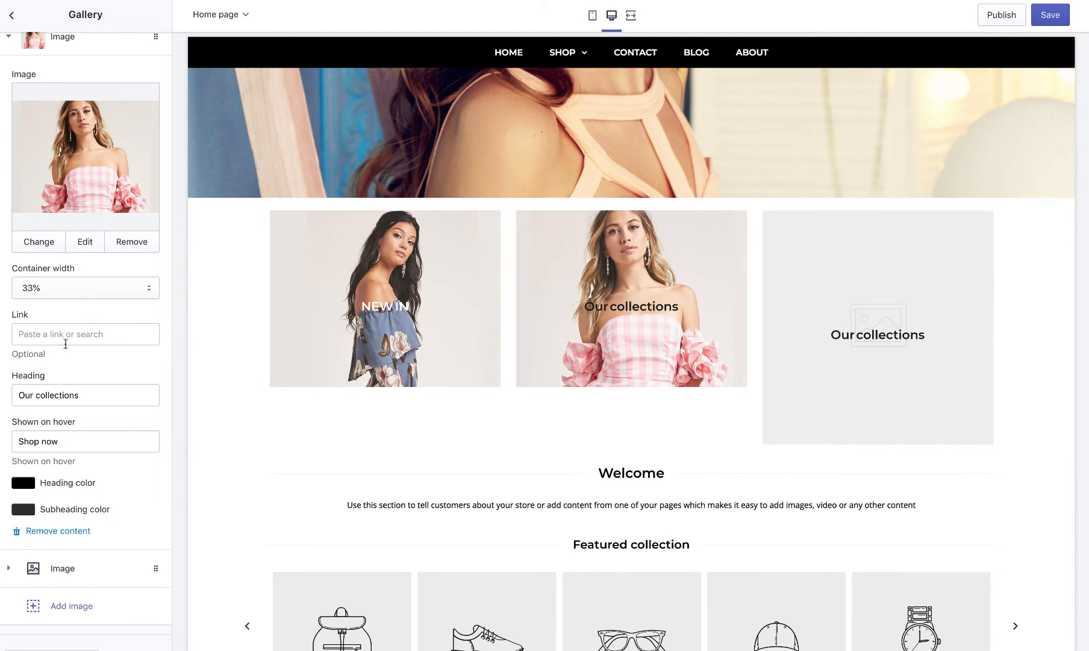
triple_click(84, 396)
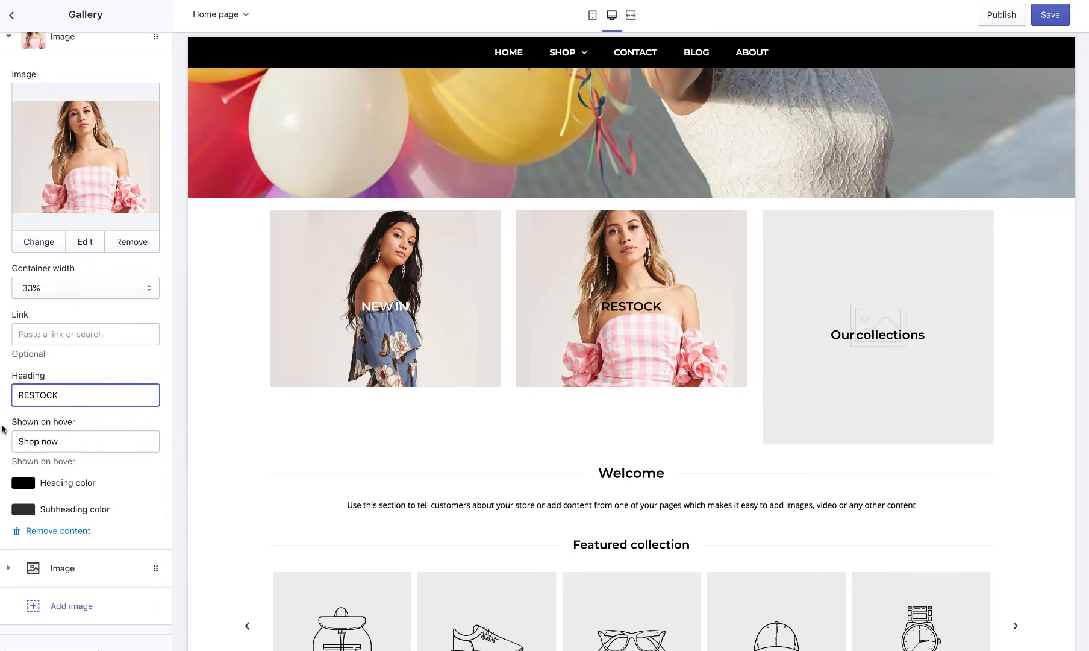
Link the RESTOCK gallery image to All Collections.
left_click(61, 332)
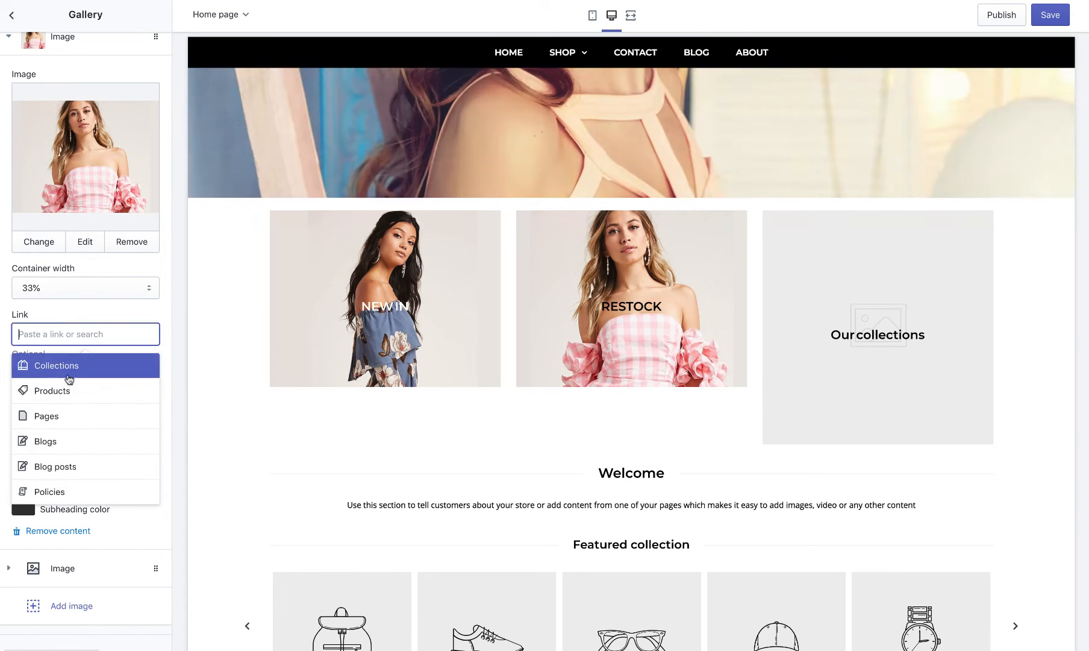
left_click(73, 416)
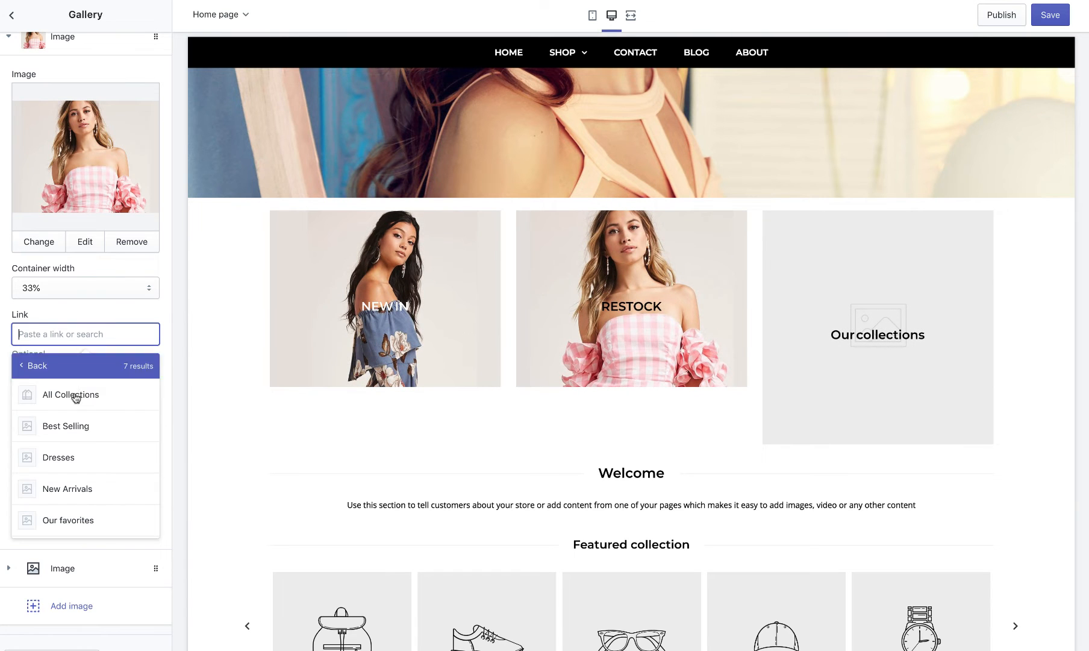
left_click(73, 393)
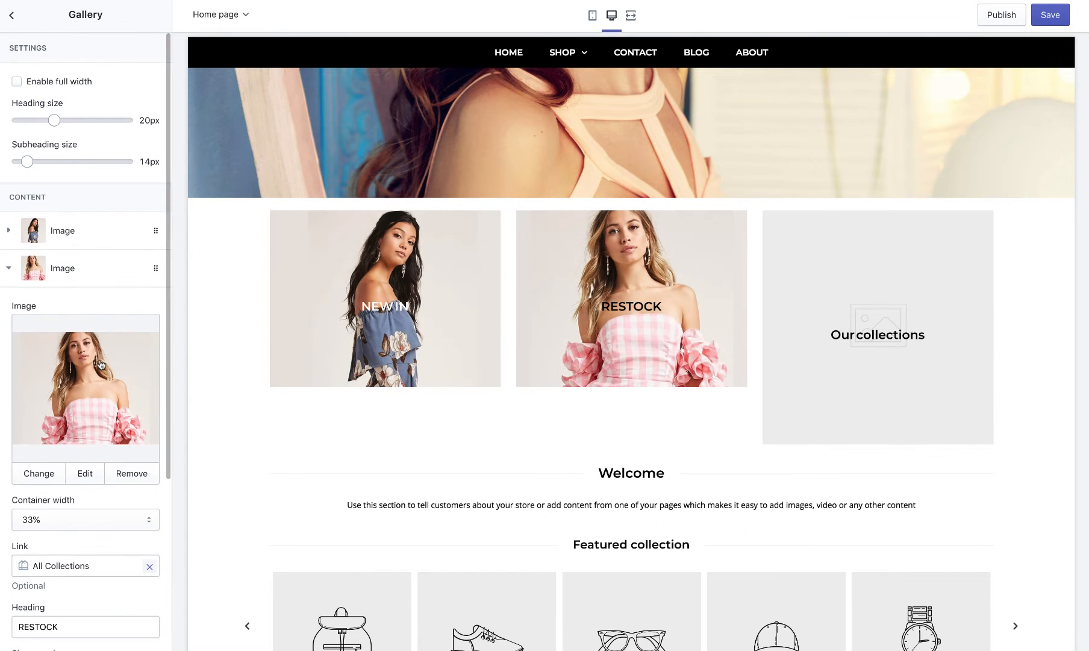
Set the heading and subheading colors of the RESTOCK gallery image to white.
scroll(101, 364, "down", 5)
scroll(100, 359, "down", 1)
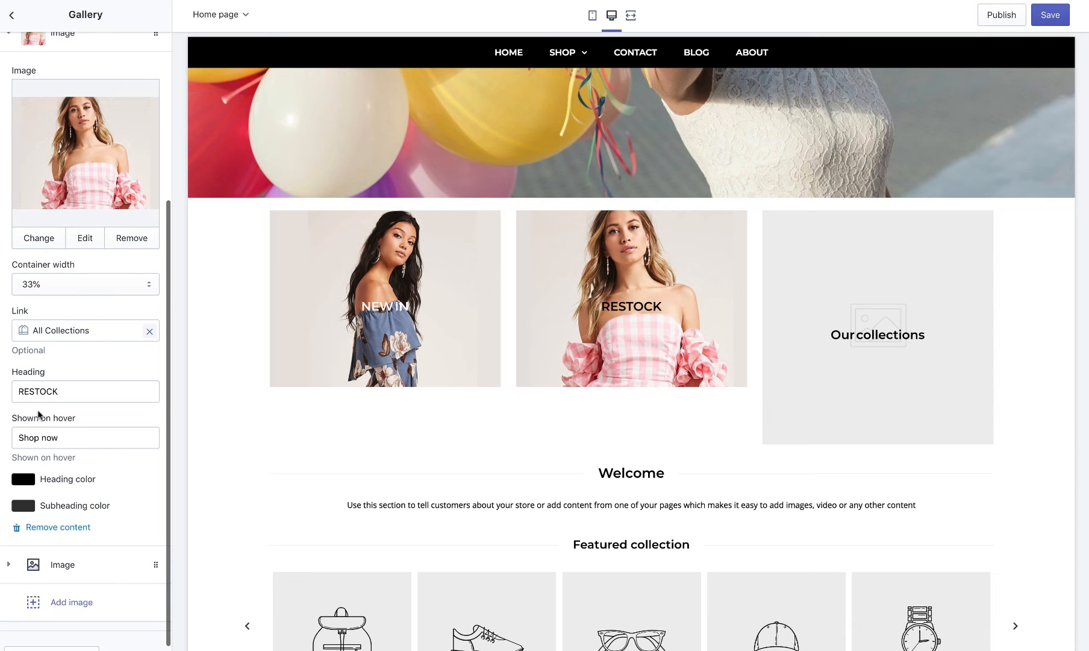
left_click(23, 479)
left_click(22, 495)
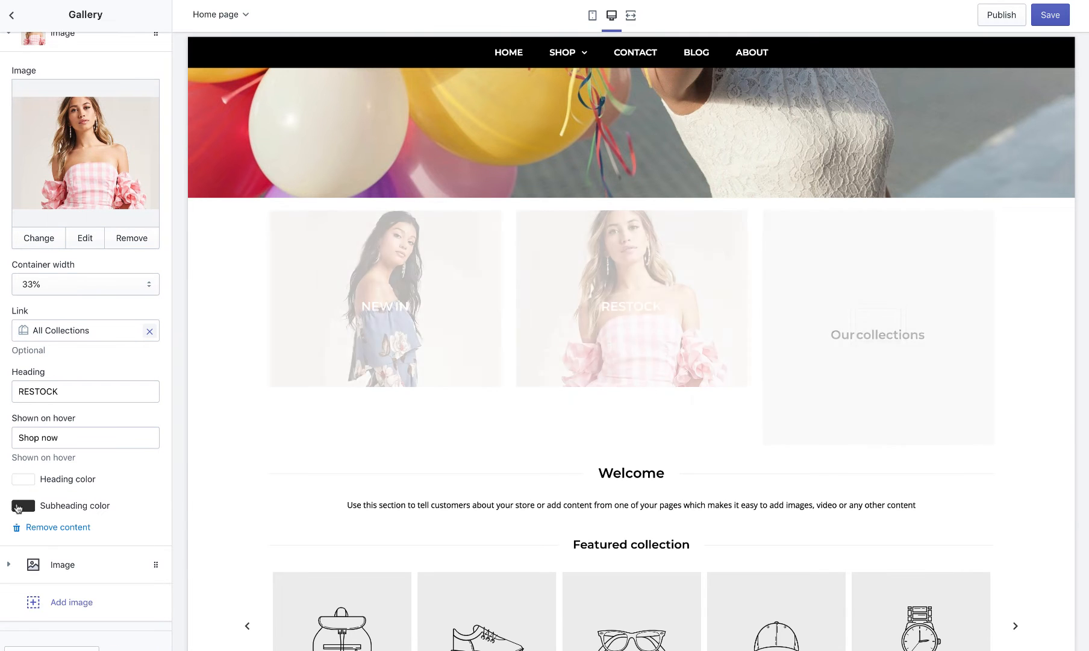
left_click(23, 505)
left_click_drag(65, 553, 18, 519)
left_click(120, 485)
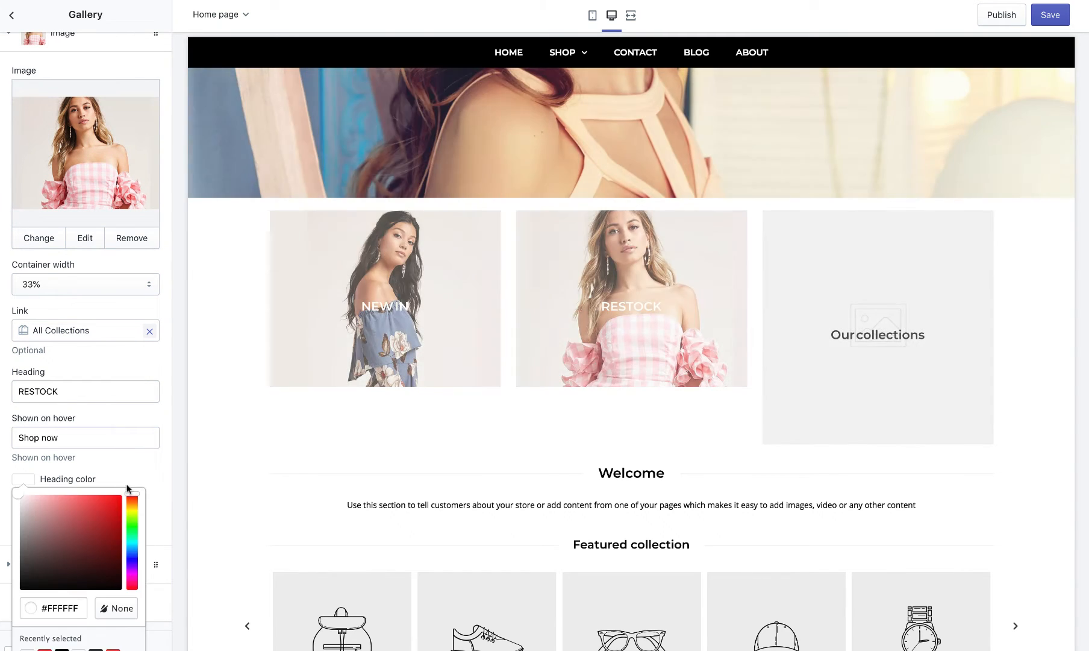
scroll(132, 443, "up", 5)
left_click(123, 279)
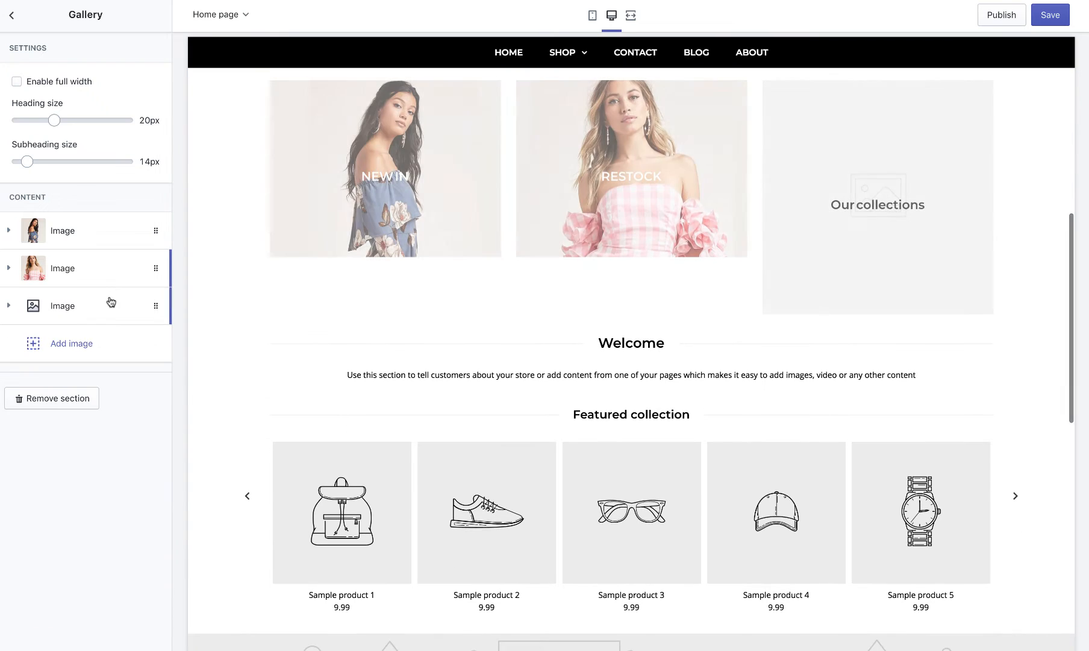
Add the light blue ruffled dress photo to the third gallery image and set its heading to SALE NOW ON.
left_click(110, 305)
left_click(92, 413)
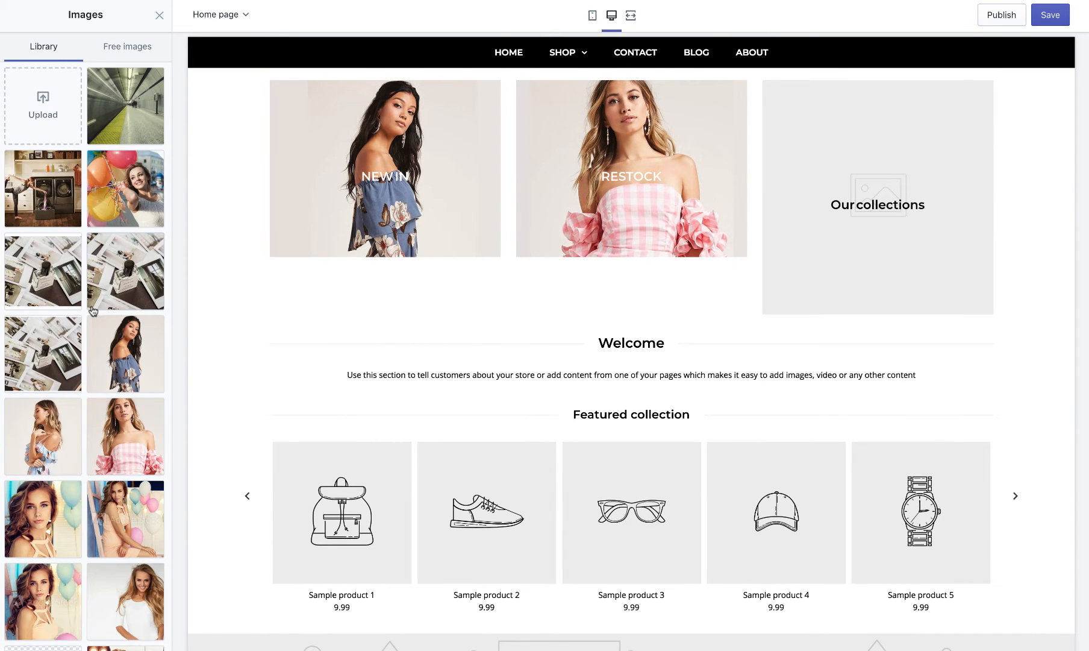
left_click(54, 454)
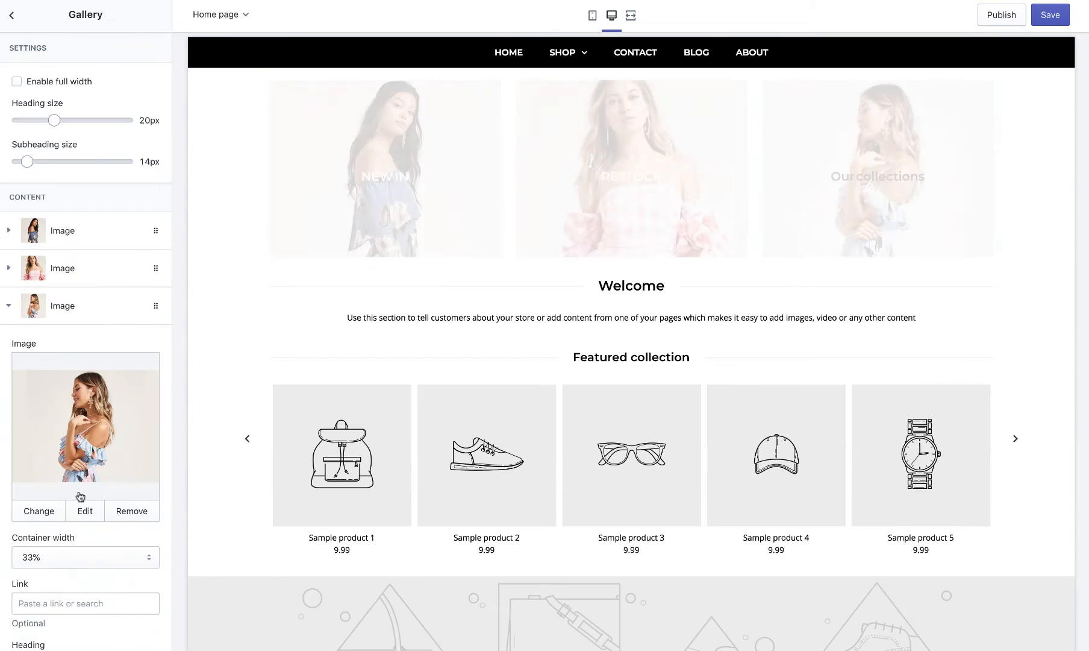
scroll(83, 463, "down", 3)
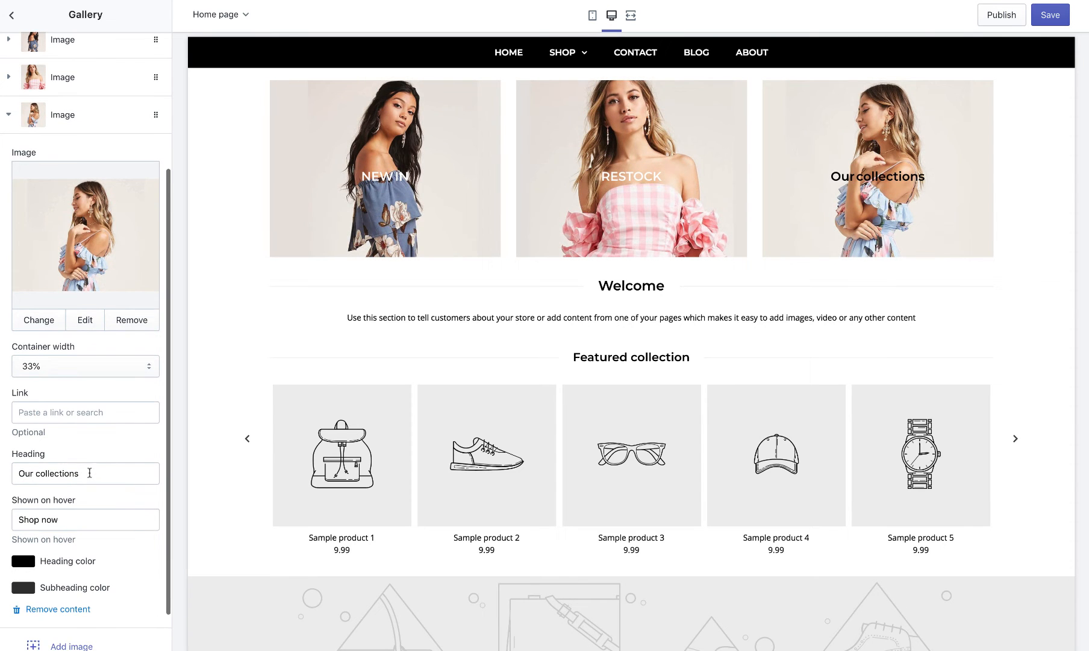
triple_click(41, 473)
type("SAL")
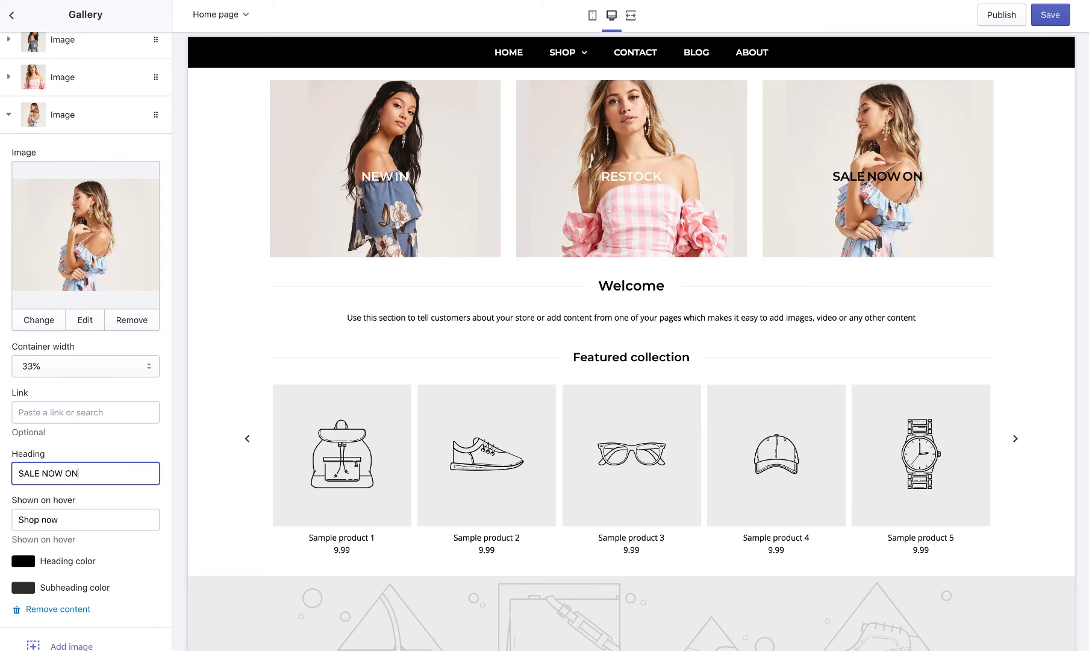
type("E NOW ON")
Set the heading and subheading colors of the SALE NOW ON gallery image to white.
scroll(3, 492, "down", 2)
left_click(23, 503)
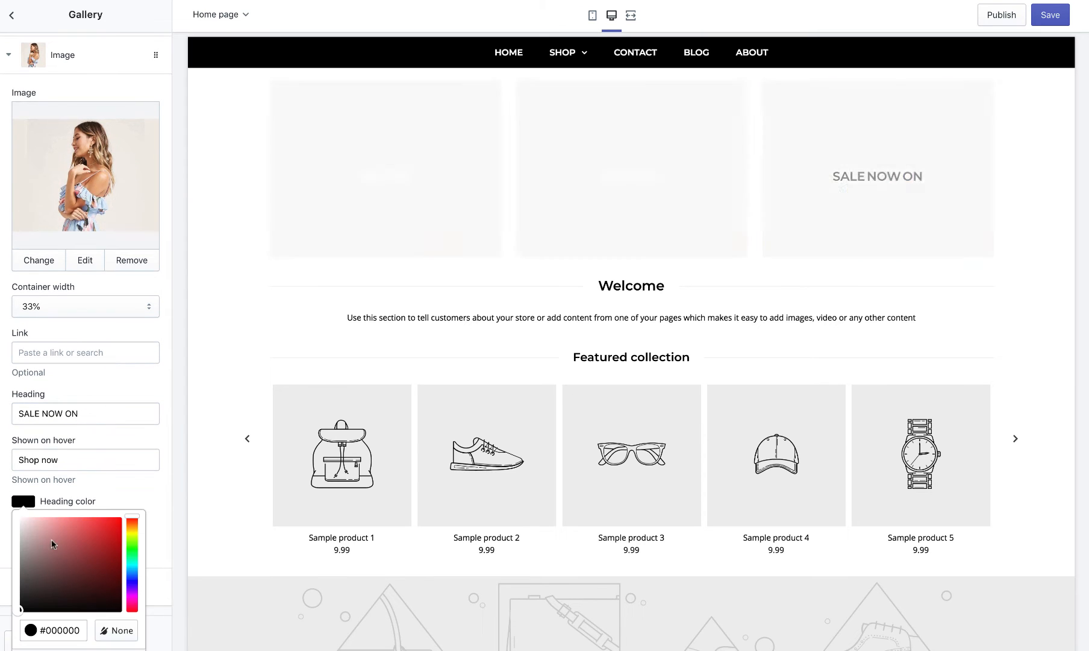
left_click(21, 518)
left_click(123, 503)
left_click(24, 529)
left_click_drag(68, 578, 18, 542)
left_click(129, 511)
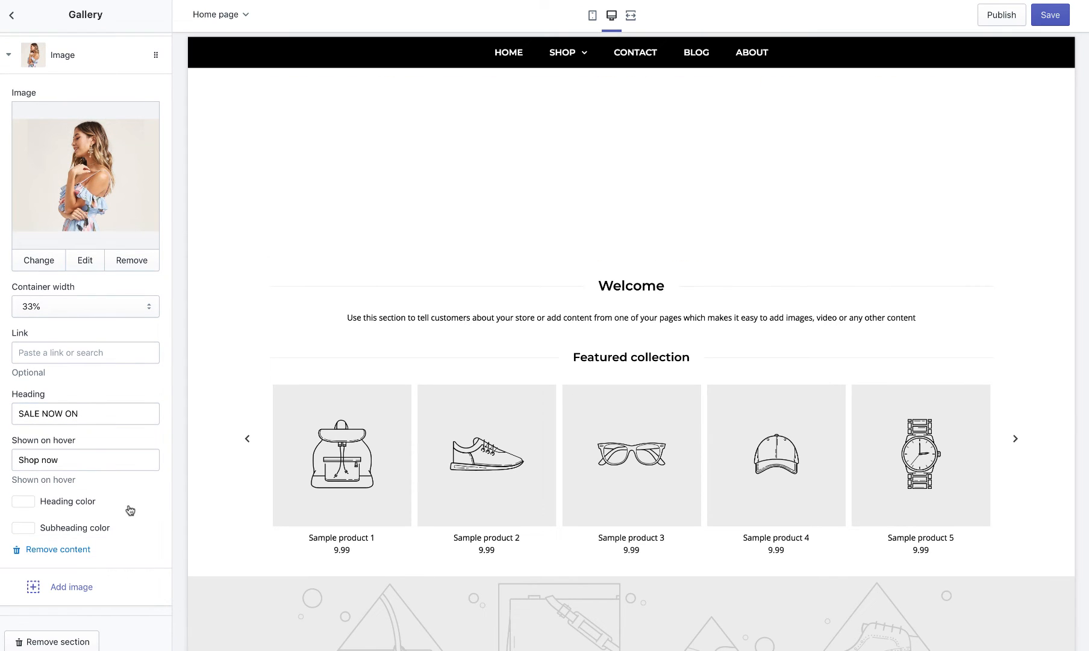
scroll(116, 501, "down", 1)
scroll(132, 564, "up", 4)
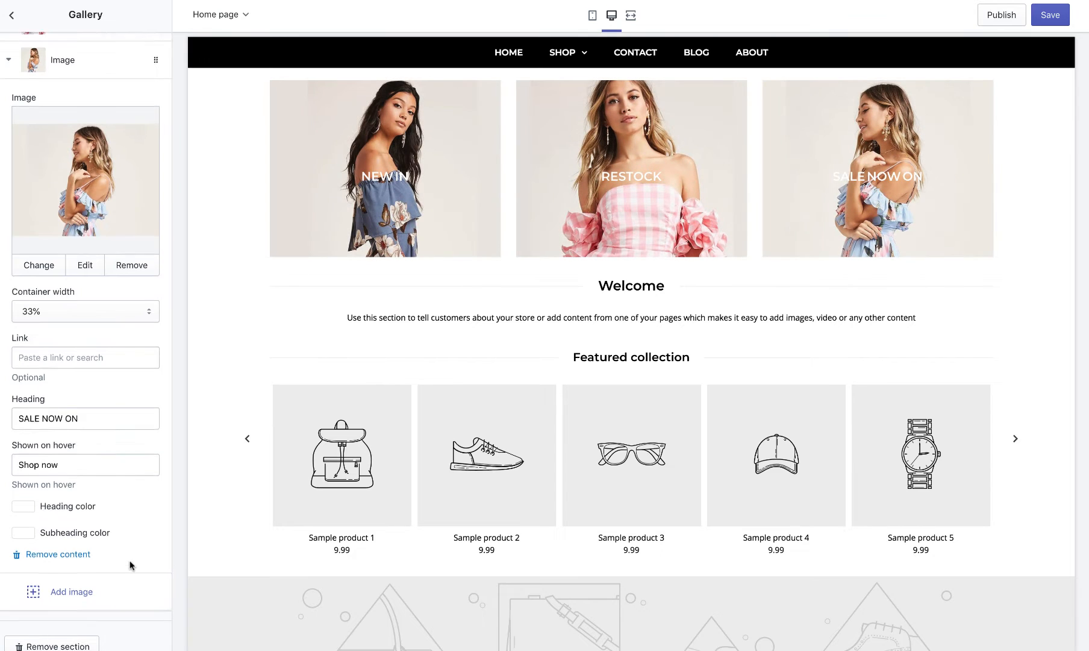
scroll(37, 535, "down", 3)
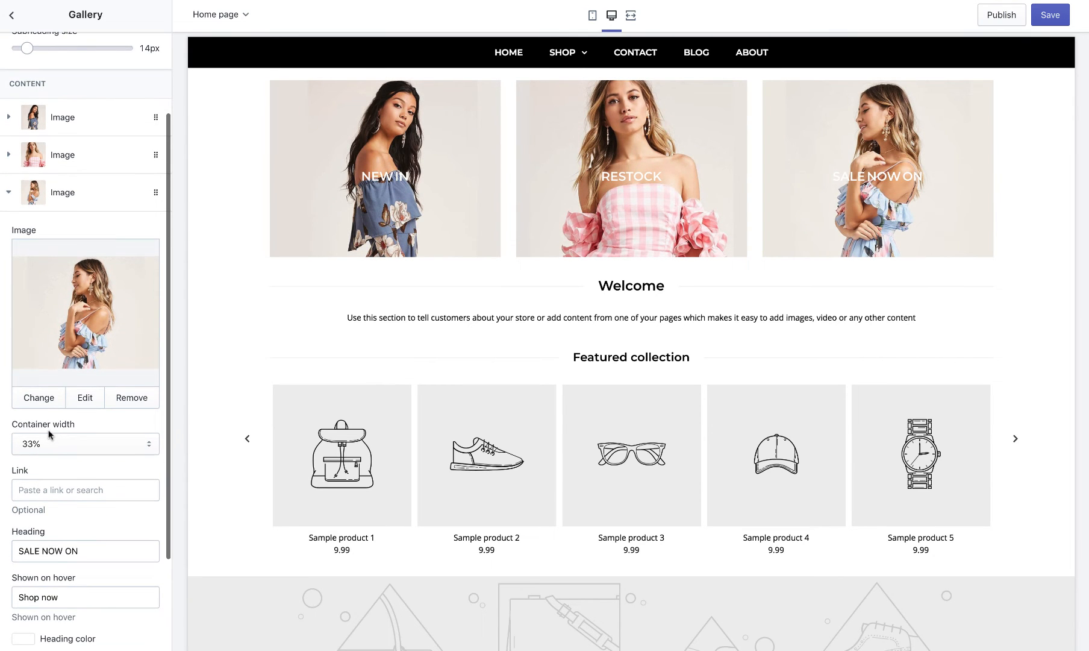
left_click(111, 210)
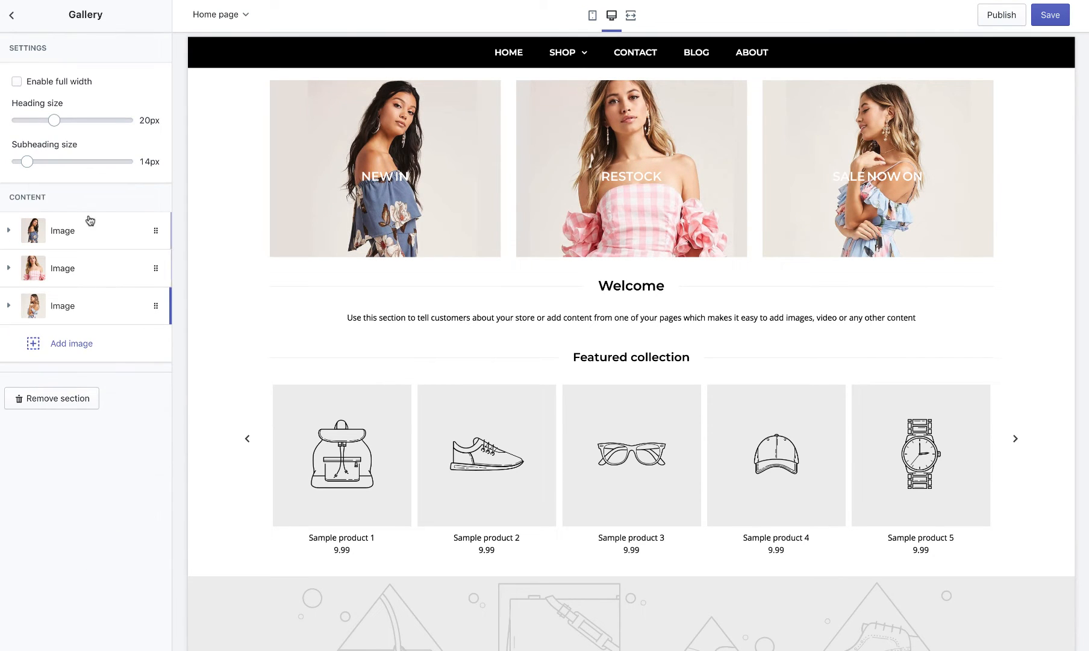
Set the container width of the NEW IN gallery image to 75%.
left_click(89, 221)
scroll(88, 218, "down", 3)
left_click(52, 365)
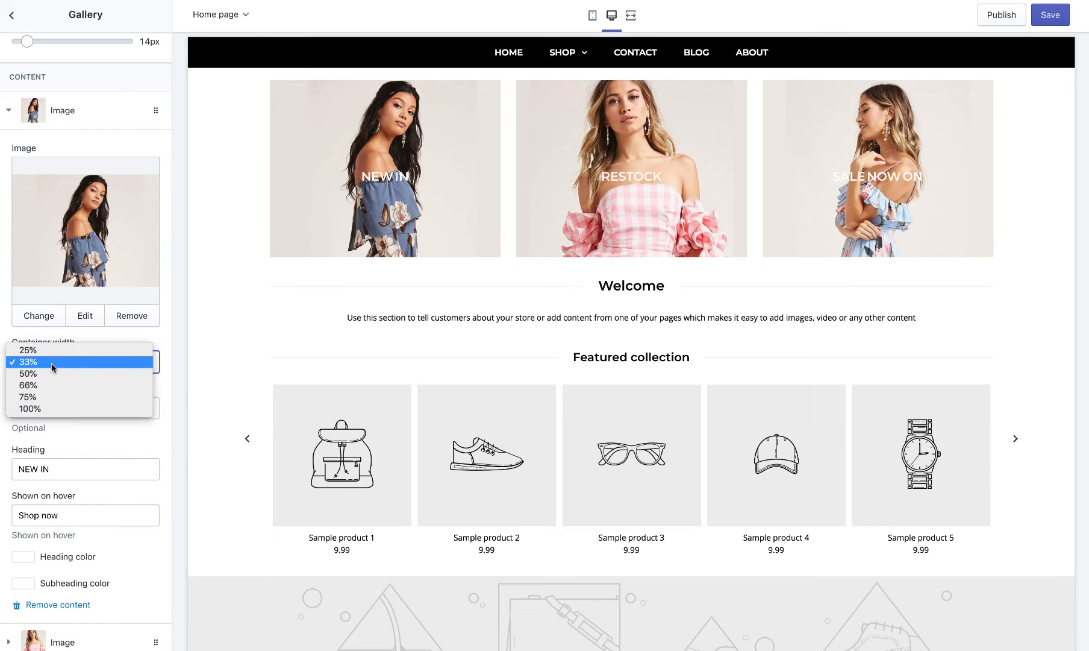
left_click(56, 398)
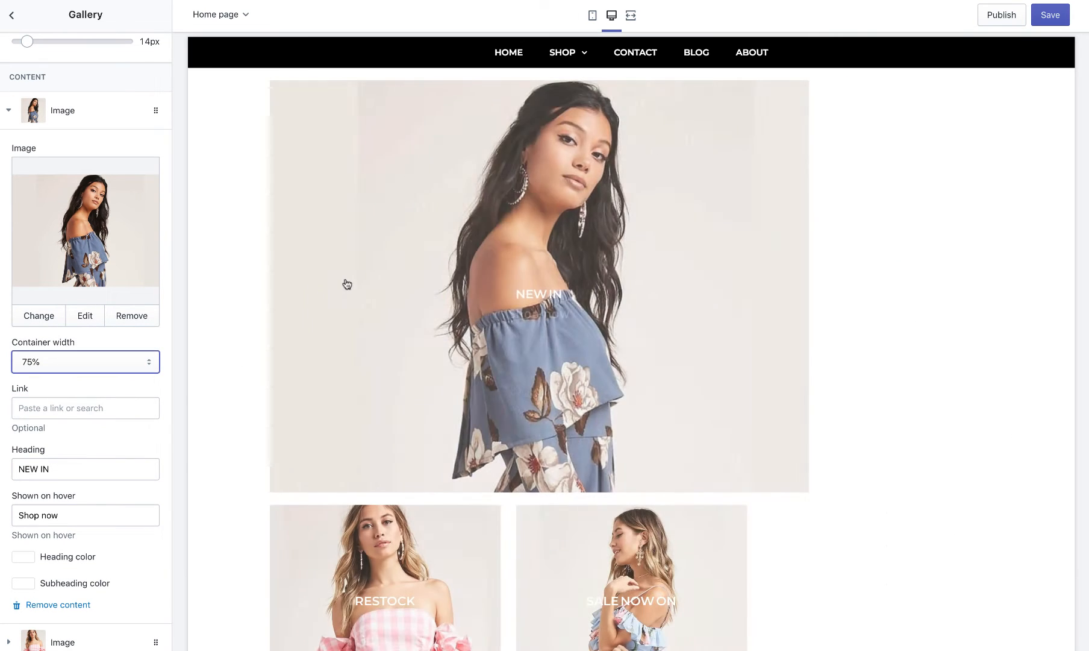
left_click(90, 114)
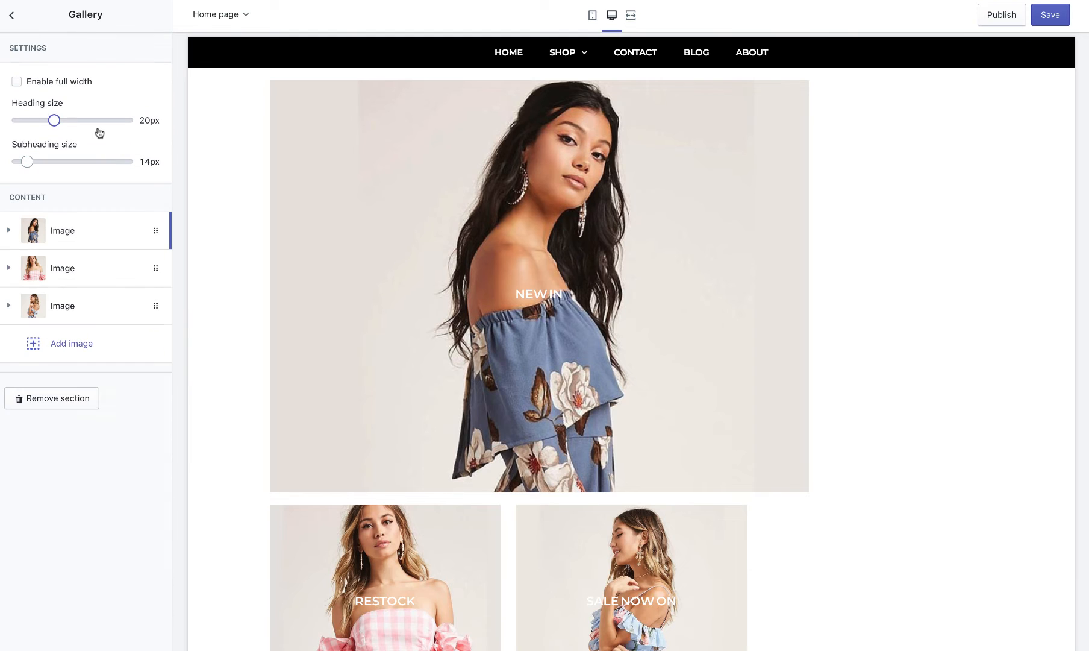
Set the container width of the RESTOCK gallery image to 25%.
left_click(108, 267)
scroll(60, 392, "down", 3)
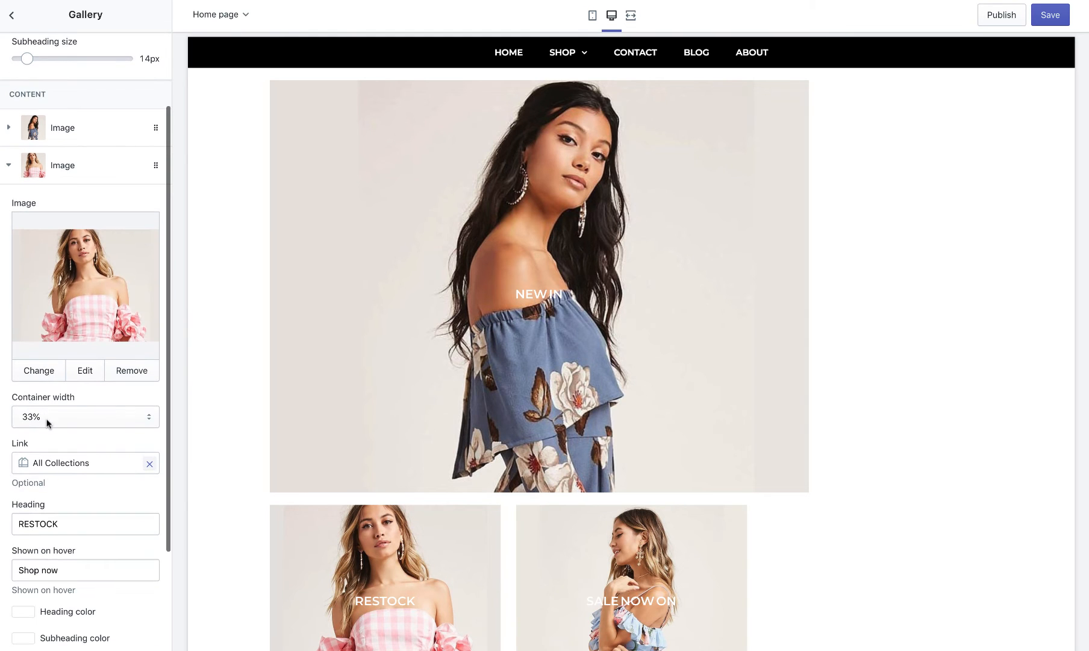
left_click(49, 422)
left_click(57, 406)
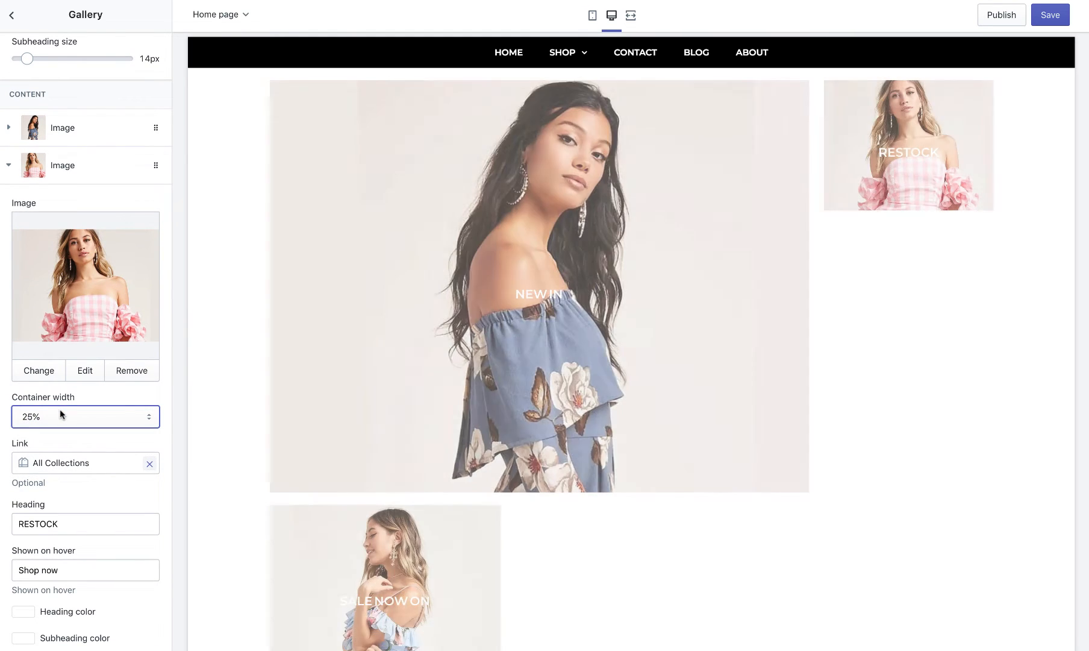
left_click(121, 173)
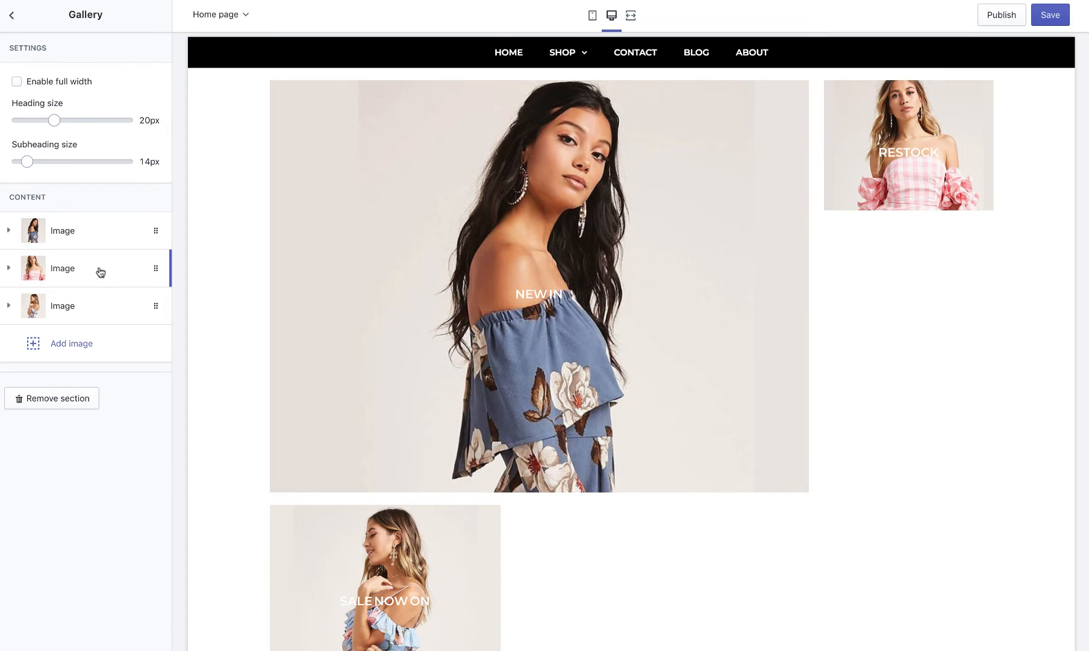
Set the container width of the SALE NOW ON gallery image to 25%.
left_click(106, 306)
left_click(55, 553)
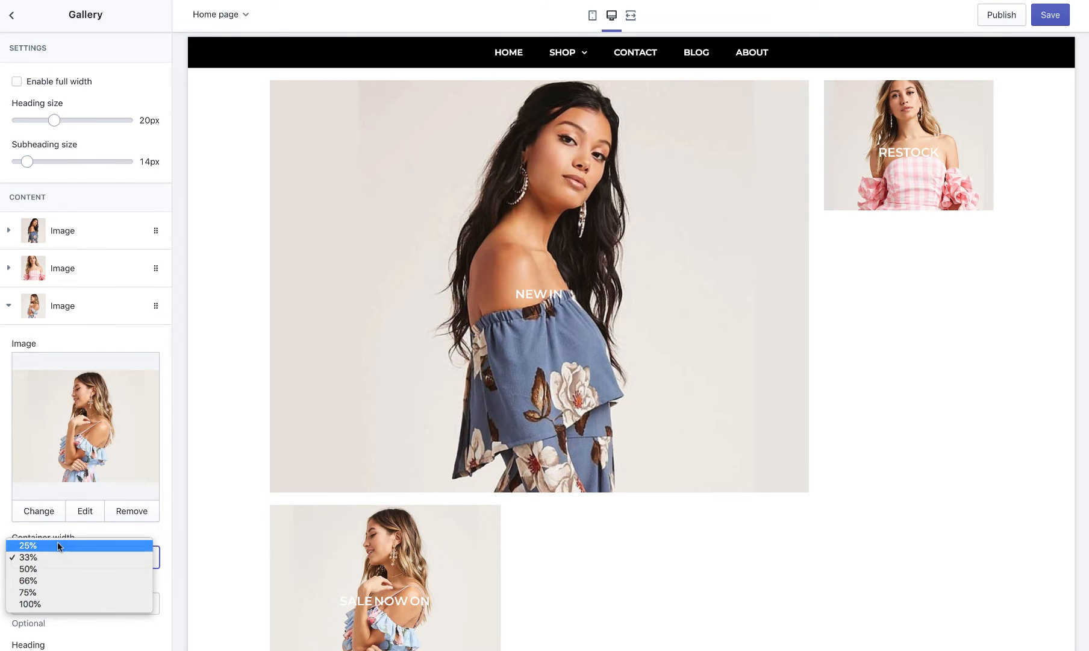
left_click(61, 546)
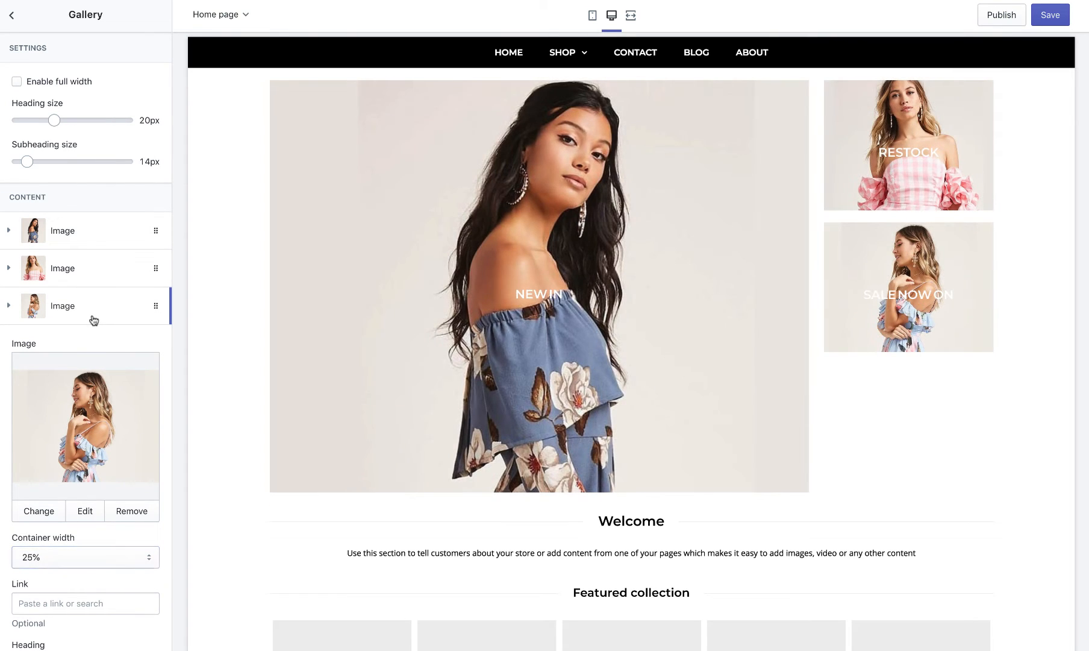
left_click(93, 319)
Add a fourth image to the gallery and fill it with the pink gingham top photo from the library.
left_click(80, 348)
scroll(90, 357, "down", 1)
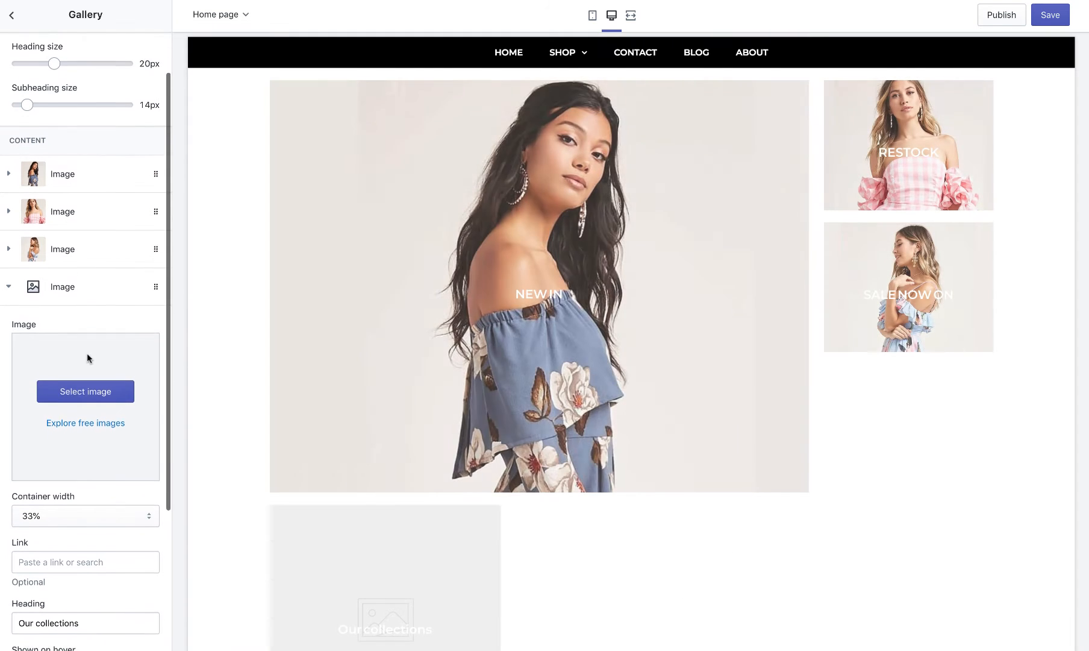
left_click(86, 391)
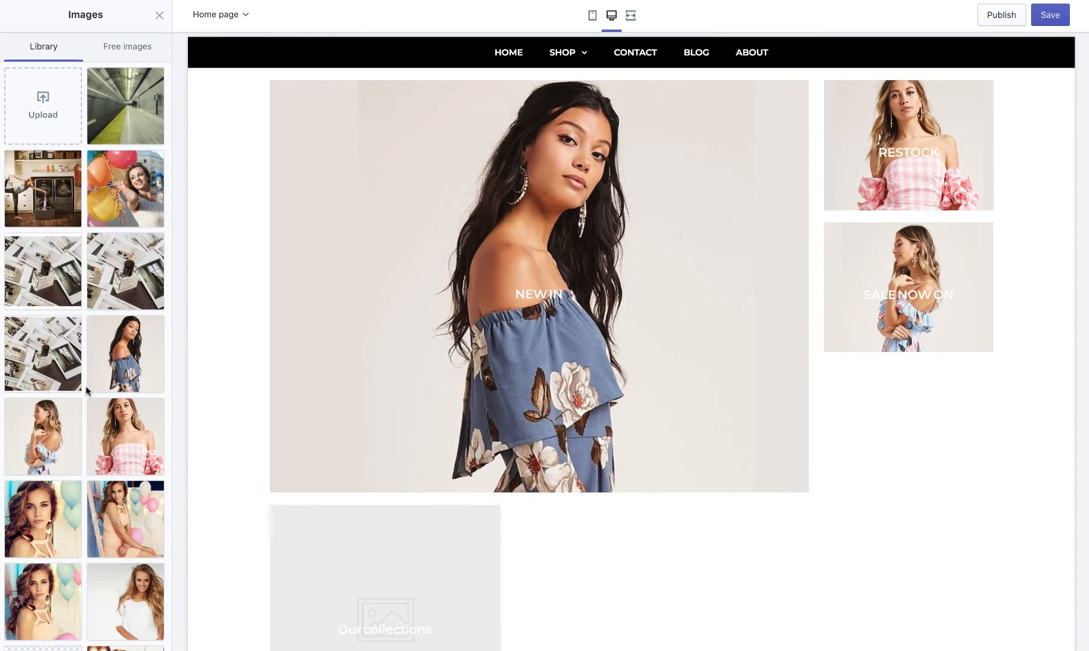
scroll(92, 391, "down", 2)
left_click(128, 323)
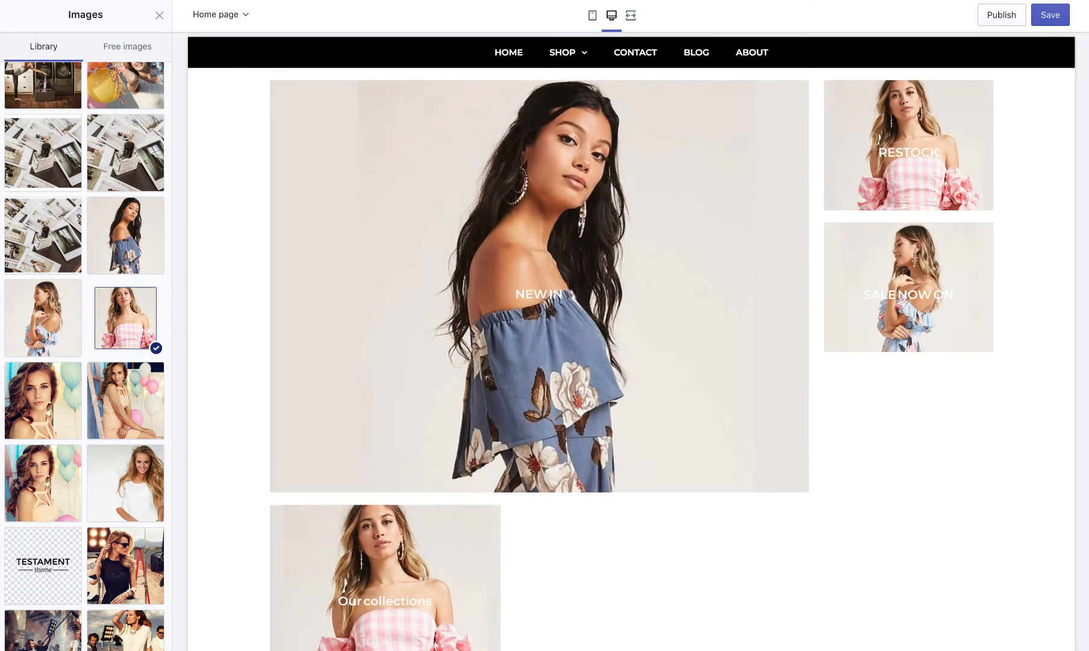
Set the container width of the fourth gallery image, Our collections, to 25%.
left_click(128, 323)
left_click(65, 534)
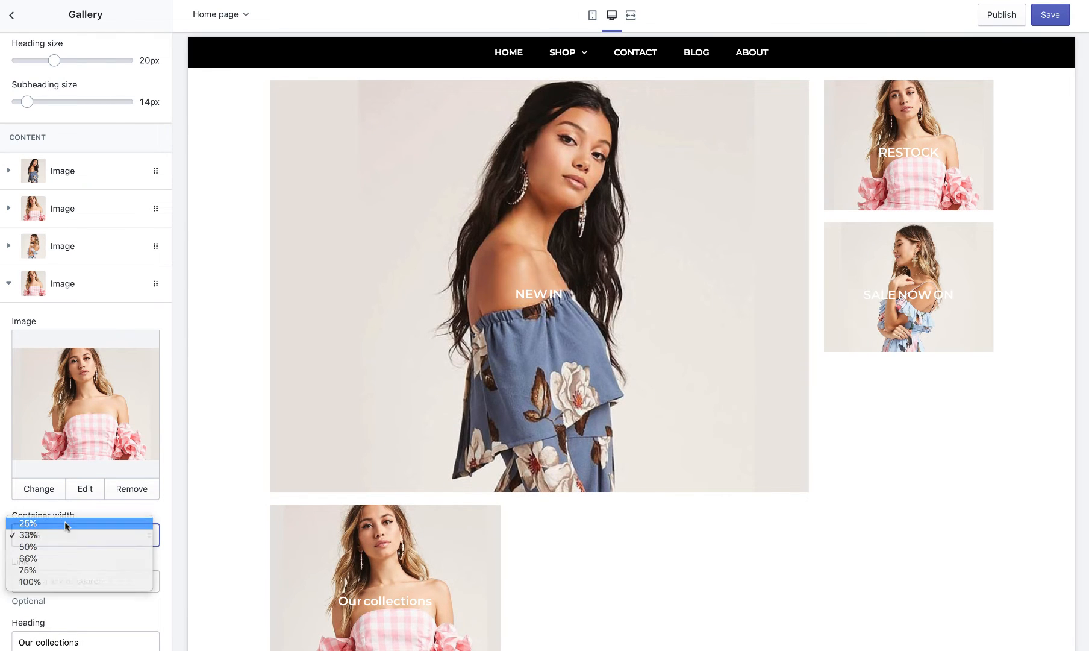
left_click(68, 523)
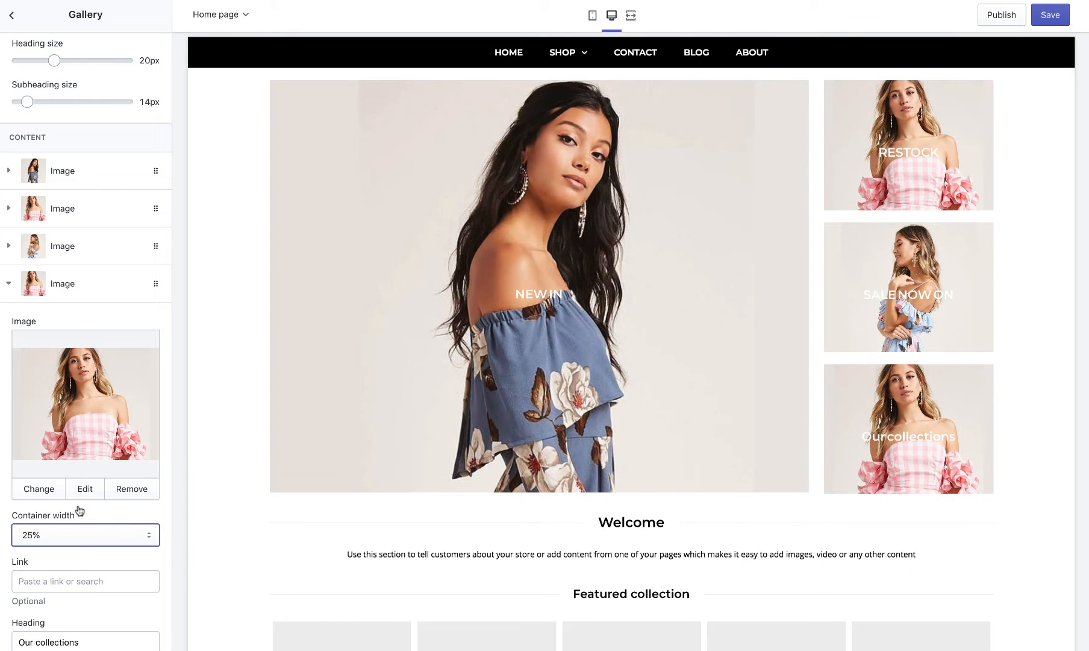
Remove the Our collections image from the gallery and set the SALE NOW ON image's container width to 33%.
scroll(79, 511, "down", 5)
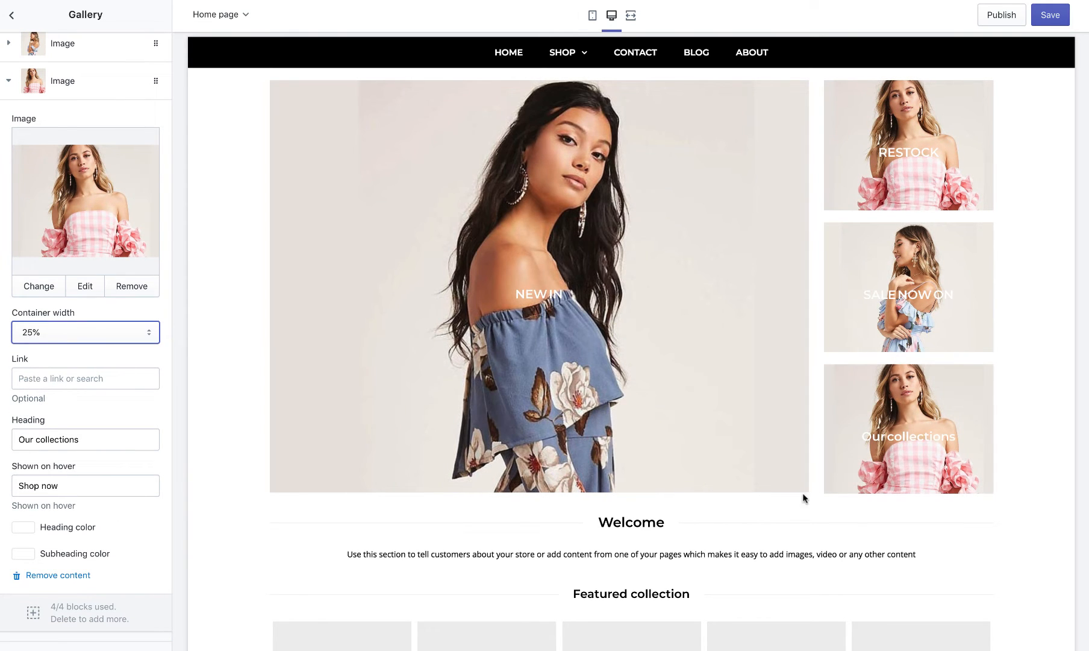
left_click(77, 576)
left_click(84, 306)
left_click(60, 556)
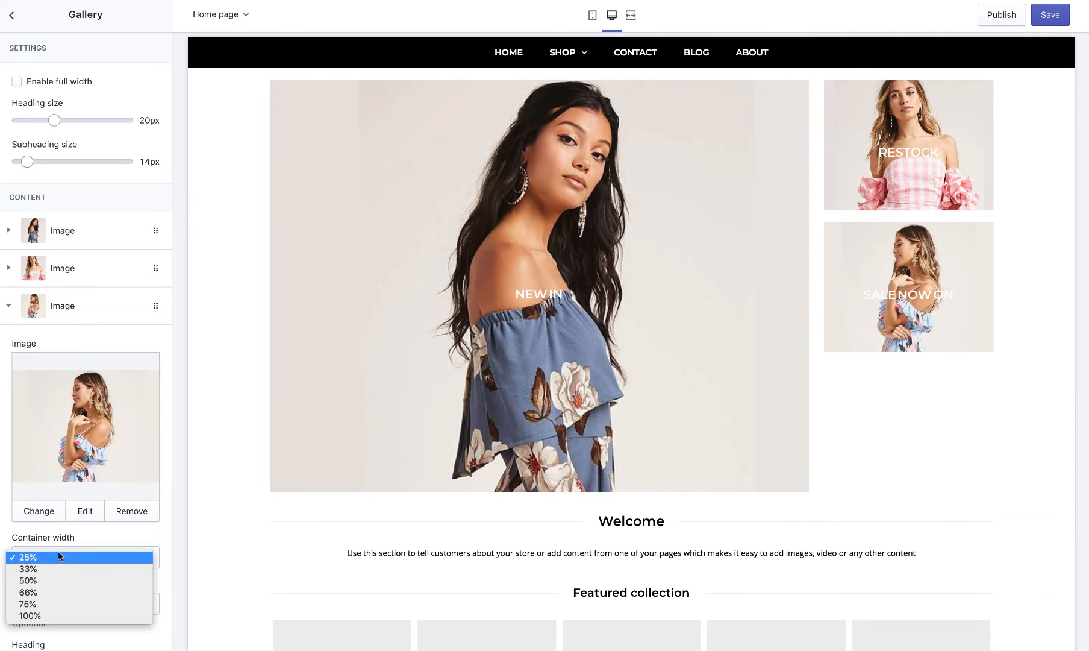
key("Return")
Set the container width of the RESTOCK and NEW IN gallery images to 33%.
left_click(90, 275)
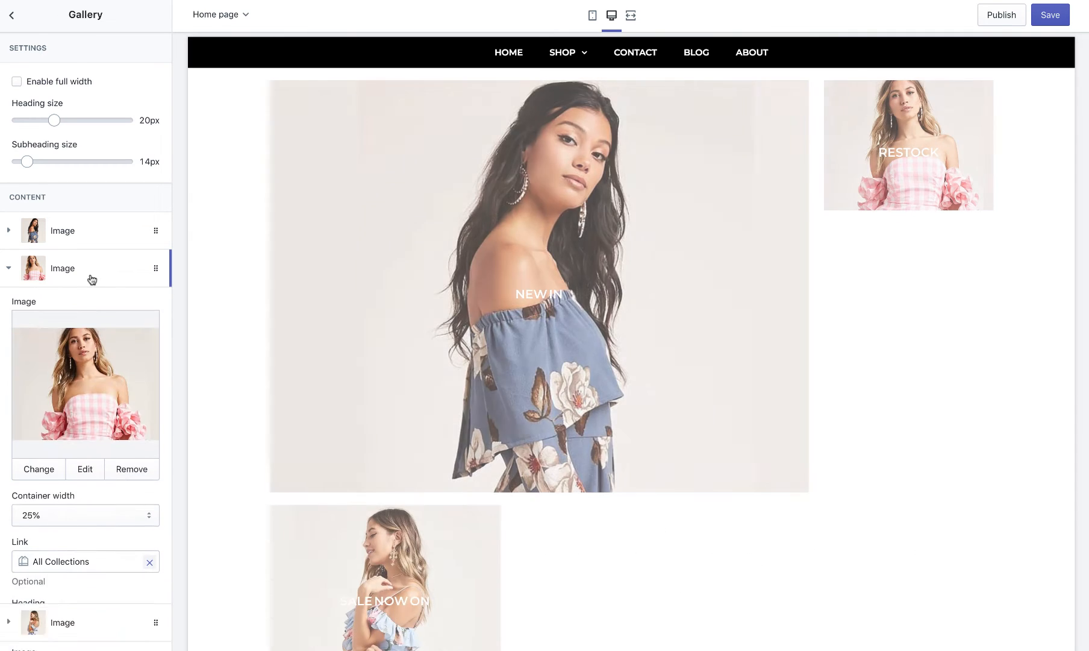
left_click(69, 519)
left_click(70, 531)
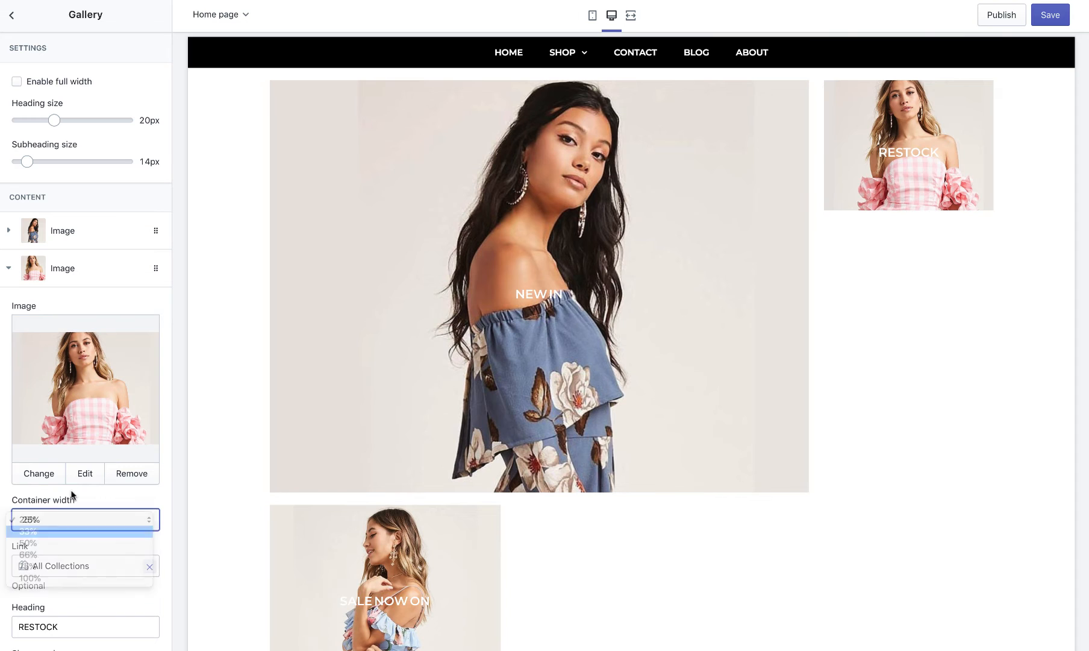
left_click(91, 237)
left_click(59, 483)
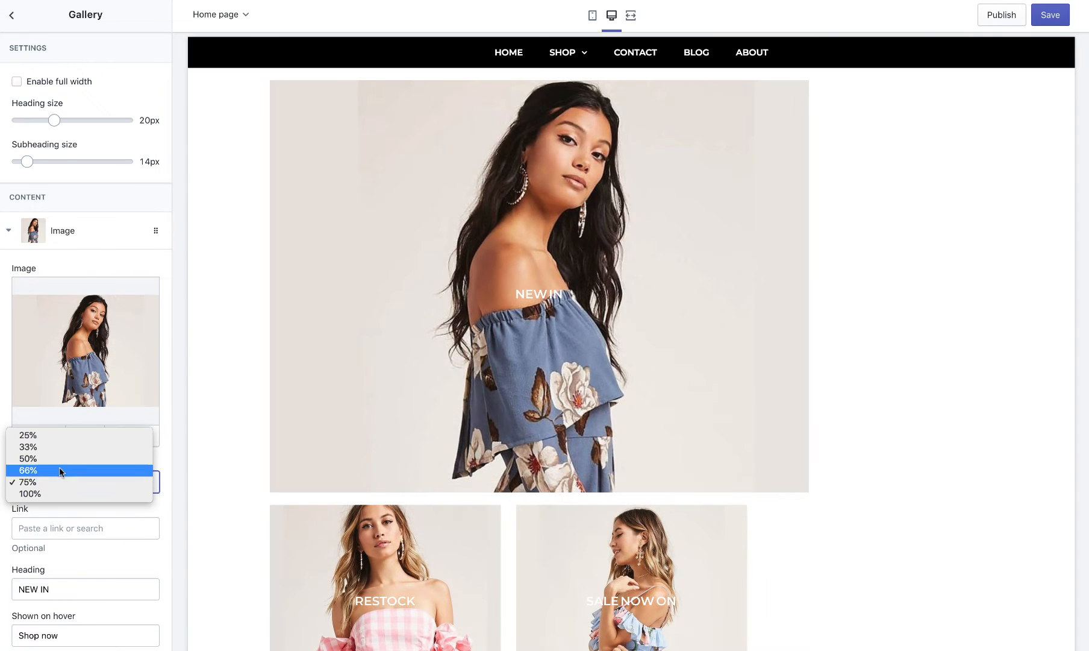
left_click(61, 446)
left_click(97, 233)
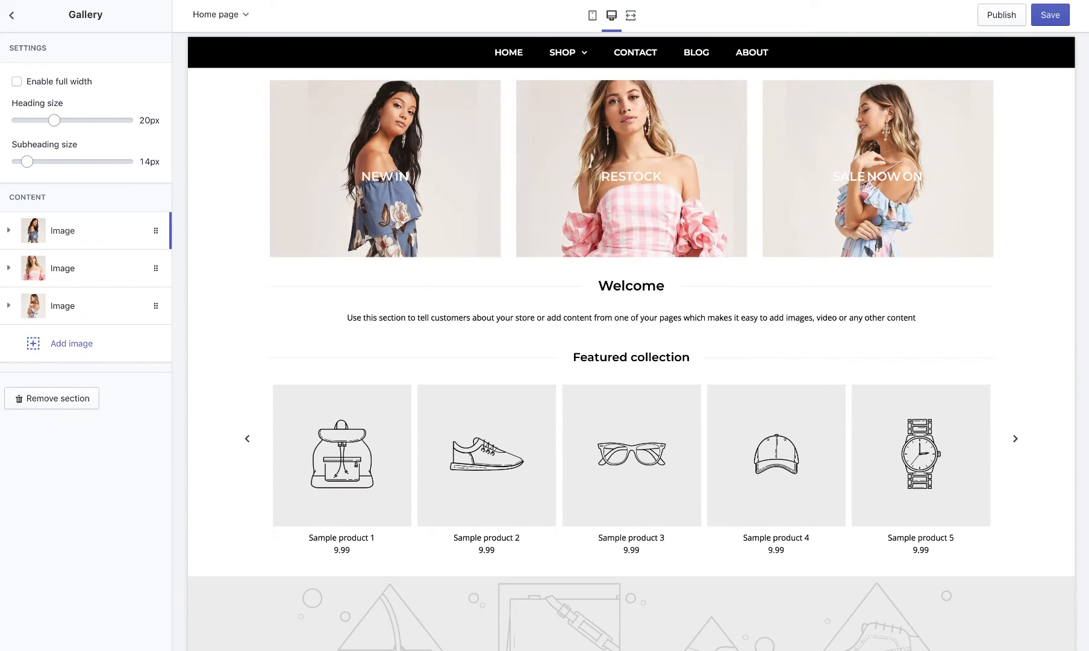
Open the Welcome section and change its heading to "This is a demo".
left_click(13, 17)
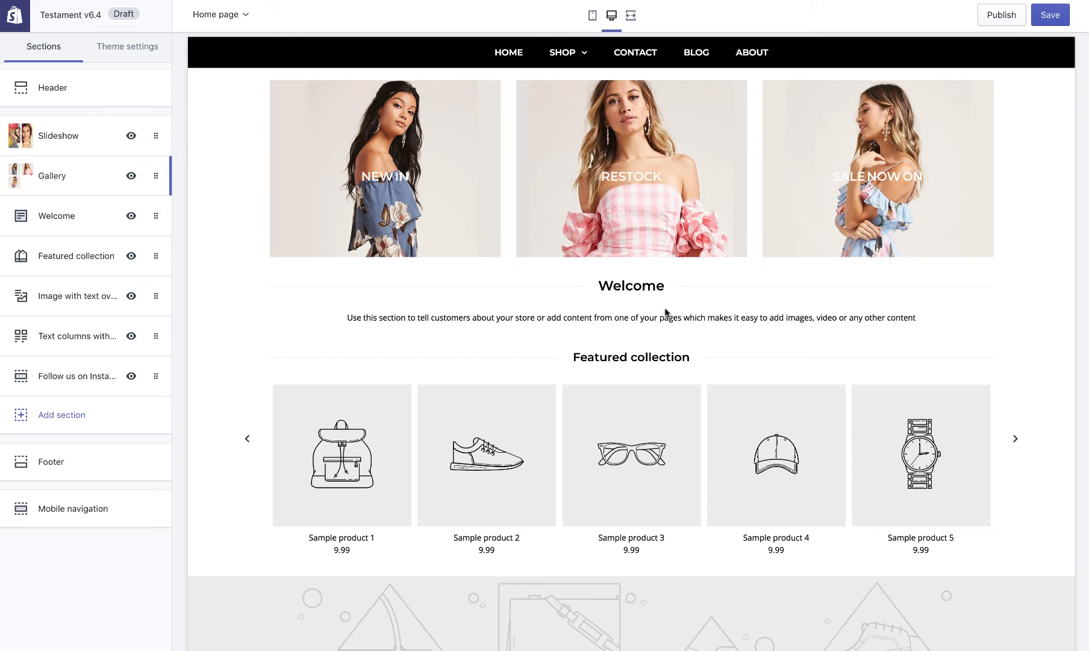
scroll(665, 312, "up", 5)
scroll(663, 306, "down", 6)
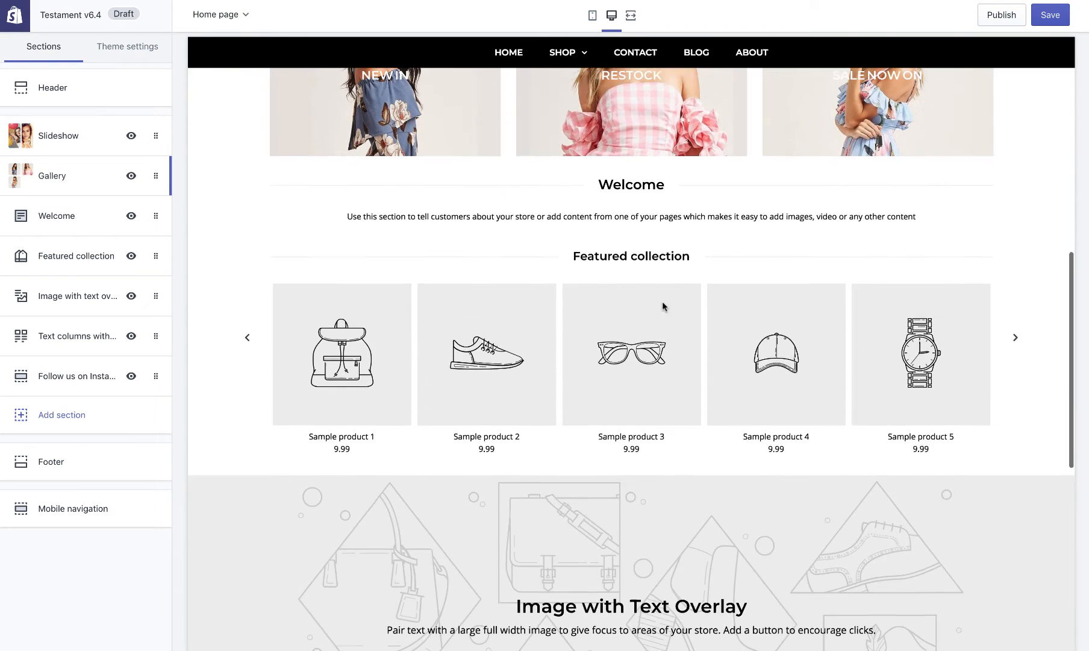
left_click(41, 223)
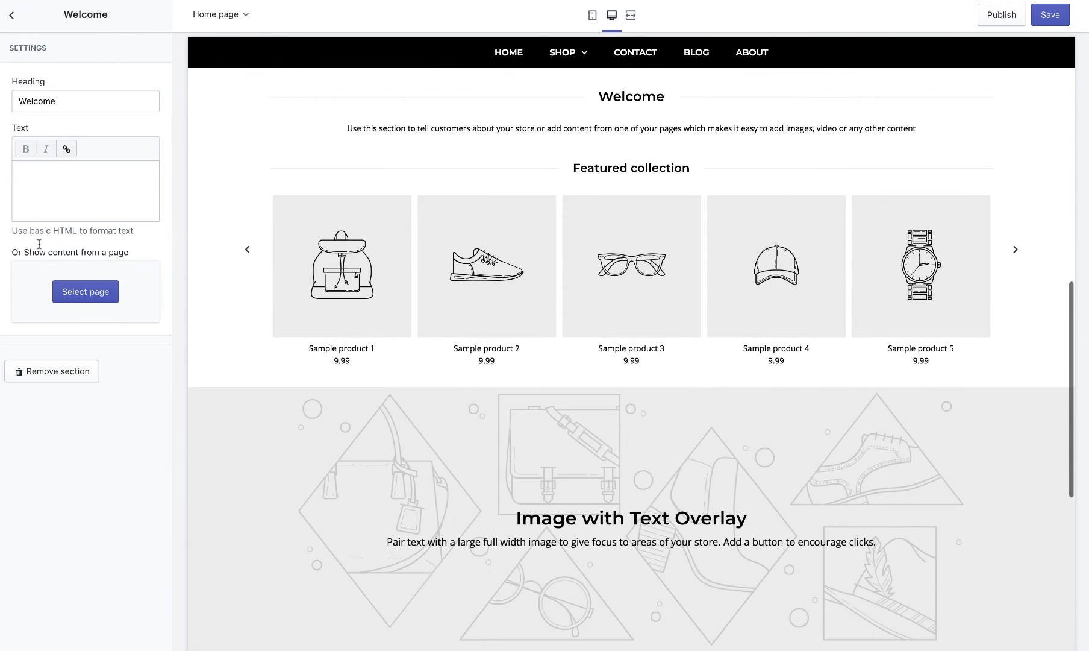
left_click(76, 106)
key("super+a")
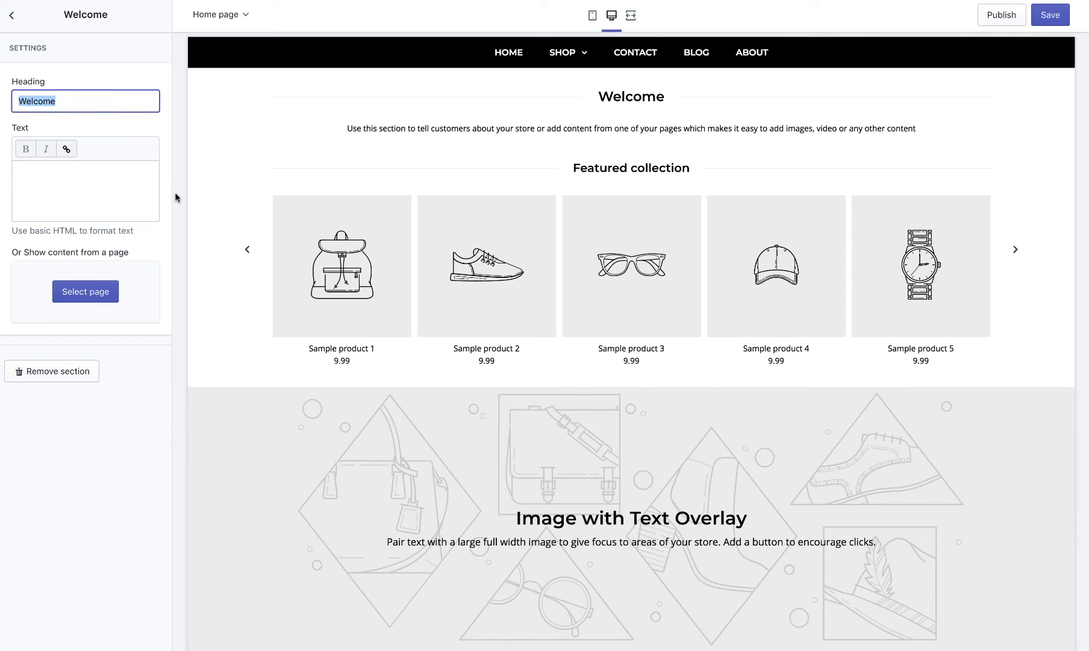
type("Thi")
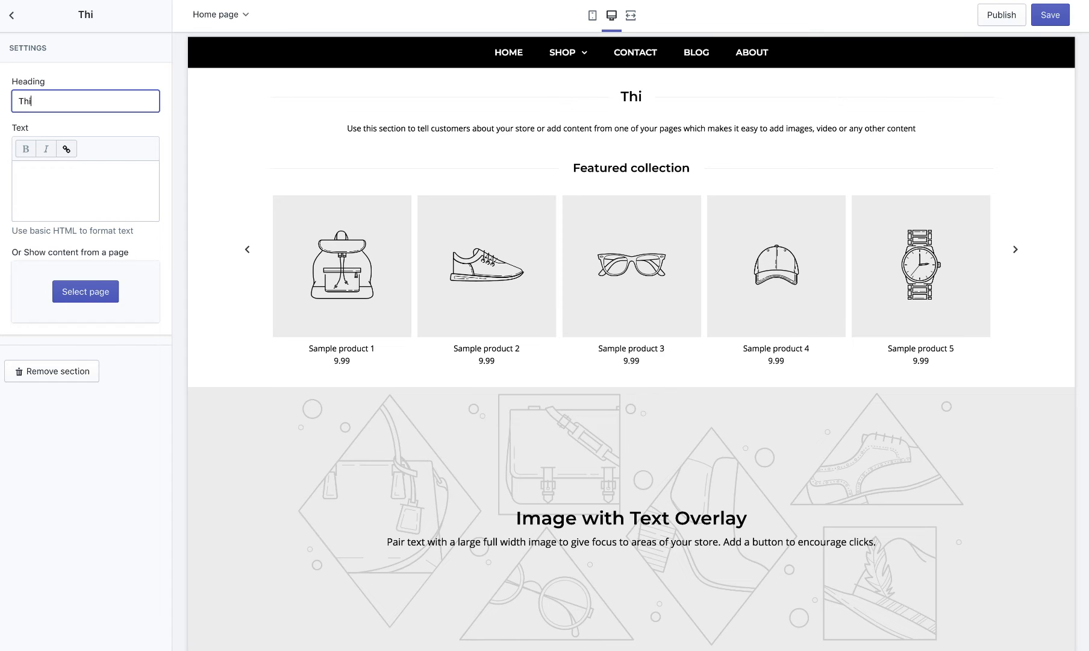
type("s is a demo")
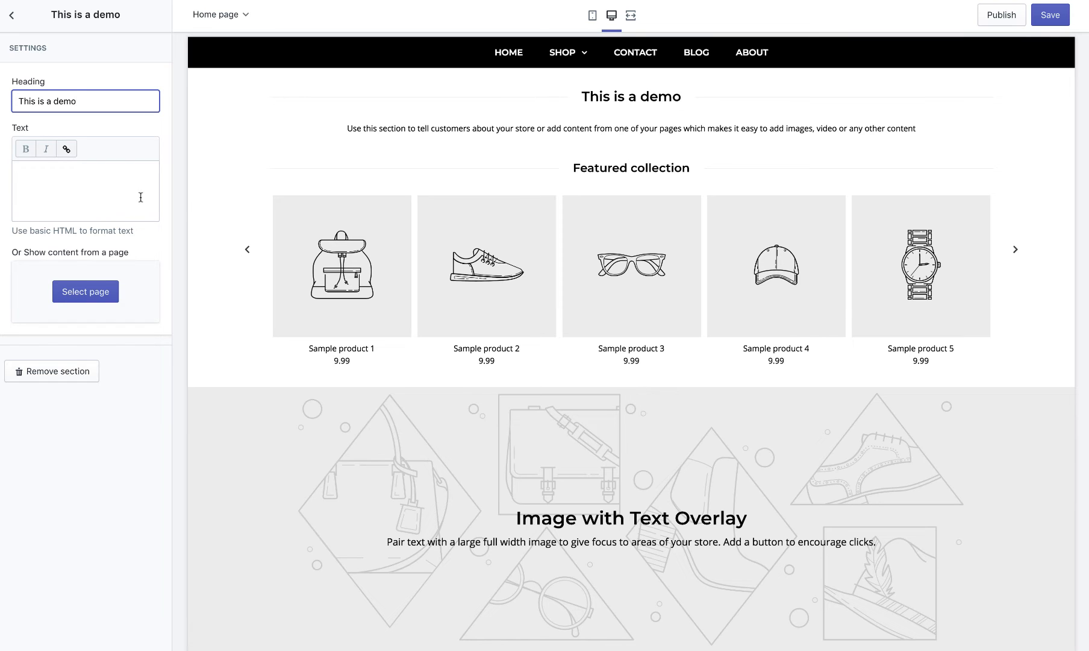
Enter the section text "Welcome to the video / demo store" and, on a new line, "we hope you like it... any questions please just ask!".
left_click(140, 197)
type("Welcome to the video / demo store")
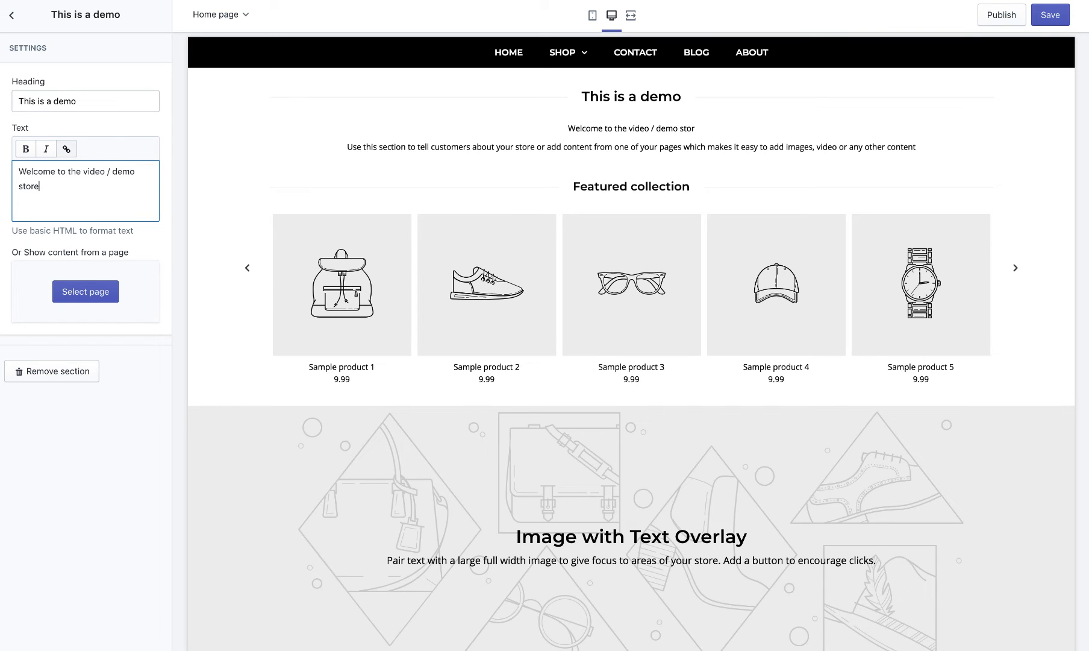
key("Return")
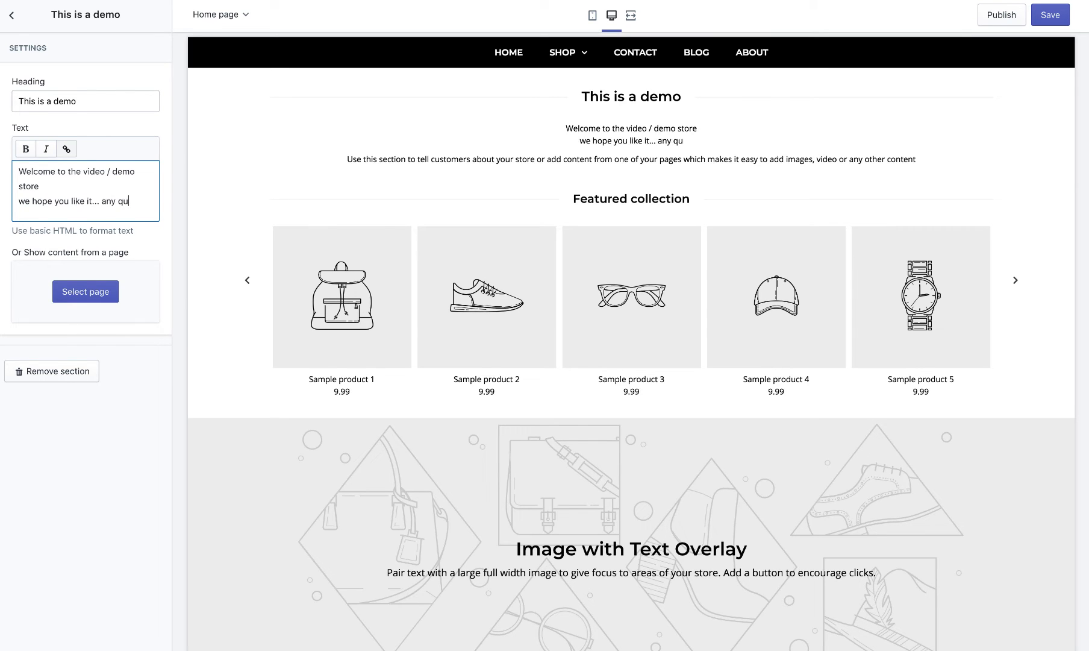
type("stions")
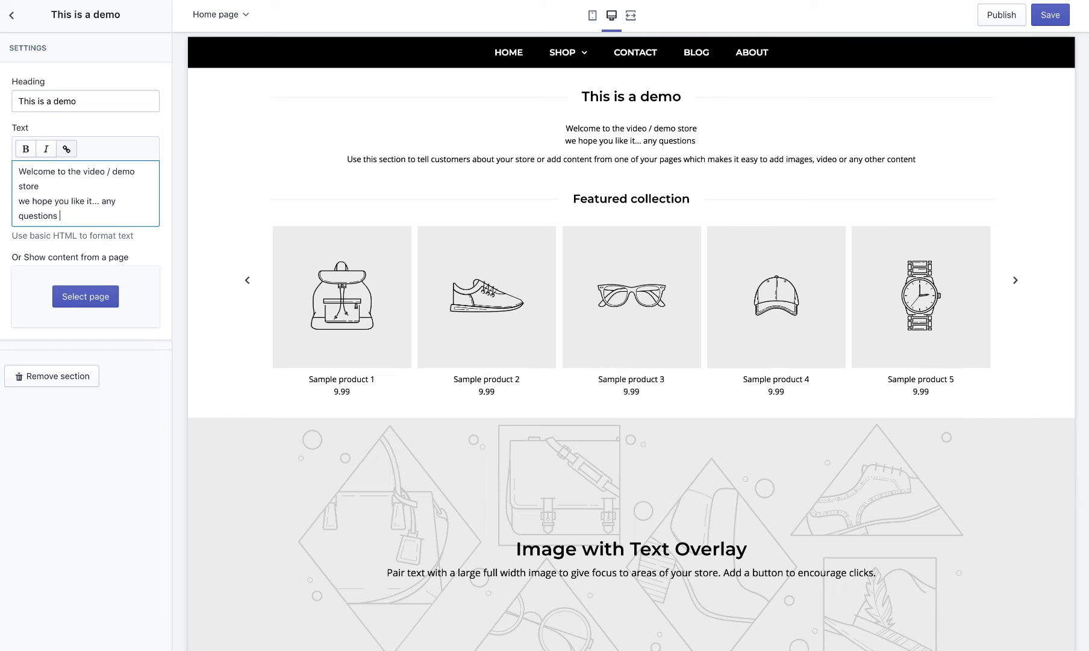
type(" please j")
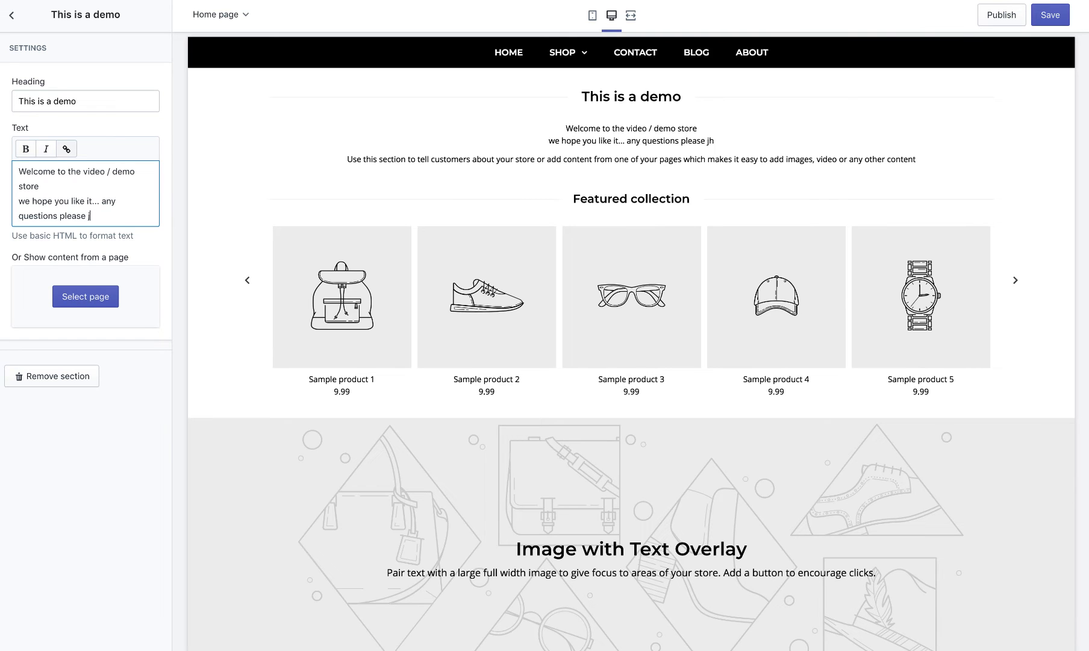
type("ust ask!")
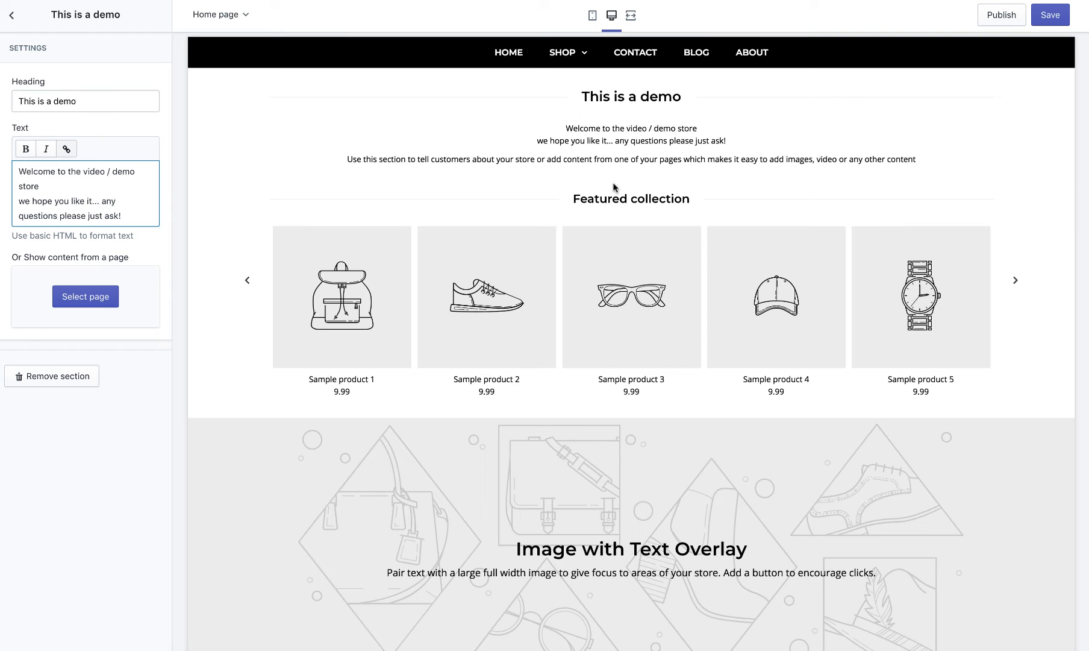
Try out the About Us page as the section's content and leave the page selection without keeping it.
left_click(71, 304)
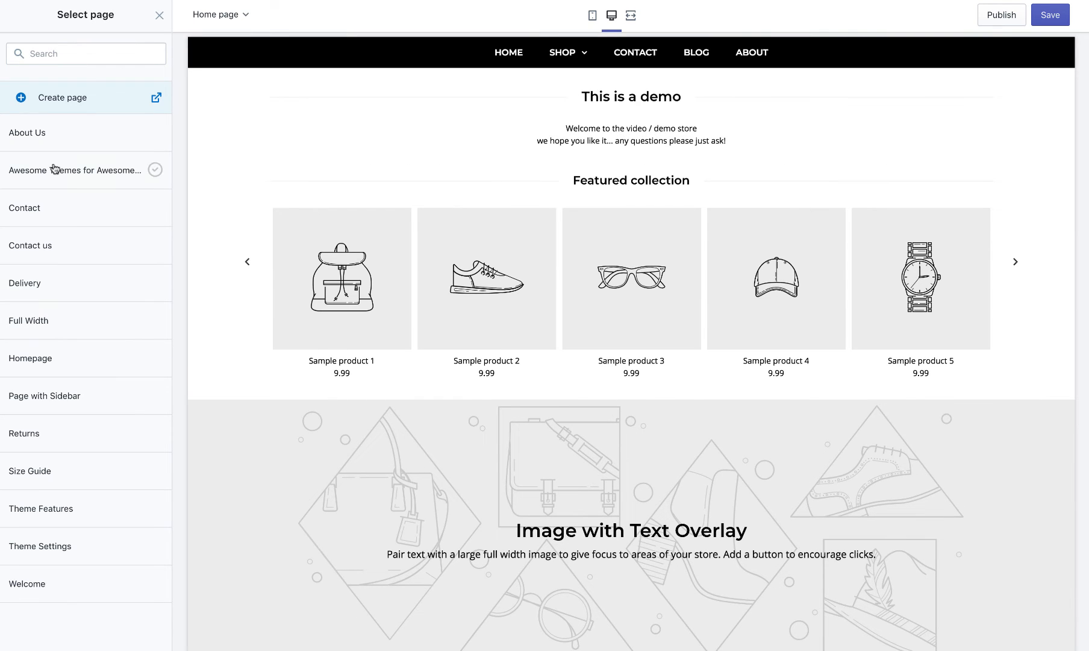
left_click(49, 148)
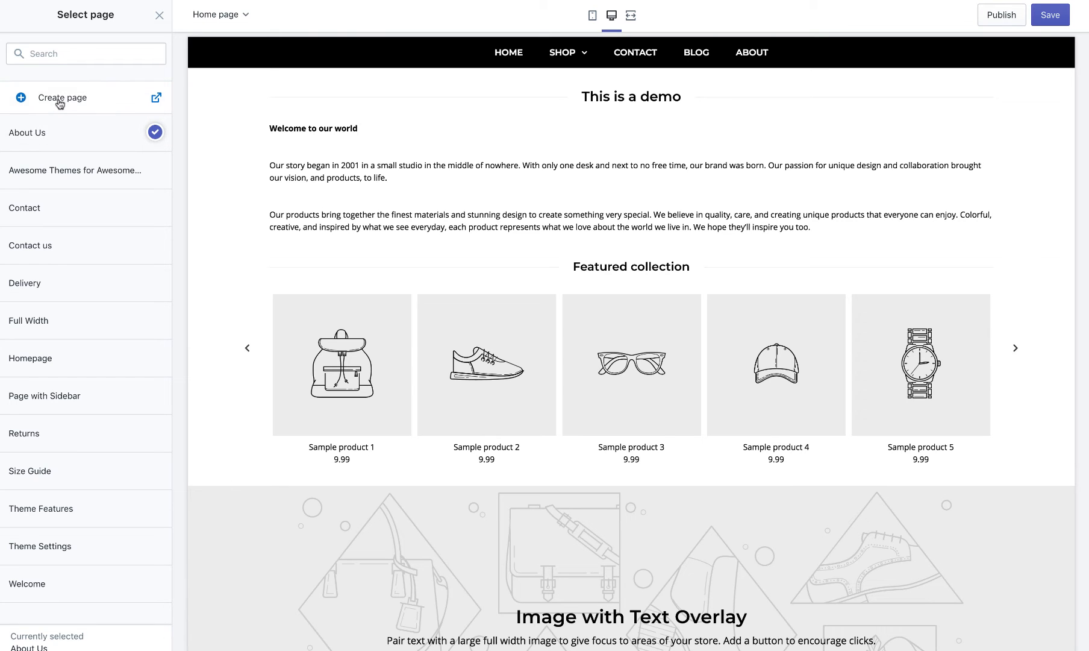
left_click(159, 15)
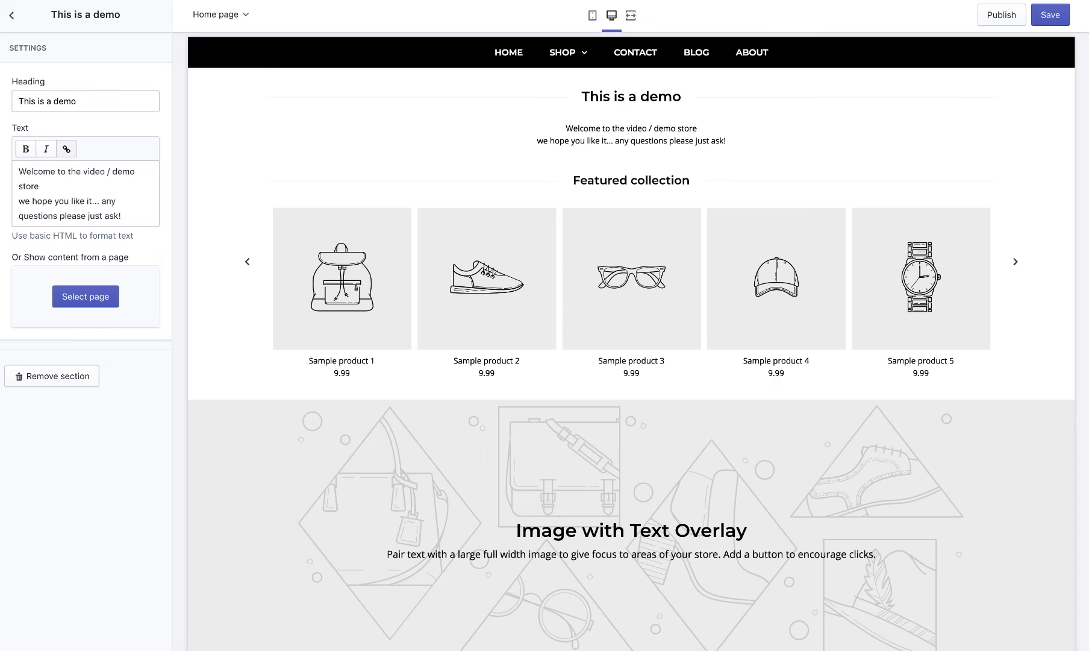
Save the theme changes and move the "This is a demo" section above the Gallery section.
left_click(1041, 19)
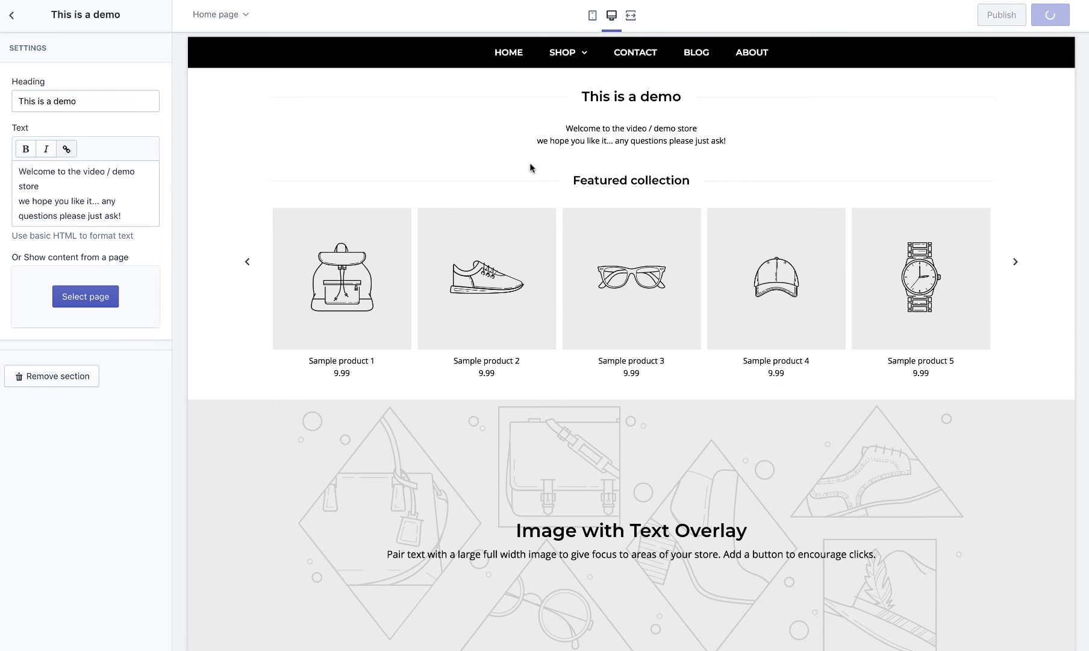
left_click(13, 17)
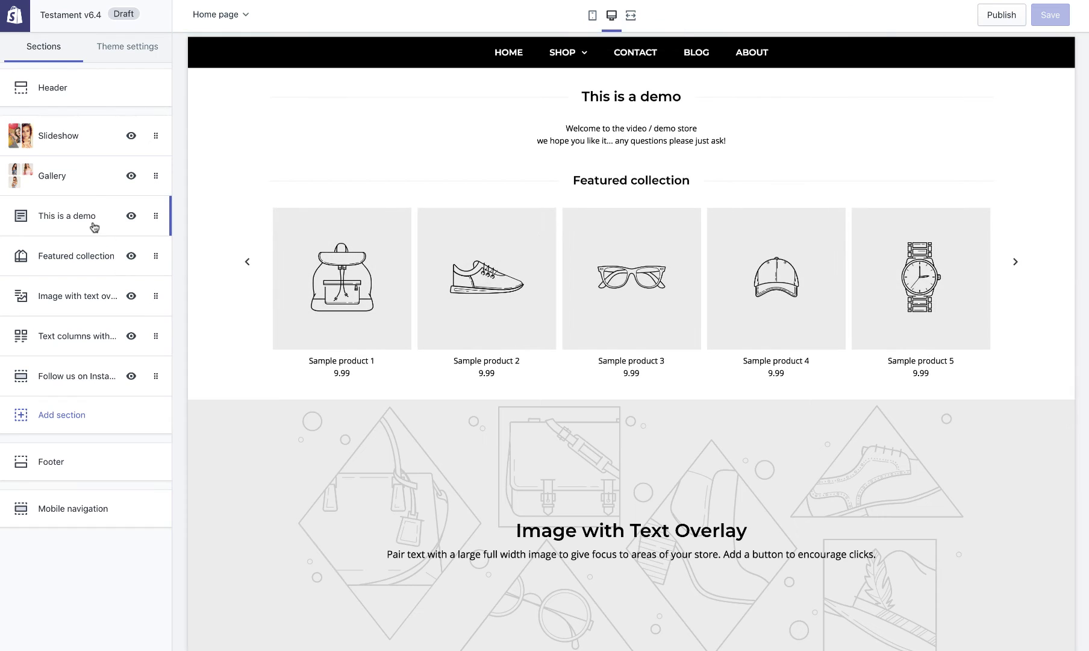
left_click_drag(92, 224, 91, 176)
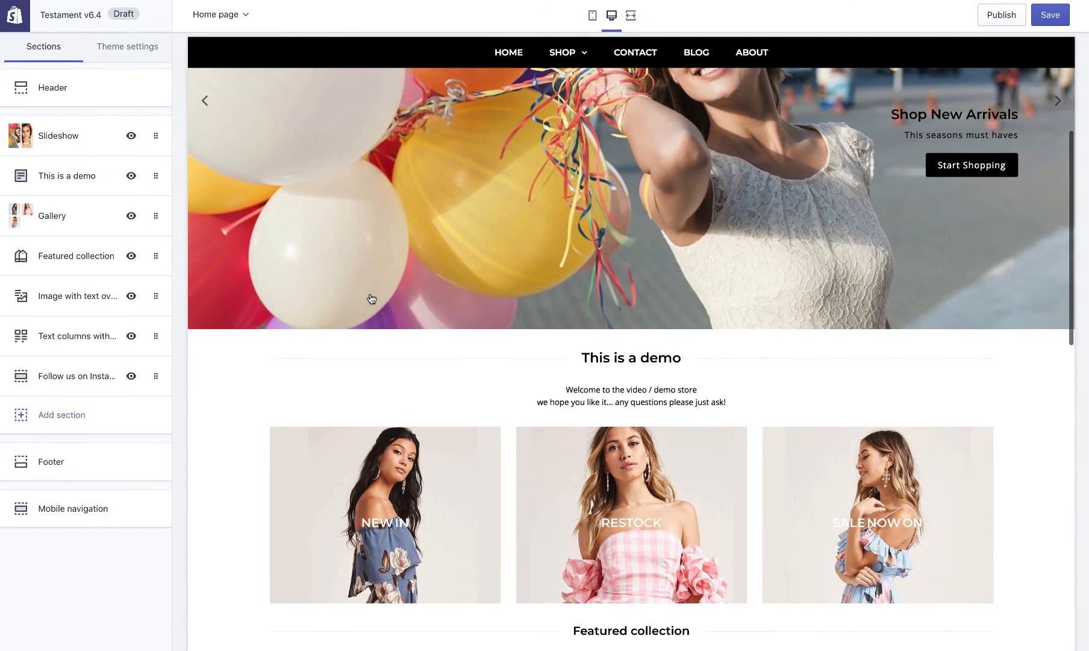
Replace the text section's heading with "Demo" and move the Gallery section back above it.
left_click(73, 181)
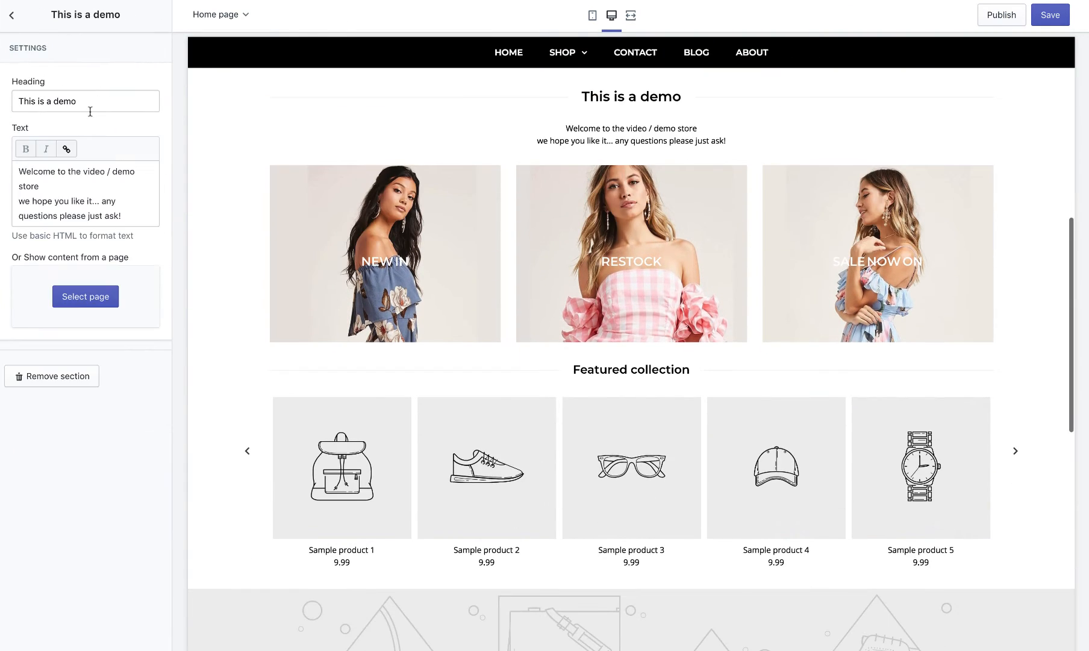
triple_click(87, 103)
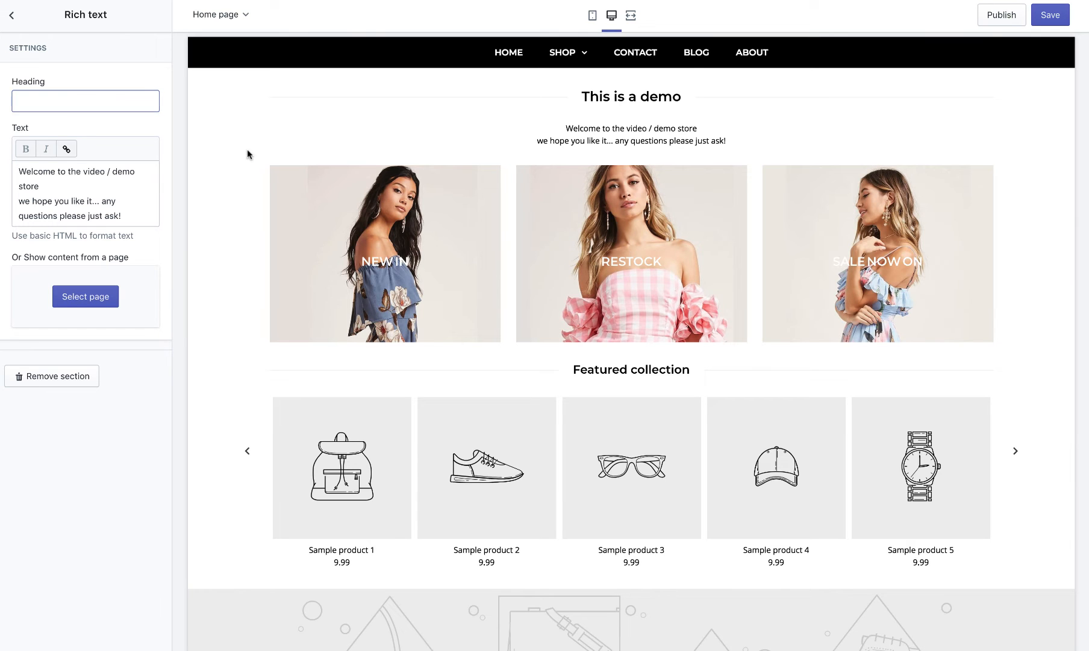
left_click(207, 233)
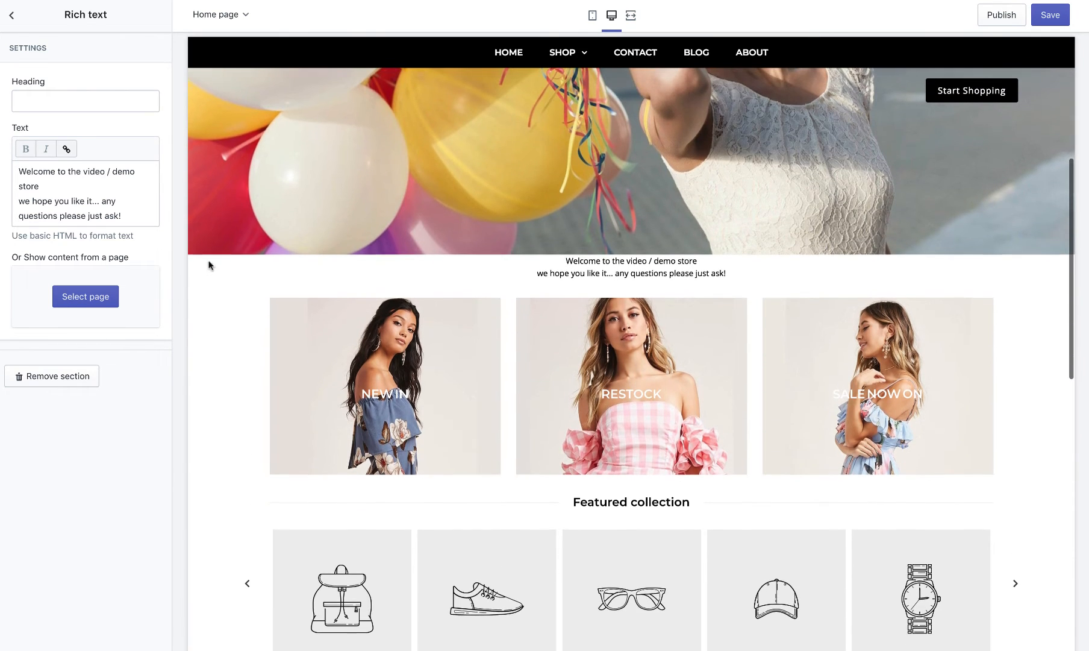
left_click(47, 102)
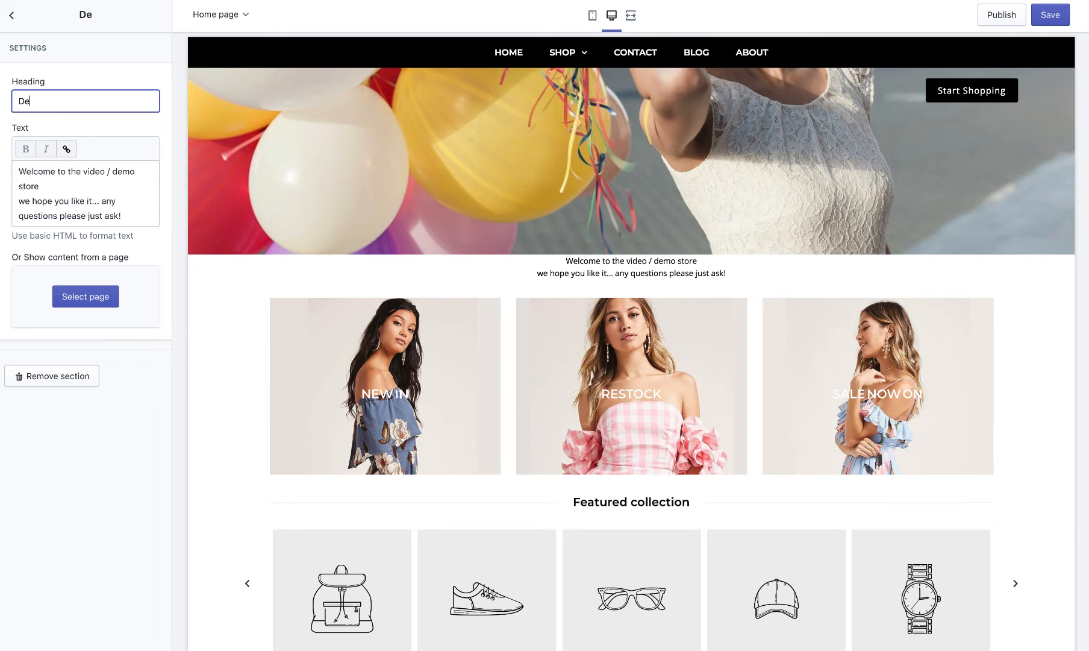
left_click(12, 11)
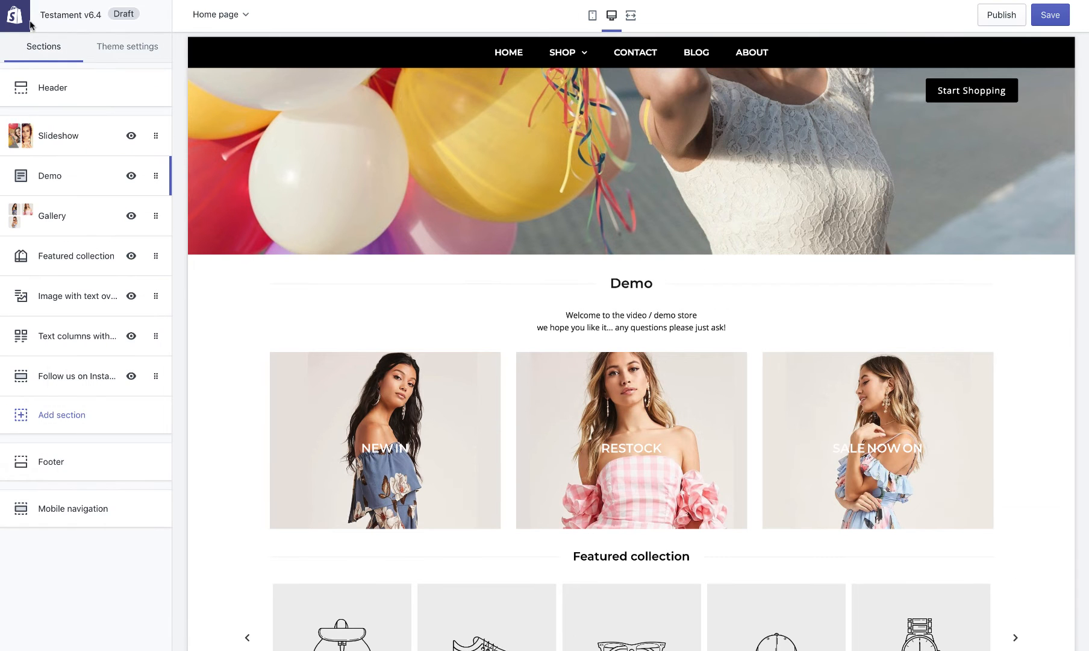
left_click_drag(67, 217, 68, 217)
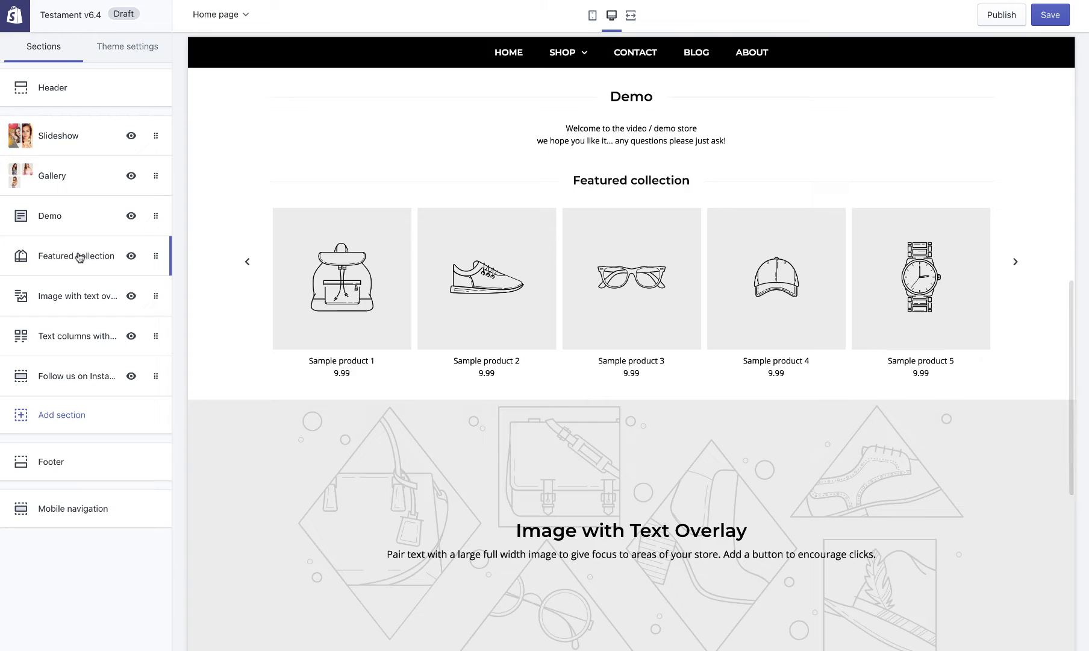
Assign the Best Selling collection to the Featured collection section.
left_click(79, 256)
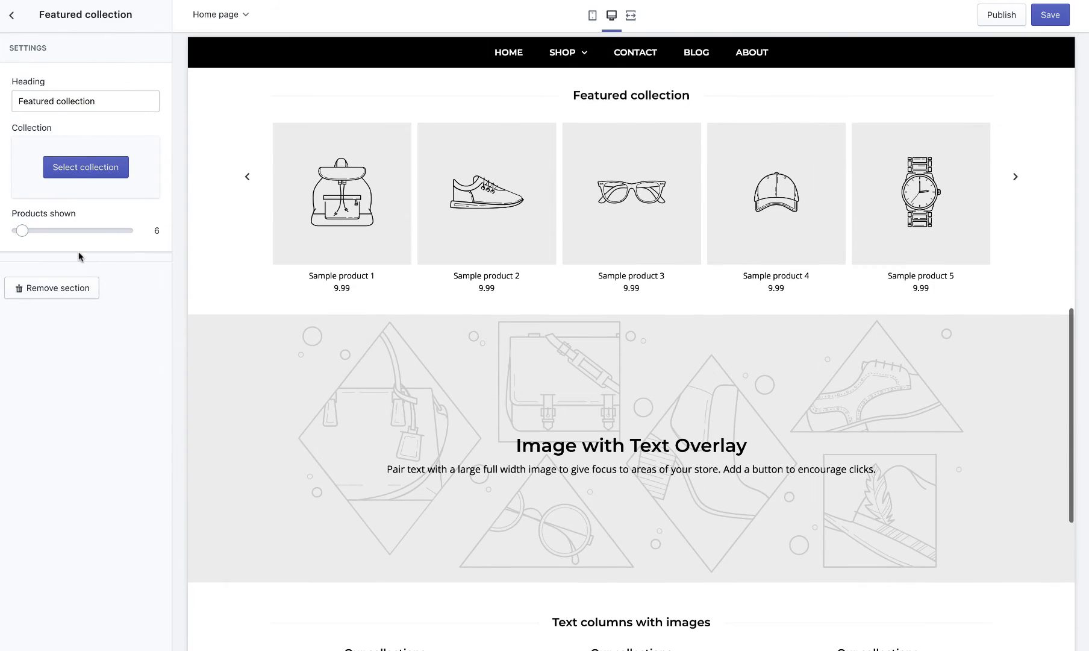
left_click(84, 169)
left_click(74, 139)
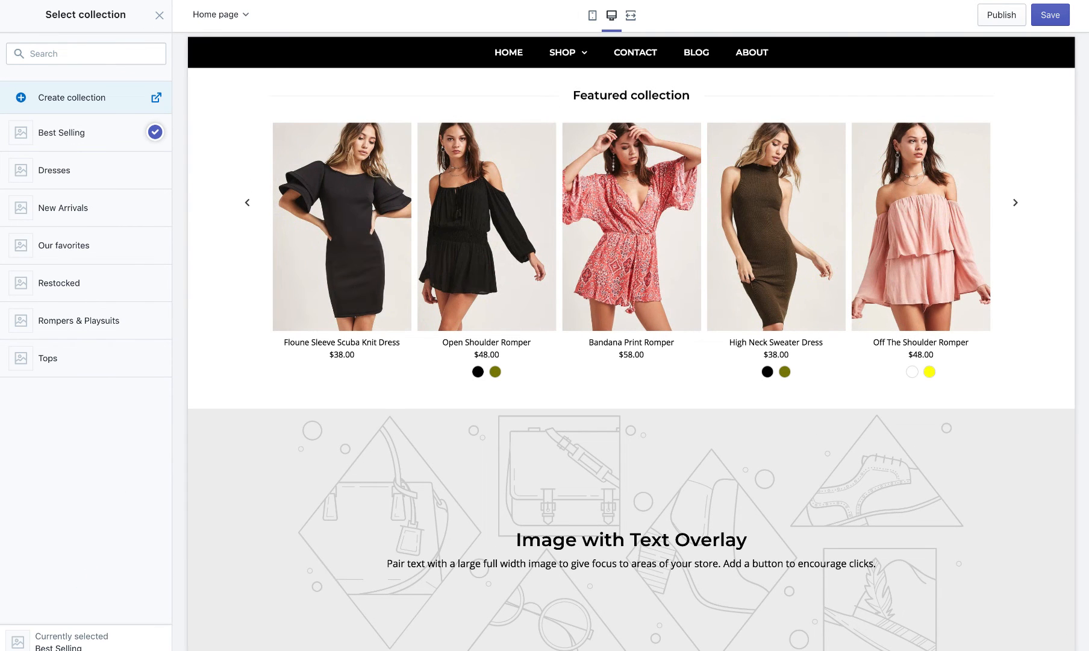
left_click(121, 648)
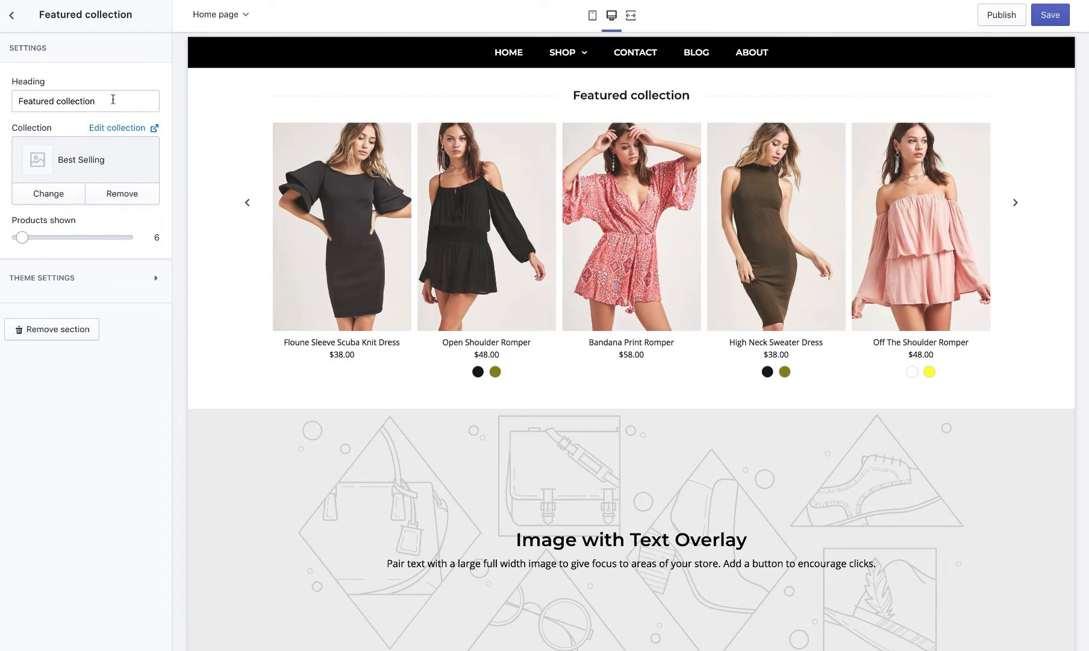
Set the featured collection section's heading to "Best Selling" and the number of products shown to 14.
left_click_drag(112, 100, 3, 101)
type("Best Sel")
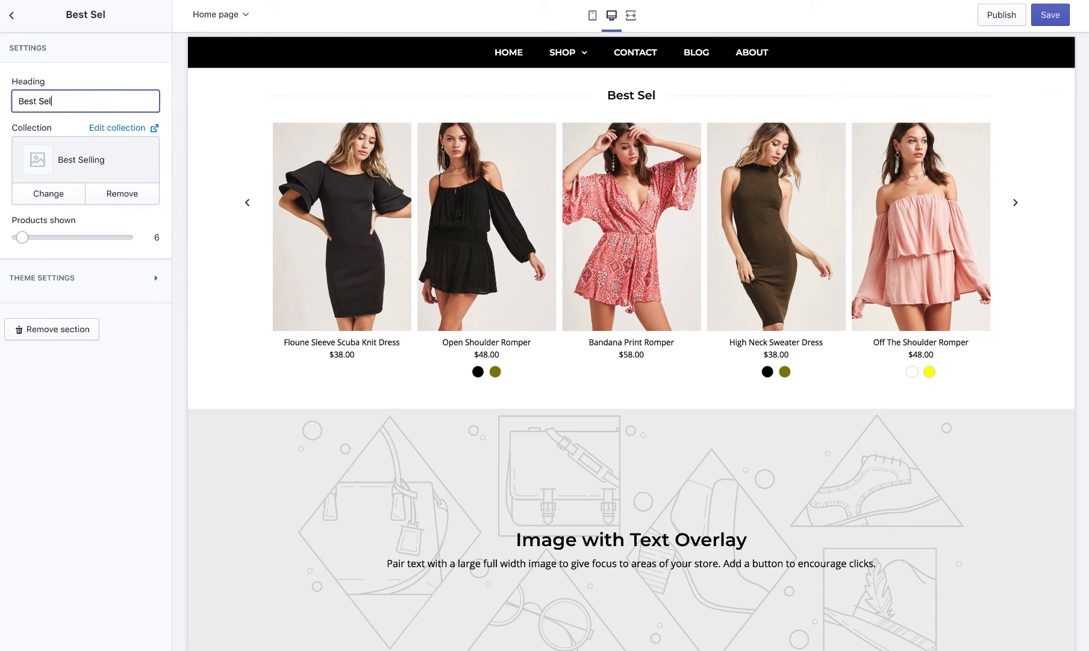
type("ling")
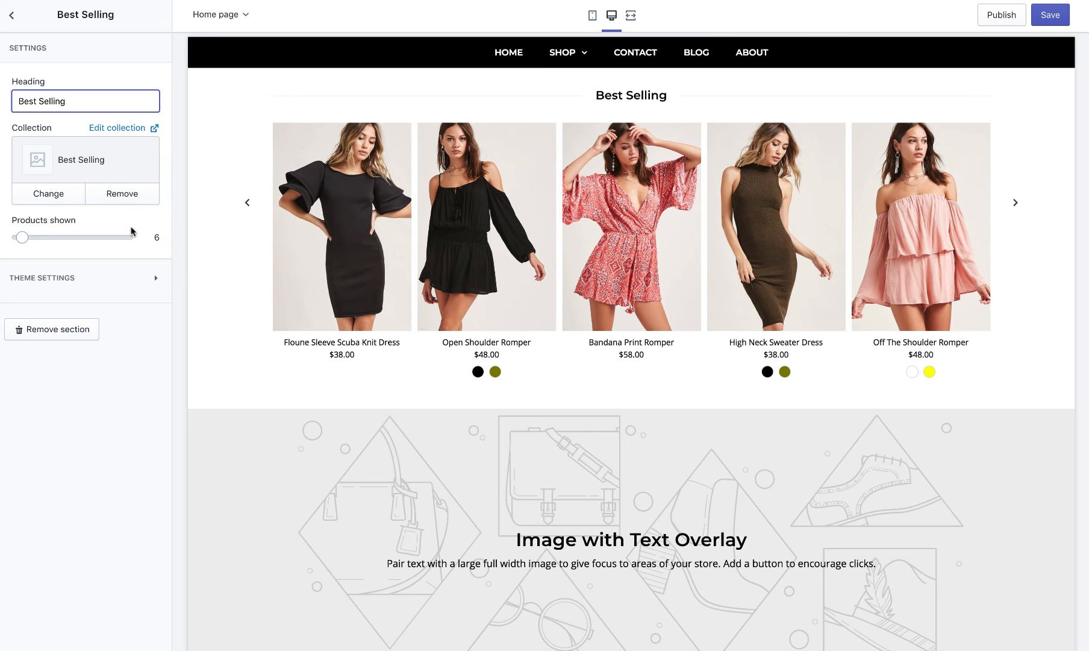
left_click_drag(33, 240, 57, 238)
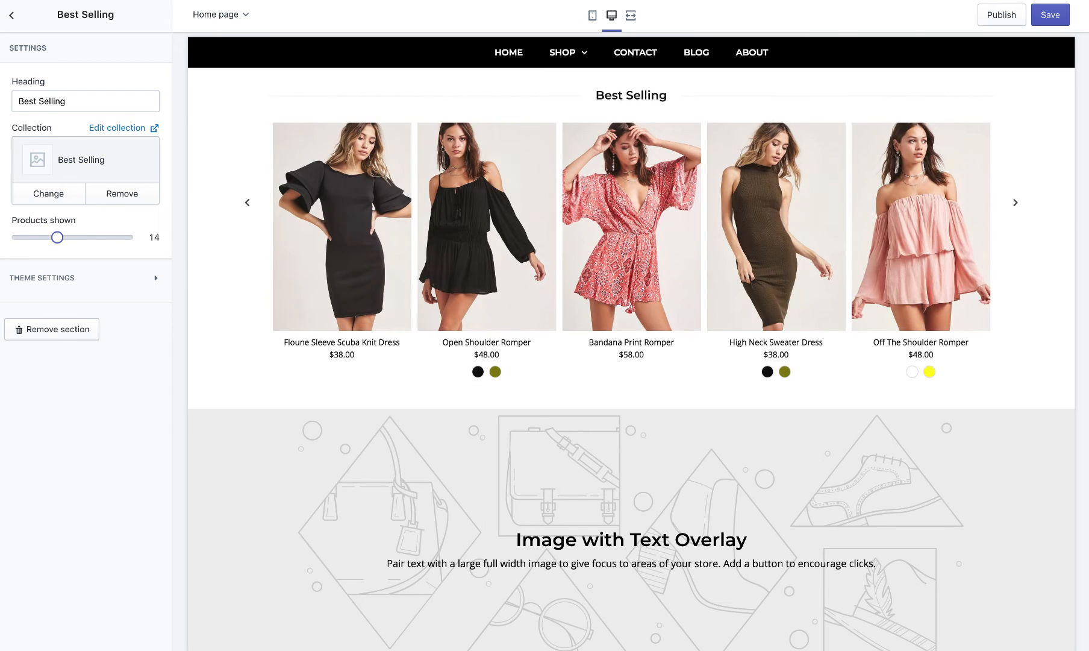
Page through the Best Selling product carousel, leave the section's settings and review the home page preview around it.
left_click(1014, 204)
left_click(1015, 203)
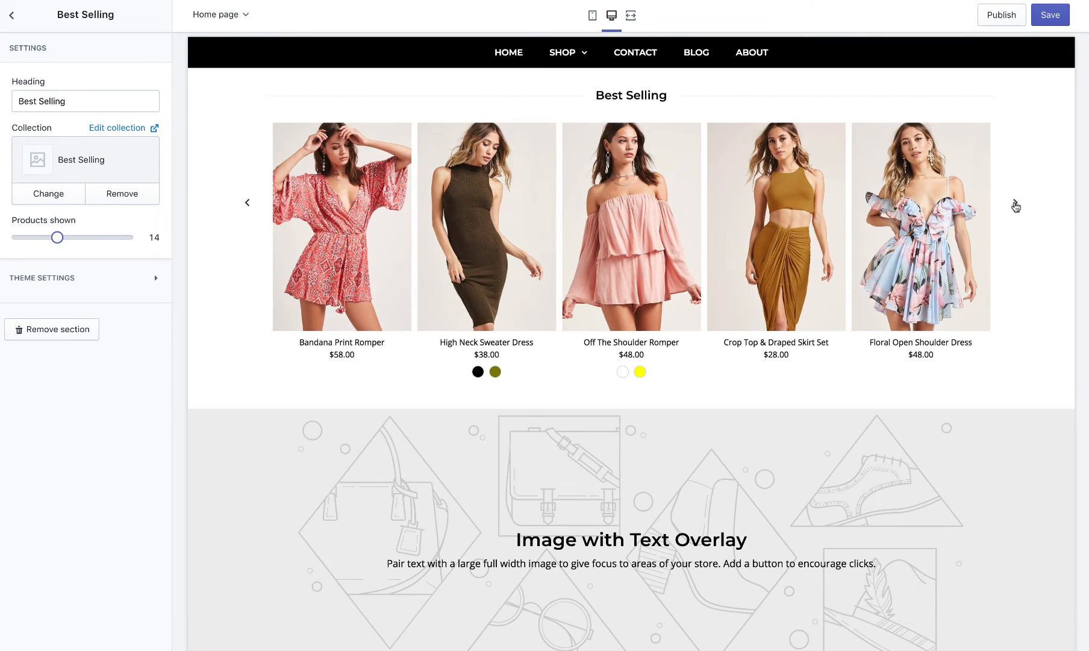
left_click(1015, 204)
left_click(12, 16)
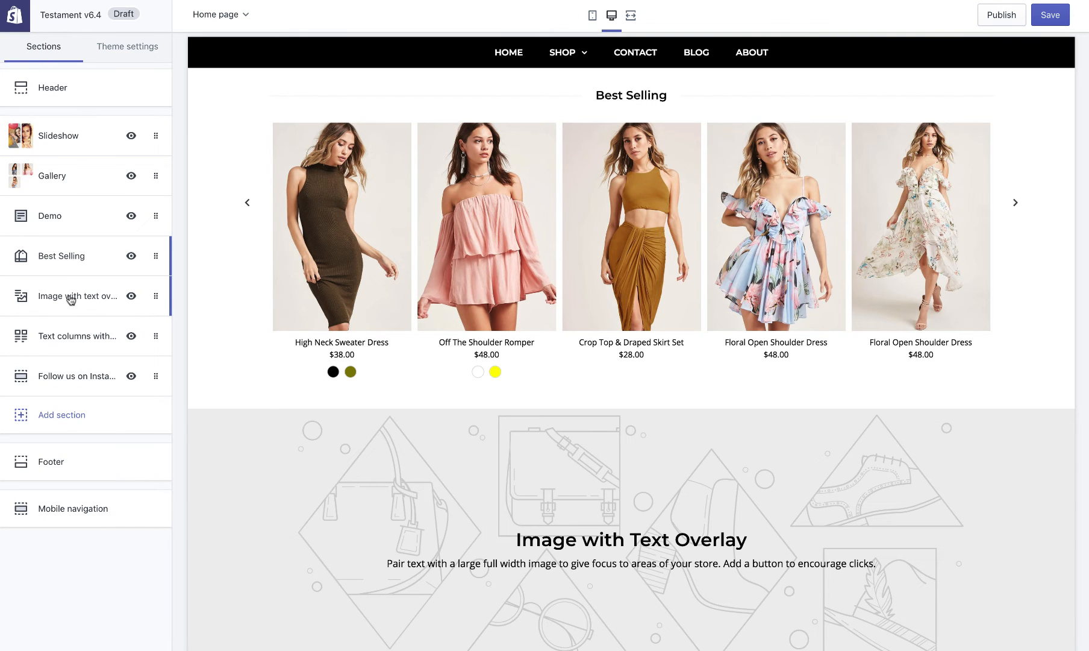
scroll(489, 420, "down", 3)
scroll(489, 421, "up", 5)
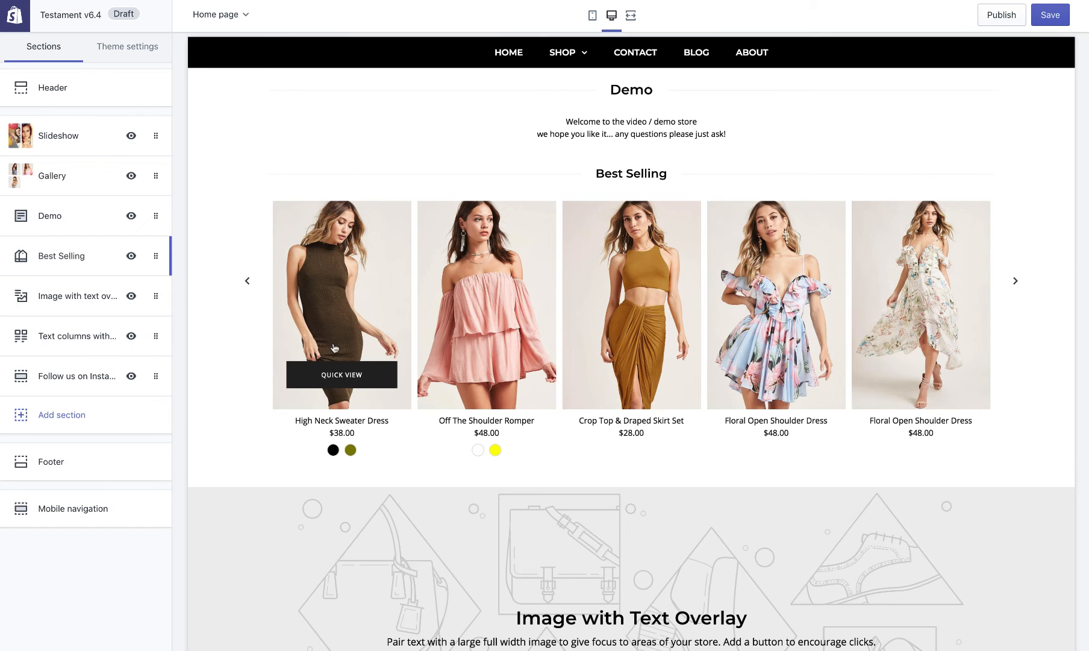
scroll(237, 318, "down", 5)
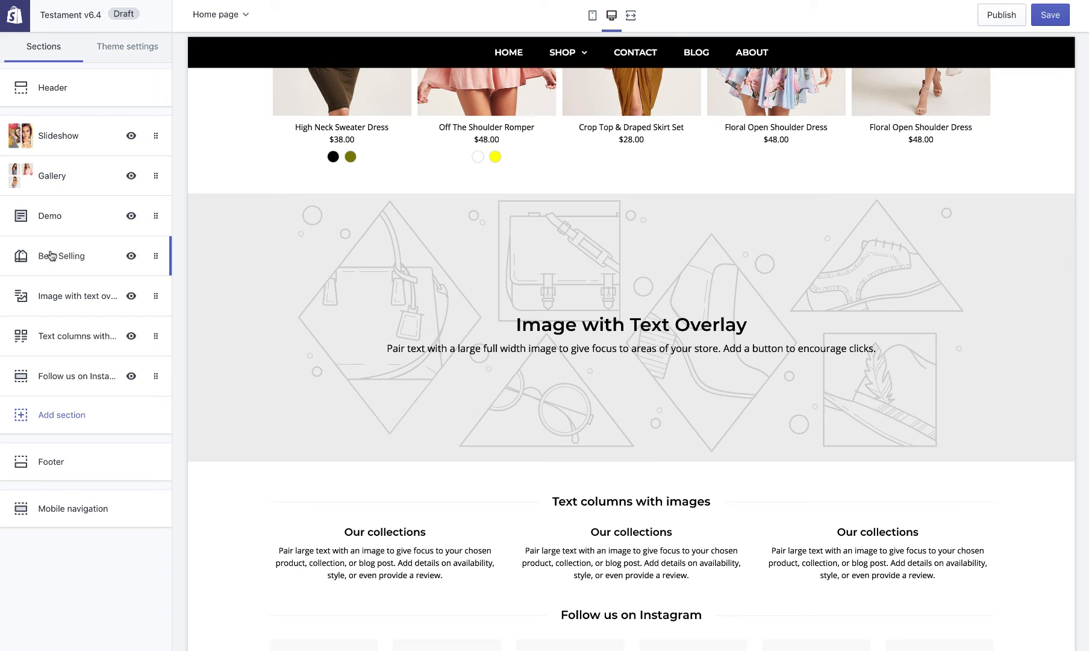
Open the image library for the Image with text overlay section.
left_click(51, 314)
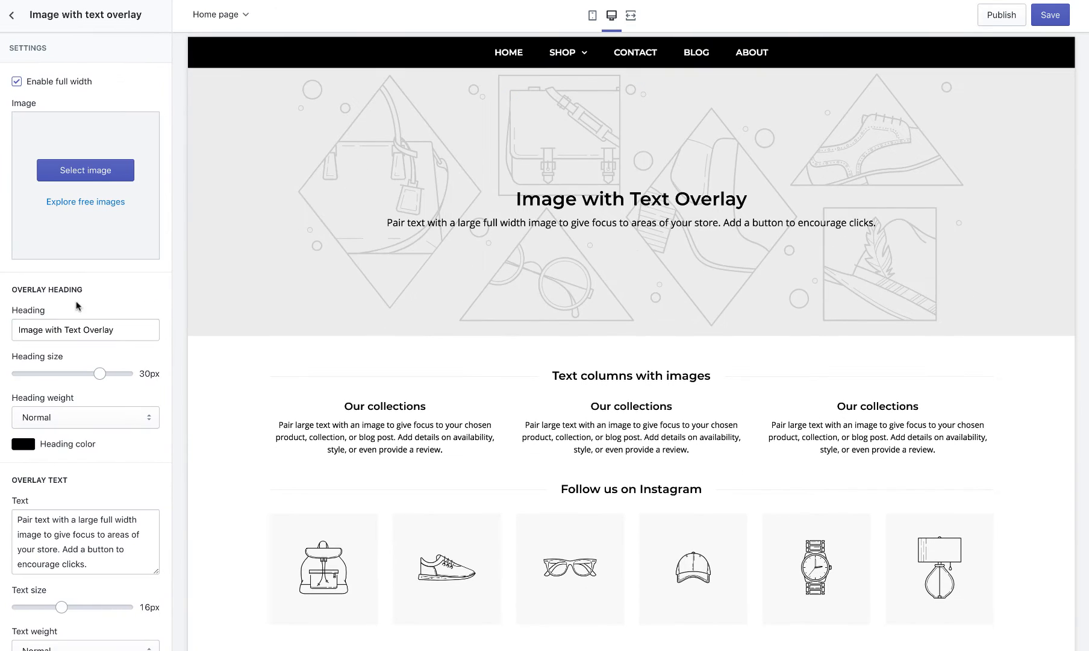
left_click(89, 173)
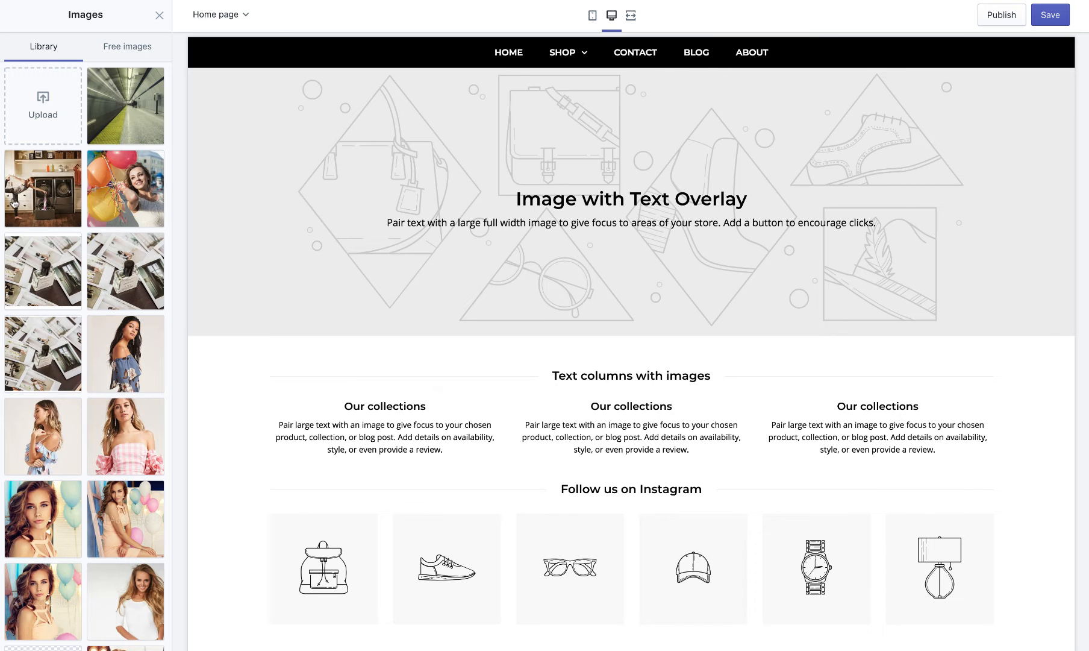
scroll(138, 205, "down", 5)
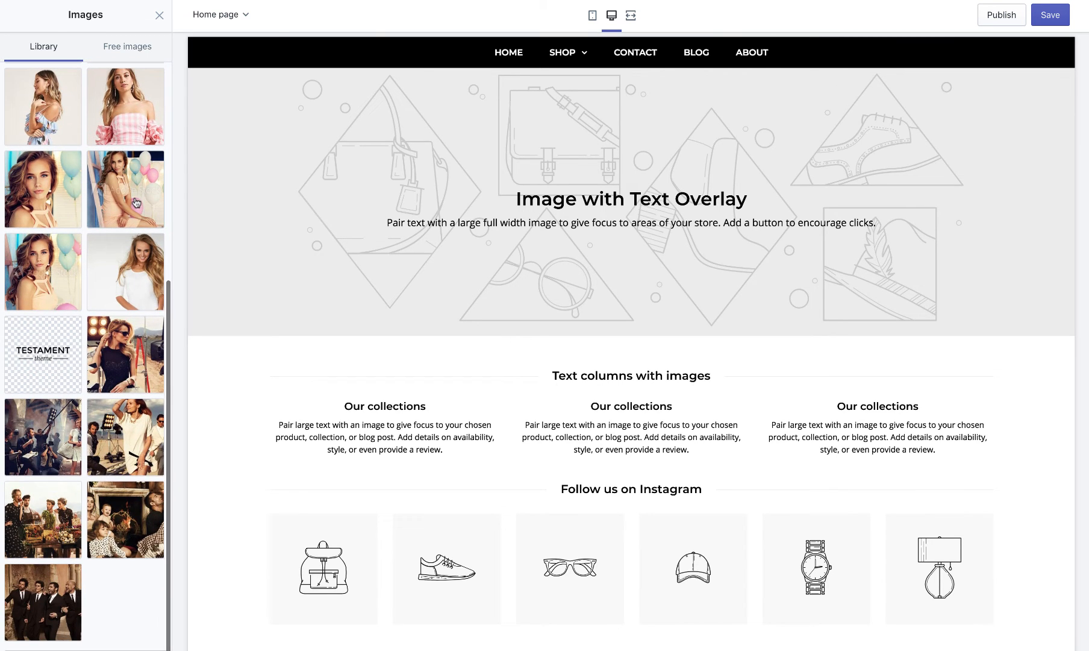
Try out several library photos as the overlay section's background, including the balloon, laundry room and instant photo pictures.
left_click(126, 201)
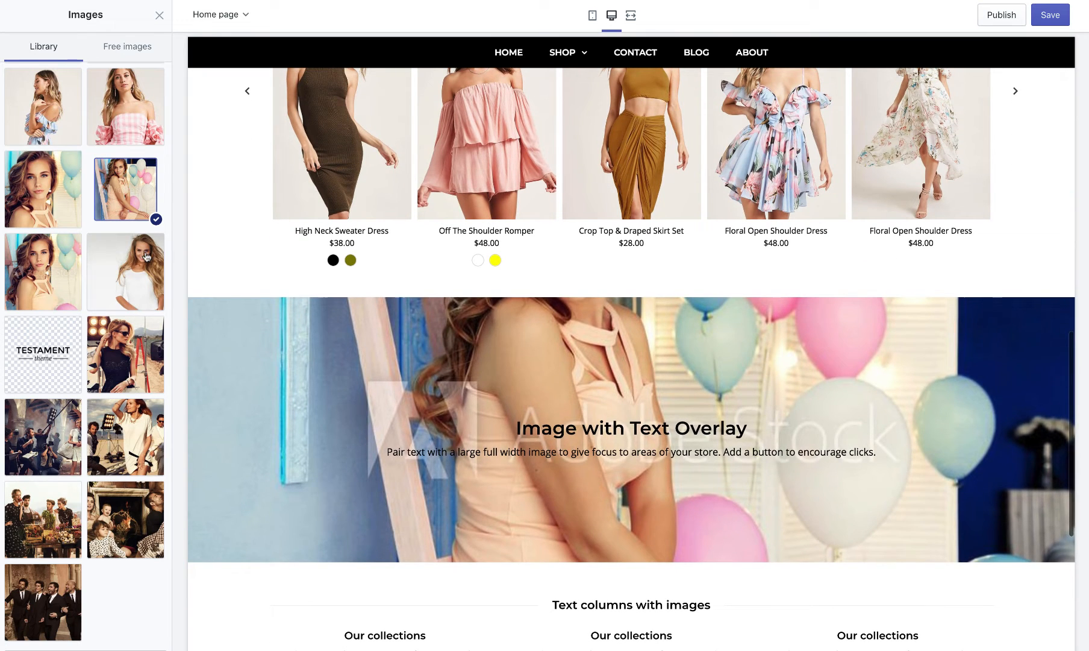
left_click(140, 253)
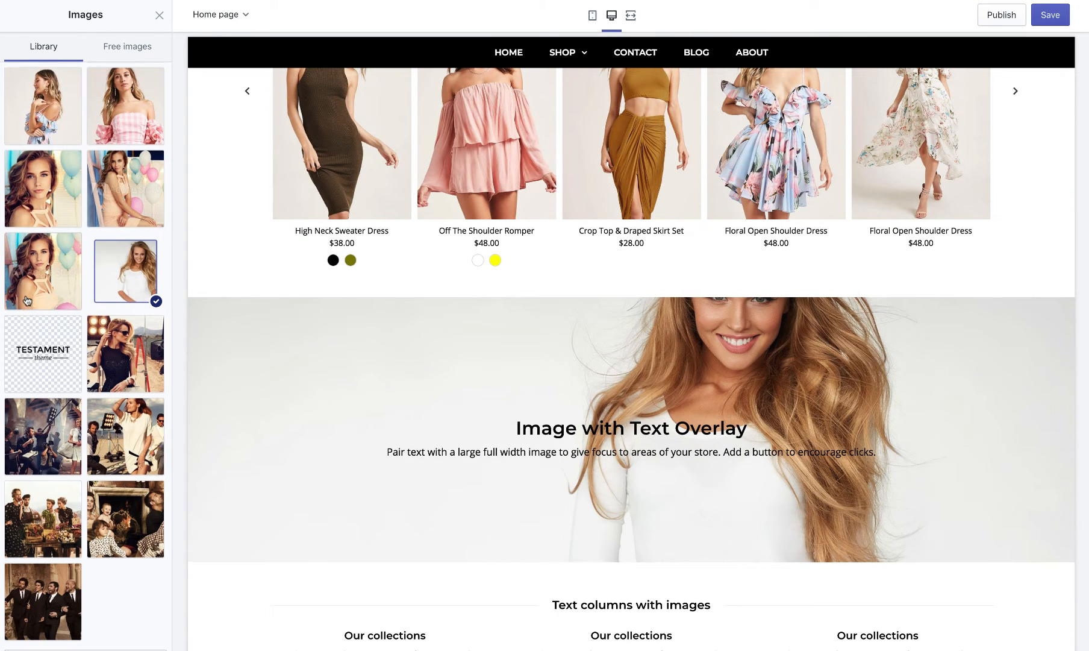
scroll(127, 362, "down", 1)
left_click(126, 413)
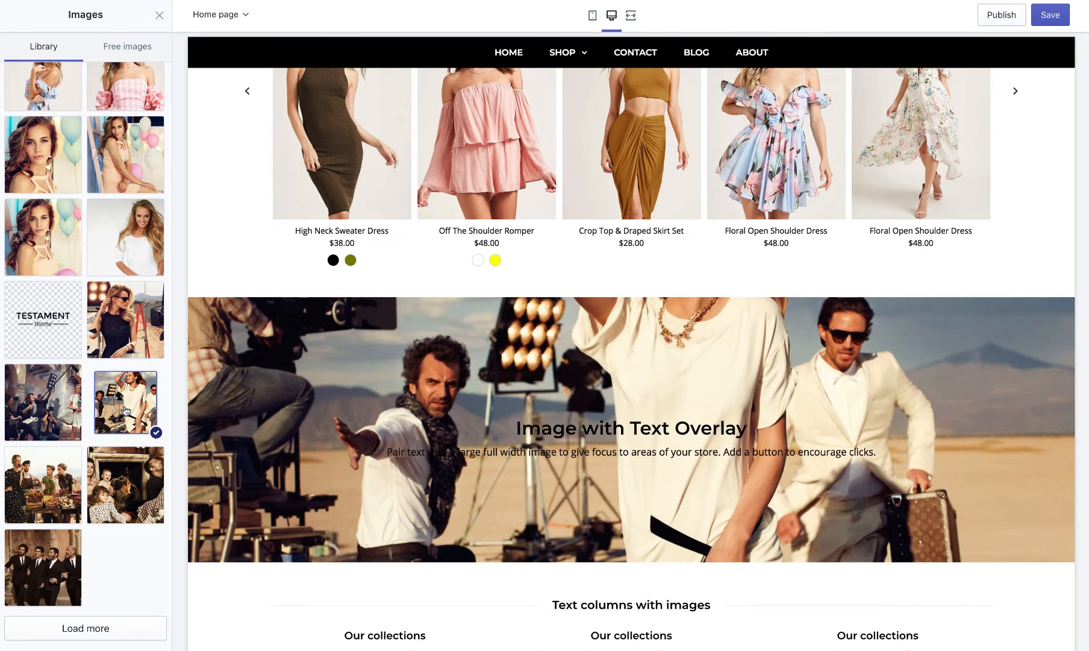
scroll(126, 301, "up", 5)
left_click(125, 176)
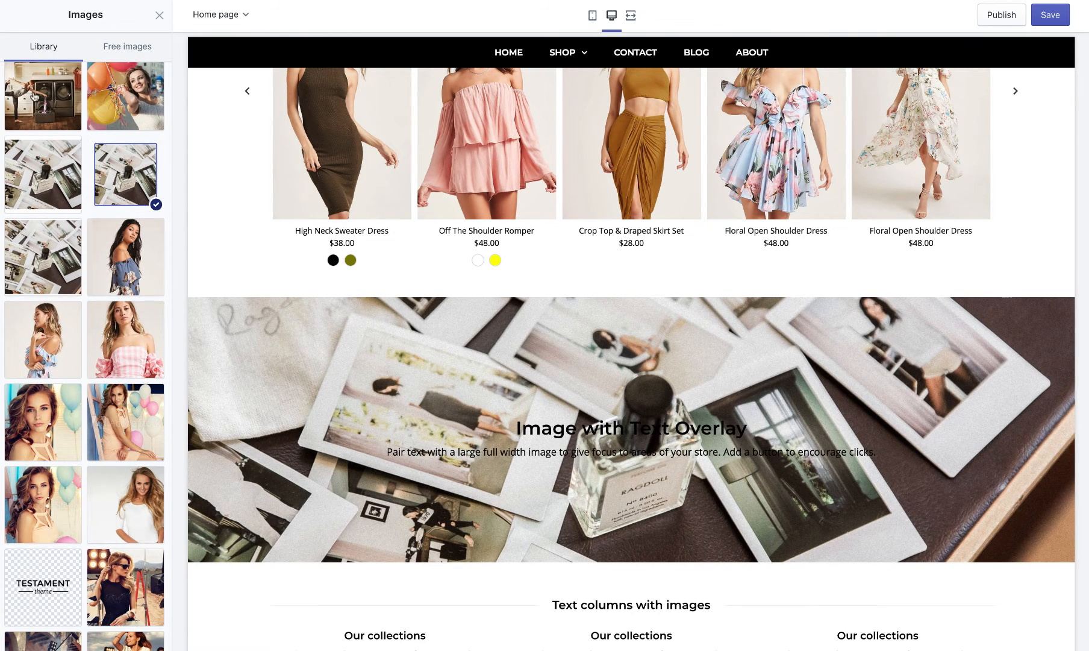
left_click(35, 96)
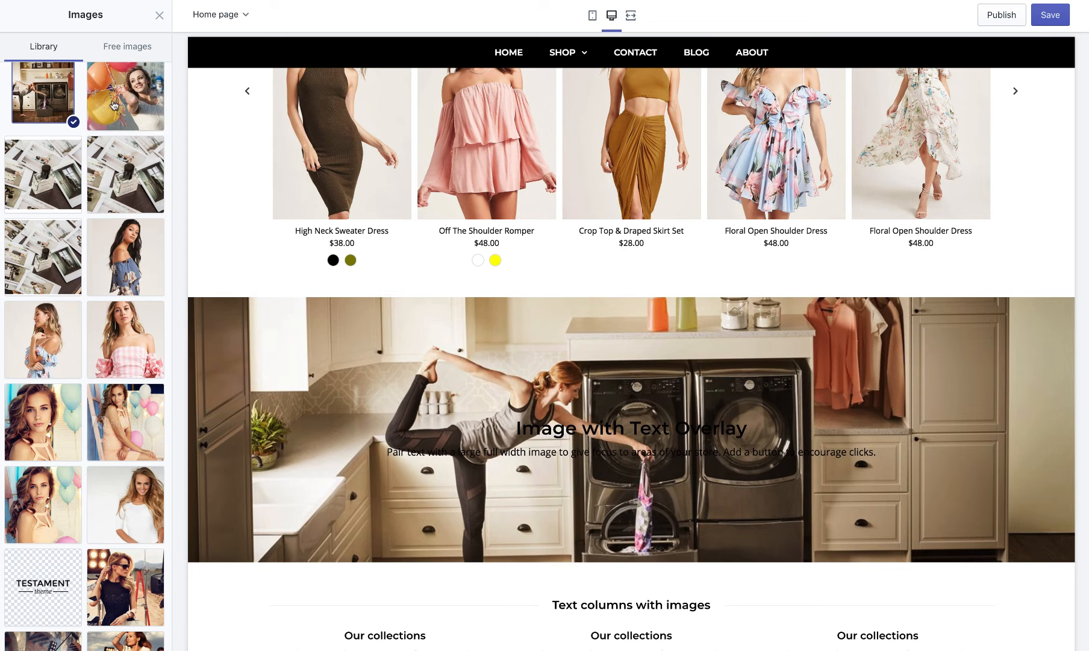
left_click(114, 105)
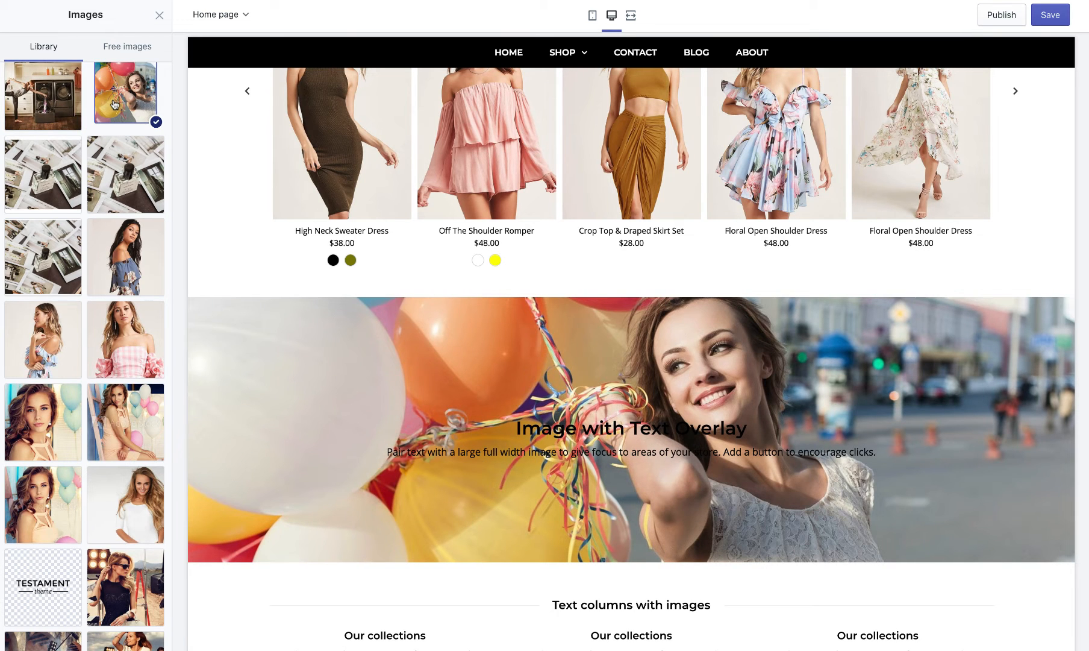
left_click(124, 177)
Assign the free Women's Fashion photo of the curly-haired woman on a yellow background to the overlay section.
left_click(127, 47)
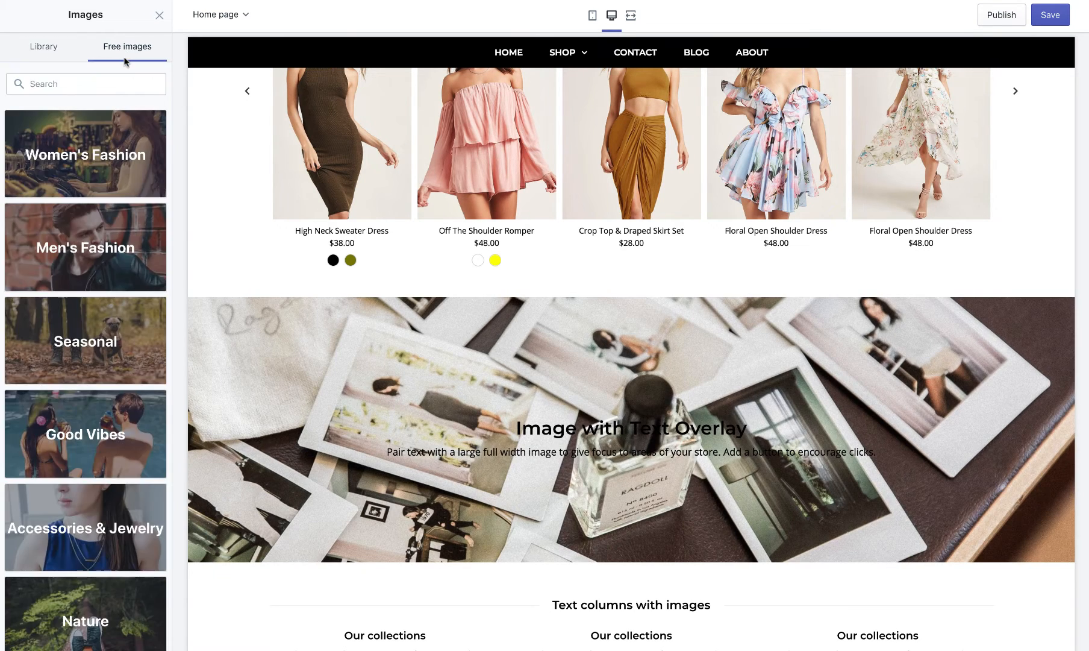
left_click(84, 157)
scroll(108, 308, "down", 5)
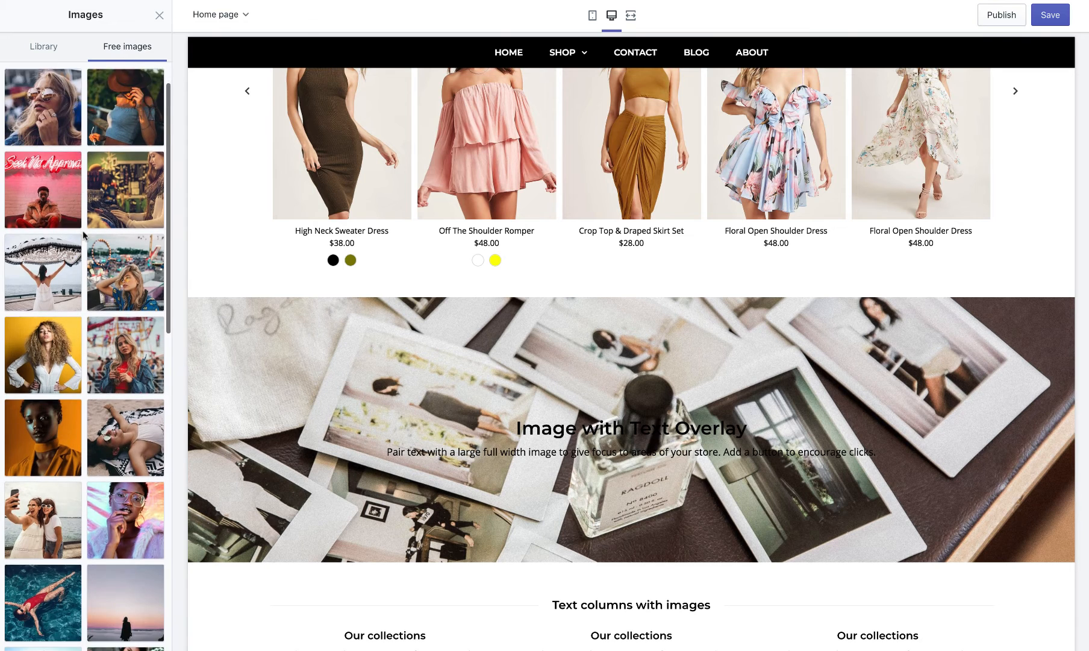
scroll(109, 305, "down", 3)
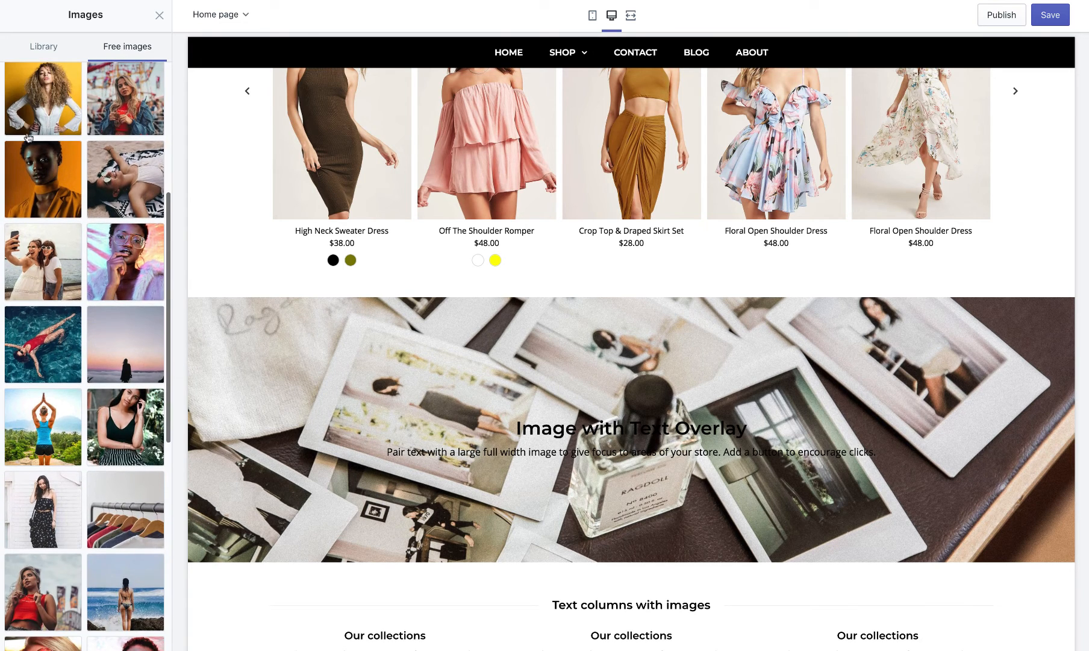
left_click(36, 107)
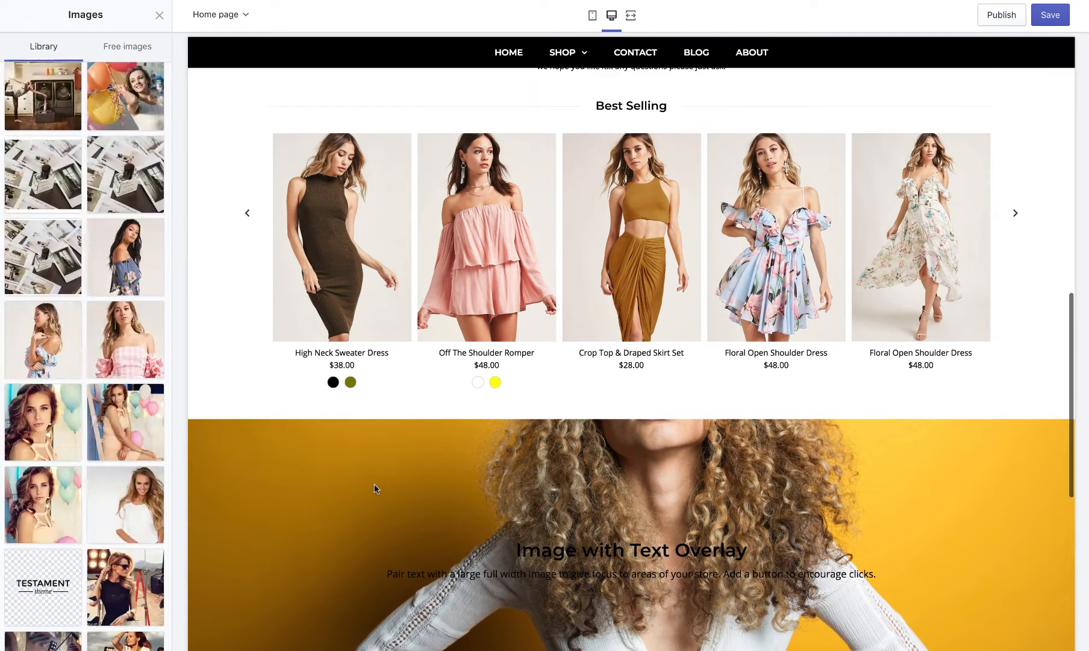
left_click(372, 486)
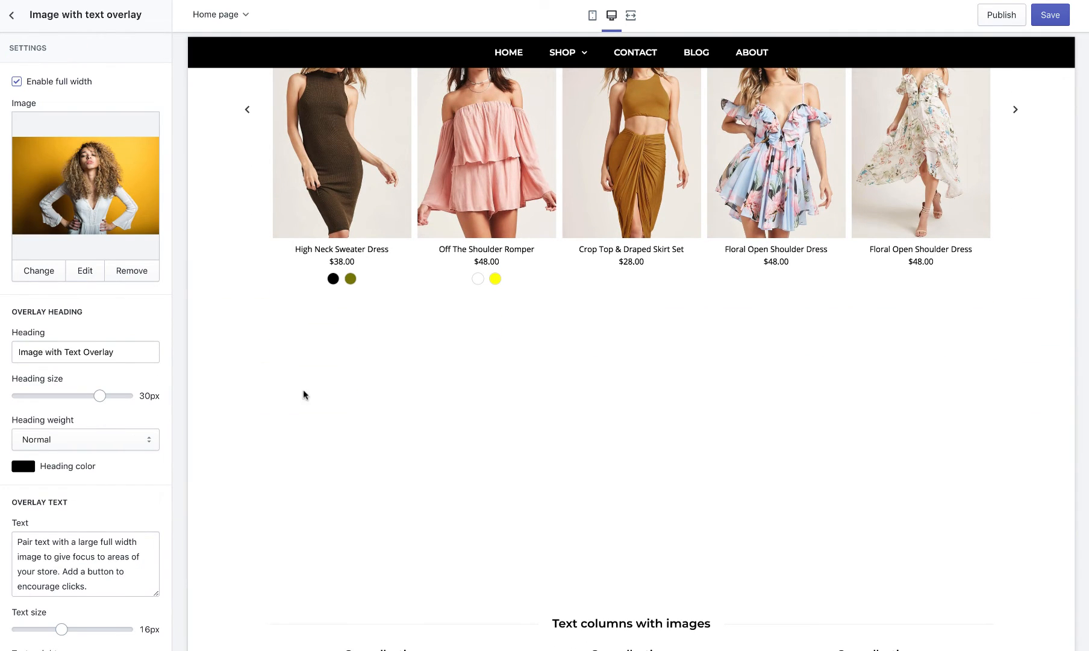
Set the overlay heading's color to white and its size to 24px.
scroll(126, 409, "down", 5)
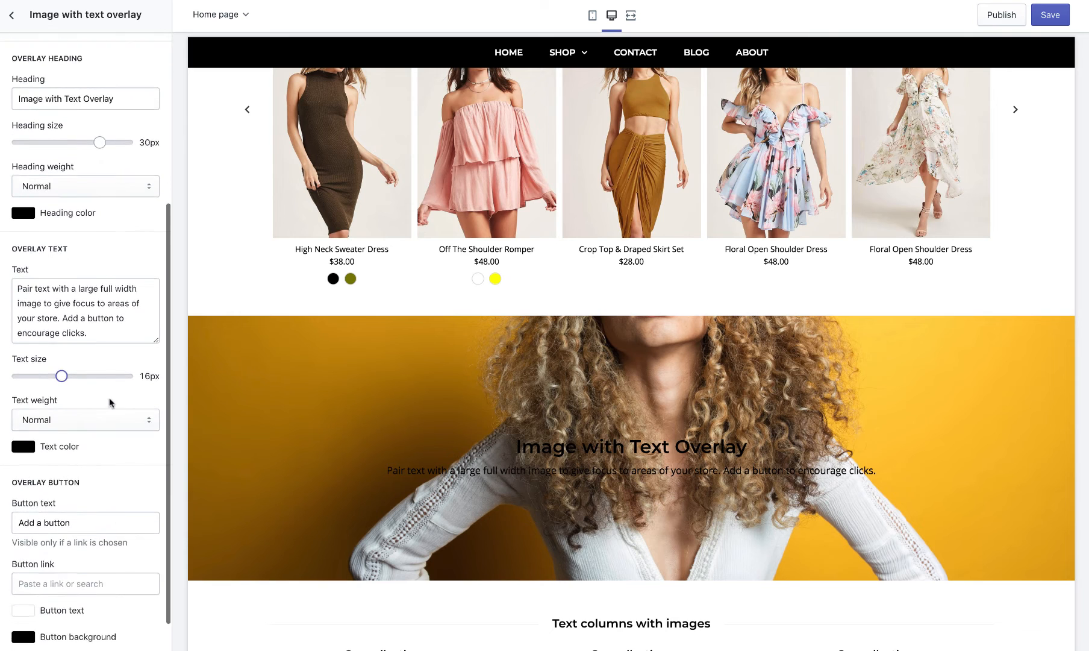
scroll(120, 403, "up", 5)
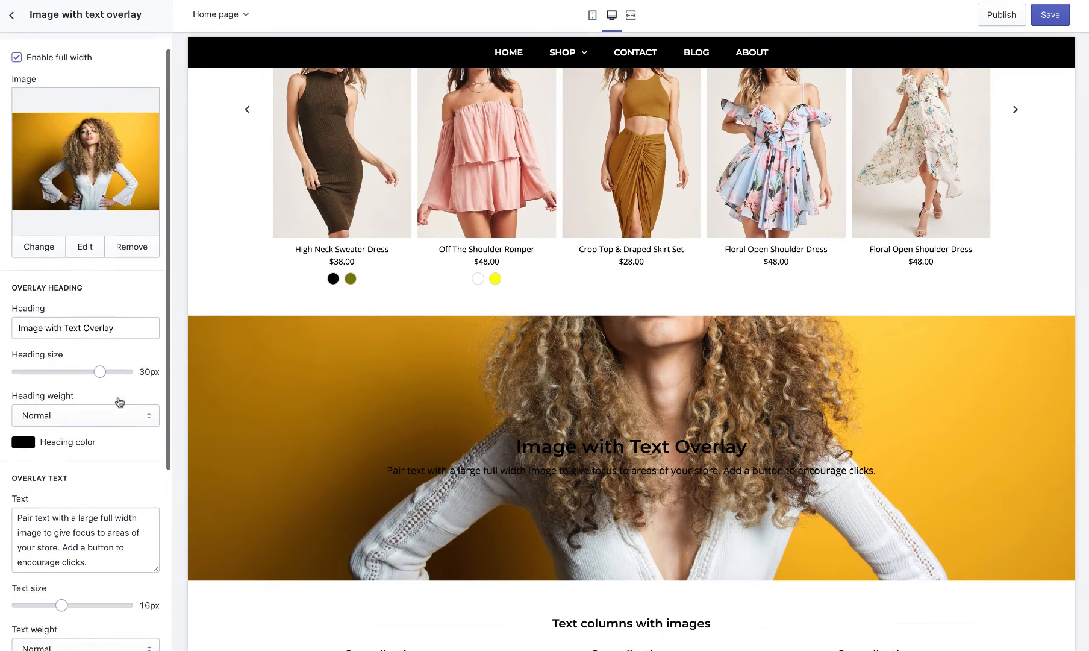
scroll(123, 409, "down", 5)
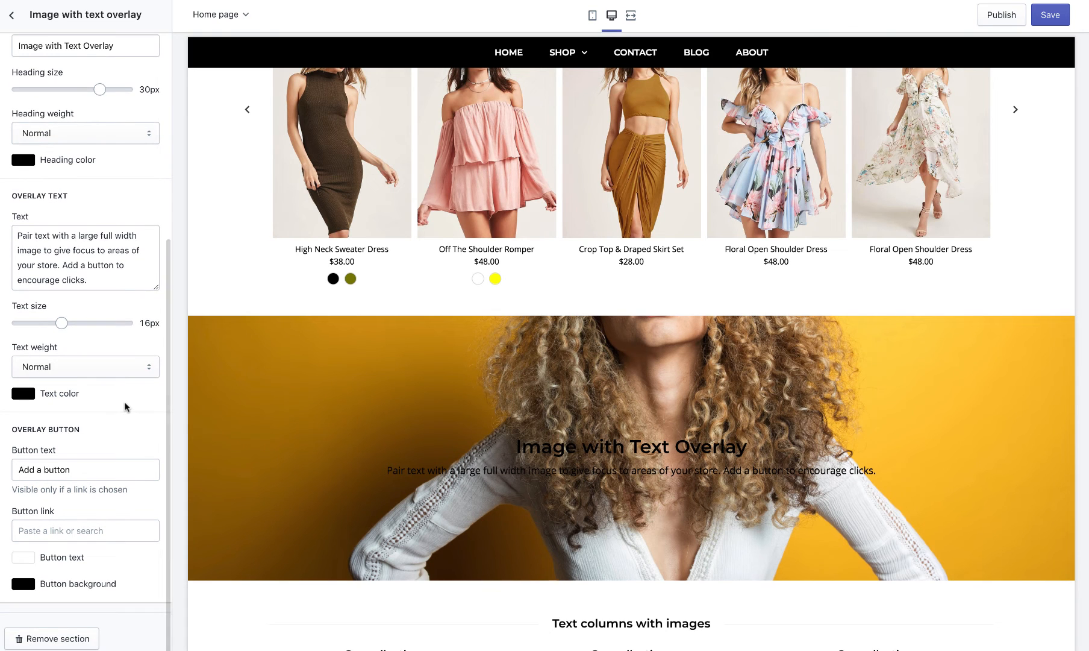
scroll(125, 406, "up", 4)
scroll(126, 407, "up", 1)
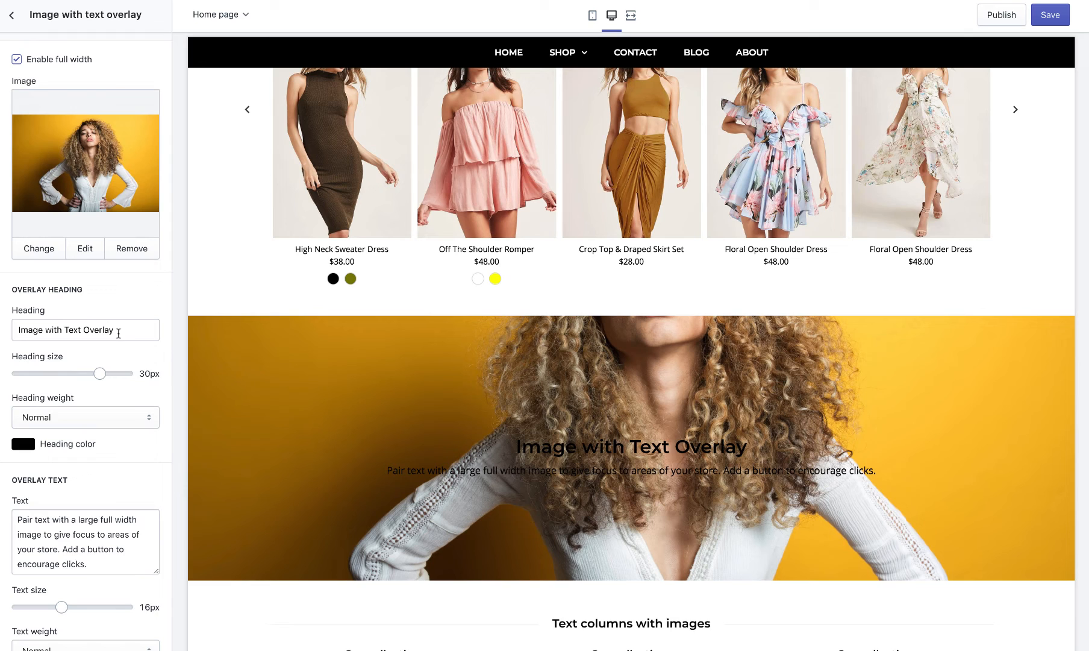
left_click(32, 445)
left_click(22, 461)
left_click(90, 399)
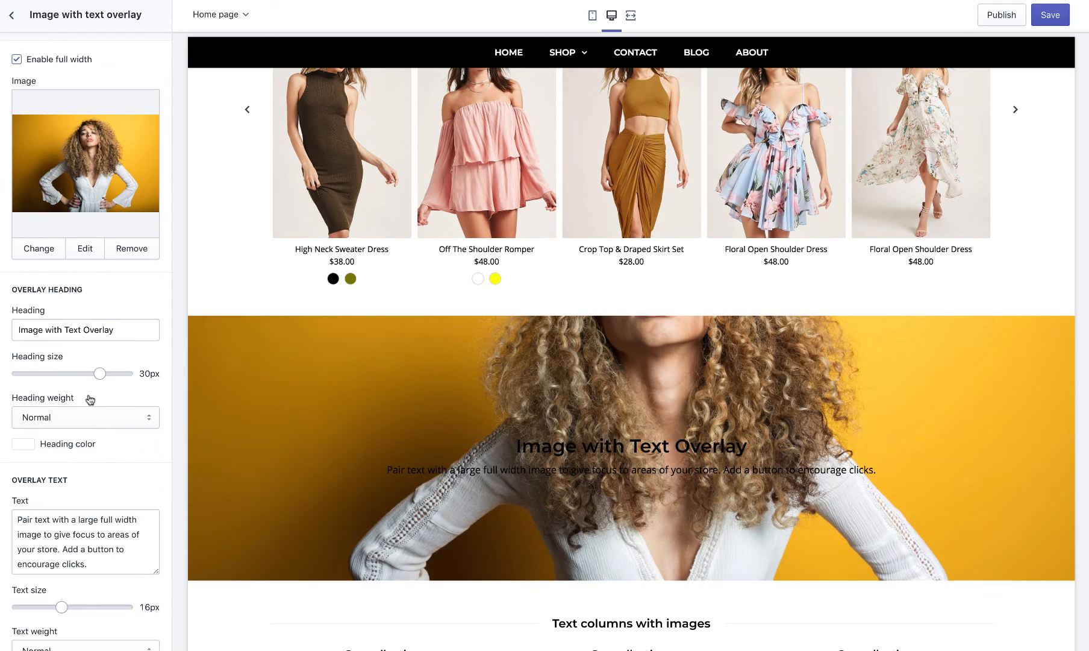
left_click_drag(97, 374, 68, 375)
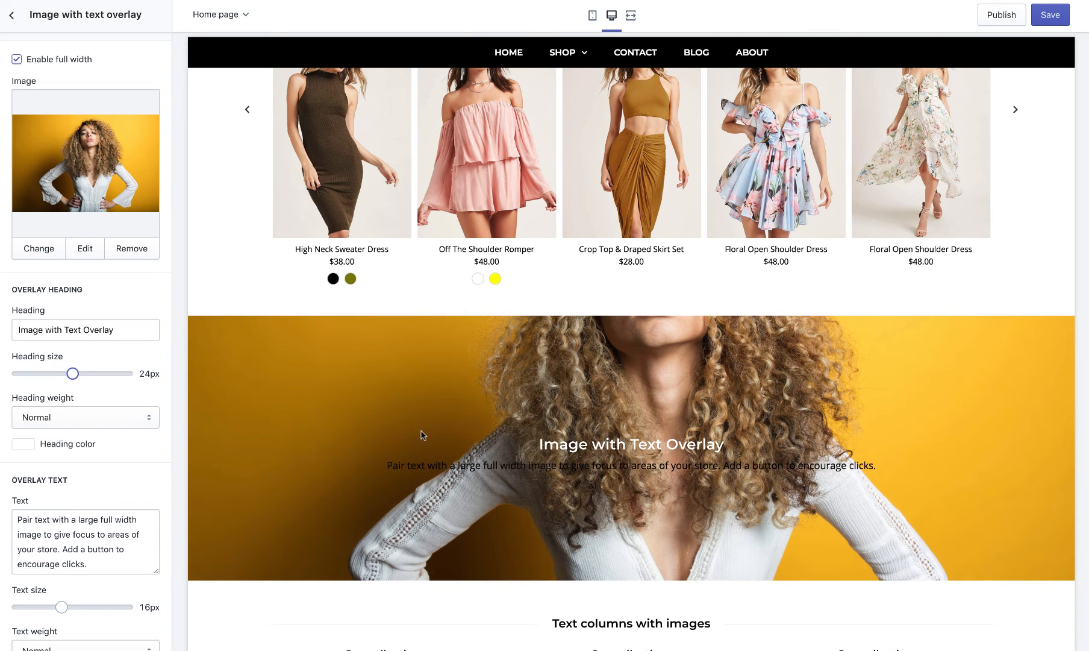
Replace the overlay heading with "Follow us on Instagram".
scroll(72, 409, "down", 4)
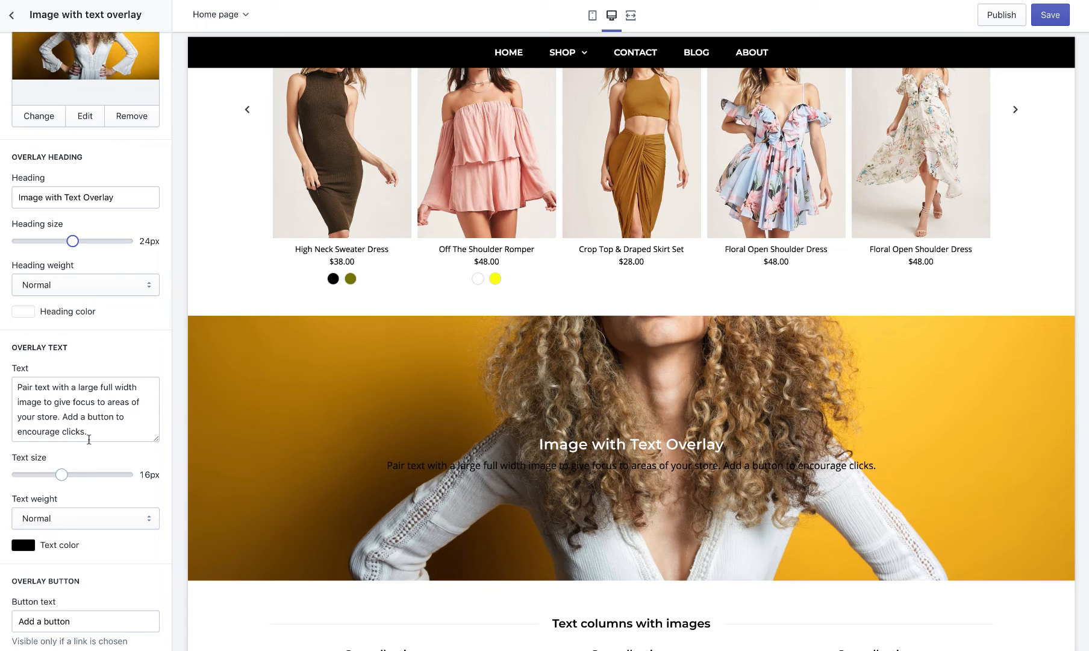
scroll(85, 352, "up", 4)
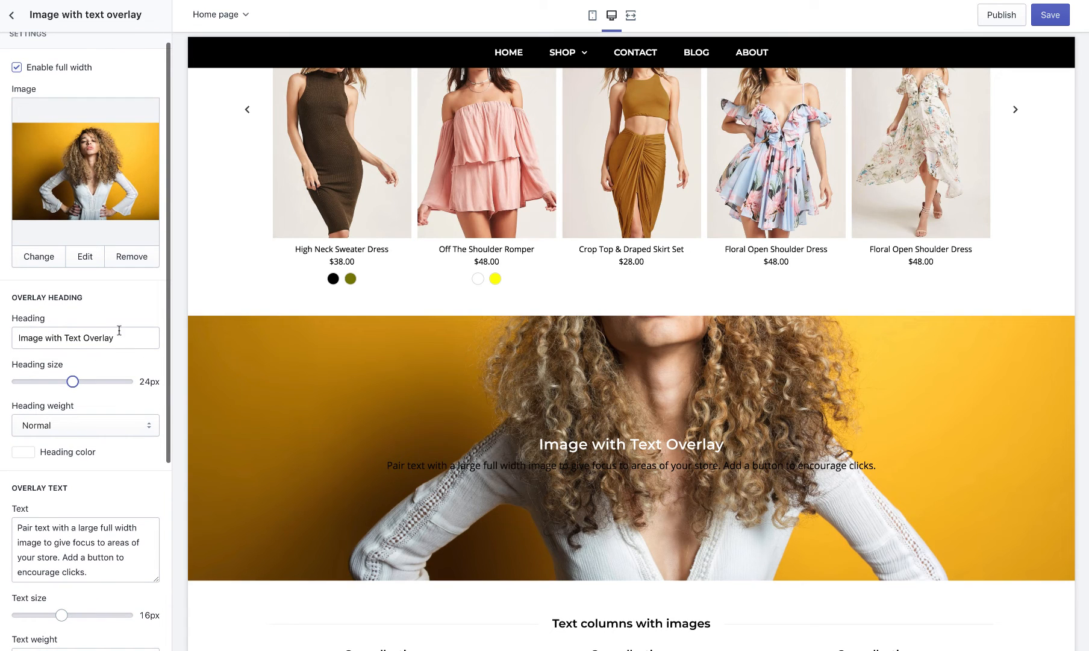
triple_click(120, 330)
type("Follo")
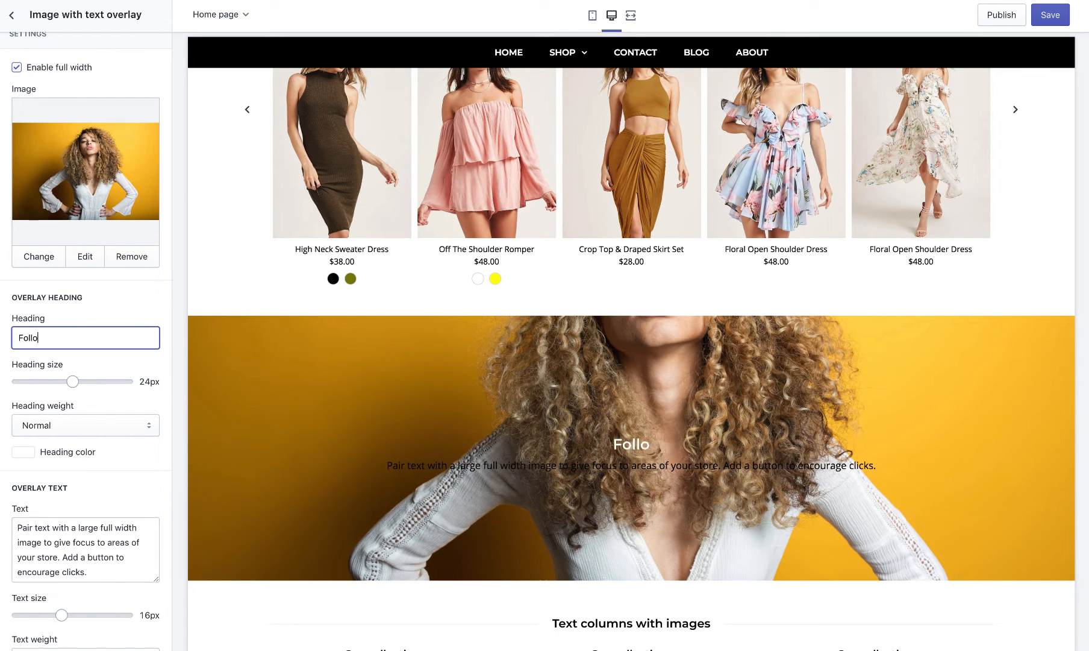
type("w us on Instagram")
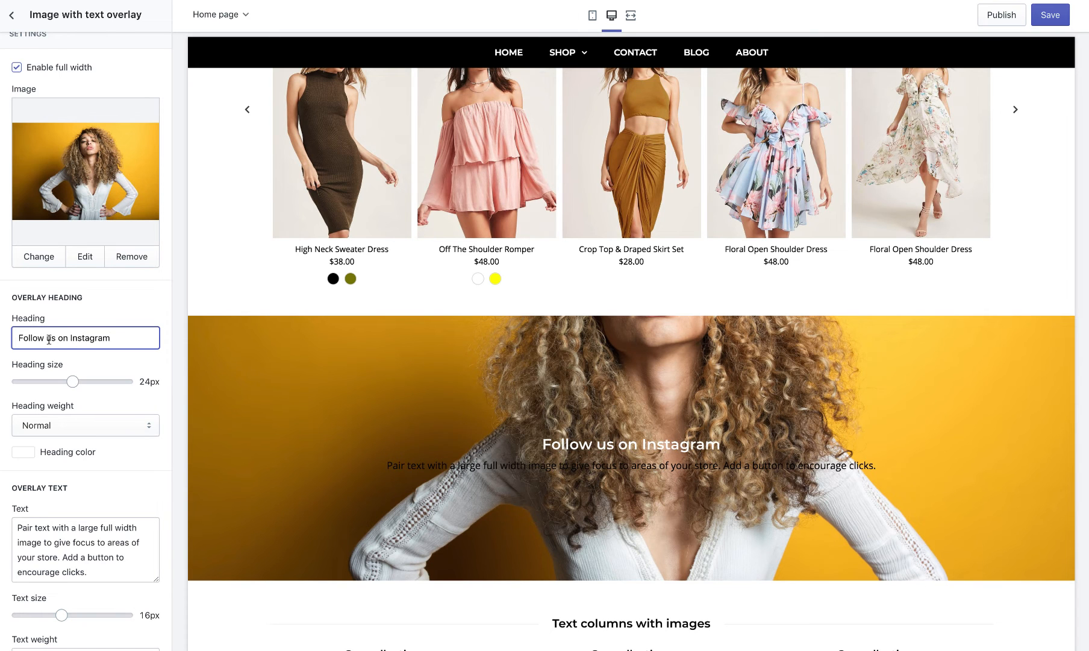
Set the color of the overlay's body text to white.
scroll(49, 339, "down", 3)
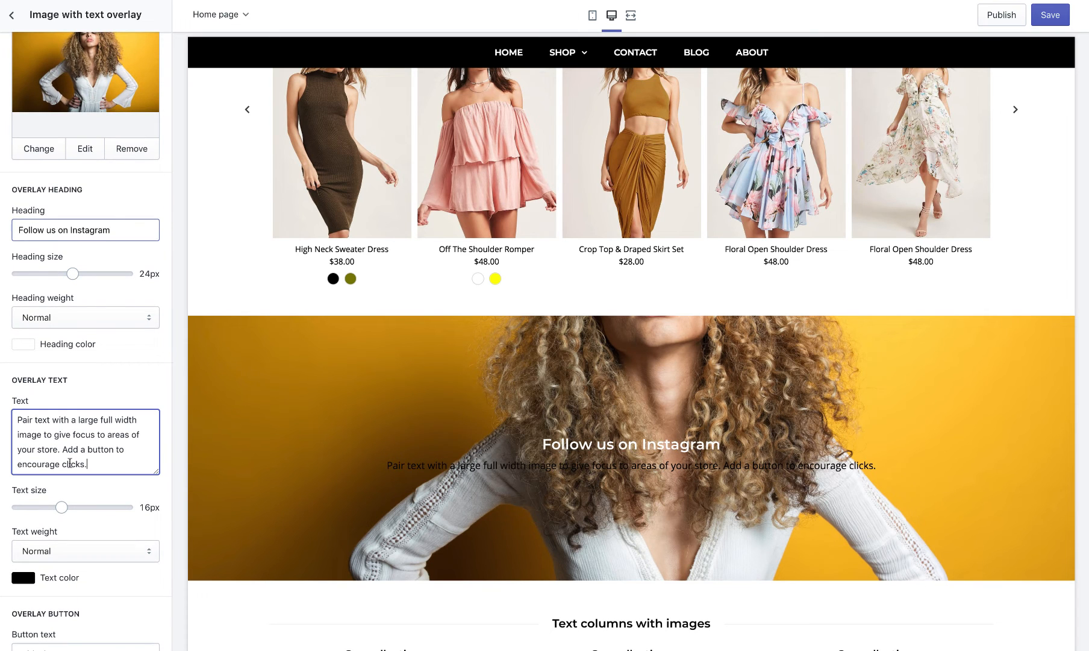
triple_click(91, 464)
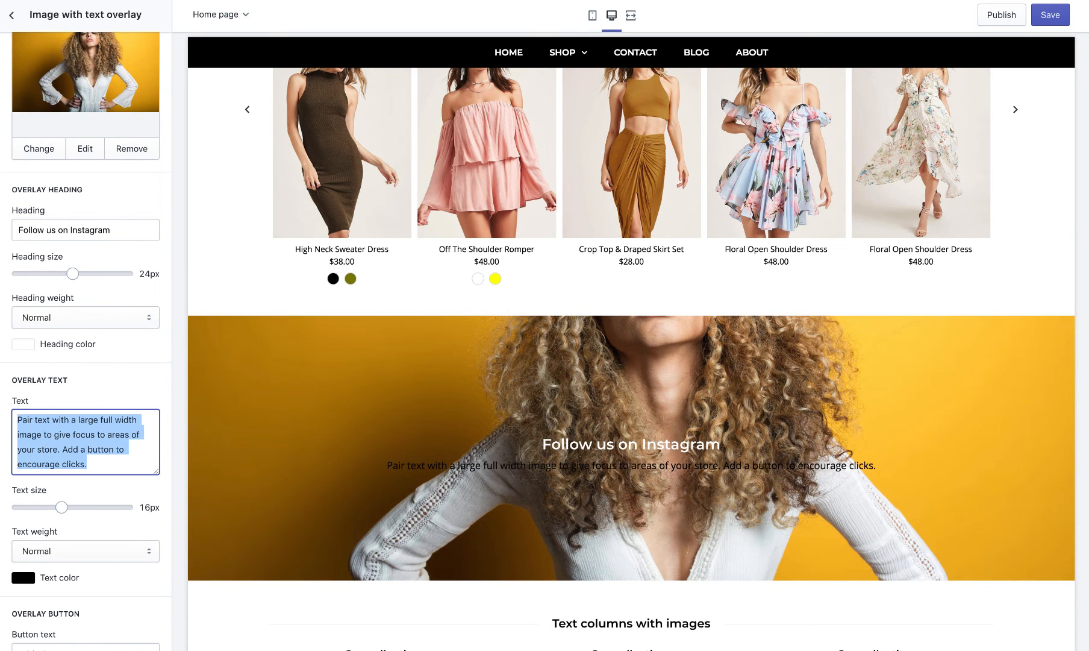
left_click_drag(387, 466, 851, 468)
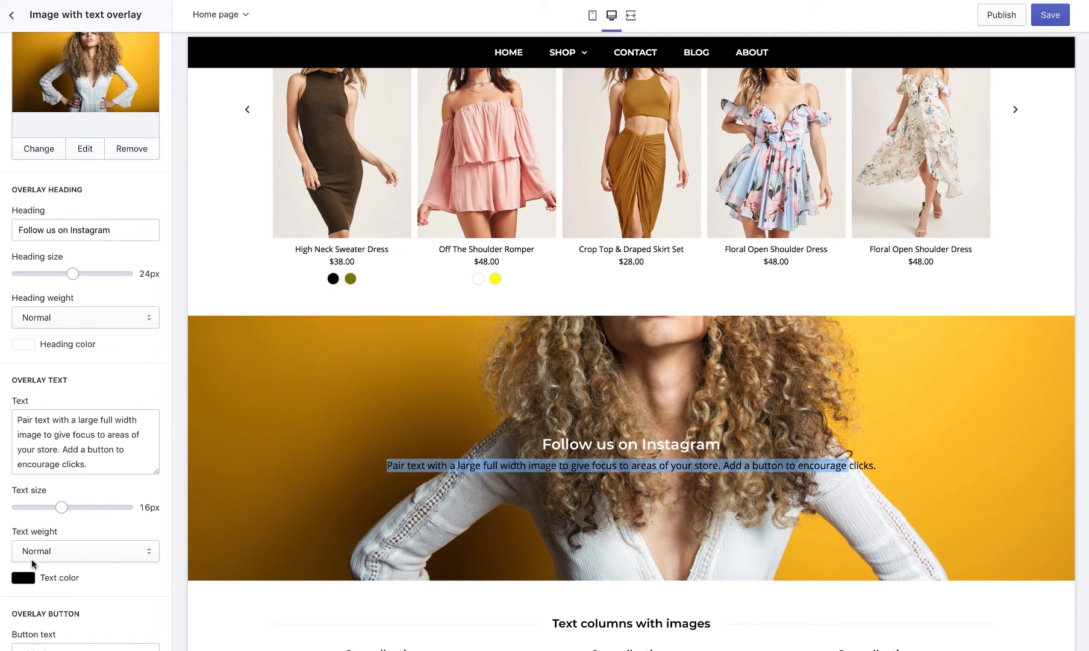
left_click(24, 581)
left_click_drag(59, 619, 4, 586)
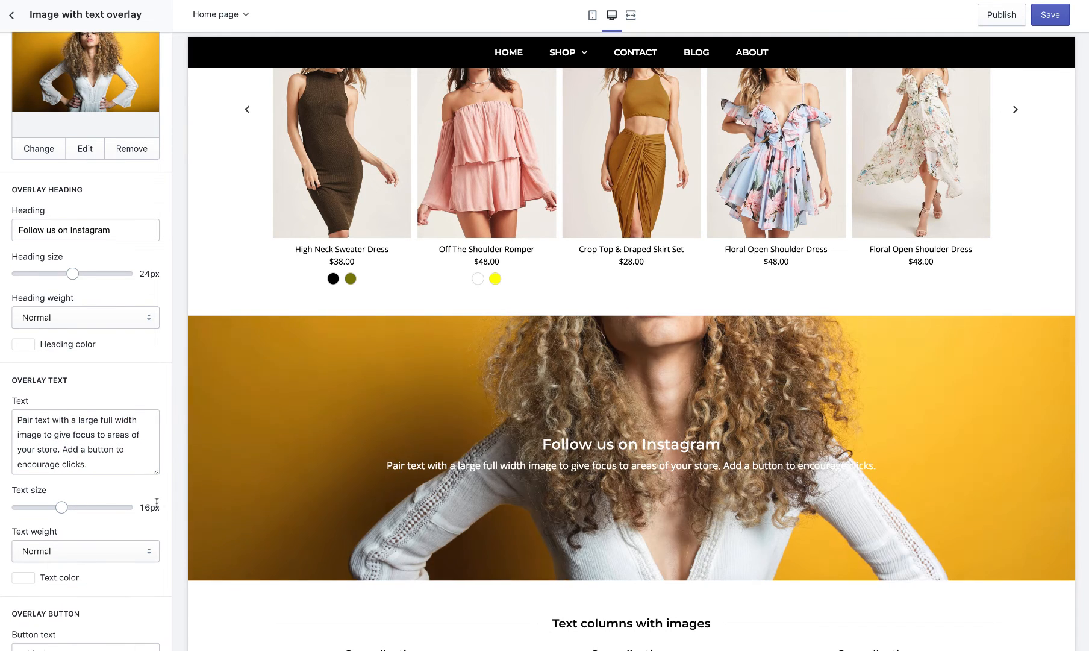
Replace the overlay button's text with "On Instagram".
scroll(144, 495, "down", 4)
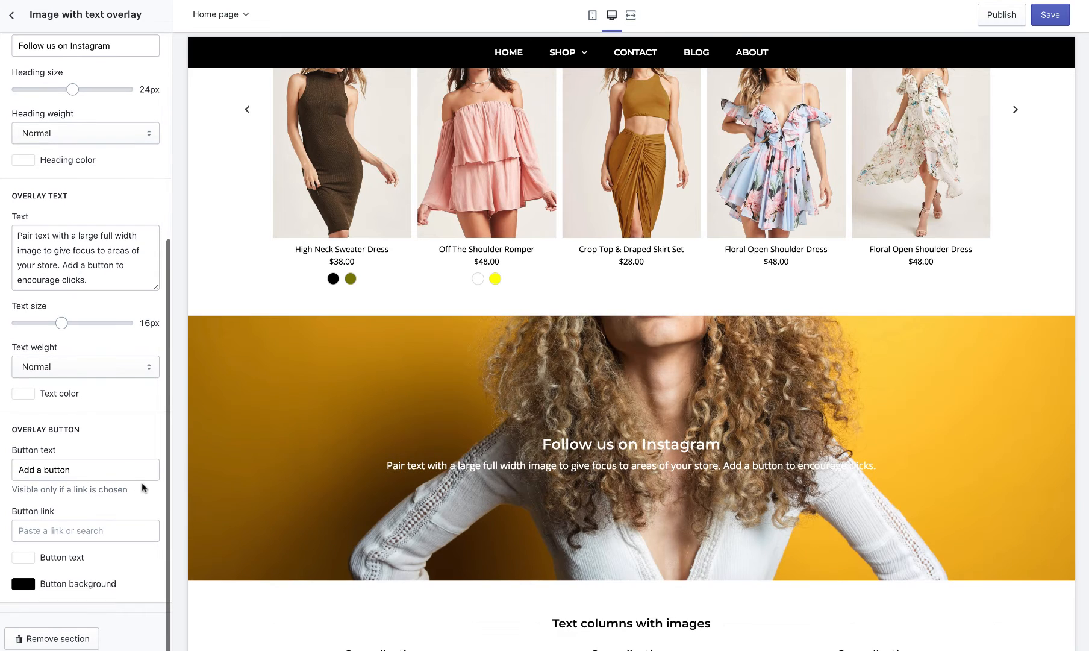
left_click_drag(99, 471, 30, 484)
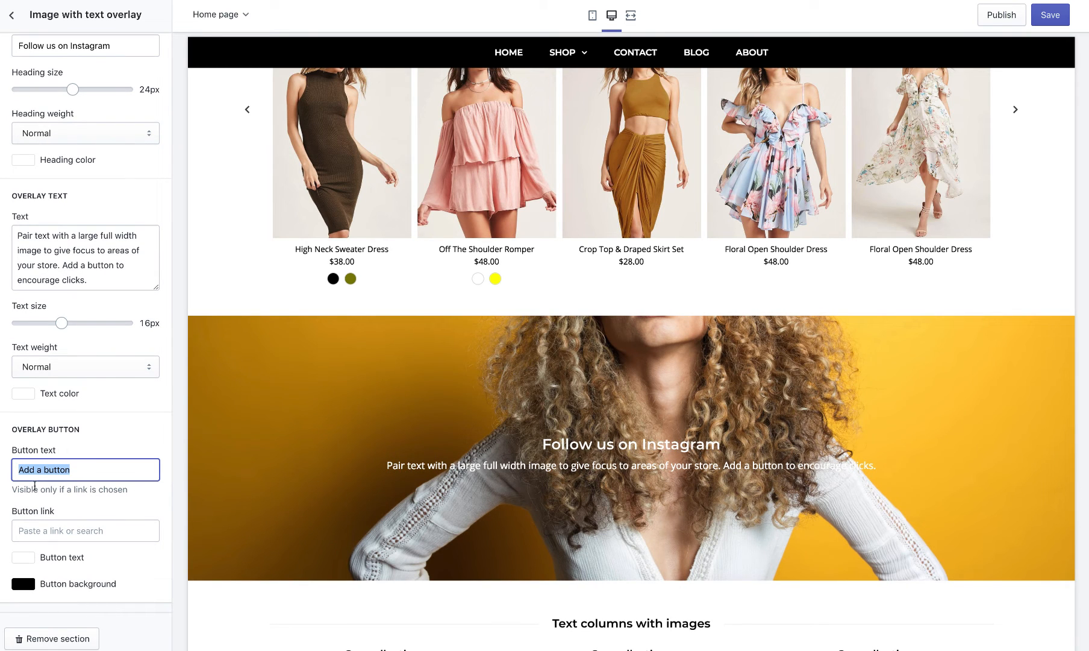
type("On Instagram")
left_click(60, 531)
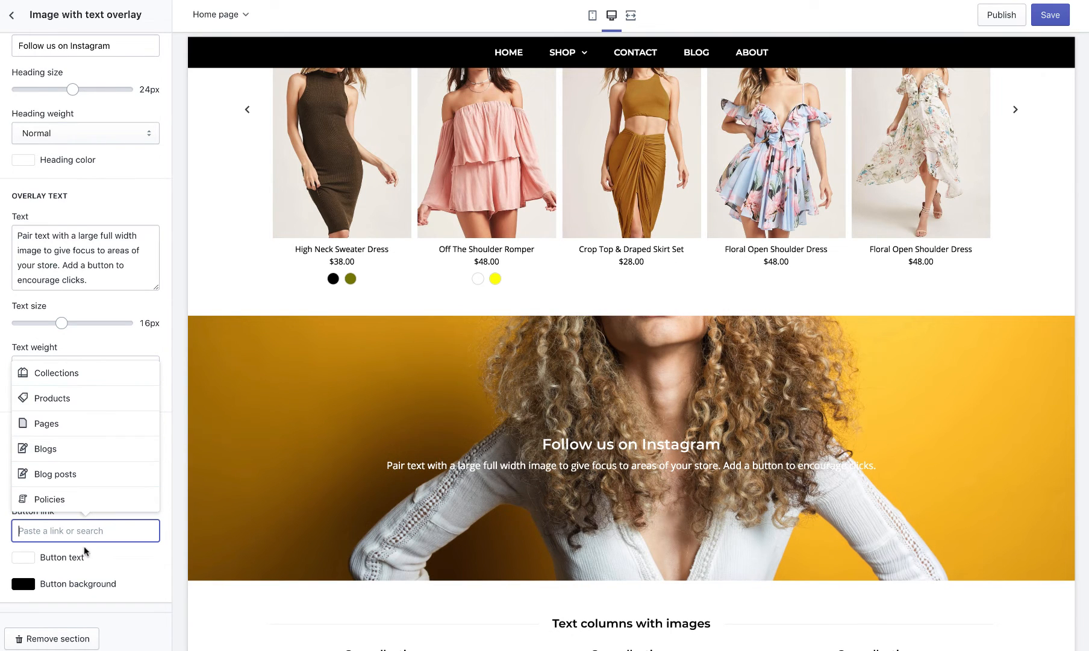
type("https://www.google.com")
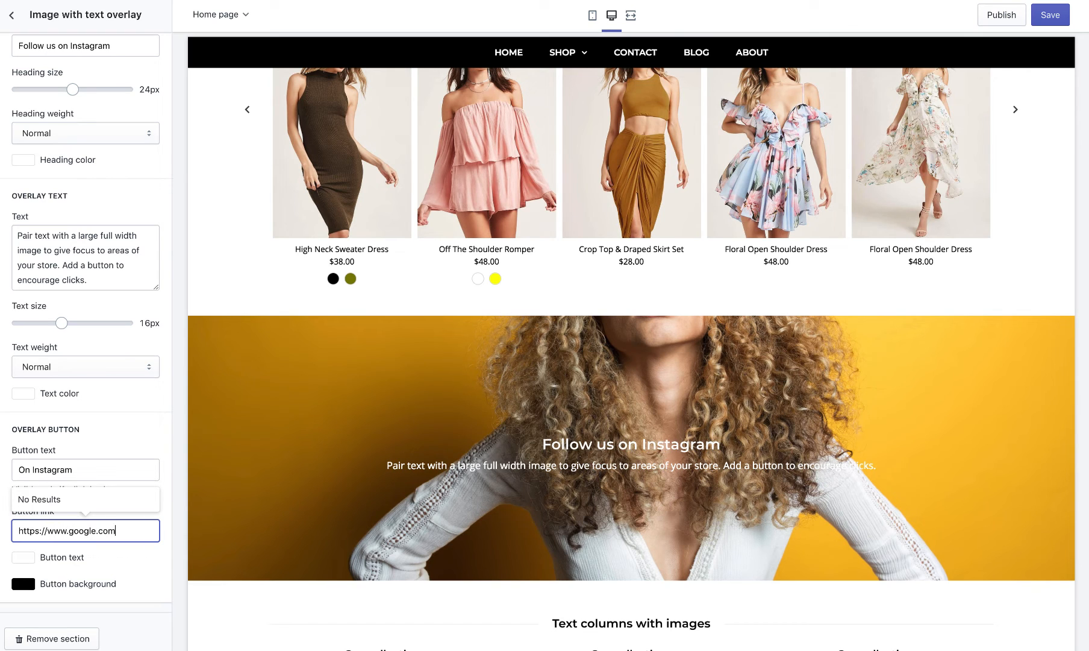
key("Return")
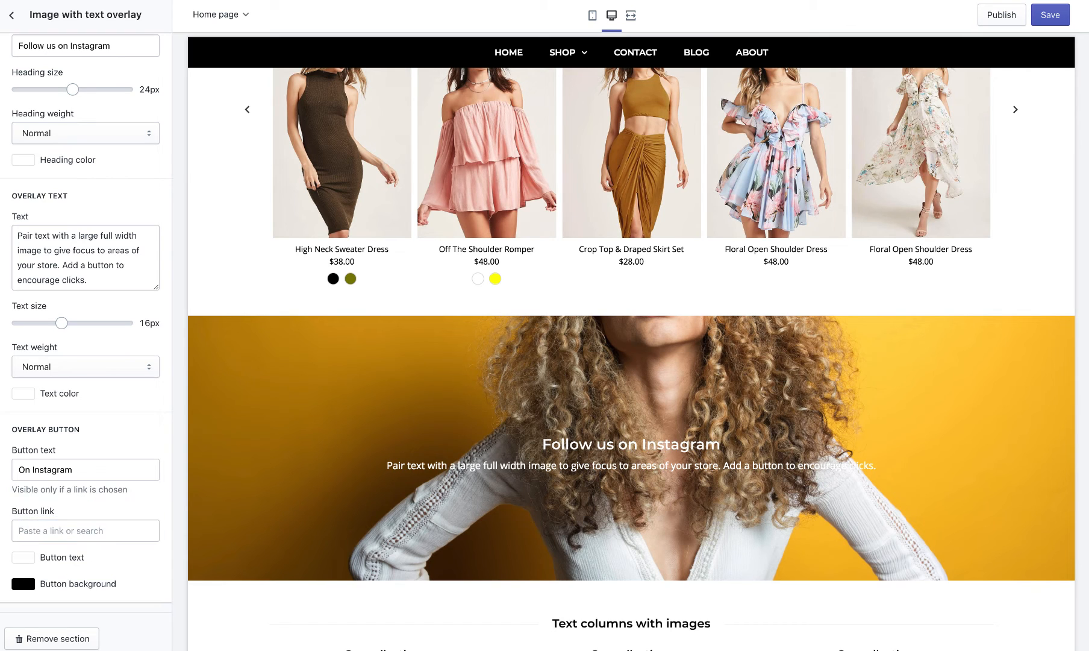
left_click(136, 534)
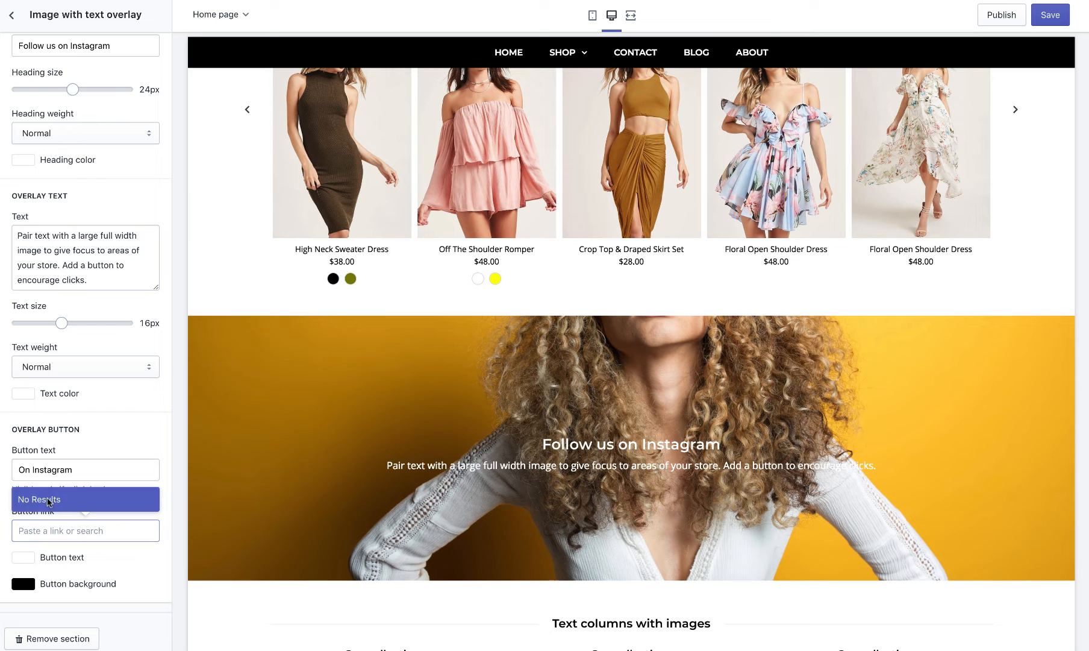
left_click(133, 578)
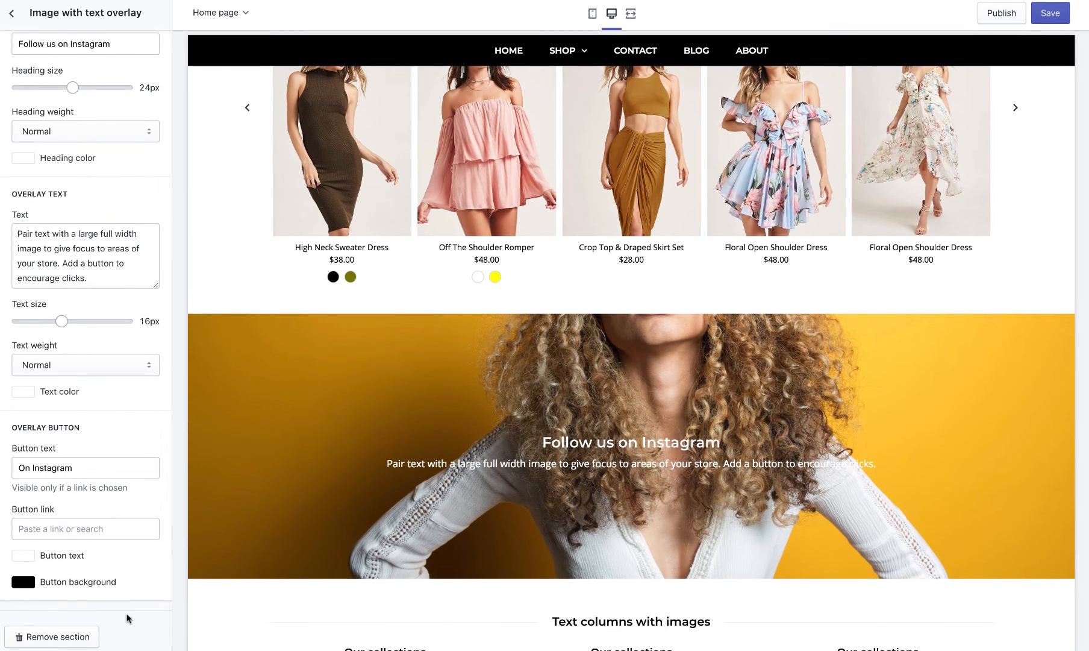
Save the changes made to the image with text overlay section.
left_click(1056, 21)
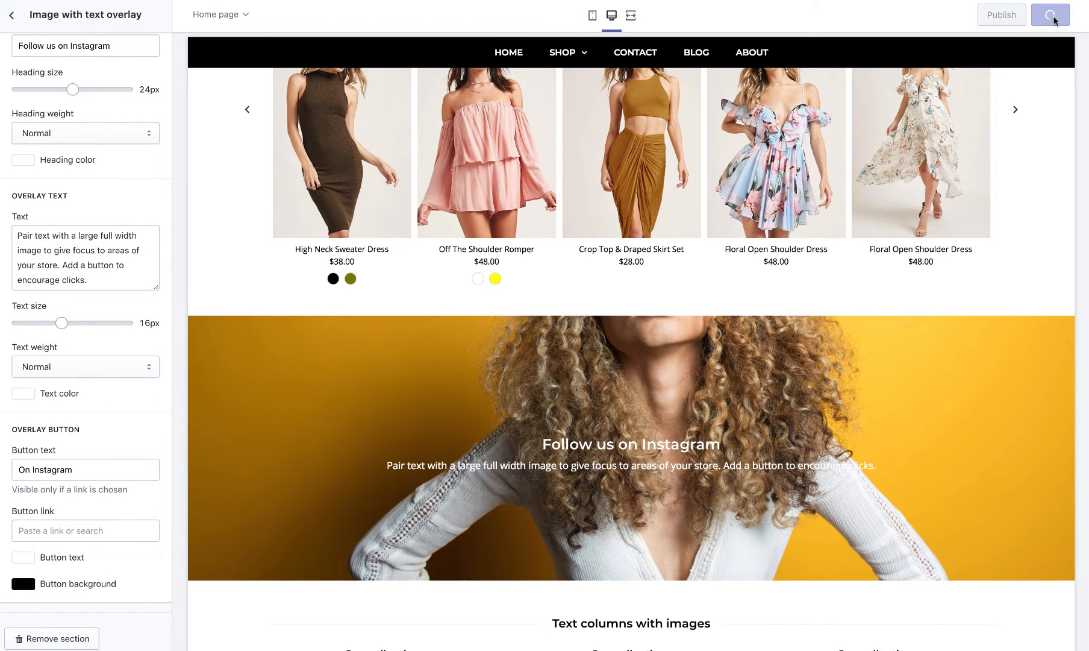
Look through the link destinations offered for the overlay button, including the list of store pages.
left_click(46, 533)
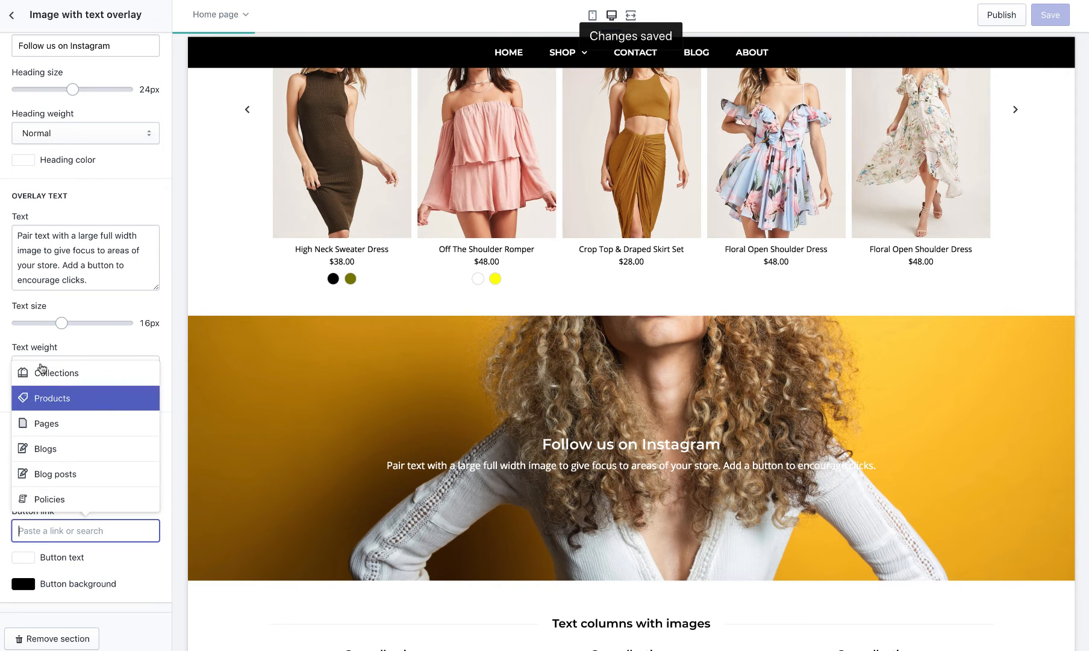
left_click(45, 392)
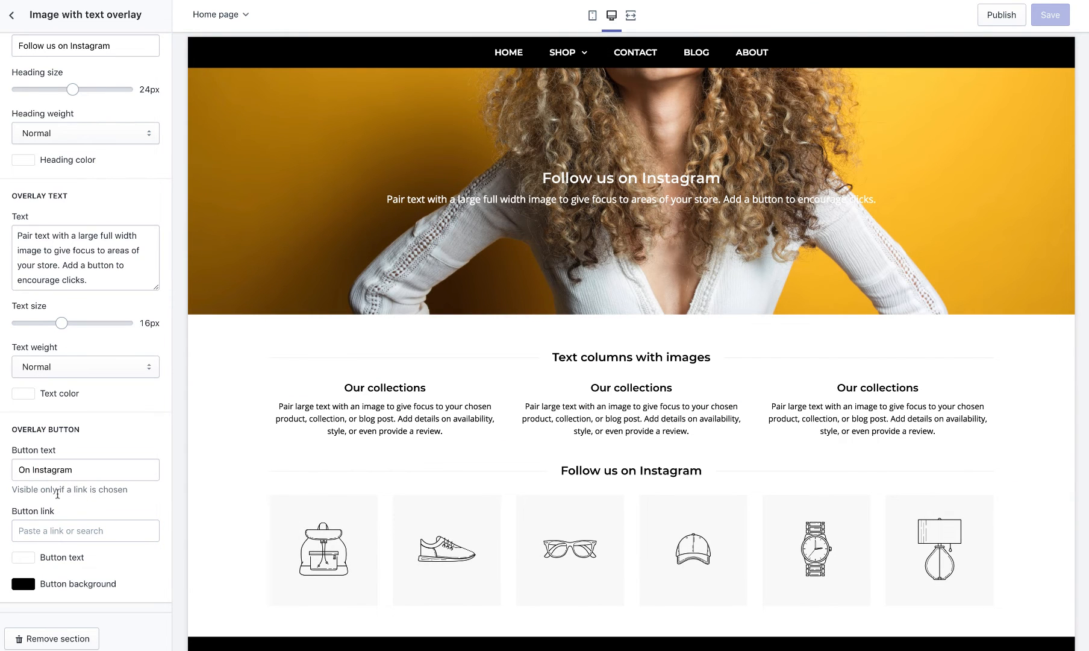
left_click(59, 530)
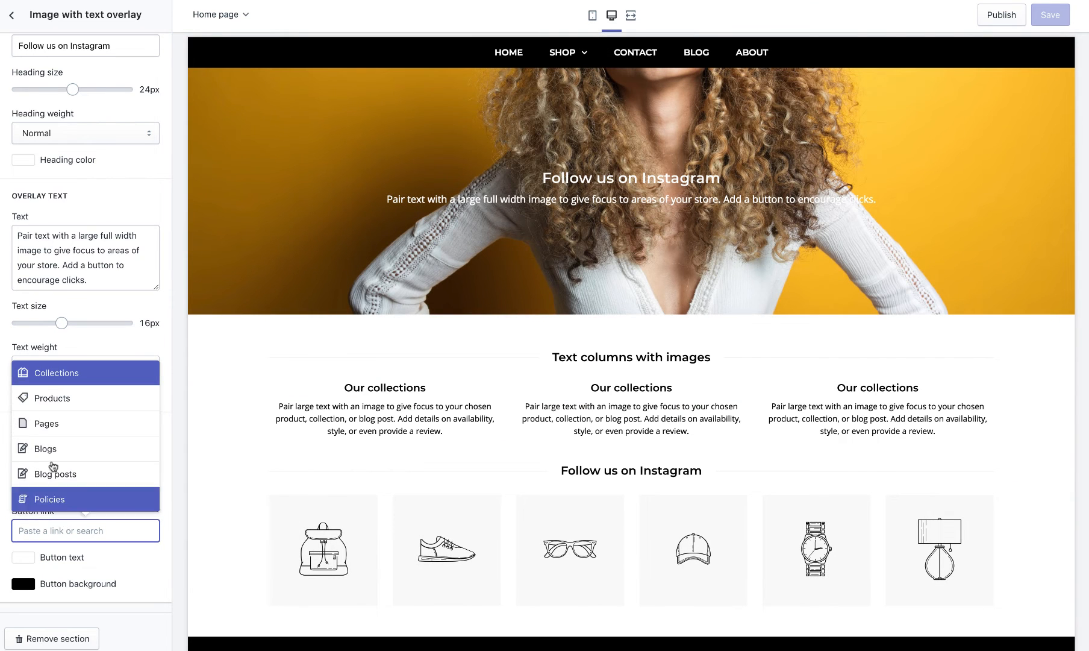
left_click(53, 422)
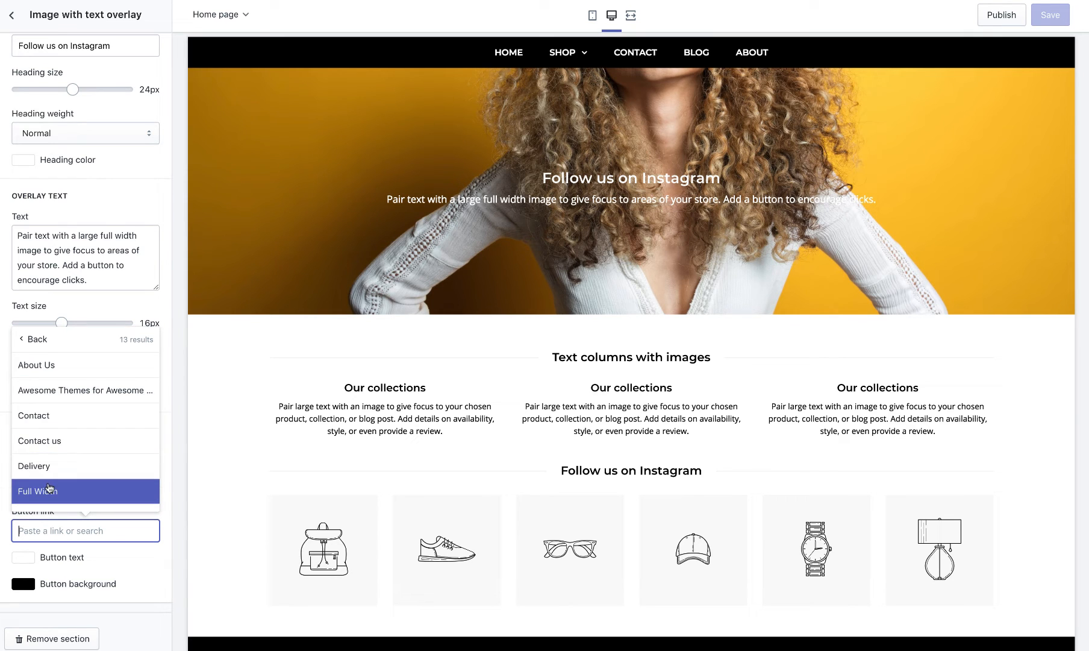
left_click(47, 339)
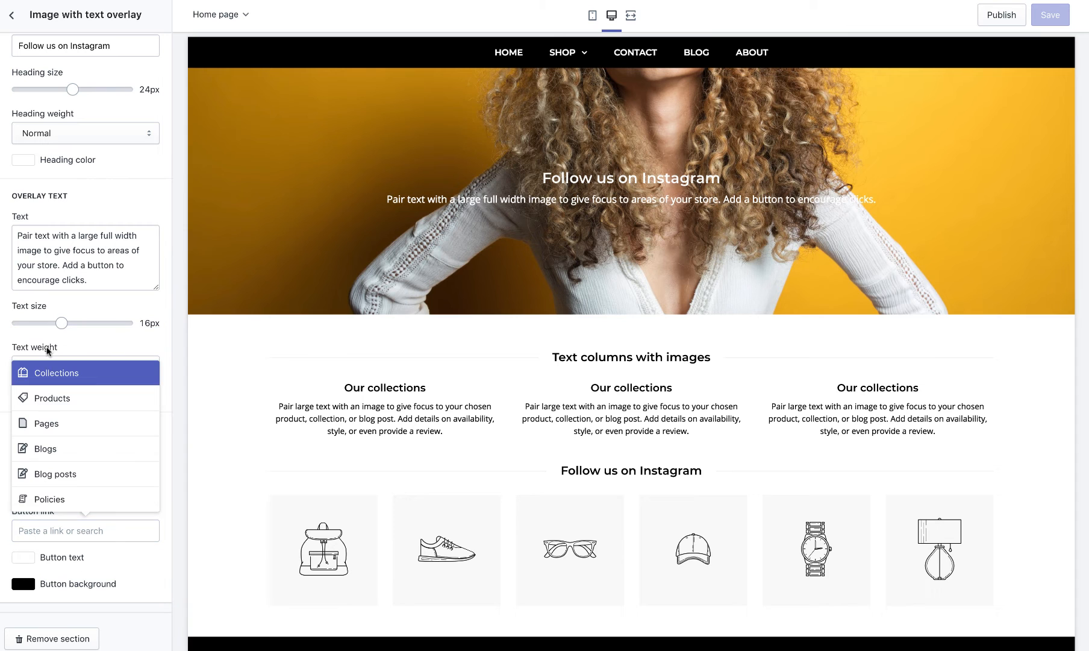
left_click(100, 354)
Remove the "Text columns with images" section from the home page.
scroll(369, 420, "down", 4)
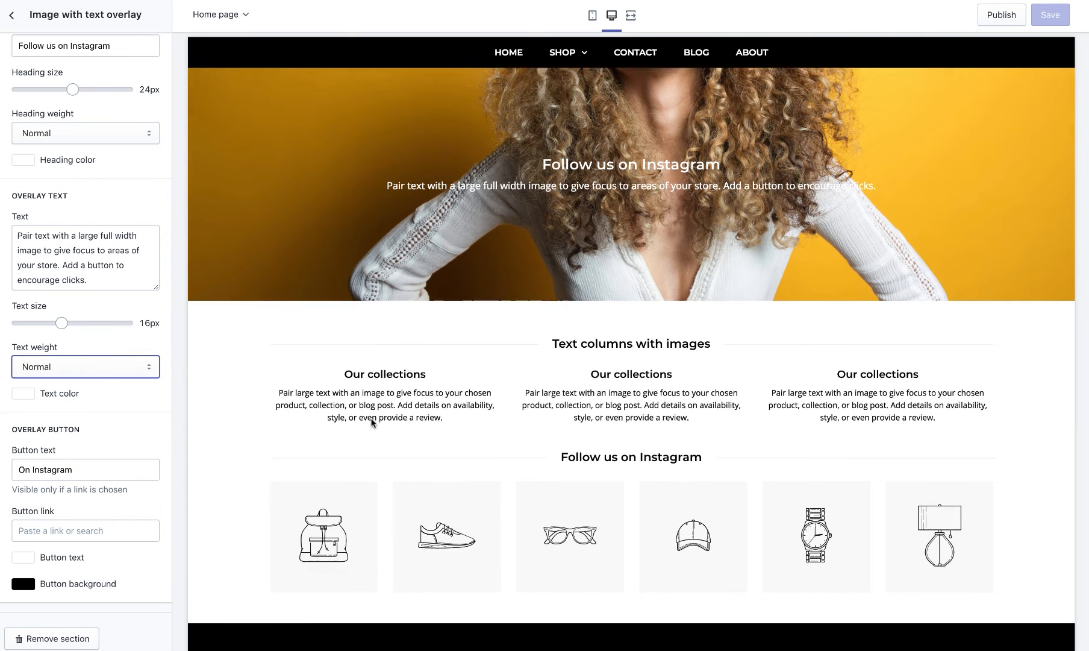
scroll(369, 420, "up", 5)
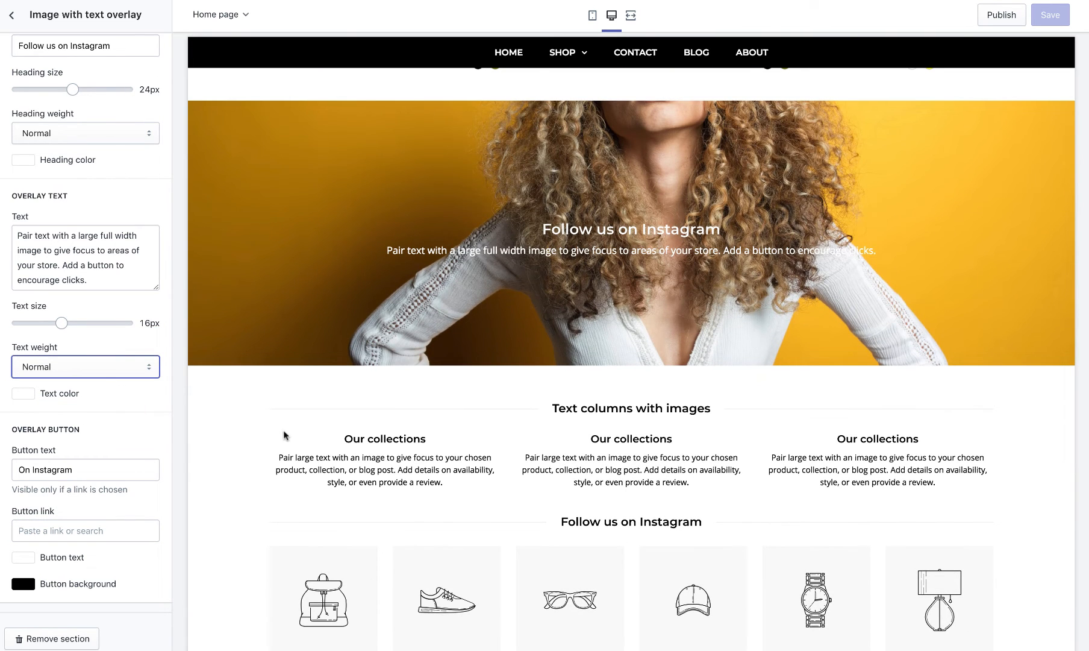
left_click(11, 16)
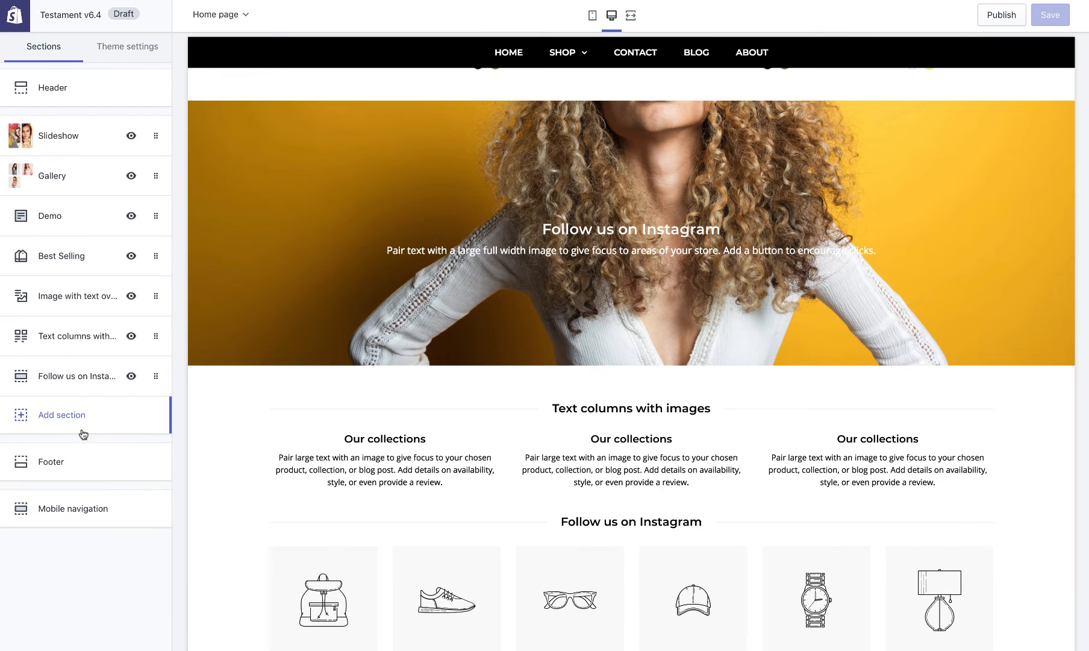
left_click(70, 342)
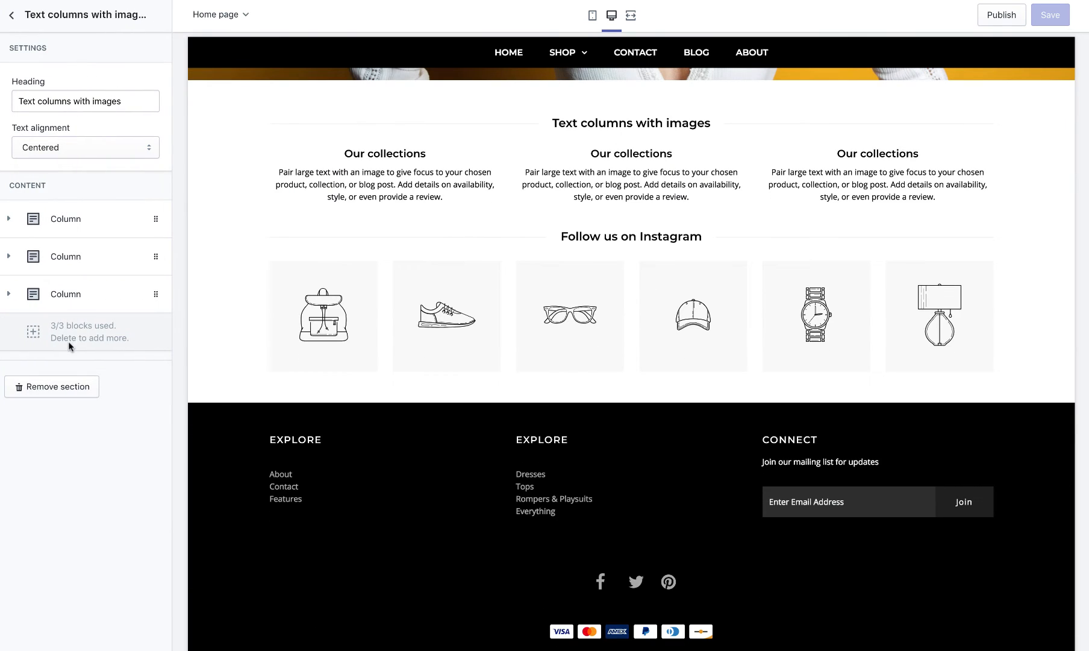
left_click(70, 391)
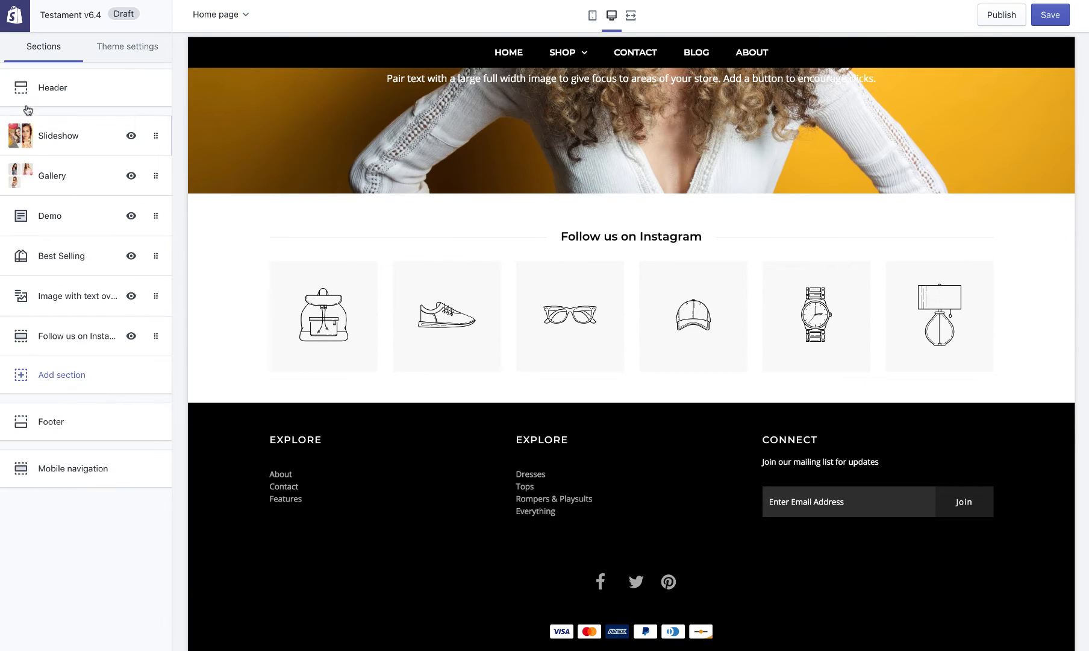
Clear the "Follow us on Instagram" heading of the Instagram feed section and return to the section list.
scroll(450, 484, "up", 4)
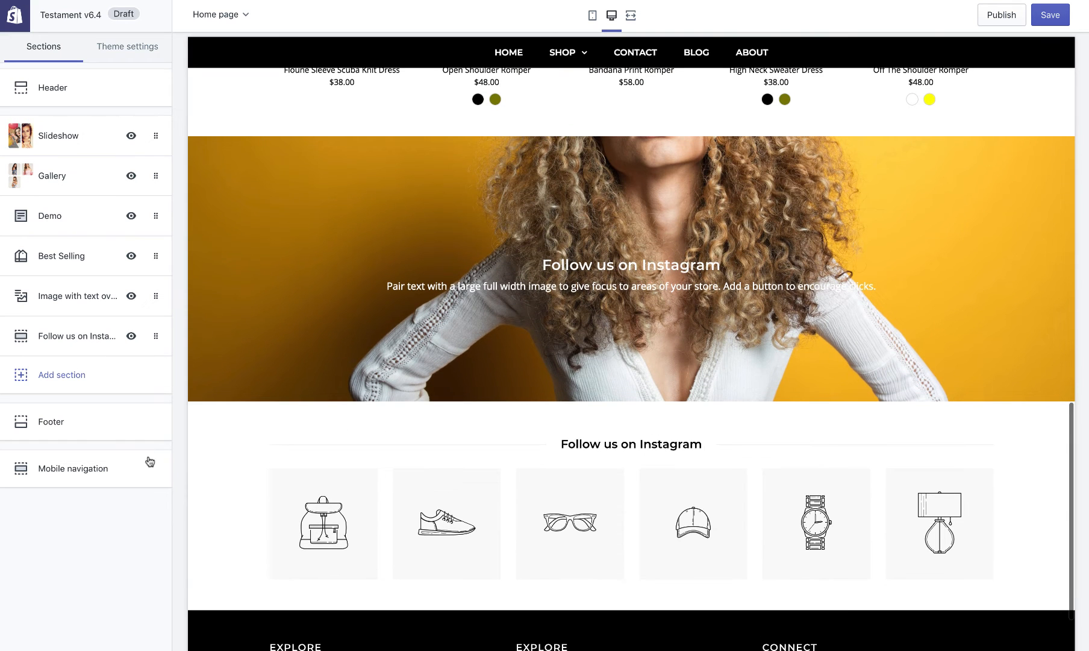
left_click(88, 351)
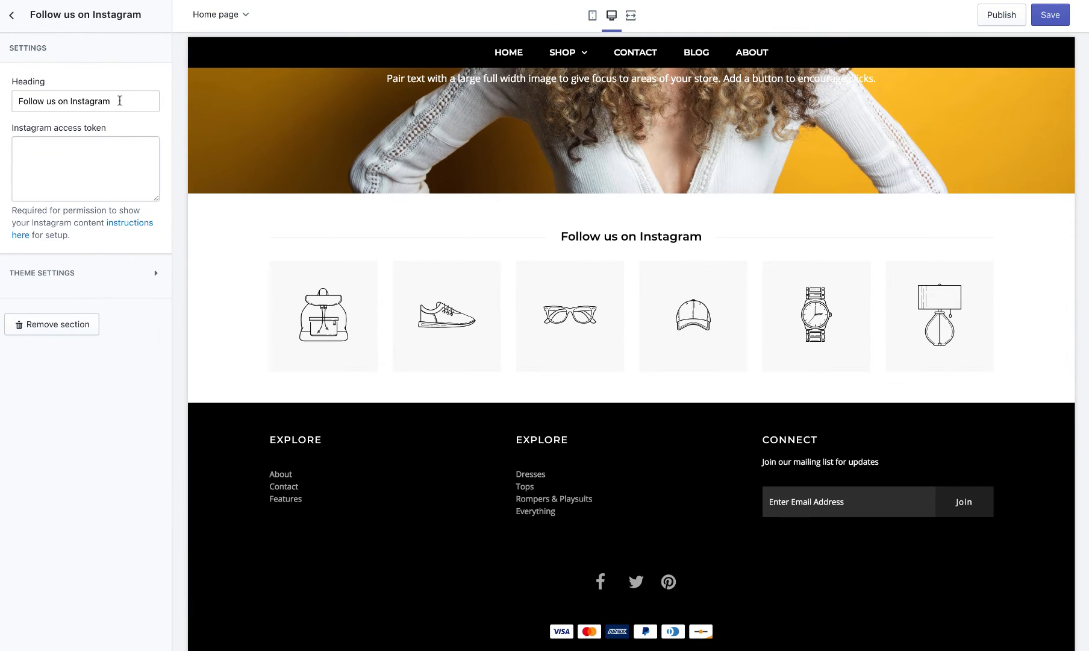
triple_click(96, 100)
key("BackSpace")
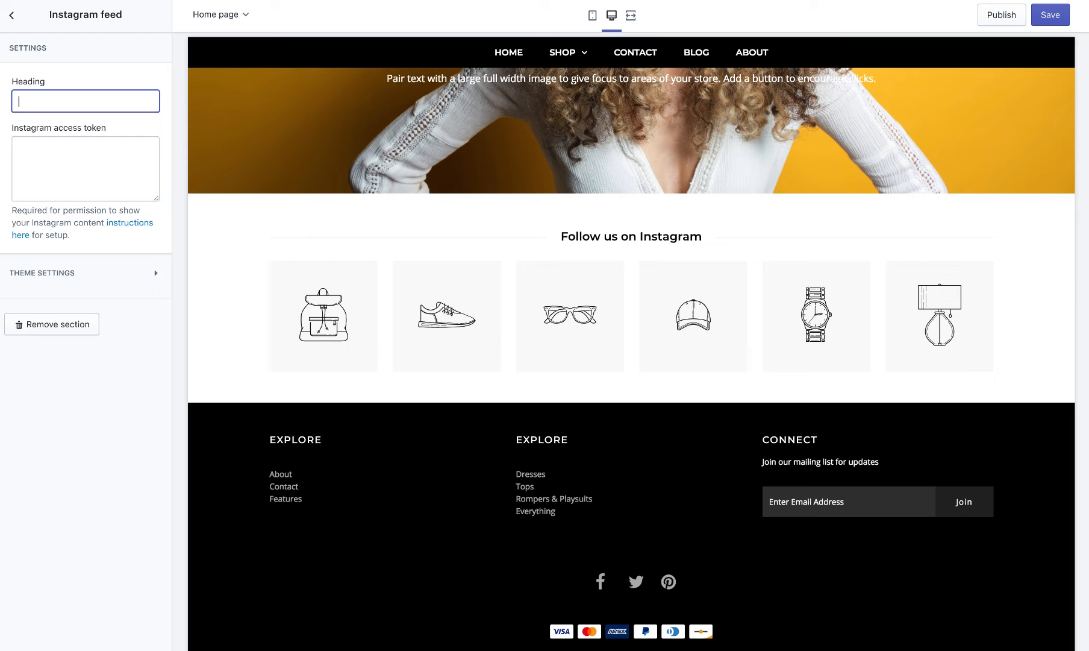
left_click(11, 15)
scroll(295, 256, "up", 4)
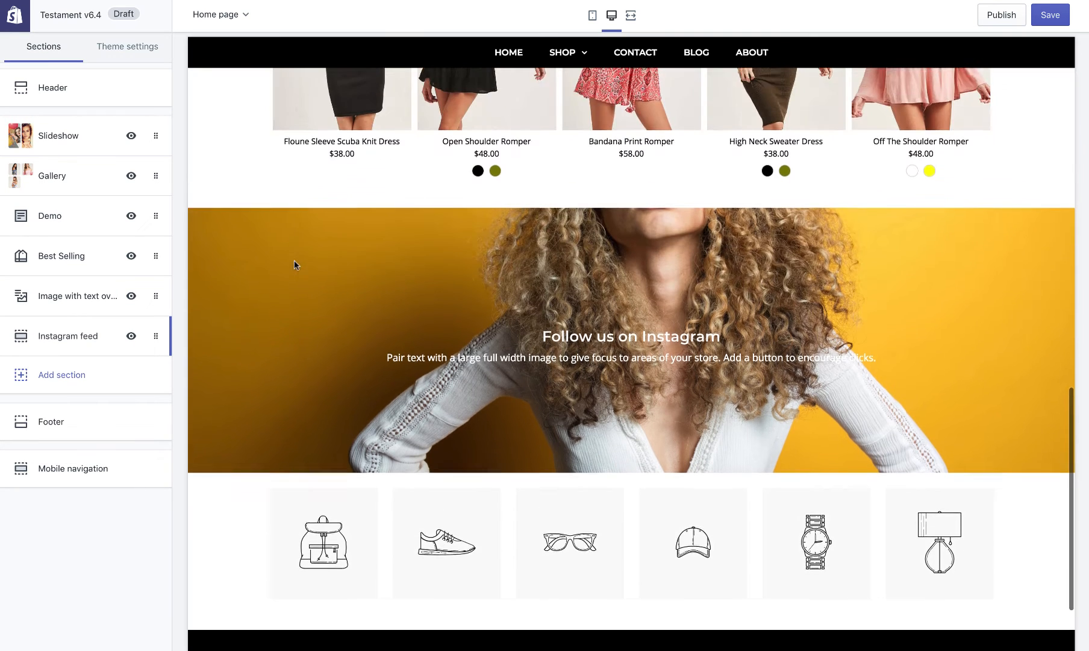
scroll(295, 260, "down", 2)
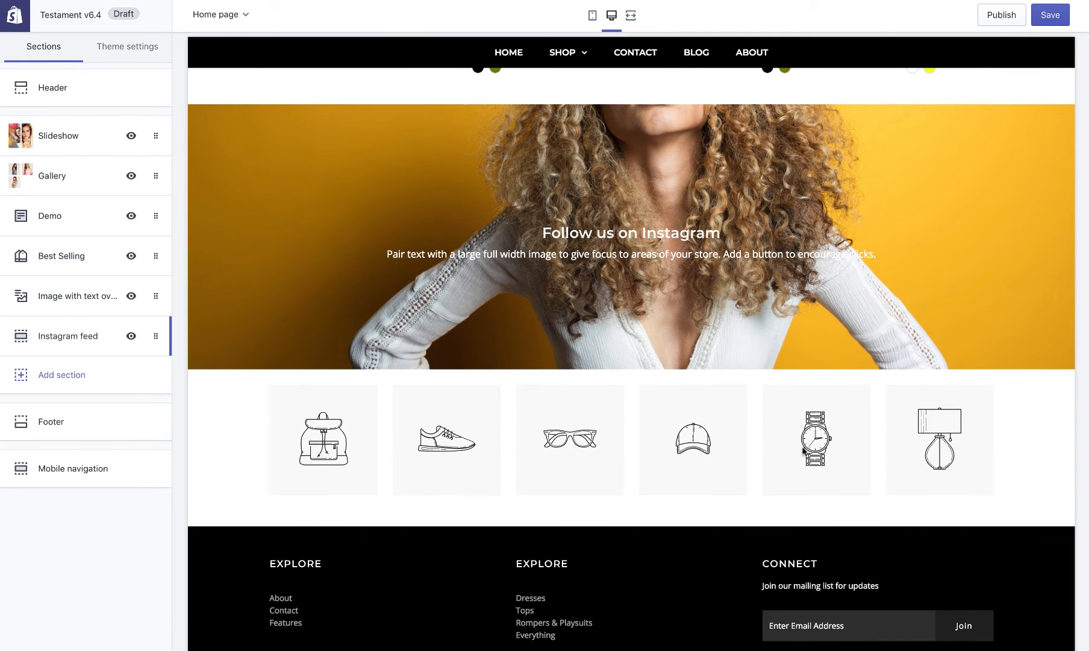
Check the Instagram feed section's access token field and save the home page changes.
left_click(58, 344)
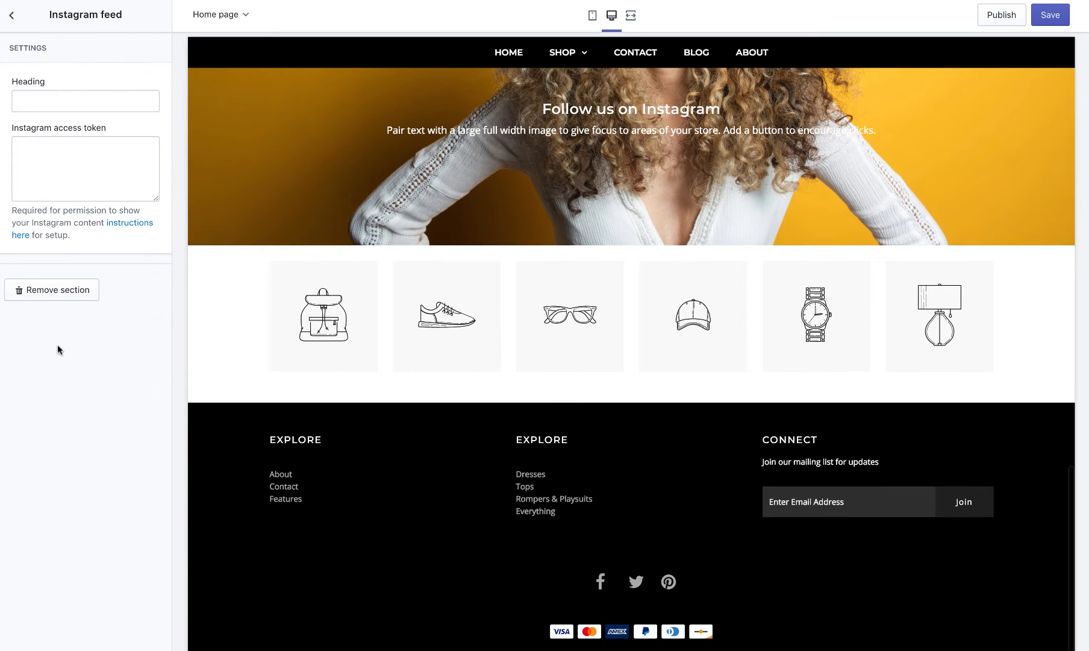
left_click(48, 163)
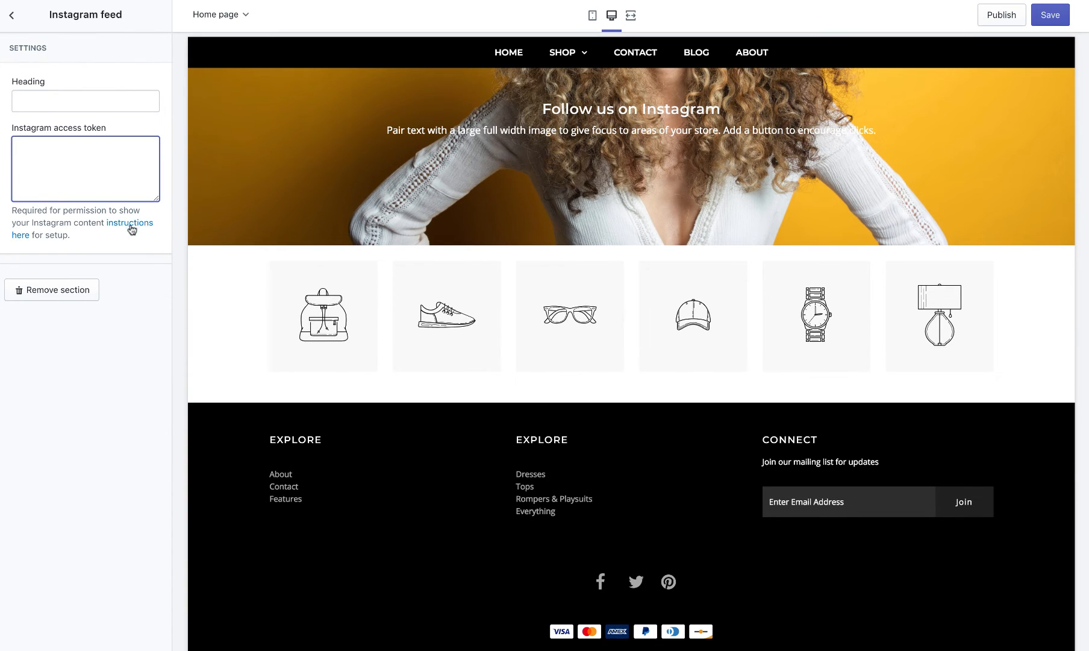
left_click(12, 17)
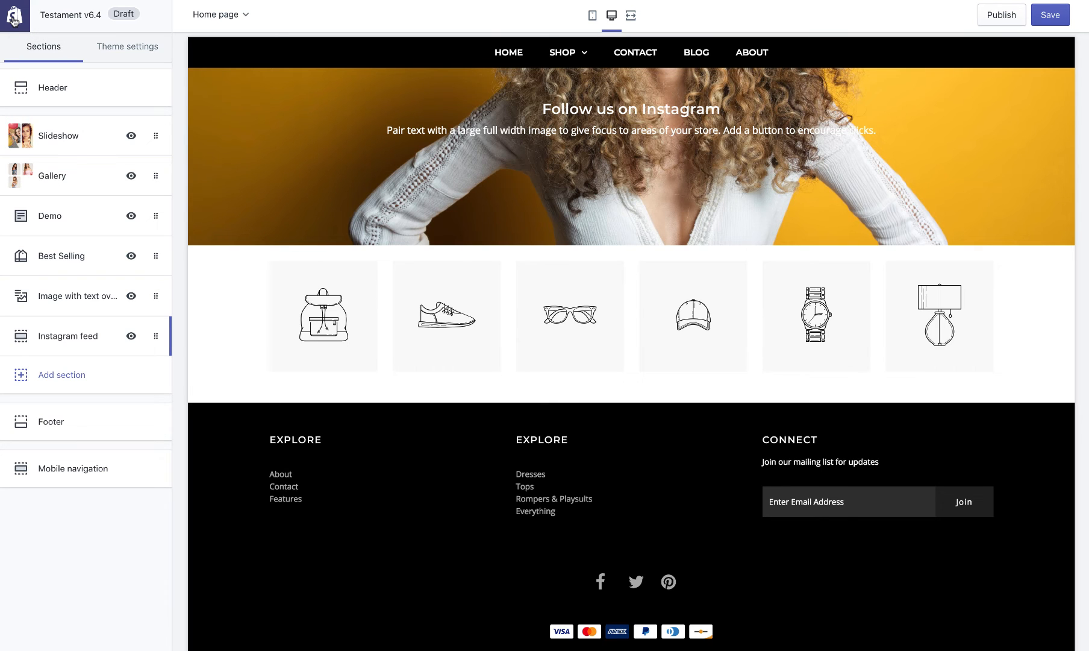
left_click(1050, 14)
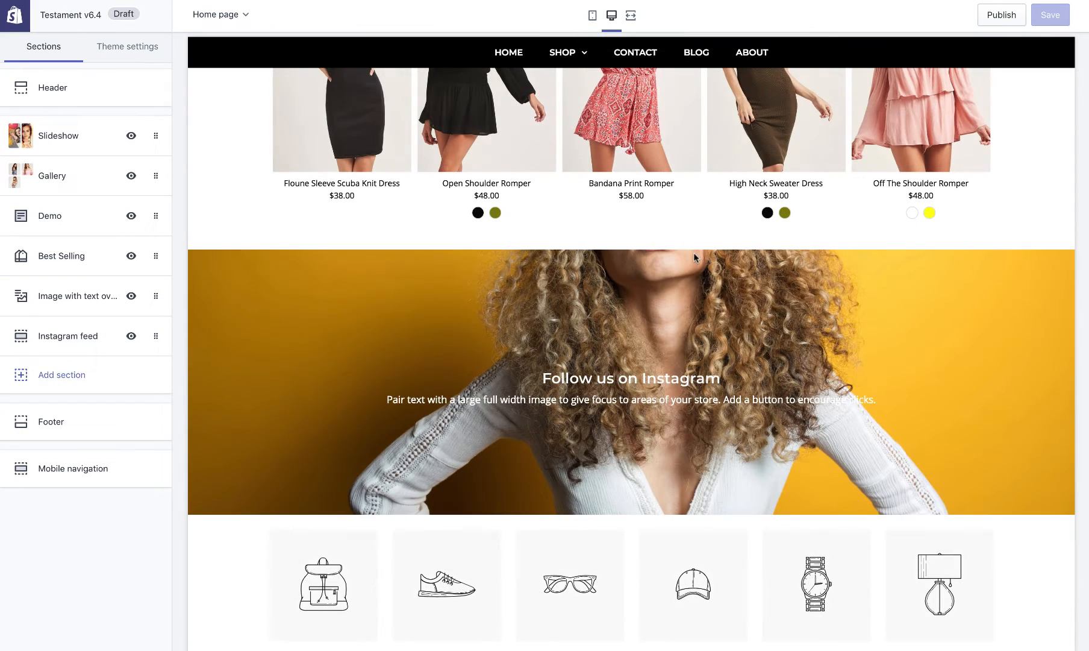
Go to the All Products collection page through the store preview and open its Collection page section settings.
scroll(666, 308, "up", 15)
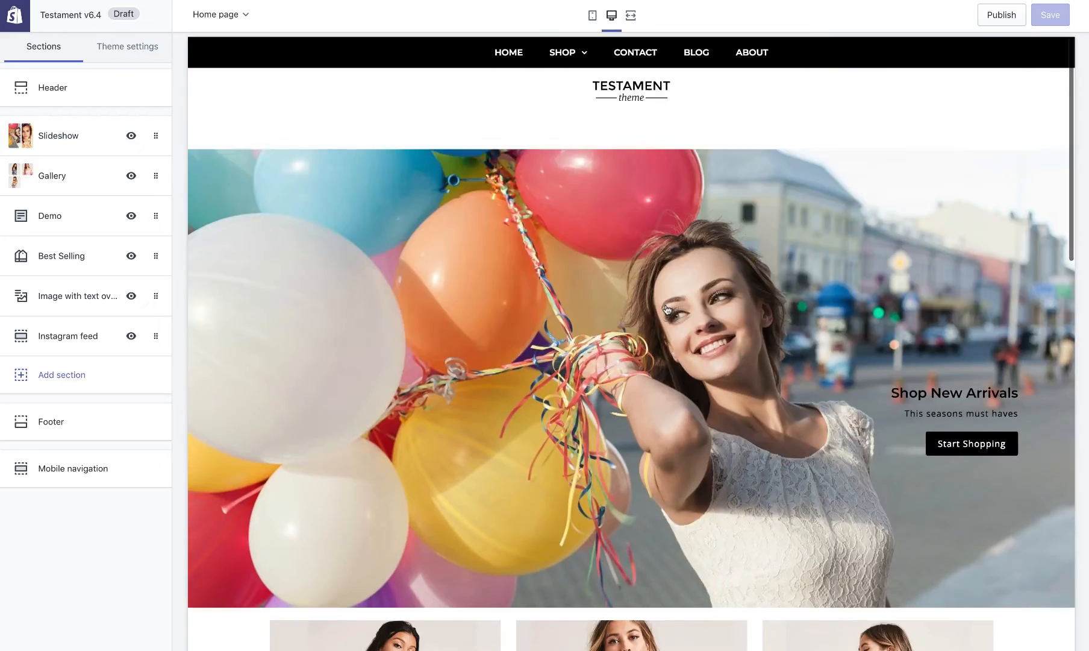
left_click(562, 133)
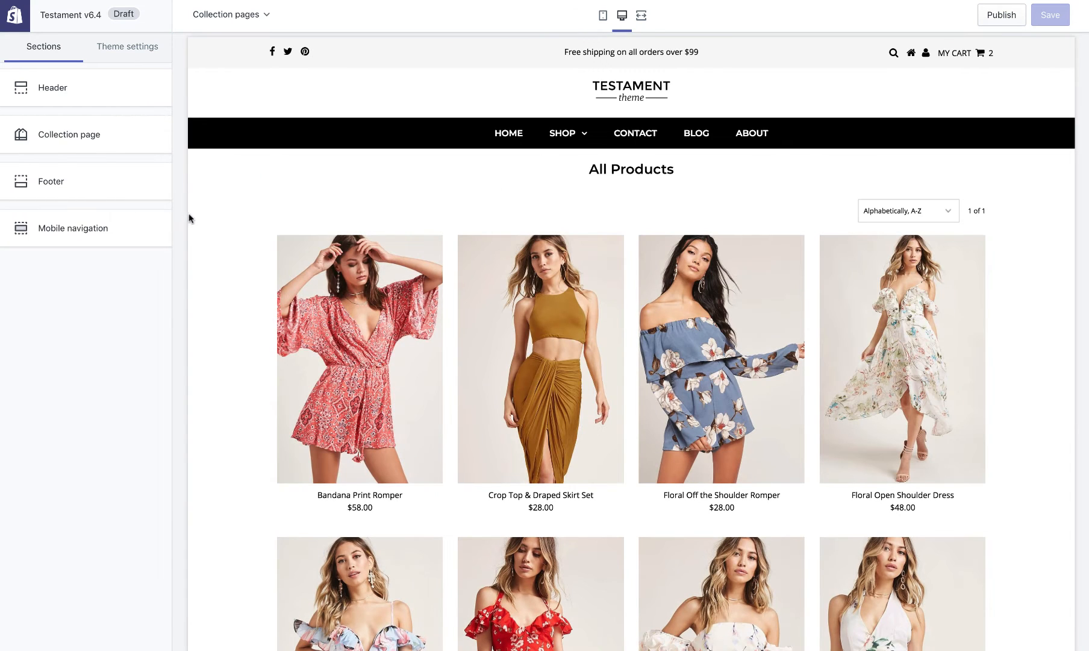
left_click(107, 148)
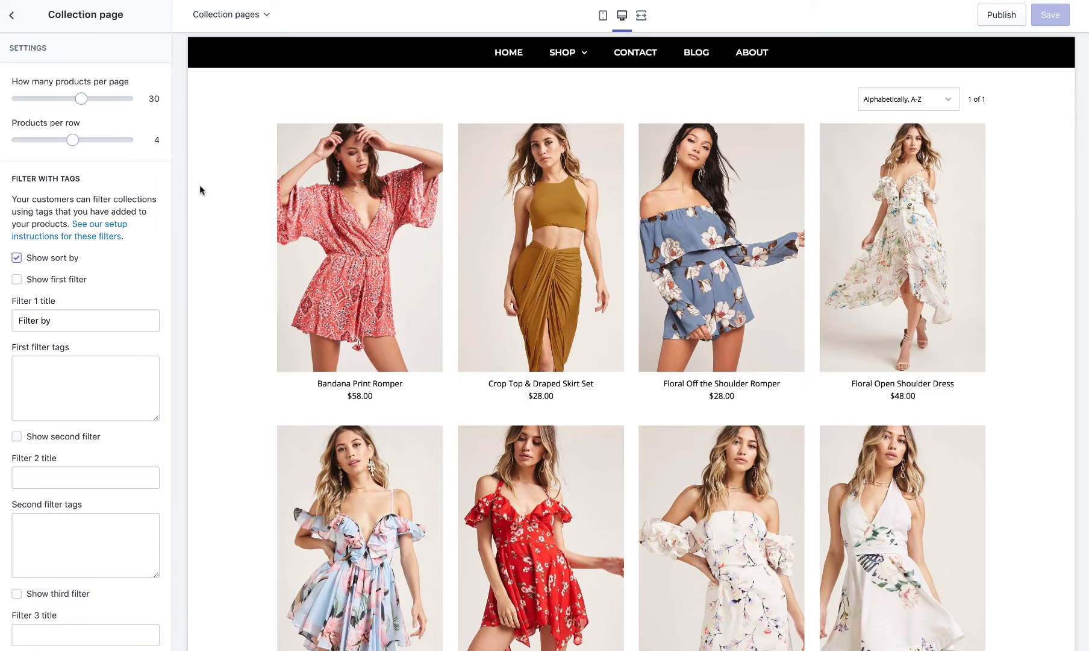
Review the collection's product grid and set the products per row to 3.
scroll(207, 193, "down", 5)
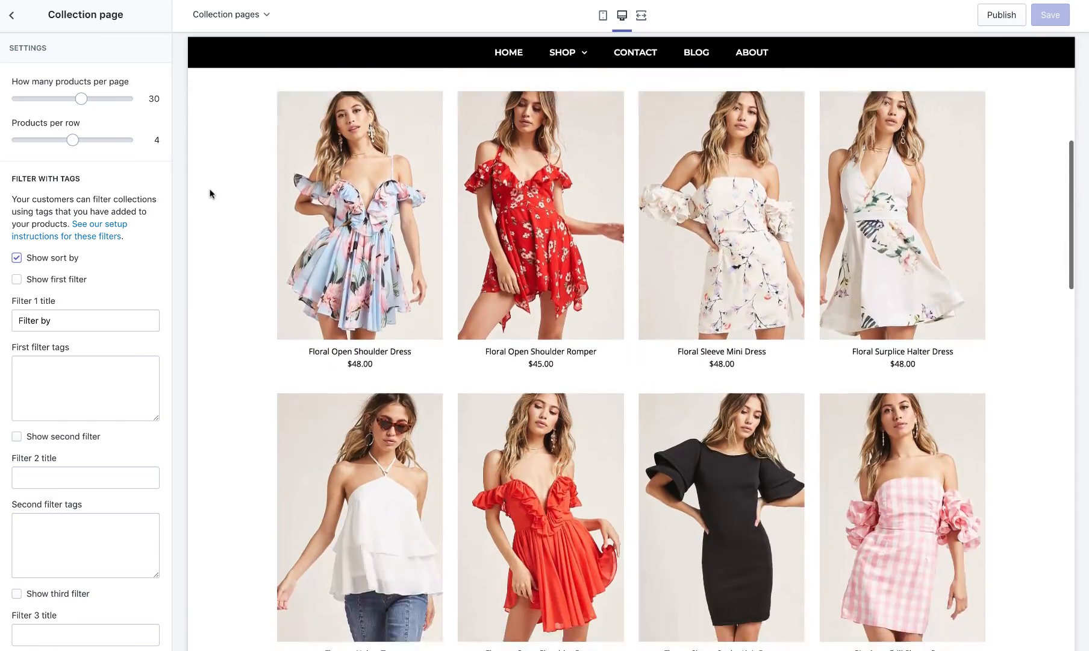
scroll(210, 193, "down", 10)
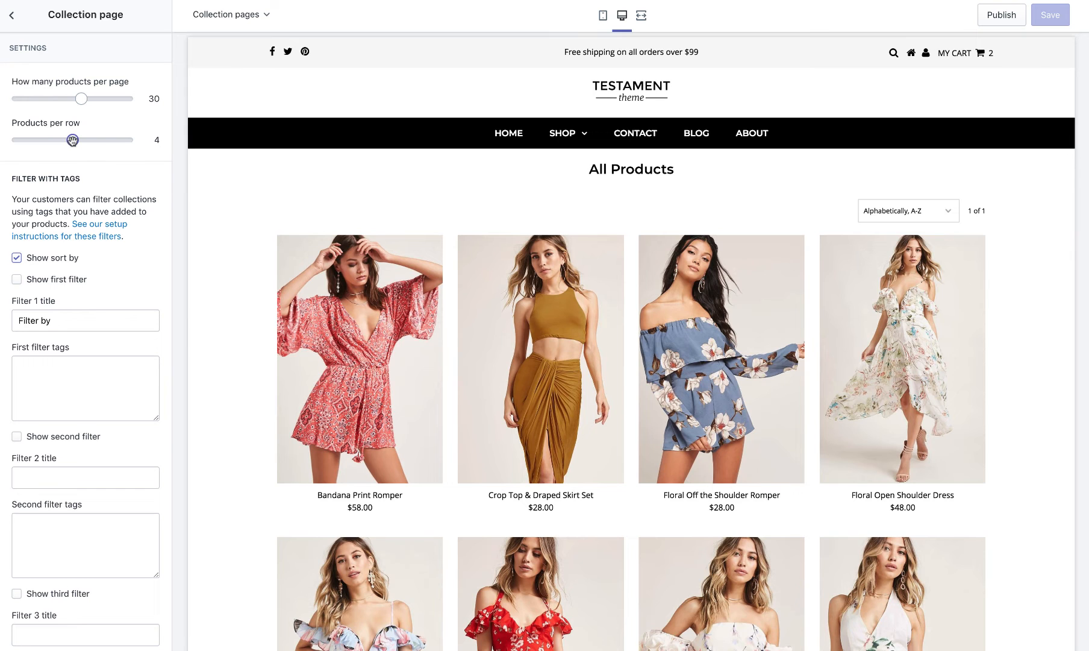
left_click_drag(73, 141, 48, 140)
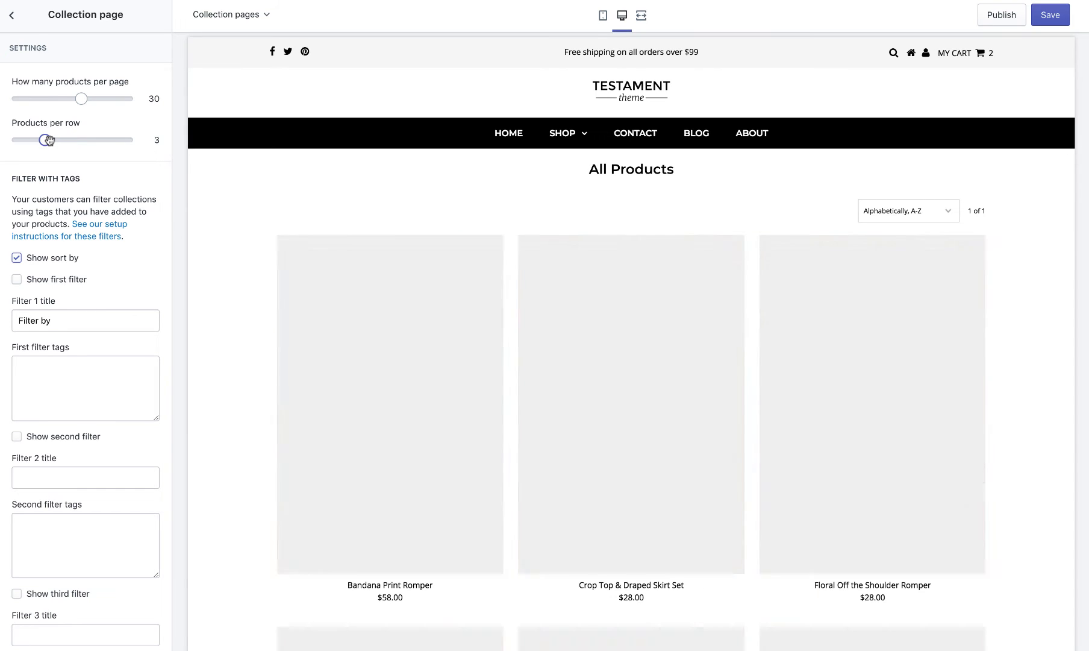
mouse_move(48, 141)
left_mouse_down()
mouse_move(27, 145)
mouse_move(138, 149)
mouse_move(43, 143)
left_mouse_up()
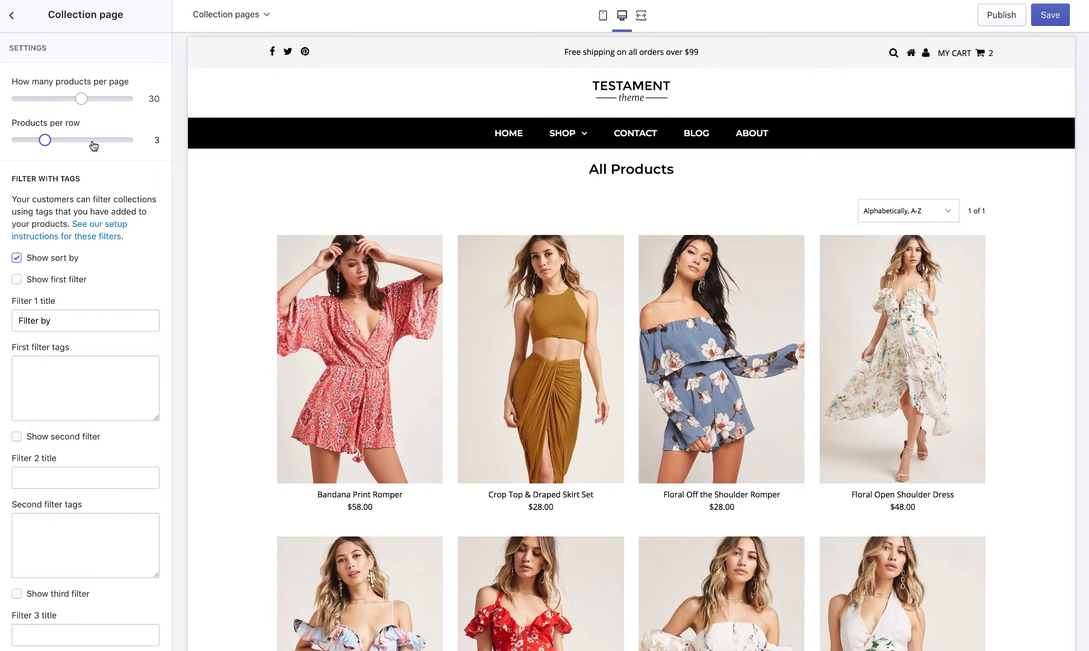
scroll(150, 258, "down", 4)
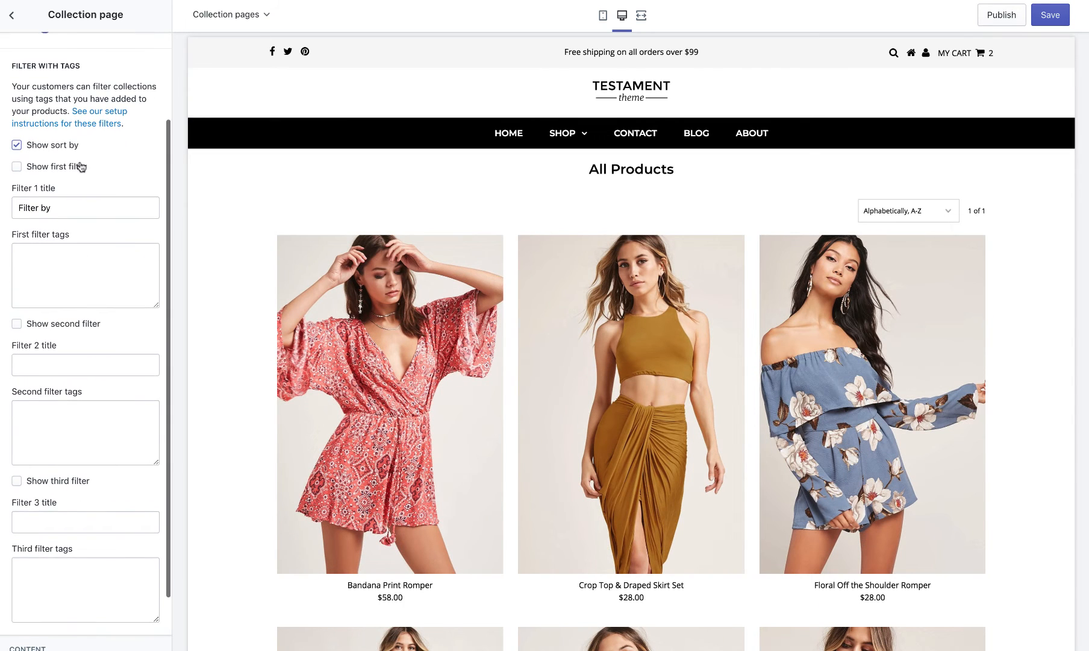
Enable the first collection filter, titled "Filter by Color", with the tags Red, White, Yellow.
left_click(55, 168)
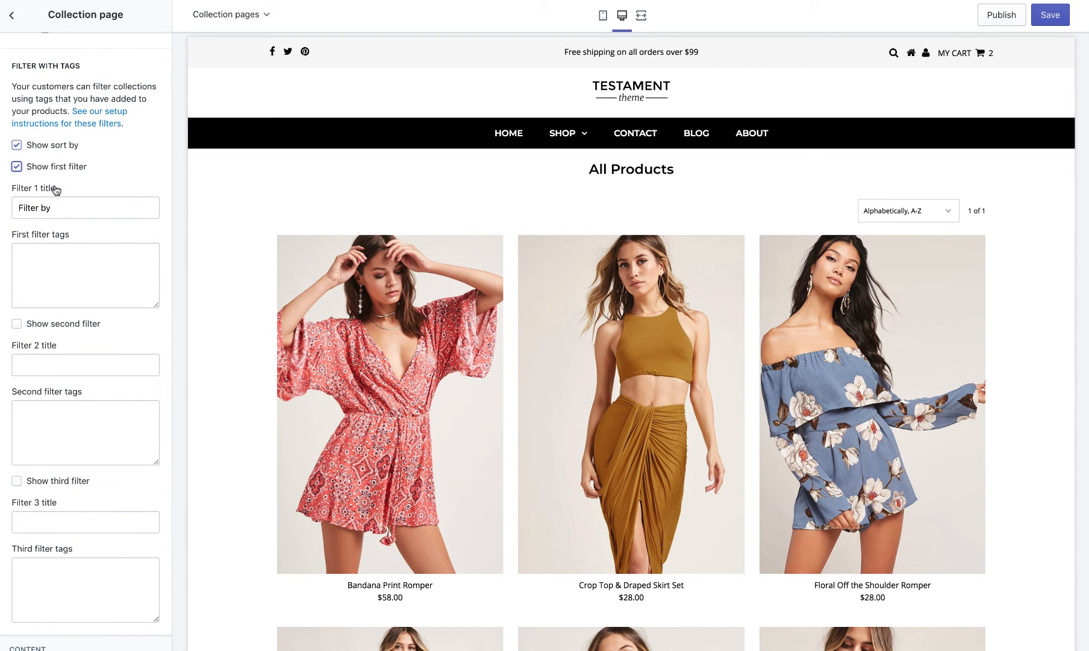
left_click(89, 208)
type("Color")
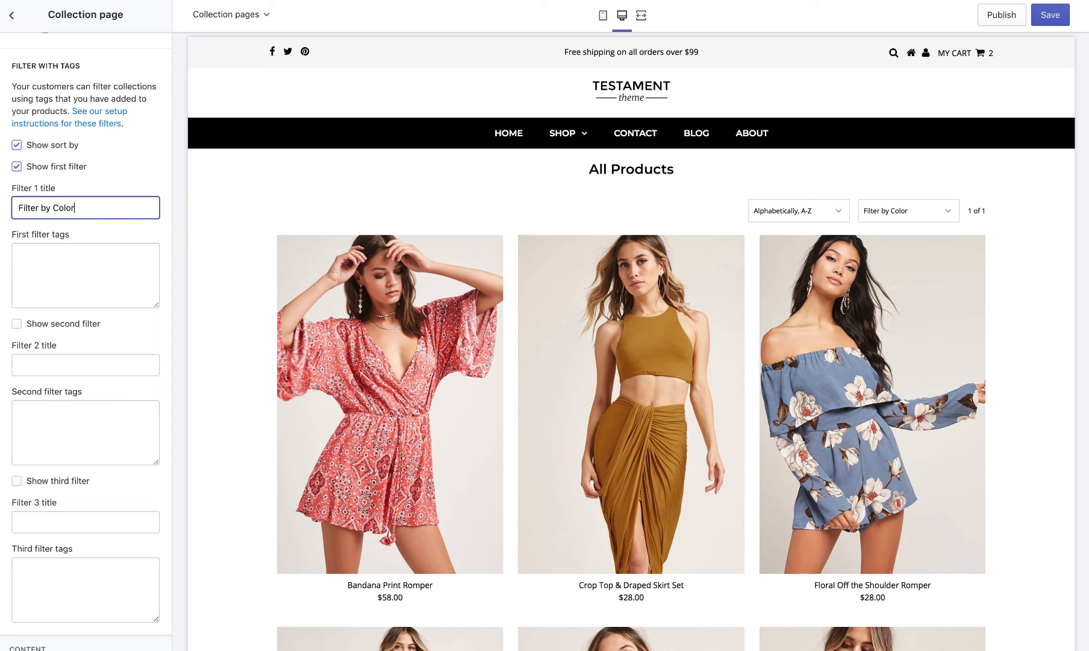
left_click(18, 253)
type("Red, Whit")
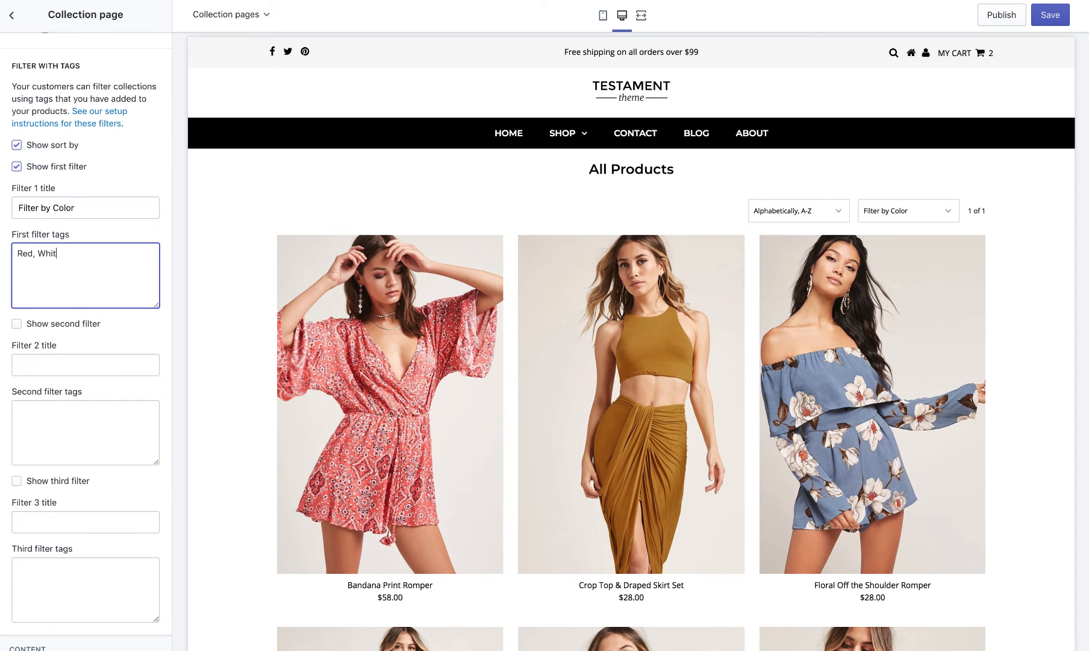
type("e, Yellow,")
left_click(897, 176)
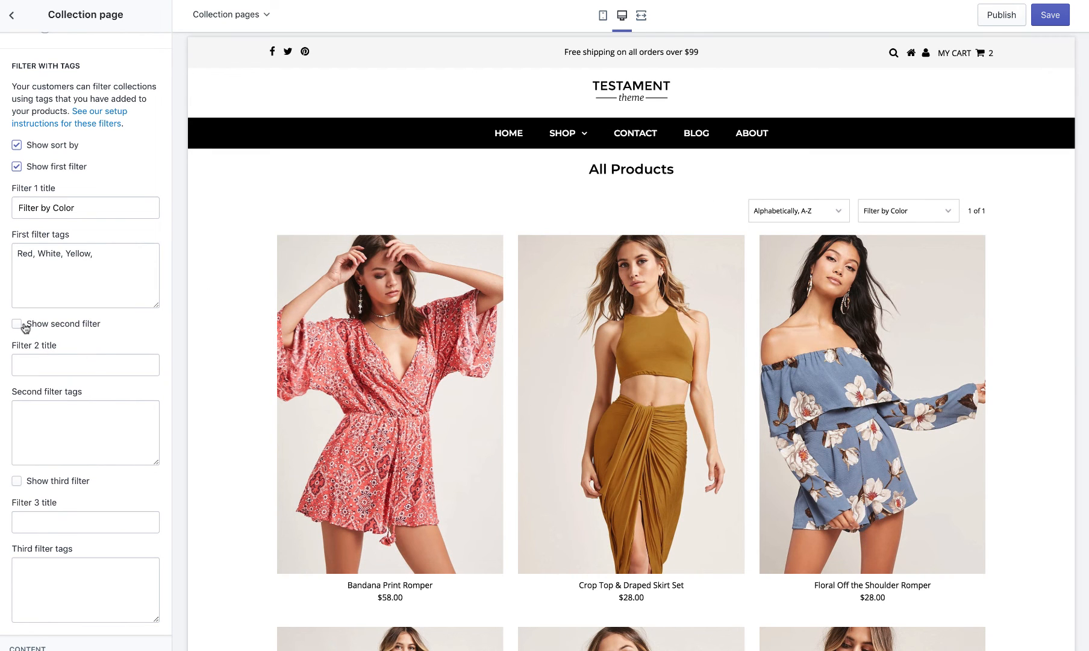
Enable the second collection filter, titled "Filter by Size", with the tags Small, Medium, Large.
left_click(25, 327)
left_click(88, 363)
type("Filte")
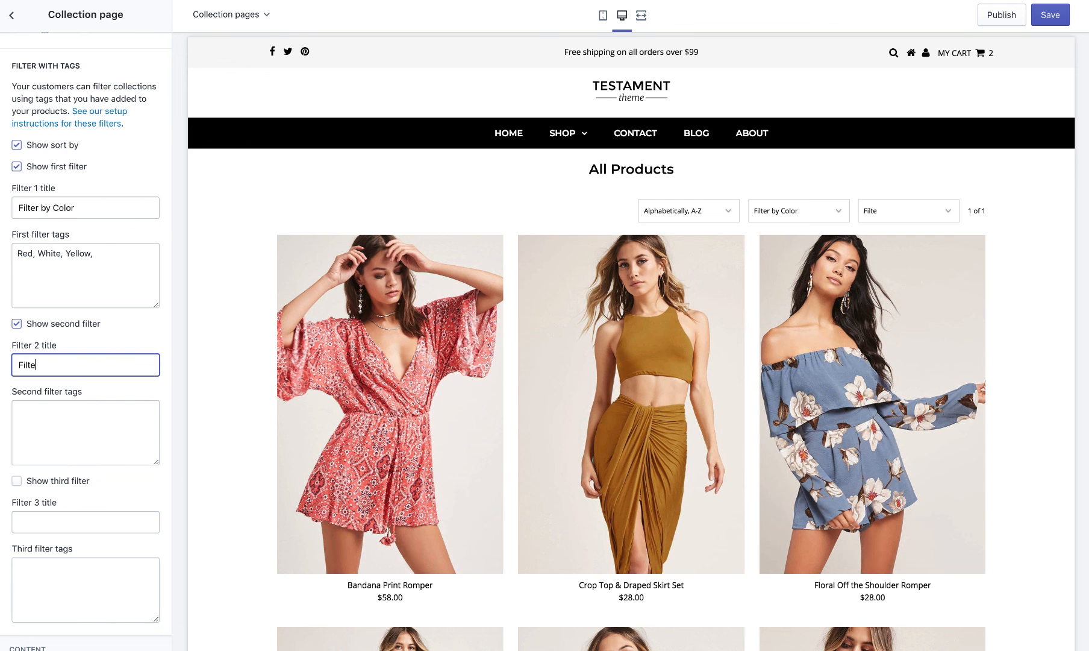
type("r by Size")
left_click(24, 411)
type("Small, Medium, Large,")
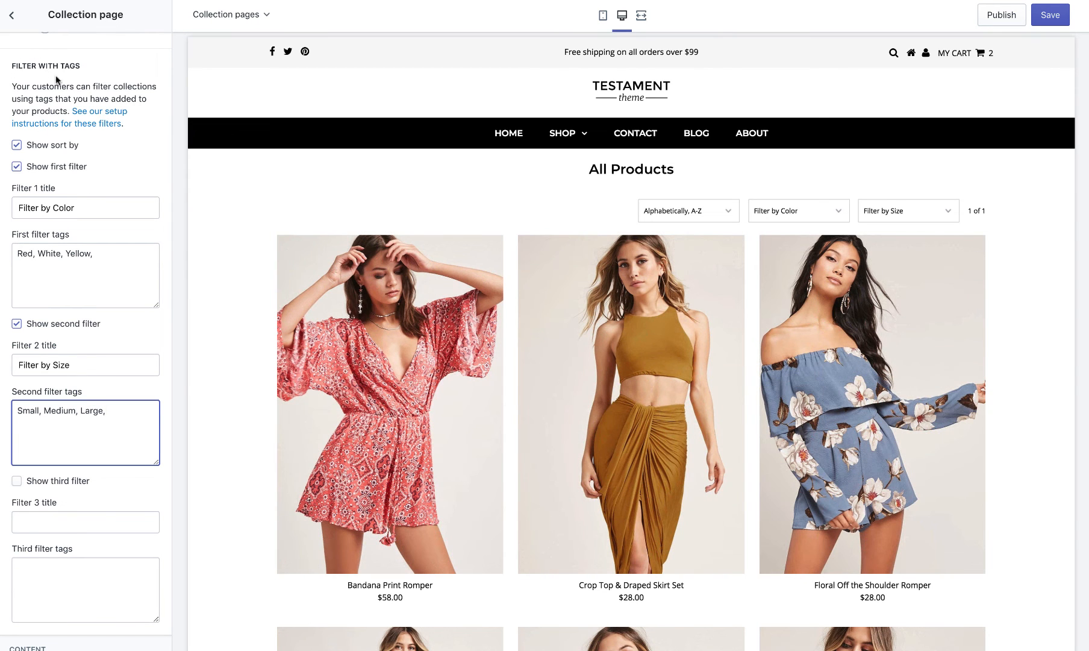
Add a Menu content block to the collection page and assign the Clothing menu as its sidebar menu.
scroll(77, 108, "down", 2)
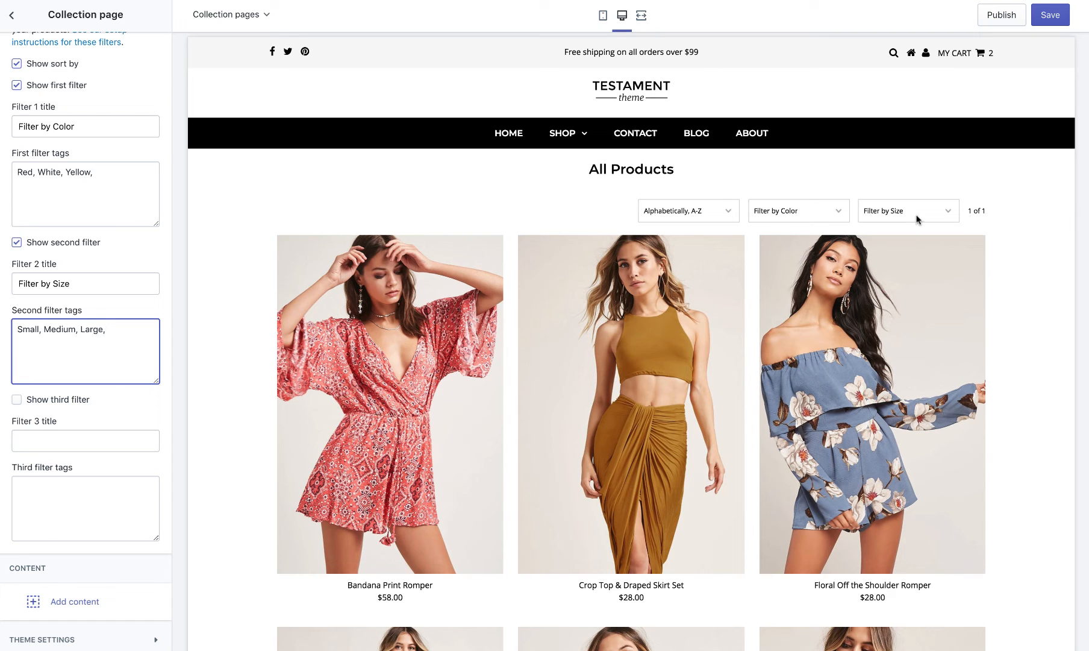
left_click(76, 601)
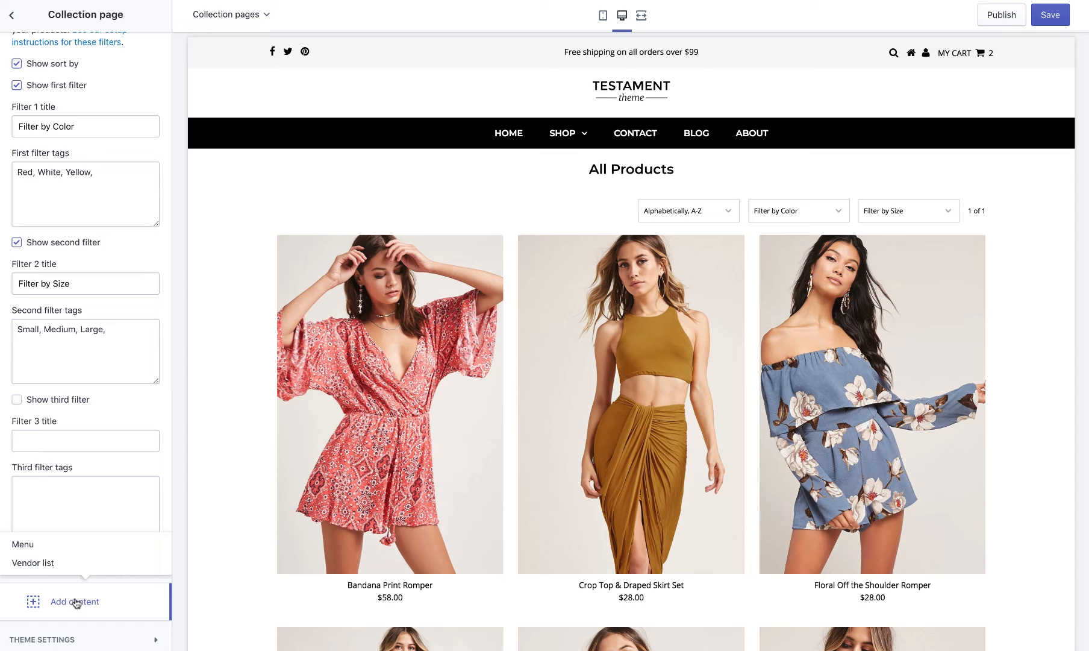
left_click(24, 546)
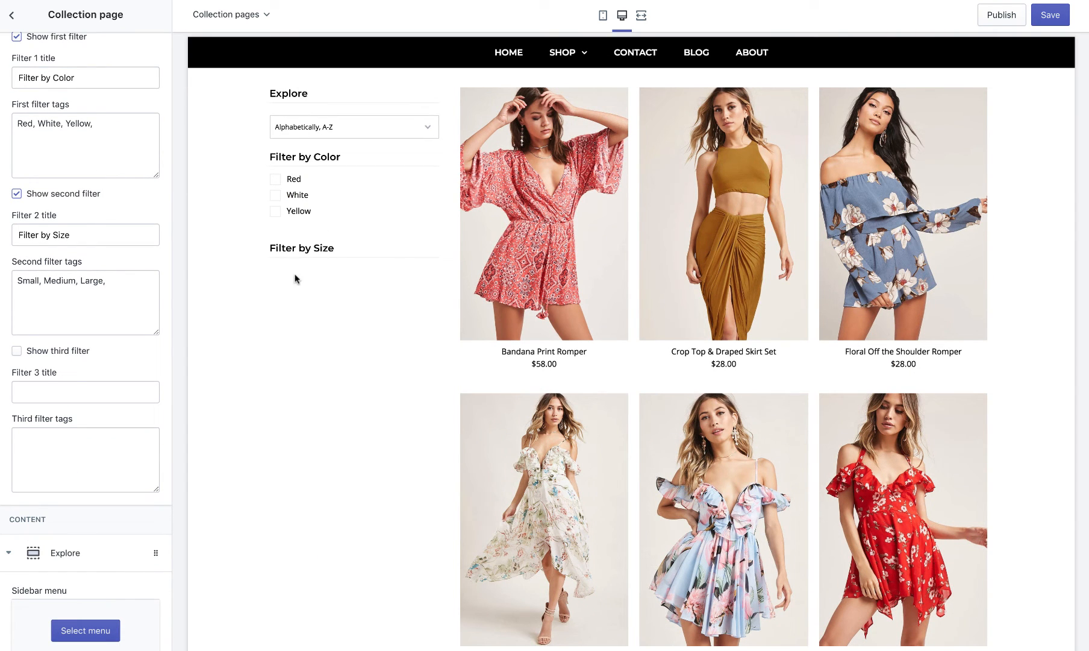
triple_click(129, 295)
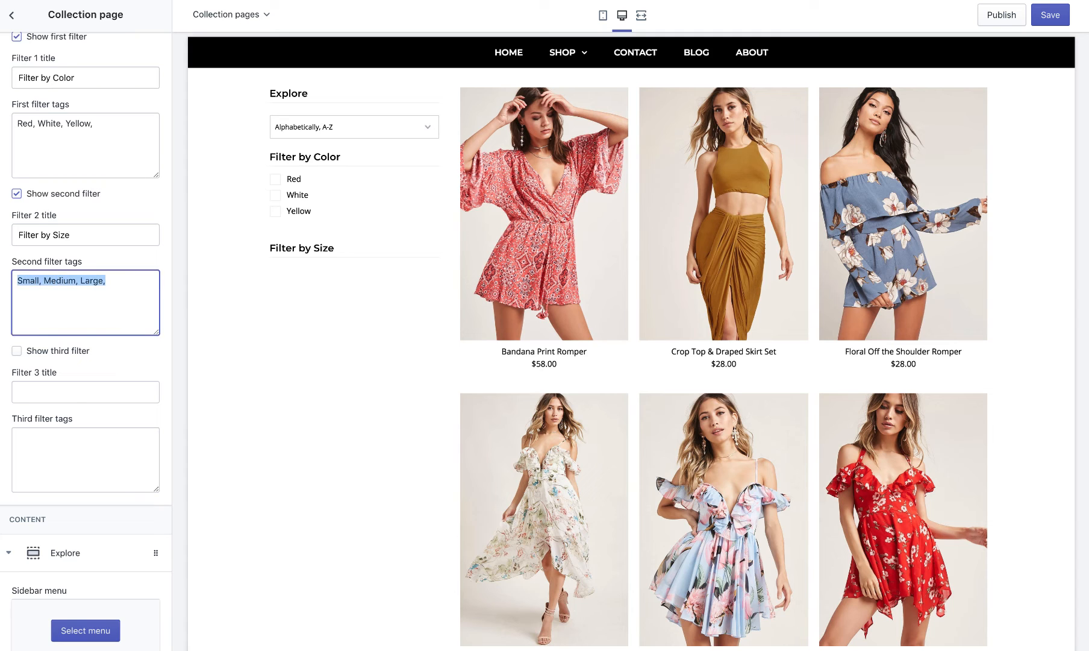
left_click(74, 554)
left_click(79, 560)
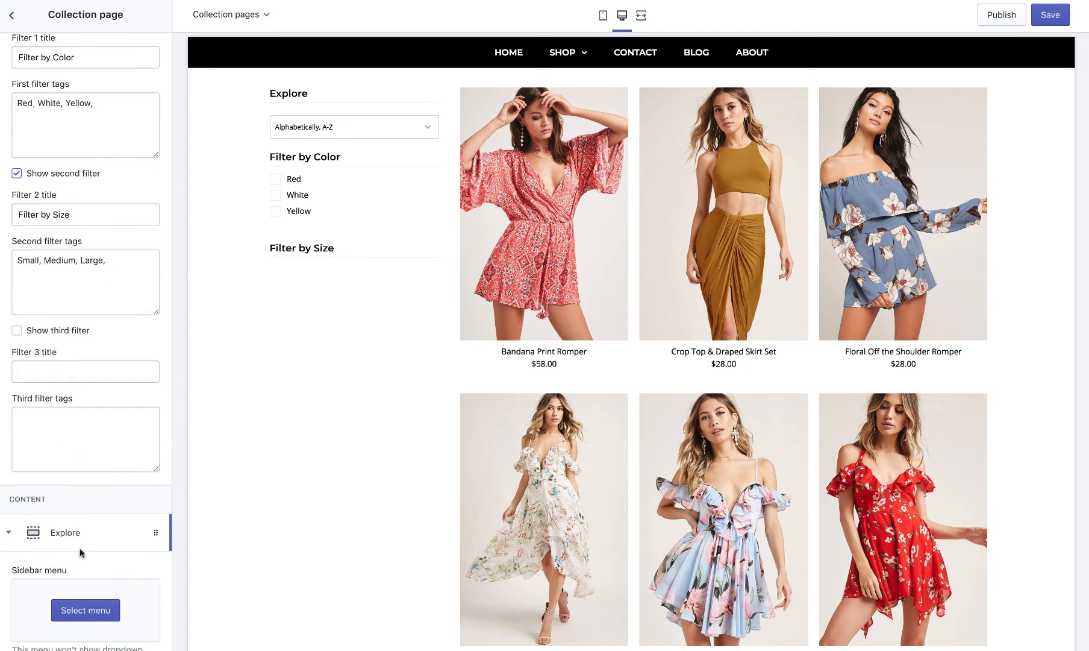
left_click(82, 476)
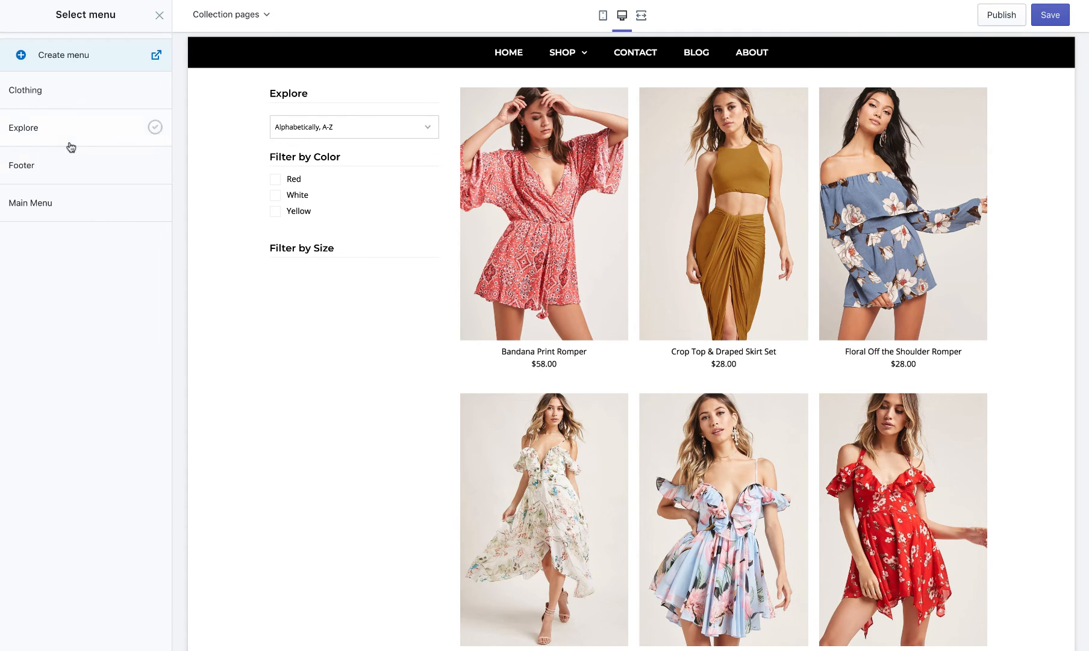
left_click(41, 91)
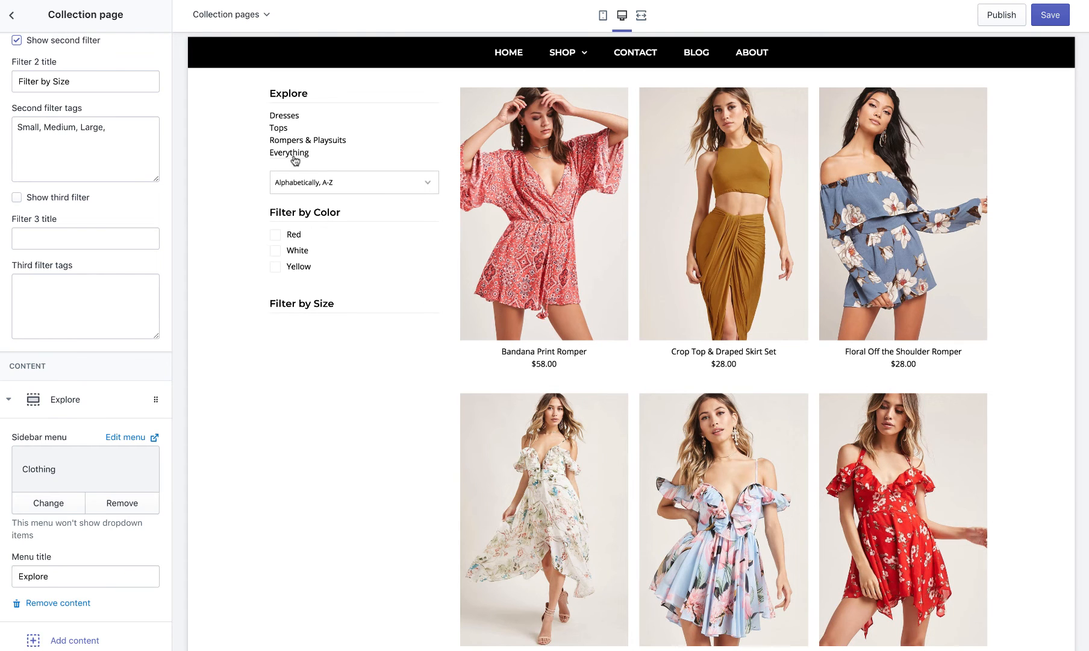
left_click(95, 405)
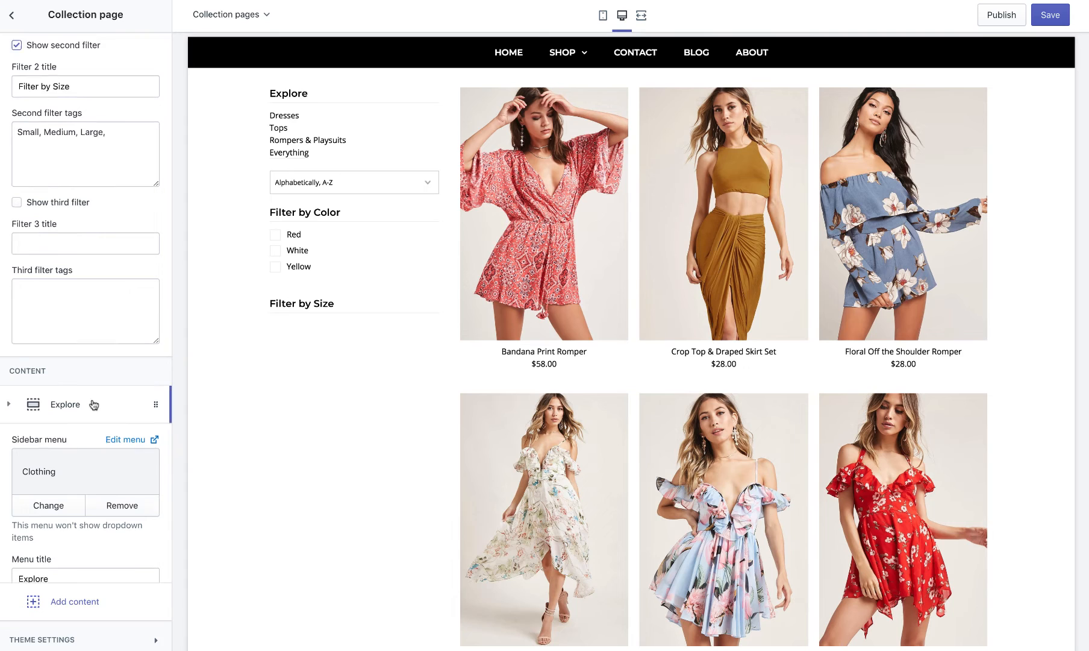
Replace the second filter's tags with S,M,L and save the collection page changes.
left_click_drag(117, 291, 5, 288)
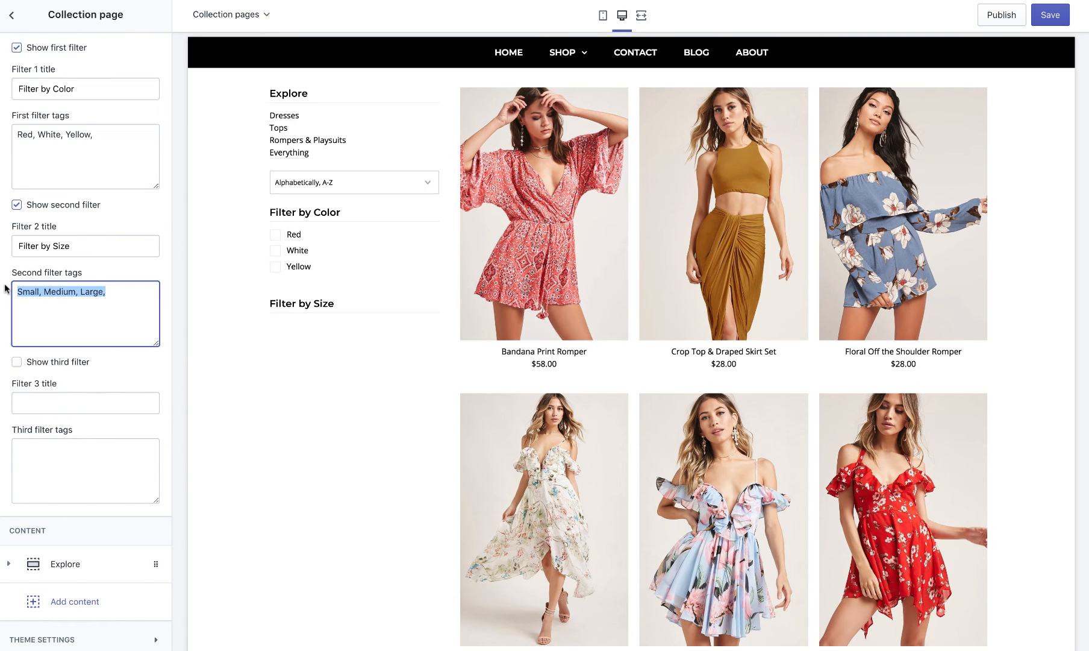
type("S,M,L")
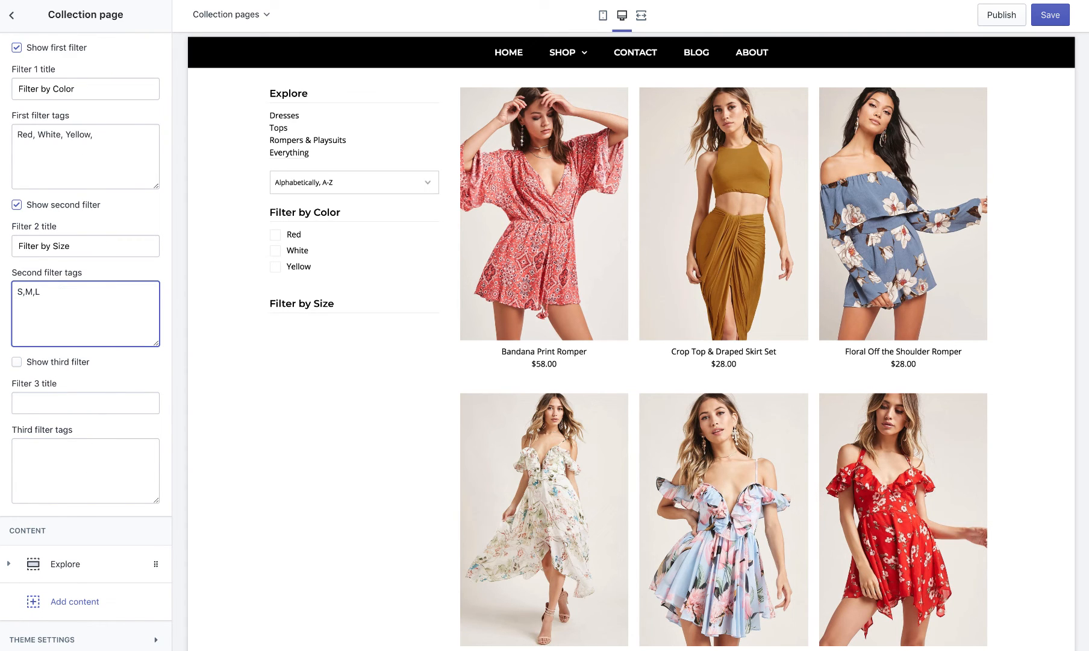
left_click(282, 383)
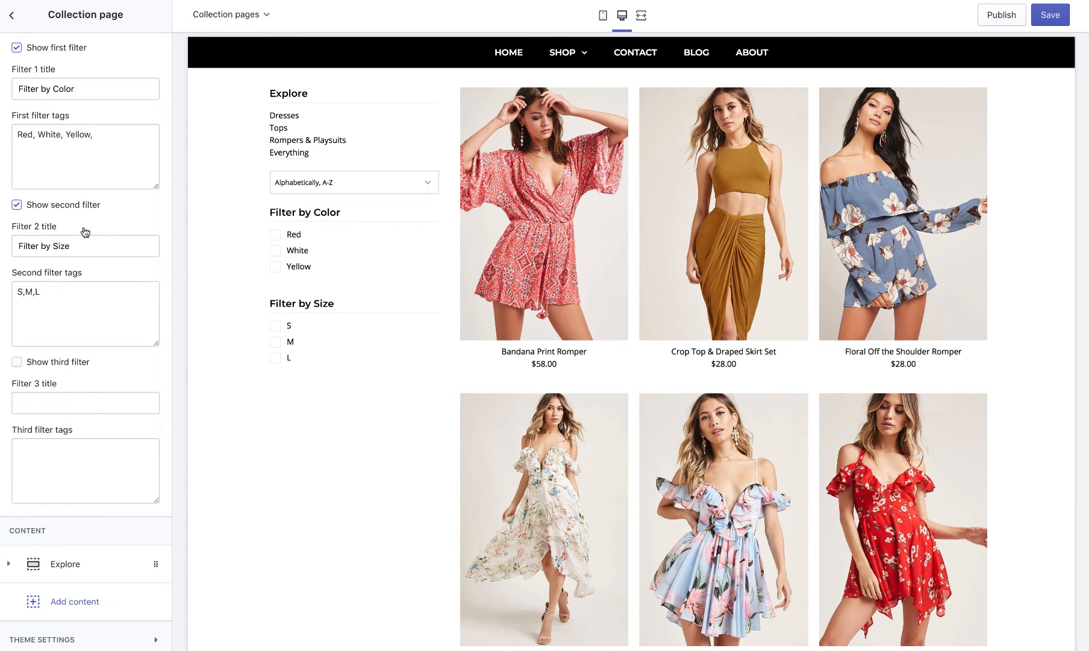
scroll(87, 236, "up", 5)
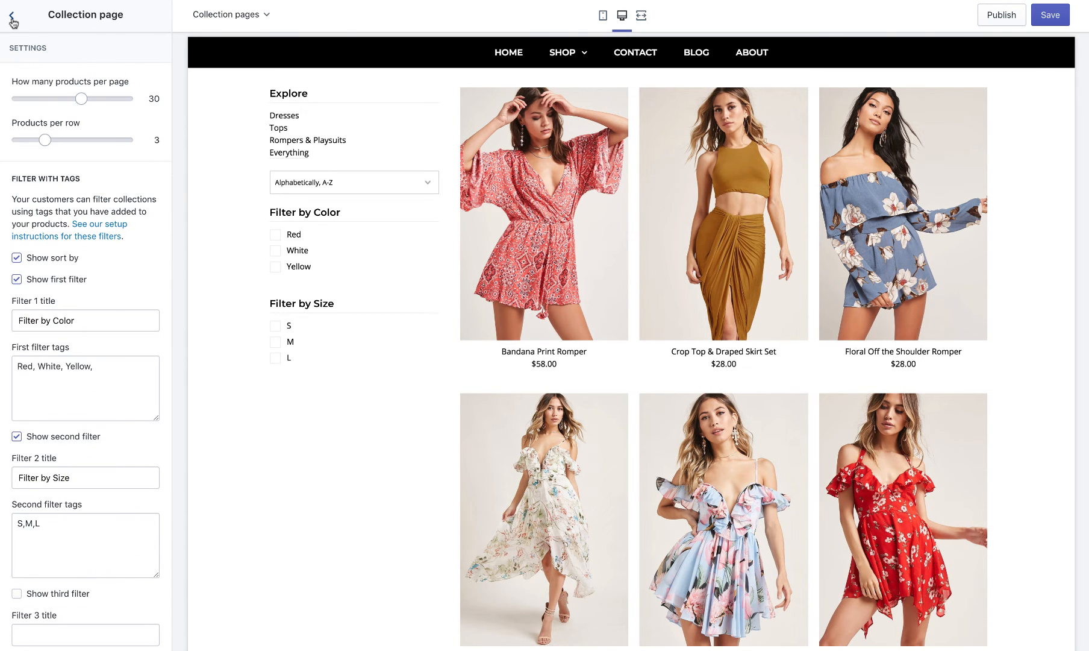
scroll(446, 181, "up", 2)
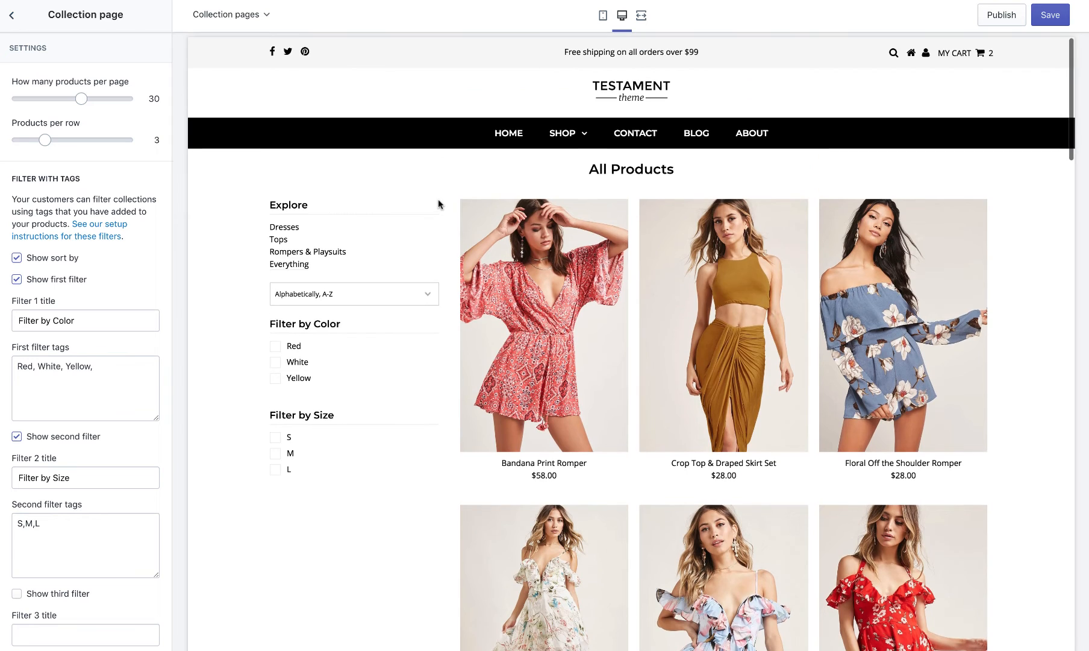
left_click(1060, 18)
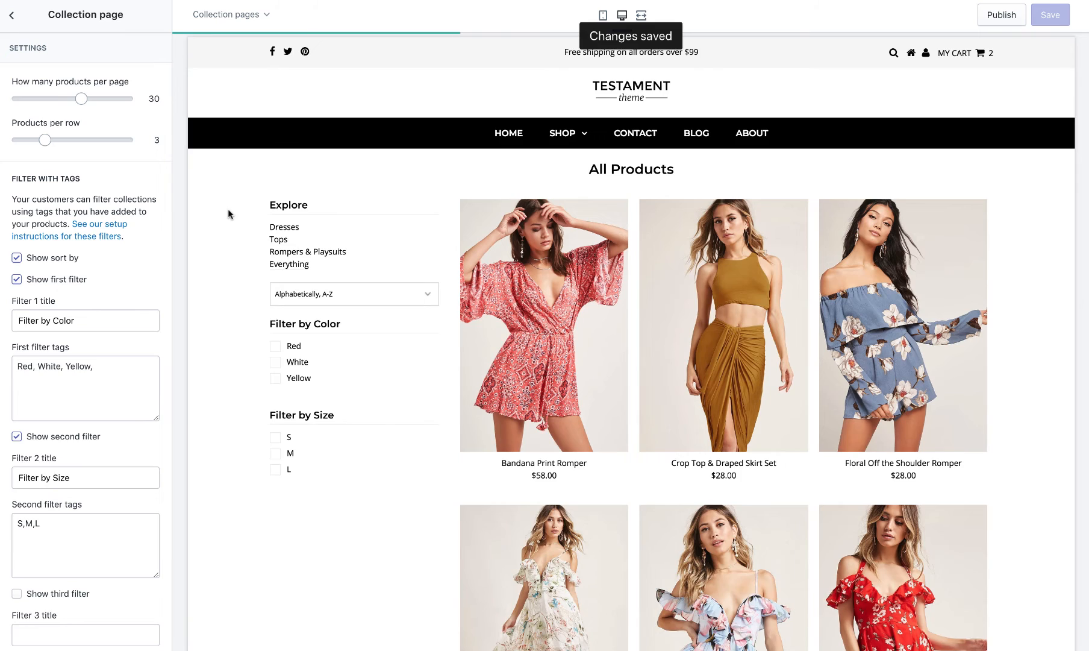
Go to the Bandana Print Romper product through the collection preview and open its Product page section settings.
scroll(228, 208, "down", 2)
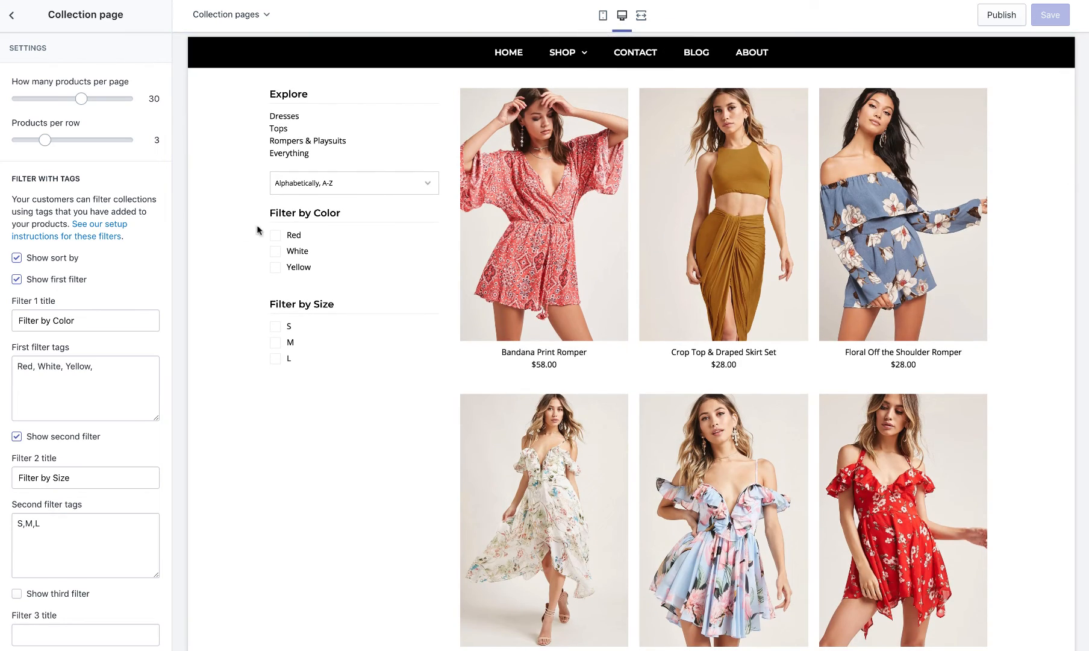
scroll(270, 222, "down", 15)
scroll(276, 215, "up", 17)
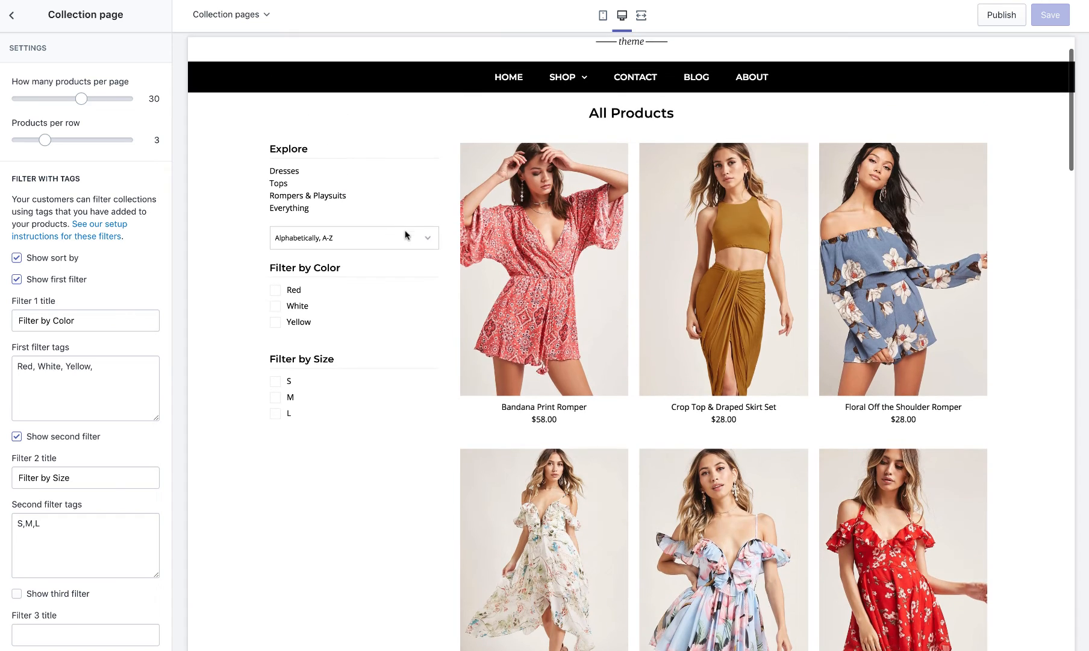
left_click(519, 266)
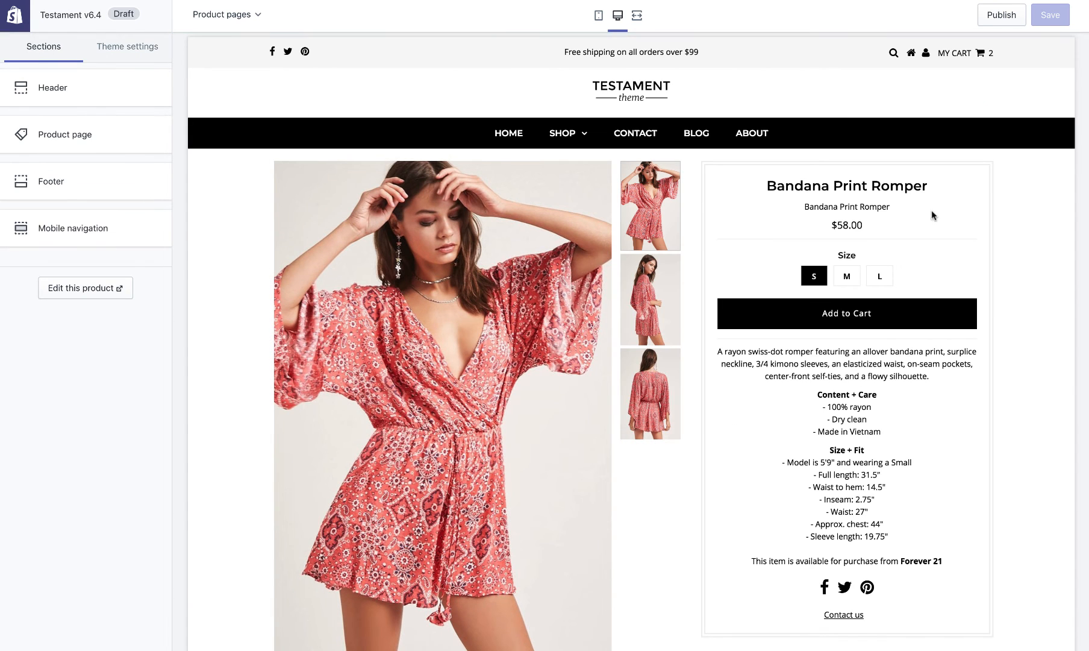
left_click(109, 138)
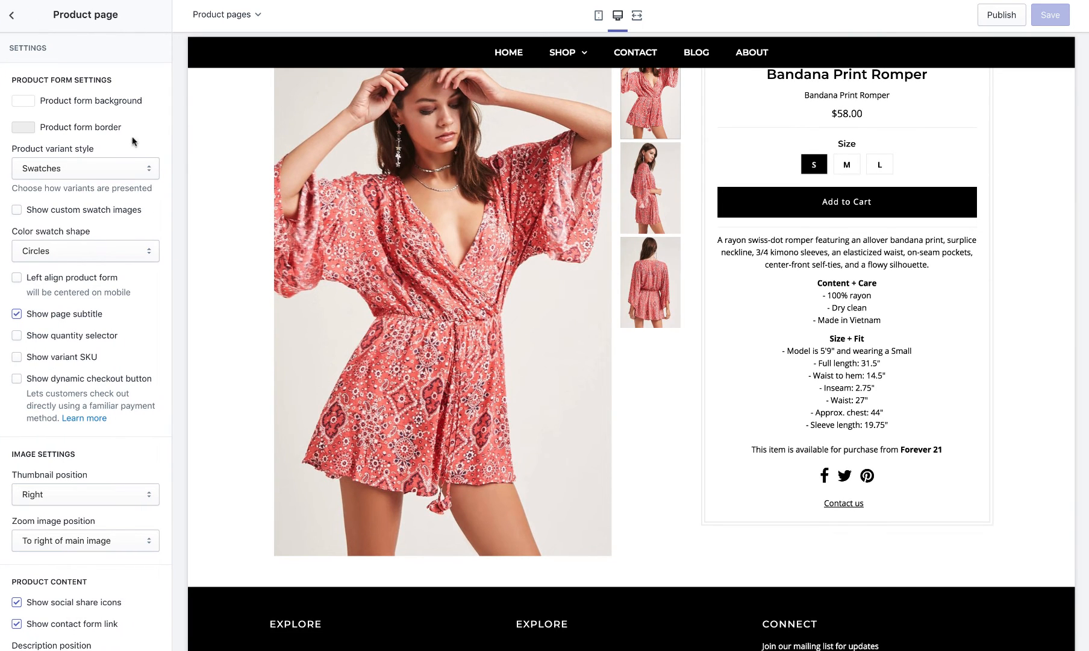
scroll(836, 243, "up", 2)
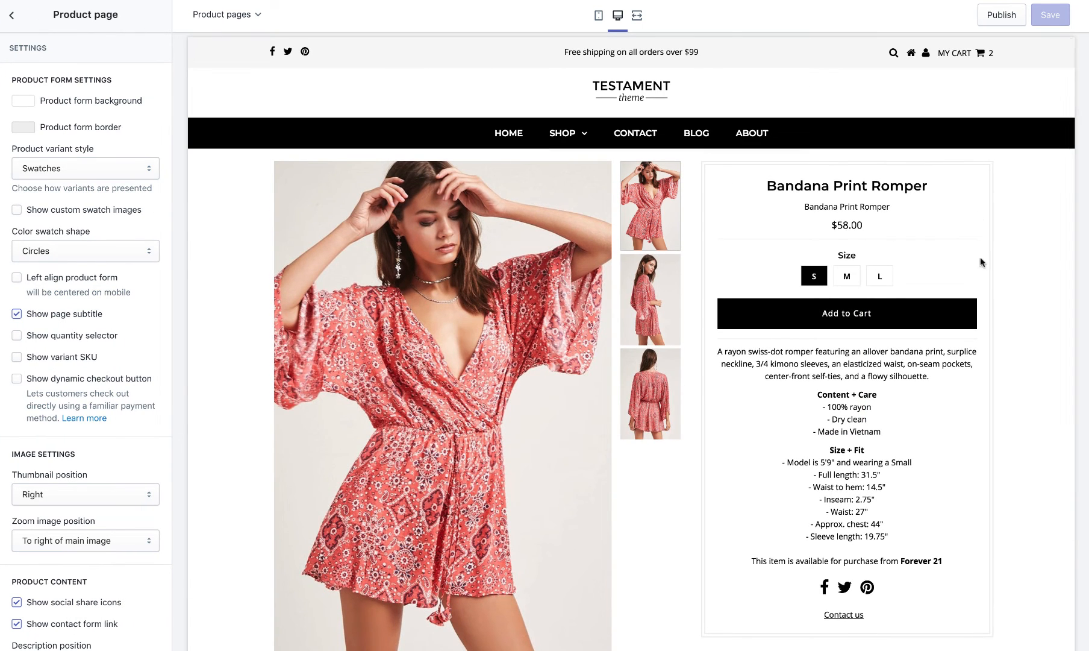
scroll(982, 263, "down", 3)
scroll(982, 263, "up", 3)
Try the Drop downs product variant style with the preview's size selector, and restore the Swatches style.
left_click(66, 175)
left_click(74, 178)
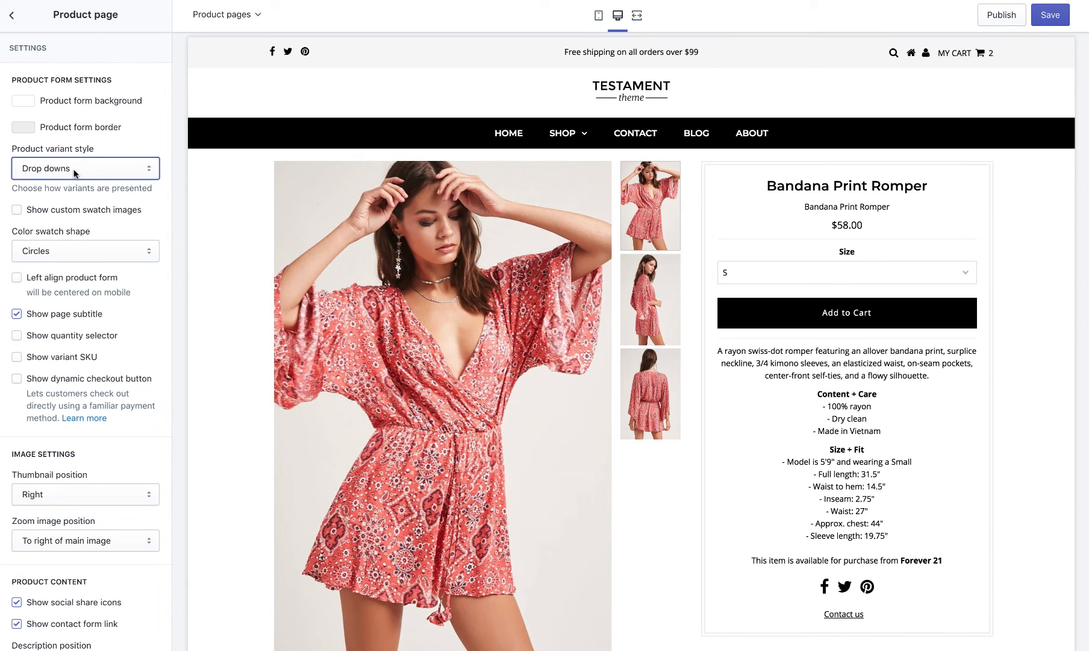
left_click(759, 278)
left_click(761, 287)
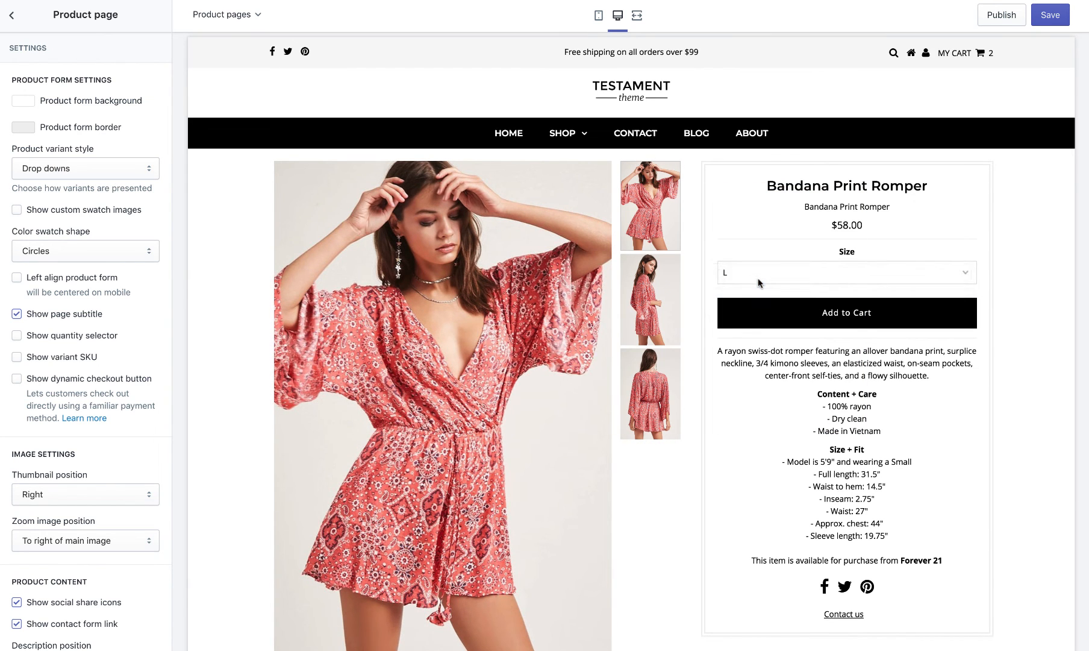
left_click(759, 282)
left_click(741, 257)
left_click(56, 167)
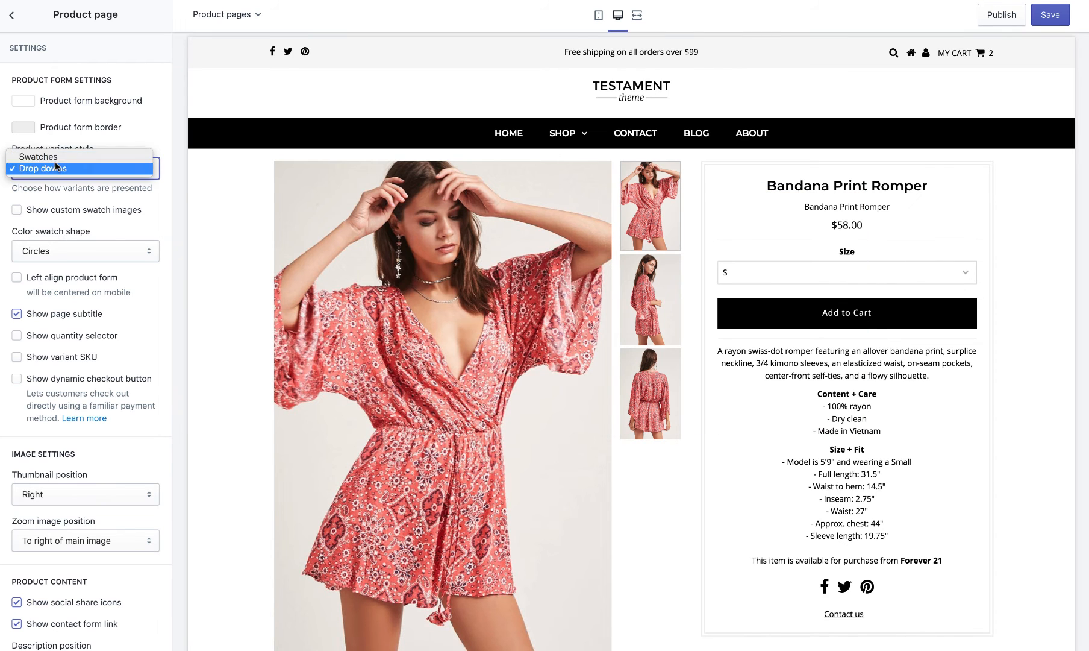
left_click(58, 156)
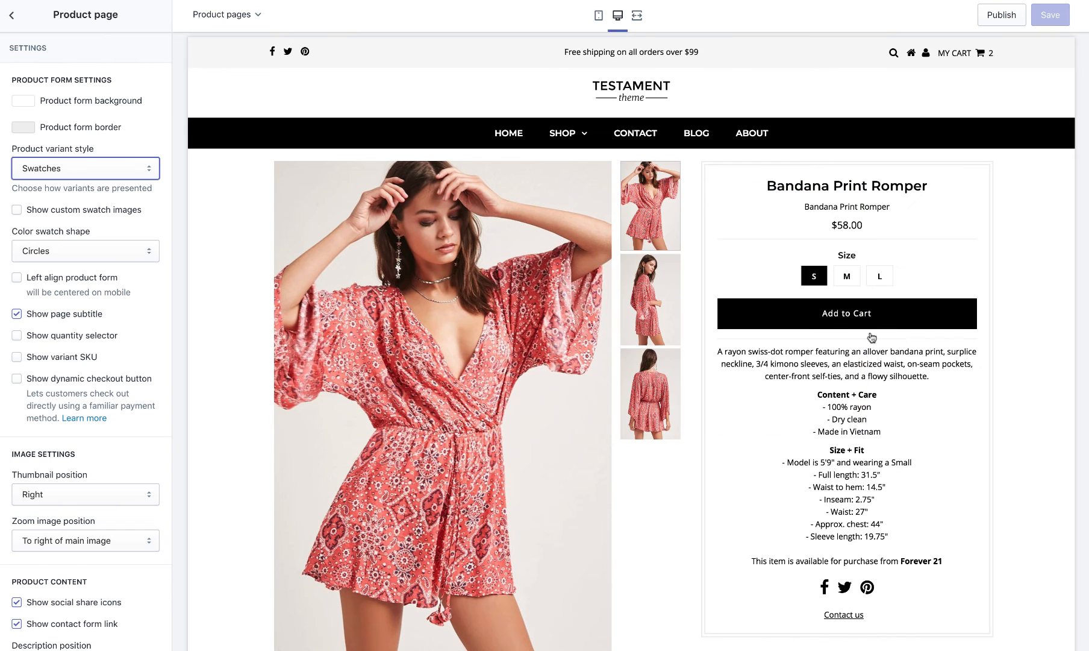
Test the M and S size swatches and view the second product photo in the preview.
left_click(848, 274)
left_click(810, 277)
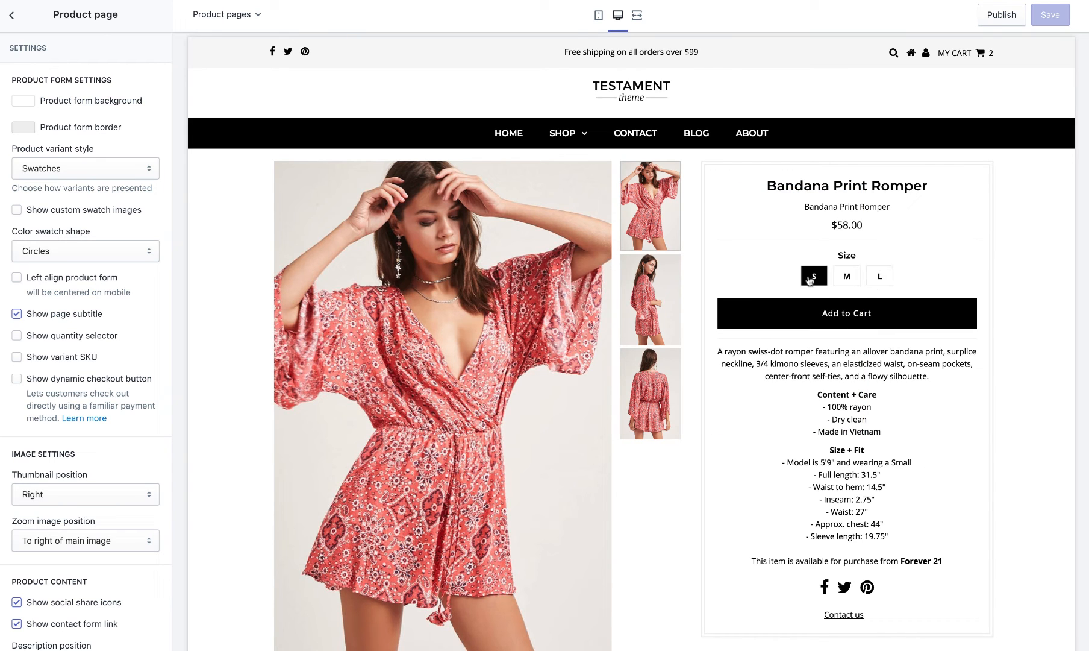
left_click(663, 292)
mouse_move(478, 265)
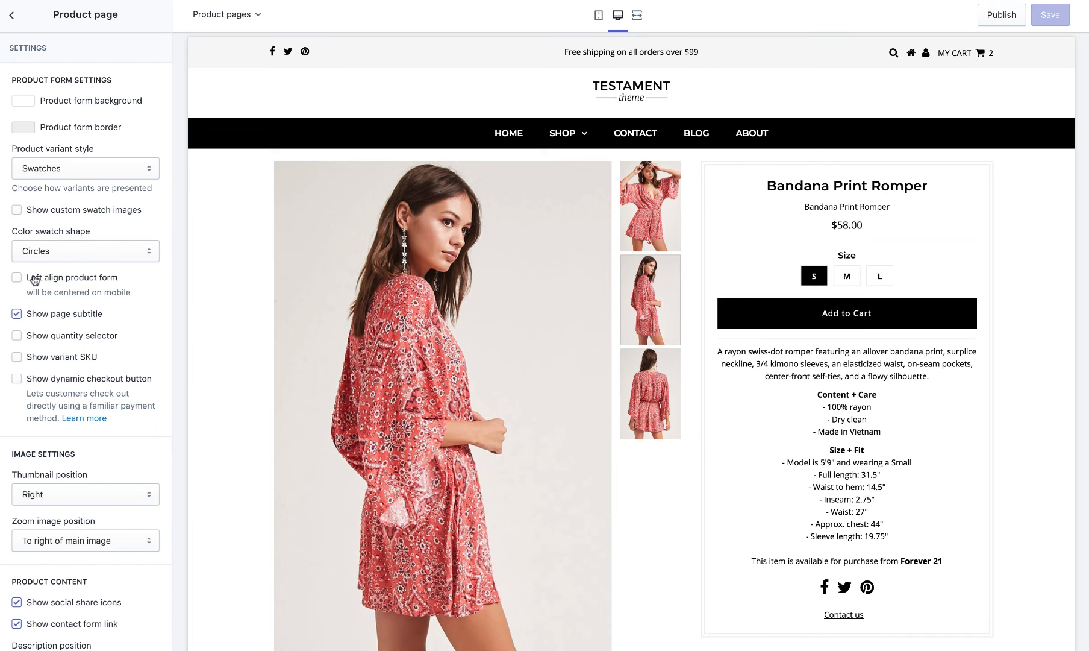
Configure the product form with left alignment, a border color of None and the quantity selector shown.
left_click(34, 280)
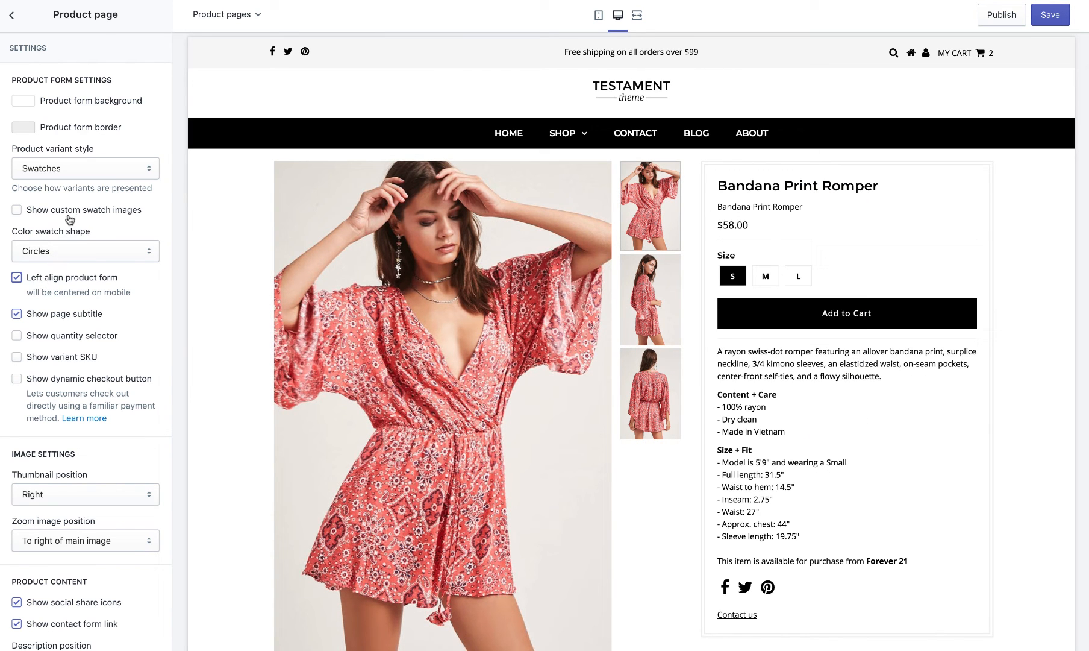
left_click(25, 131)
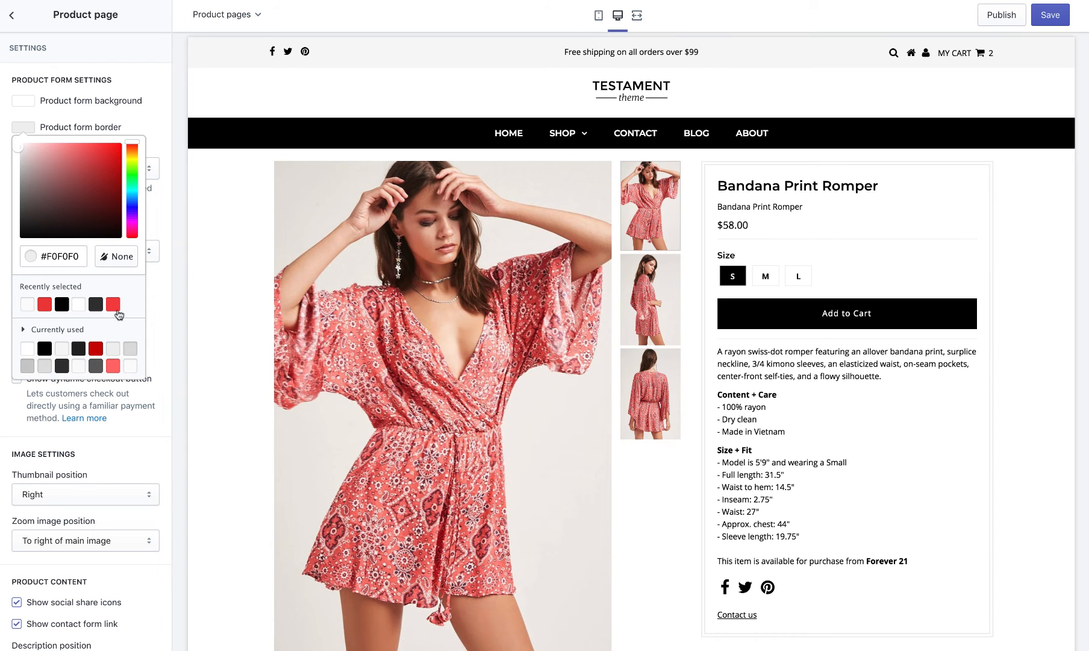
left_click(107, 261)
left_click(161, 113)
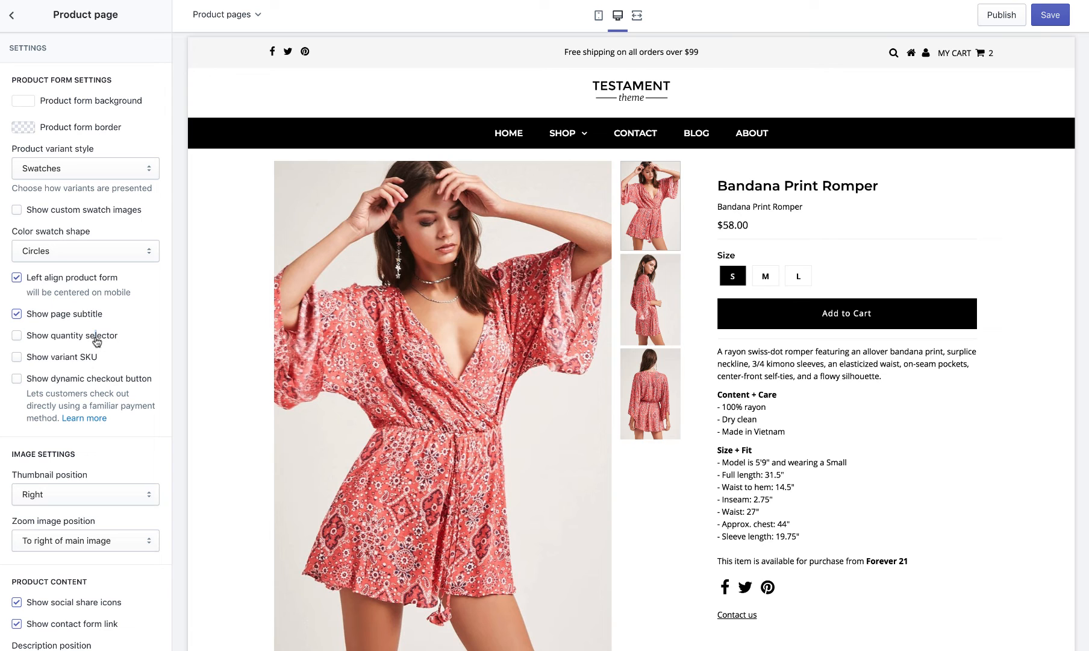
left_click(17, 336)
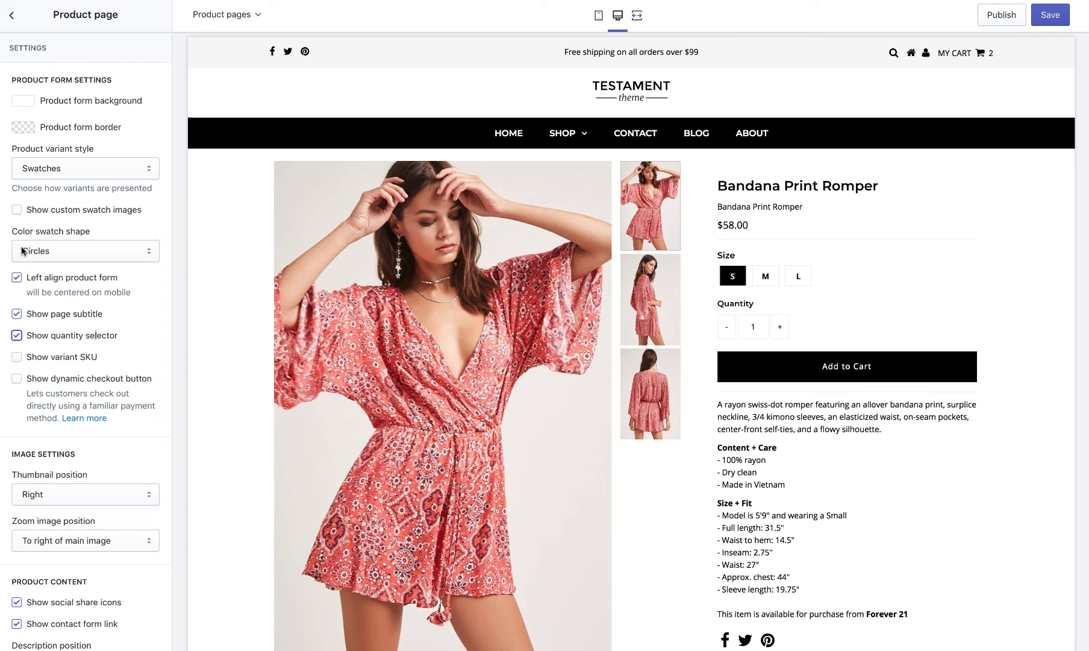
Hide the page subtitle on the product page and set the thumbnail position to Left.
left_click(17, 313)
scroll(63, 318, "down", 5)
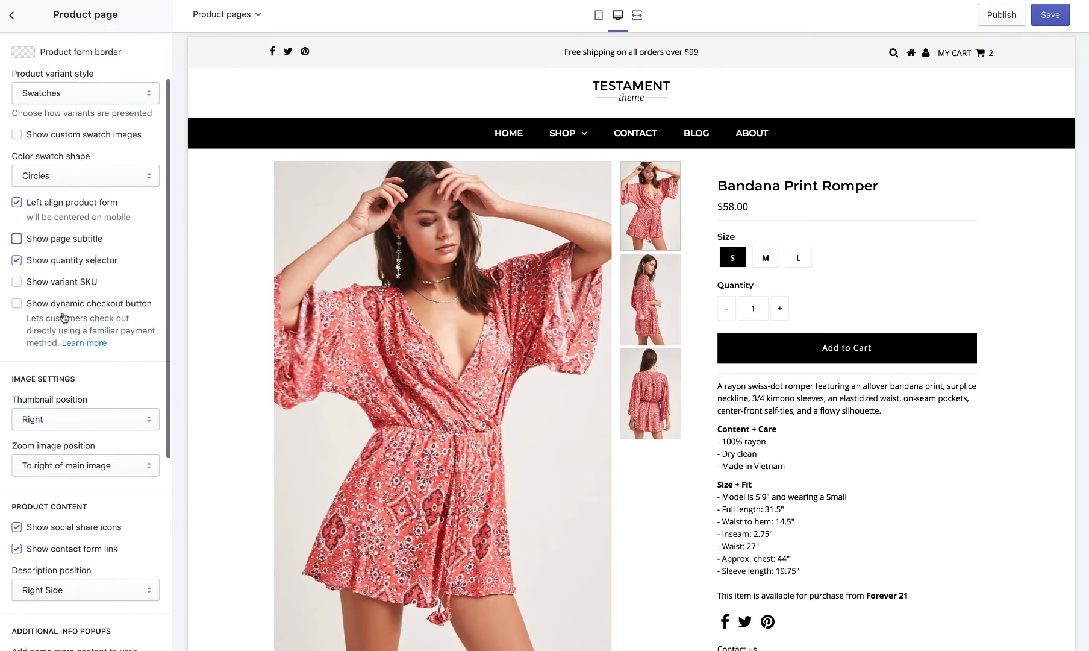
left_click(63, 327)
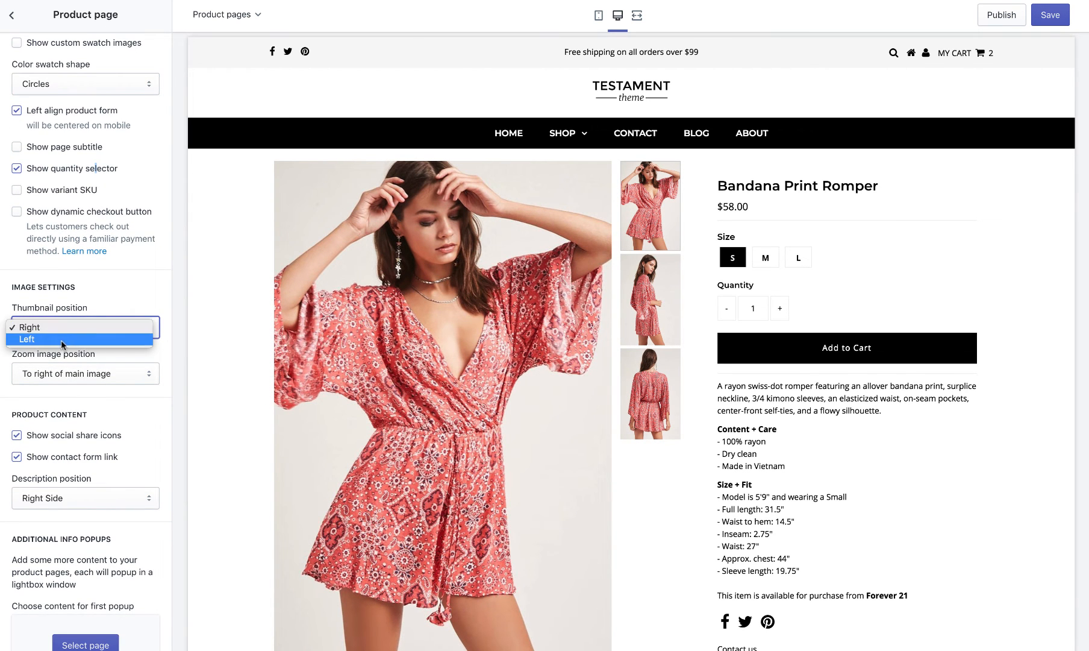
left_click(63, 339)
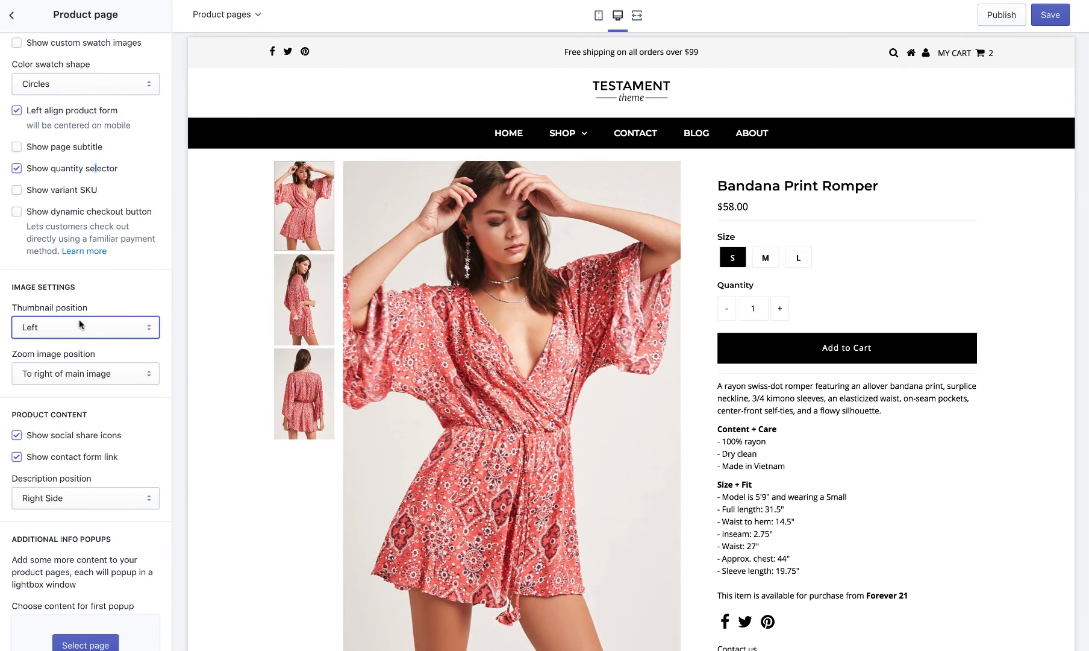
Try the zoom image position Over top of main image in the preview, and restore To right of main image.
scroll(80, 325, "down", 2)
left_click(74, 311)
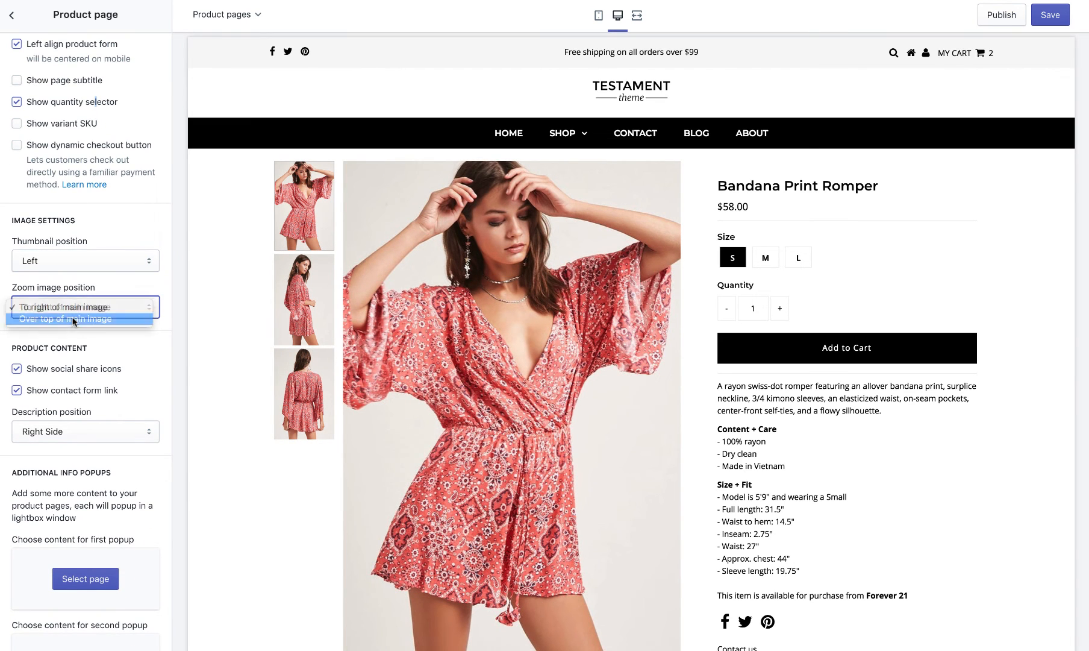
left_click(103, 318)
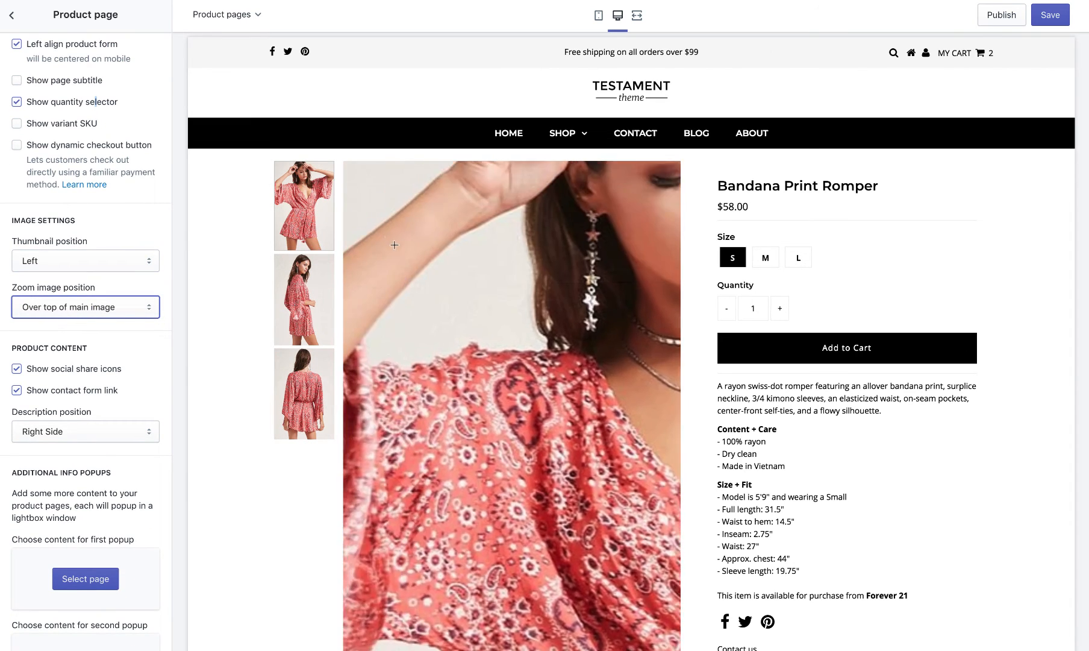
left_click(73, 314)
left_click(66, 295)
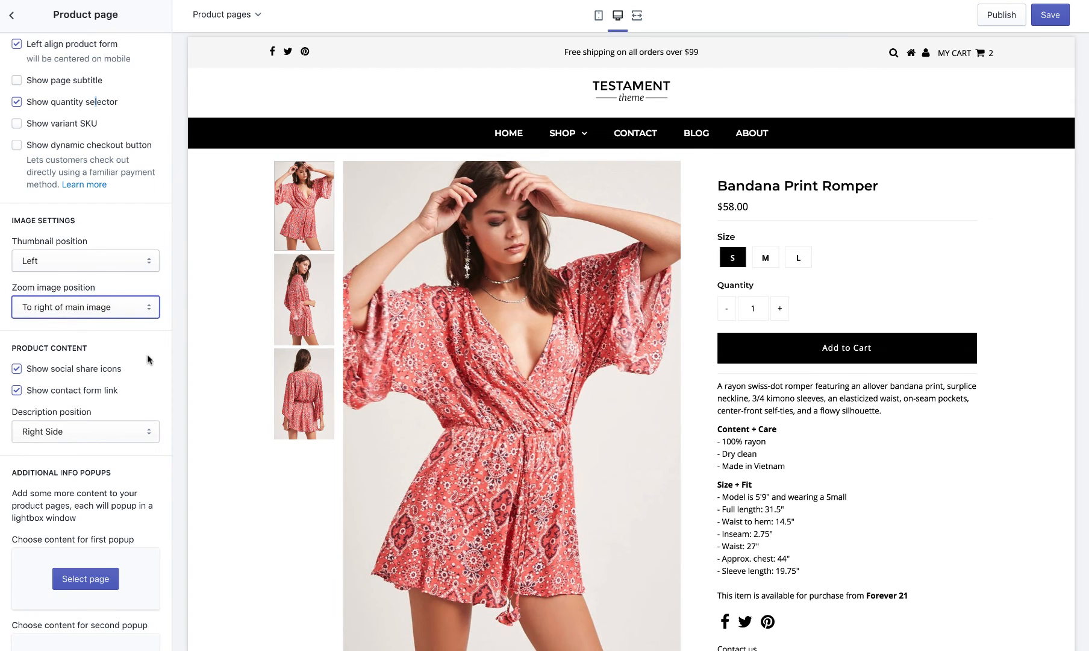
left_click(123, 314)
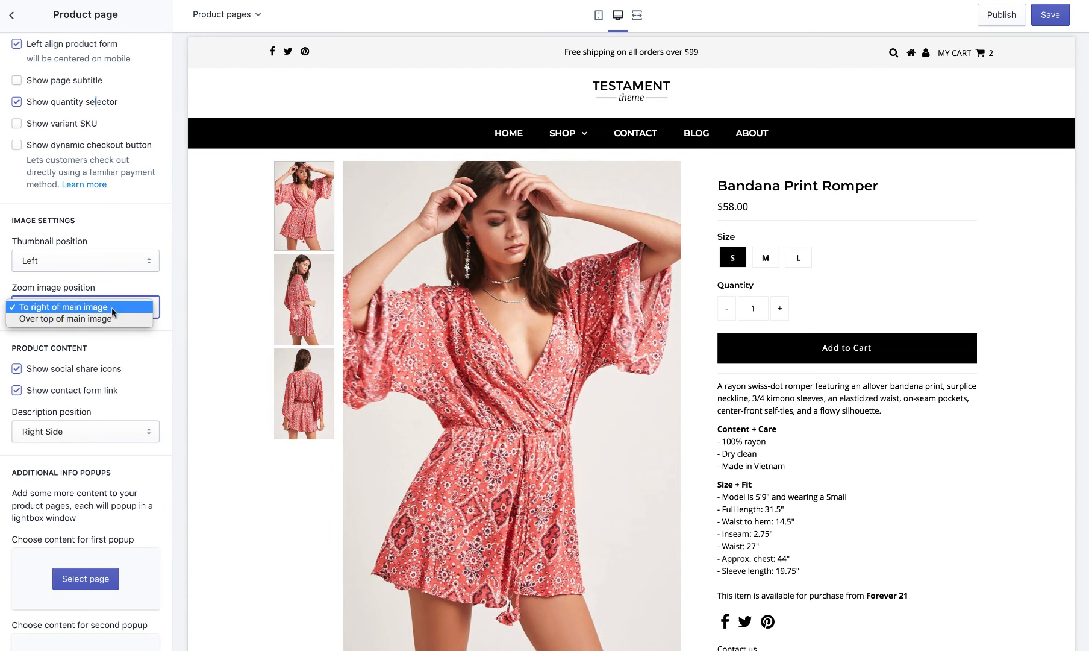
left_click(151, 366)
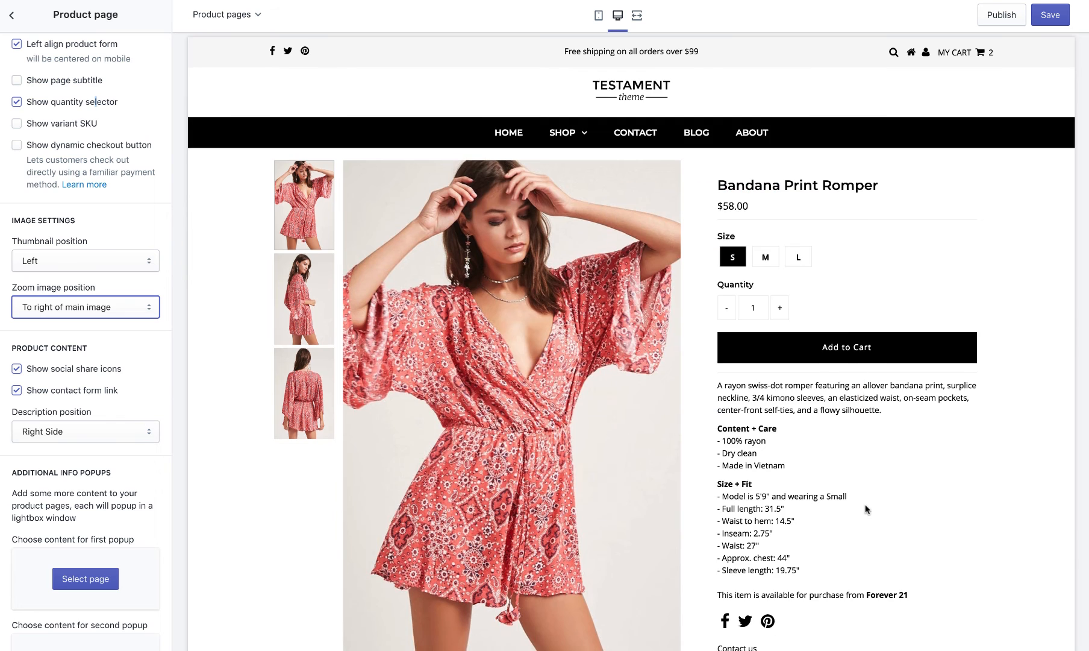
Hide the social share icons and the contact form link on the product page.
scroll(863, 508, "down", 5)
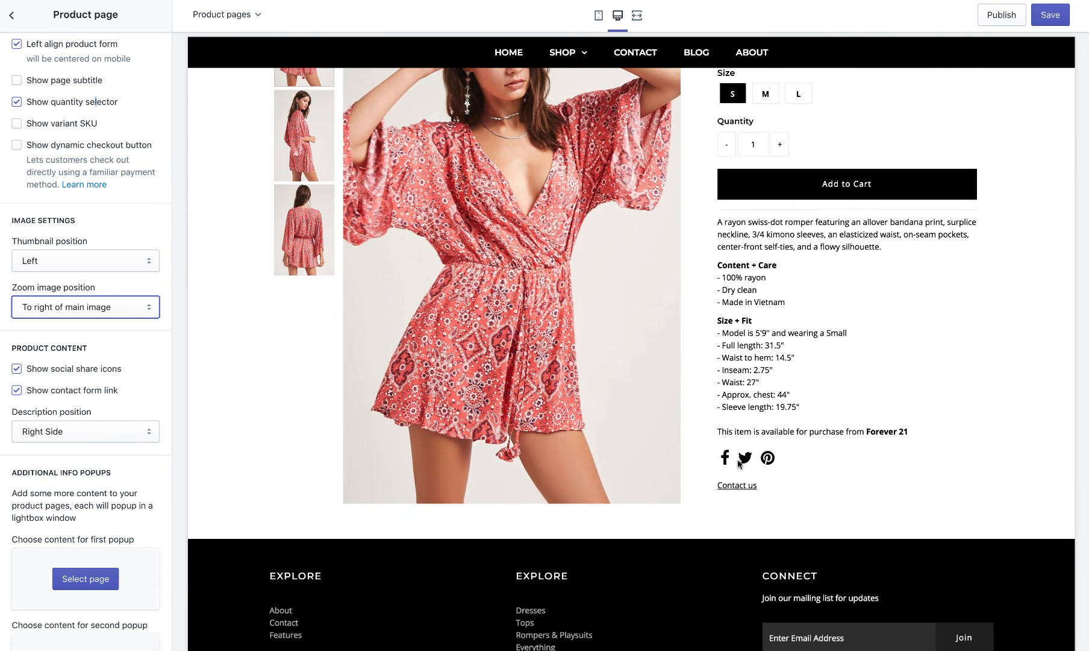
left_click(80, 368)
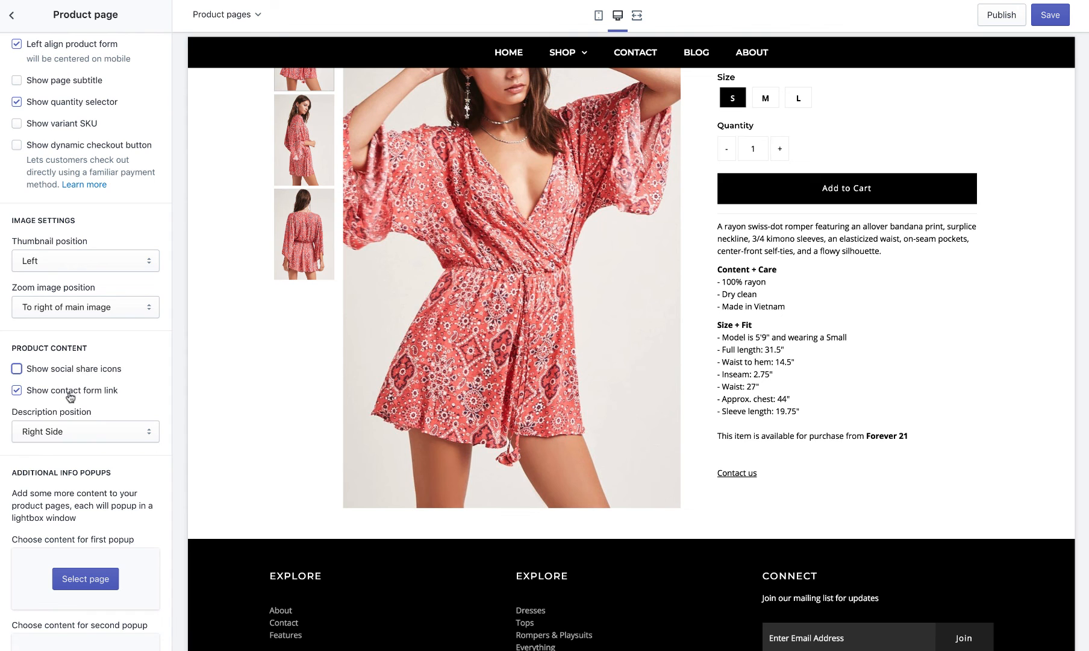
left_click(70, 392)
Try the description position Below Images and Product Options in the preview, and restore Right Side.
left_click(77, 427)
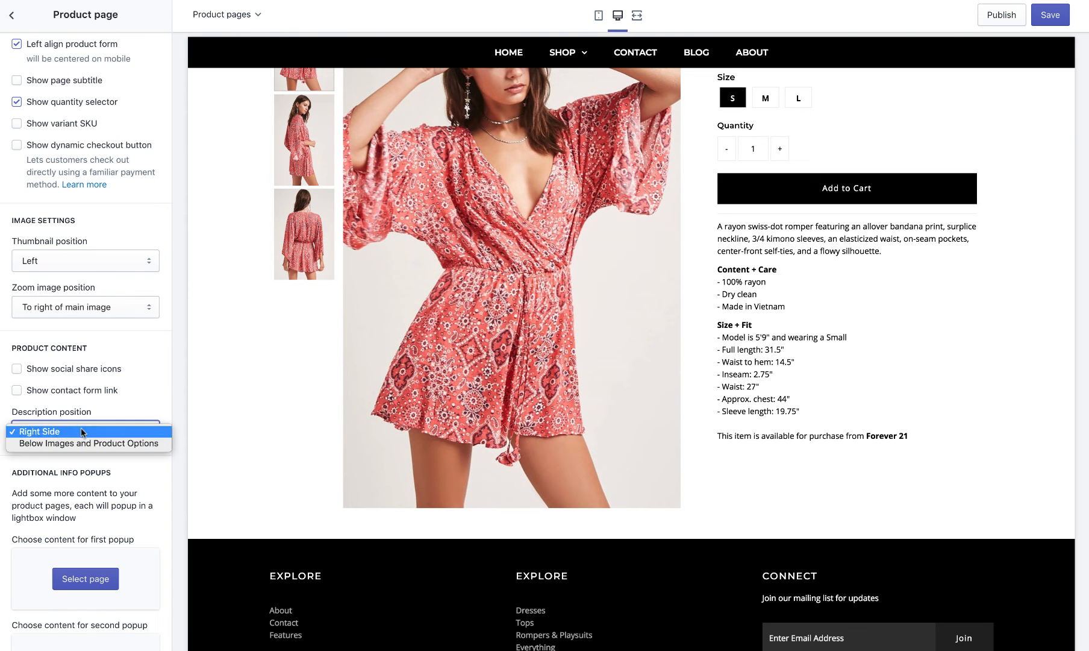
left_click(88, 444)
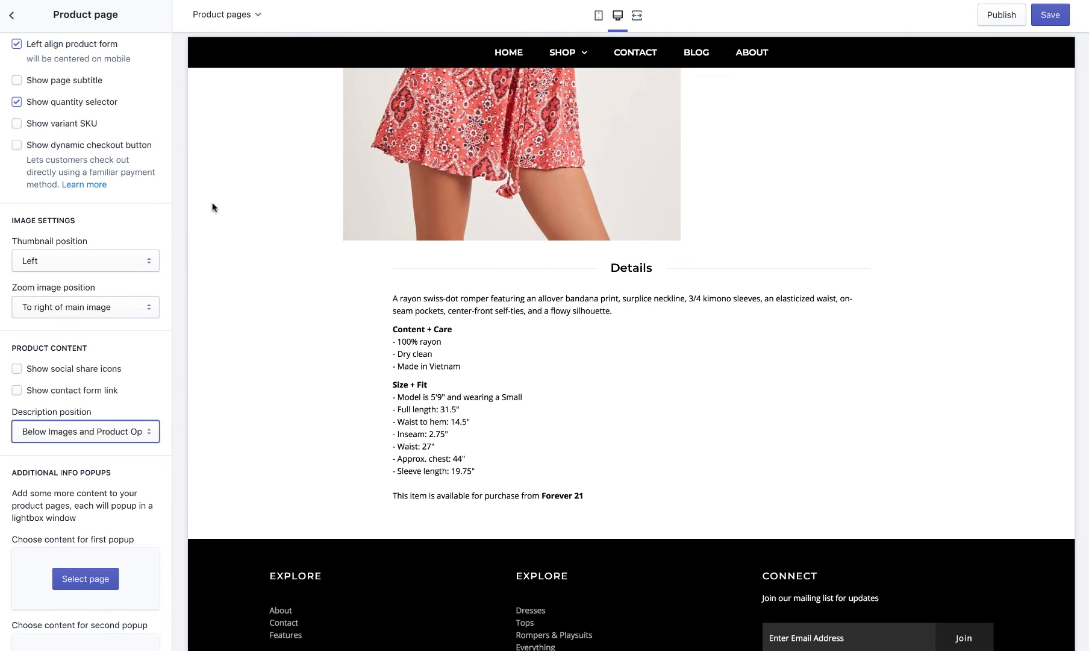
scroll(217, 224, "up", 10)
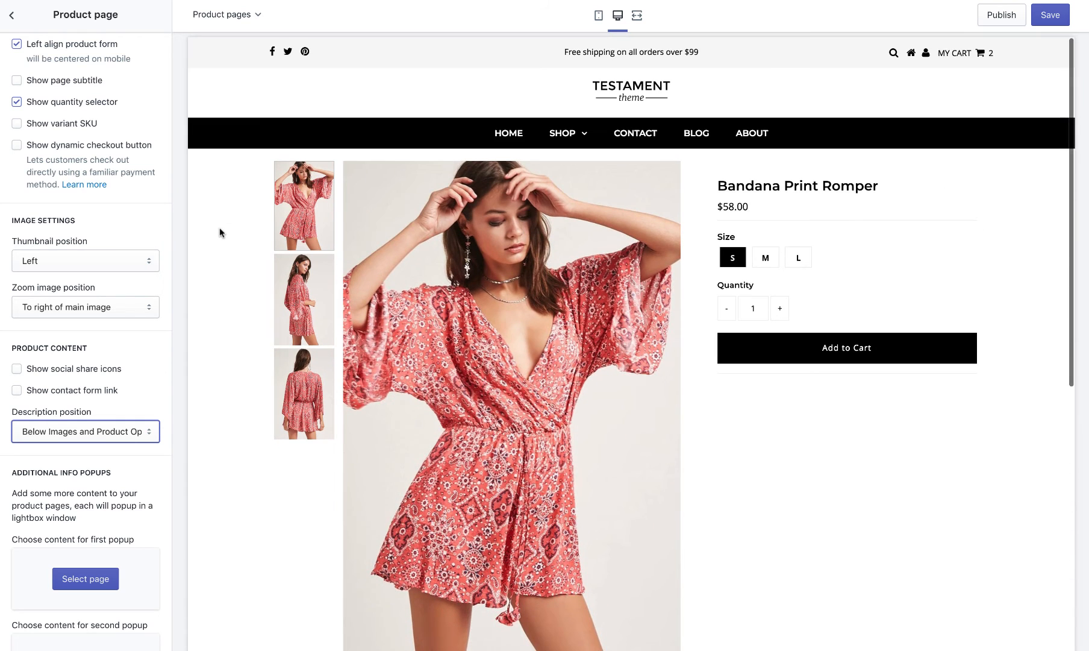
scroll(219, 227, "down", 6)
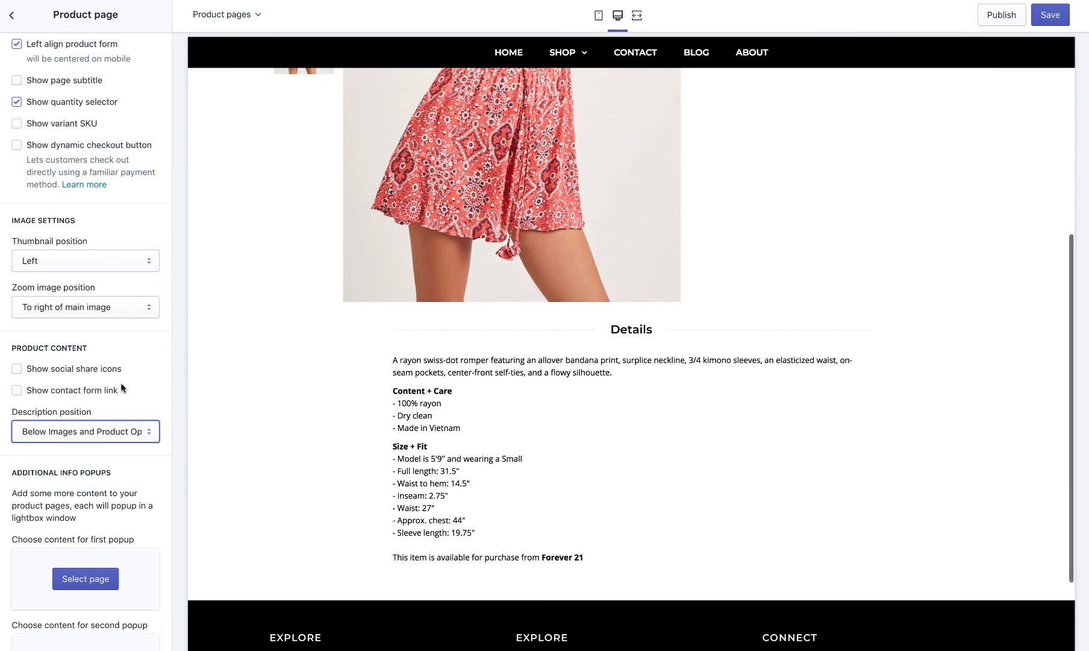
left_click(84, 432)
left_click(60, 418)
Save the product page settings and look over the product page preview.
scroll(118, 376, "down", 3)
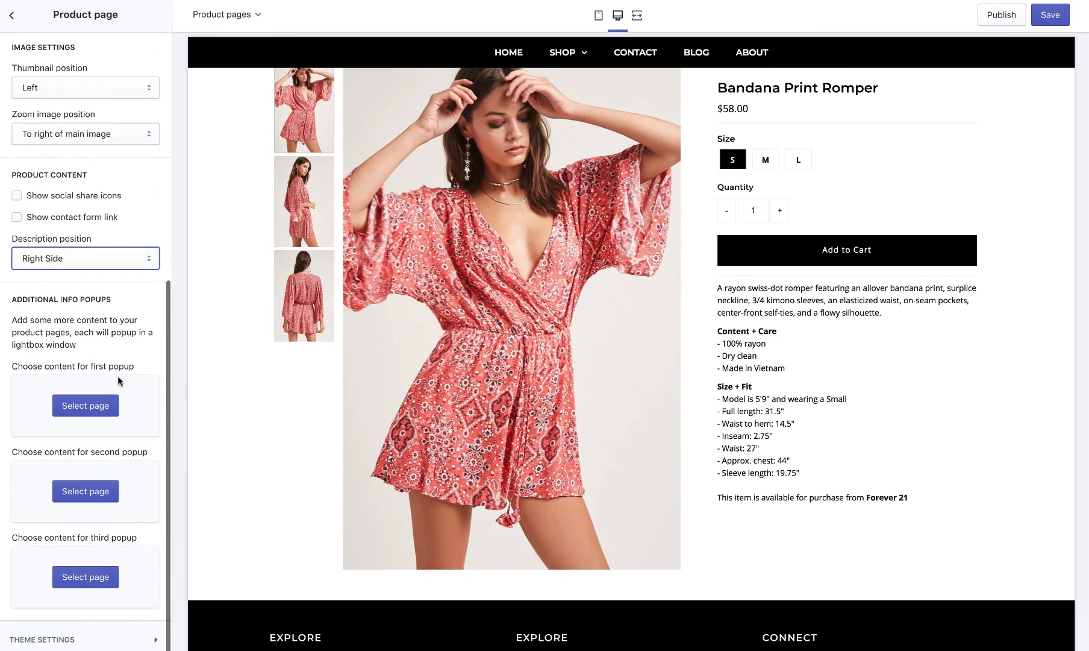
scroll(215, 406, "up", 2)
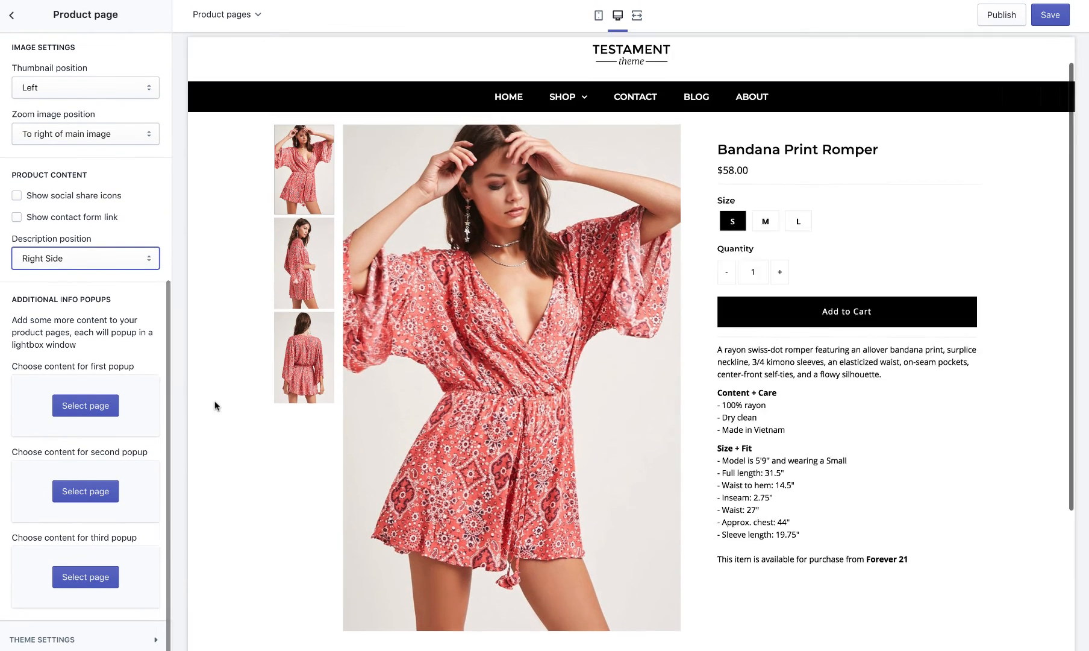
scroll(215, 405, "up", 1)
left_click(1049, 15)
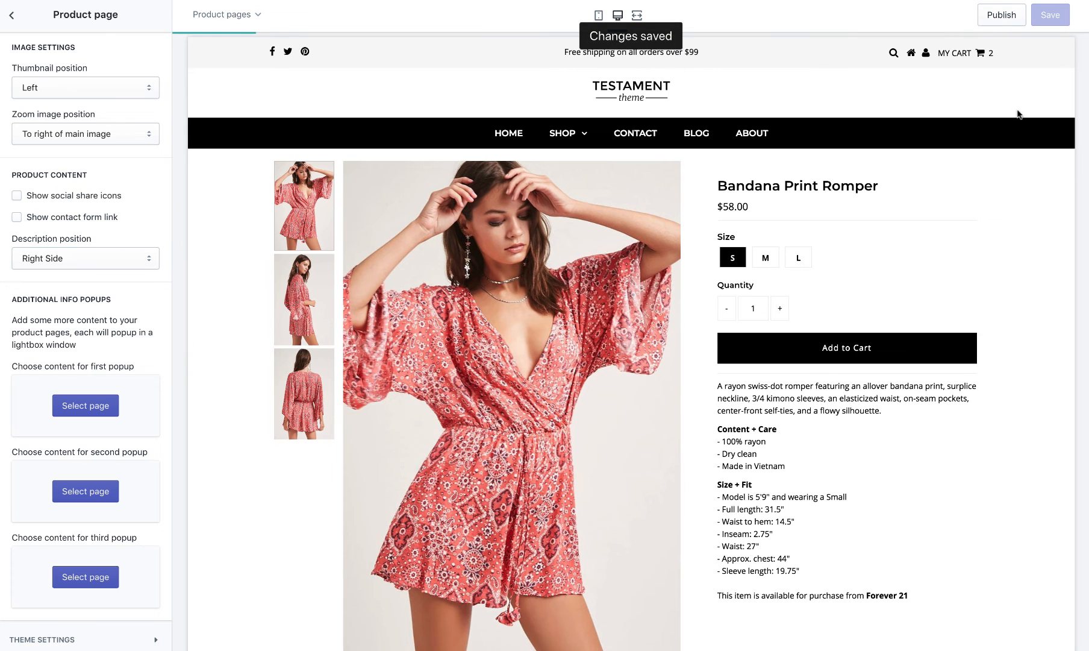
scroll(1006, 106, "down", 2)
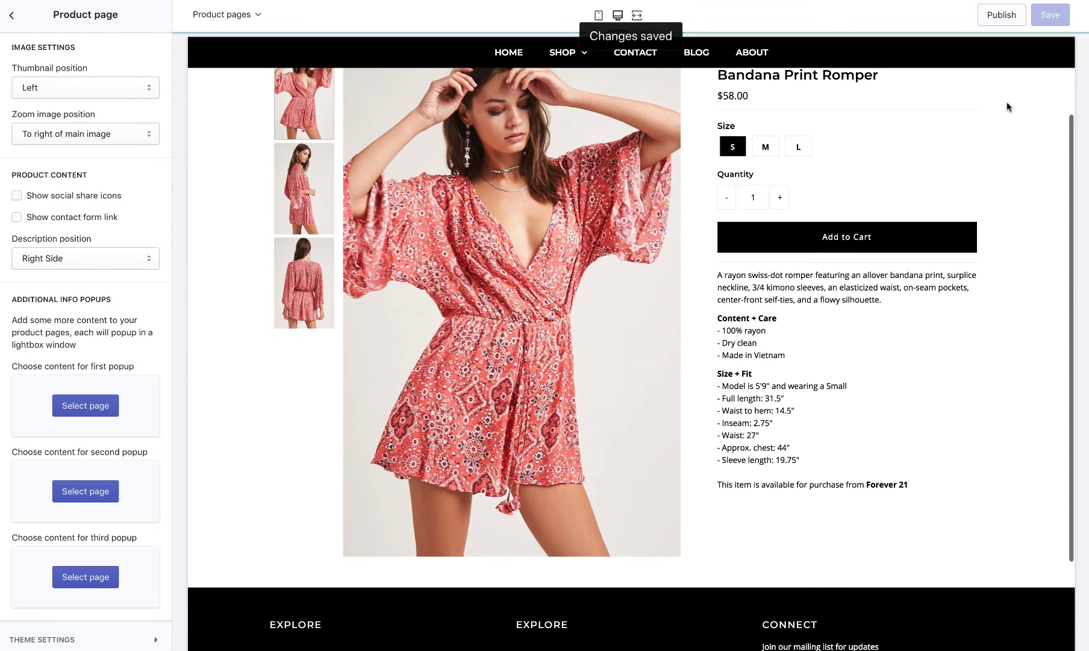
scroll(987, 136, "up", 2)
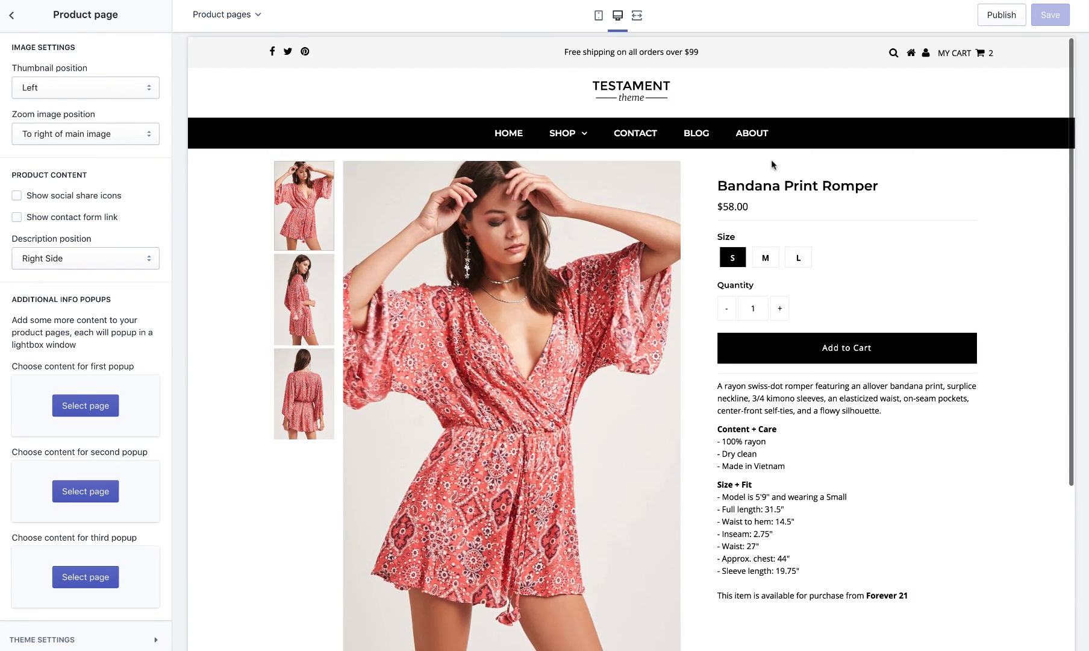
Go to the Contact us page through the preview and turn on Reduced page width in its Page options.
left_click(646, 139)
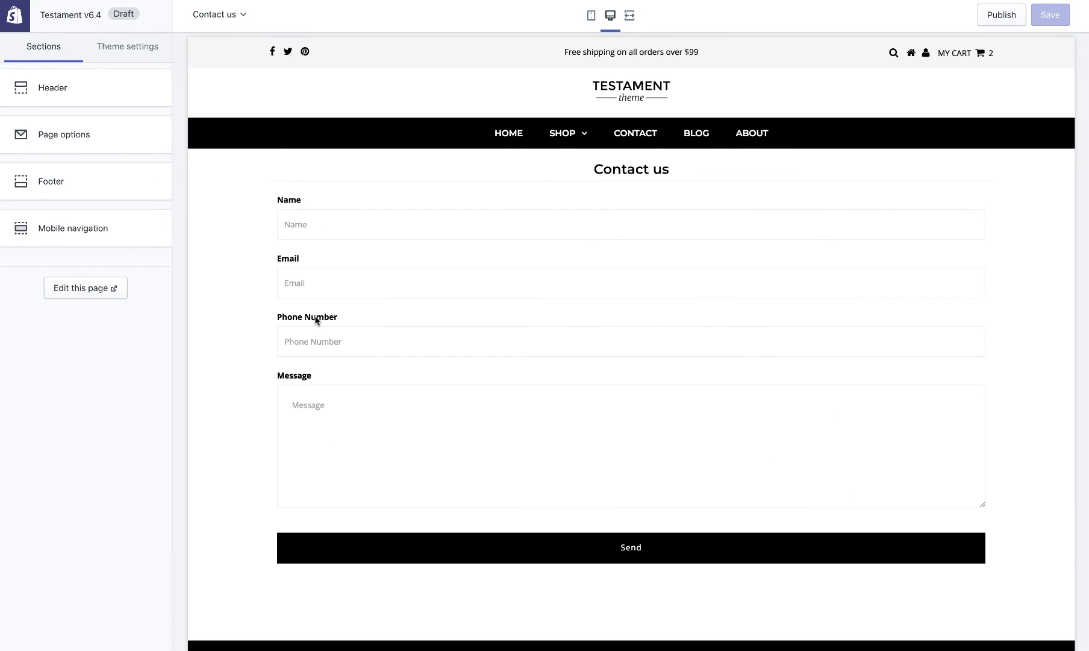
left_click(97, 145)
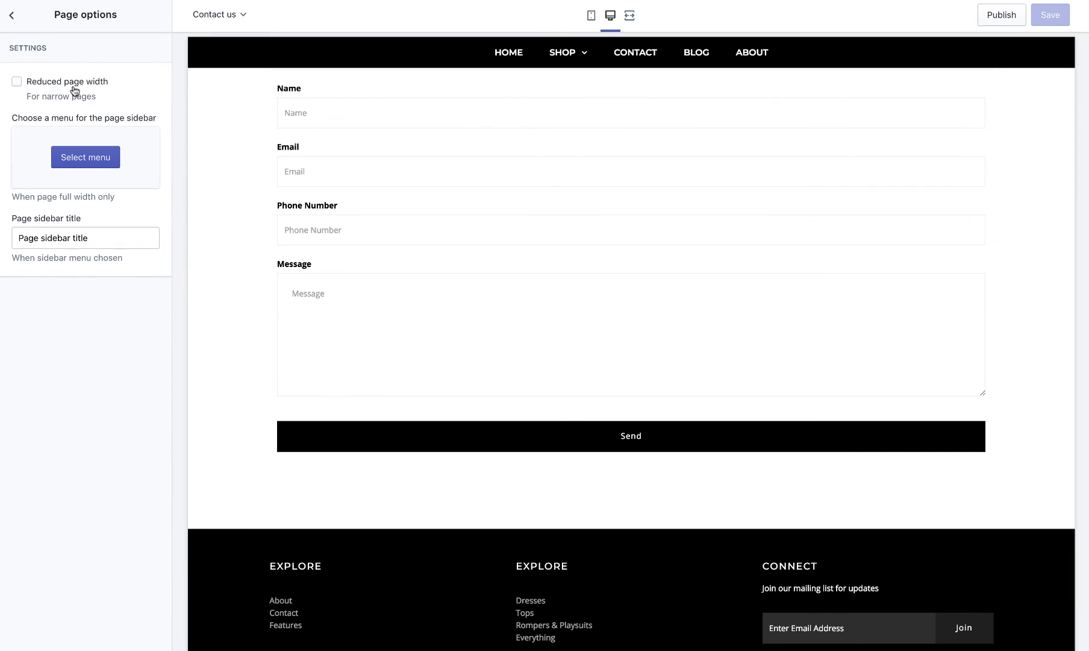
left_click(73, 87)
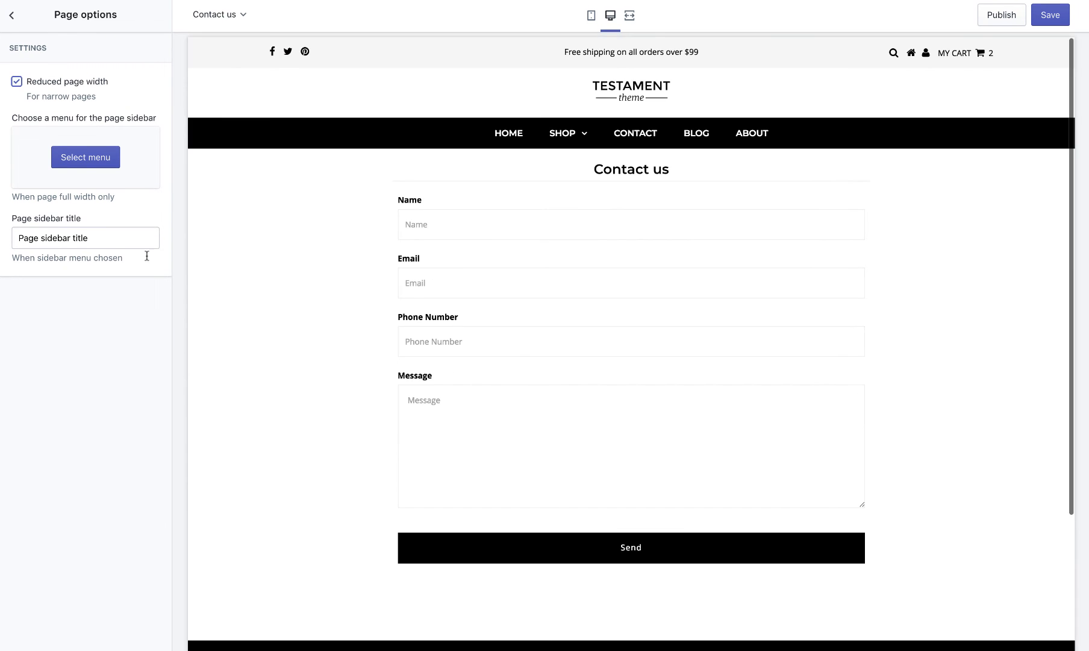
Try the Clothing menu as the Contact us page's sidebar menu, and leave the sidebar without a menu.
left_click_drag(12, 117, 146, 127)
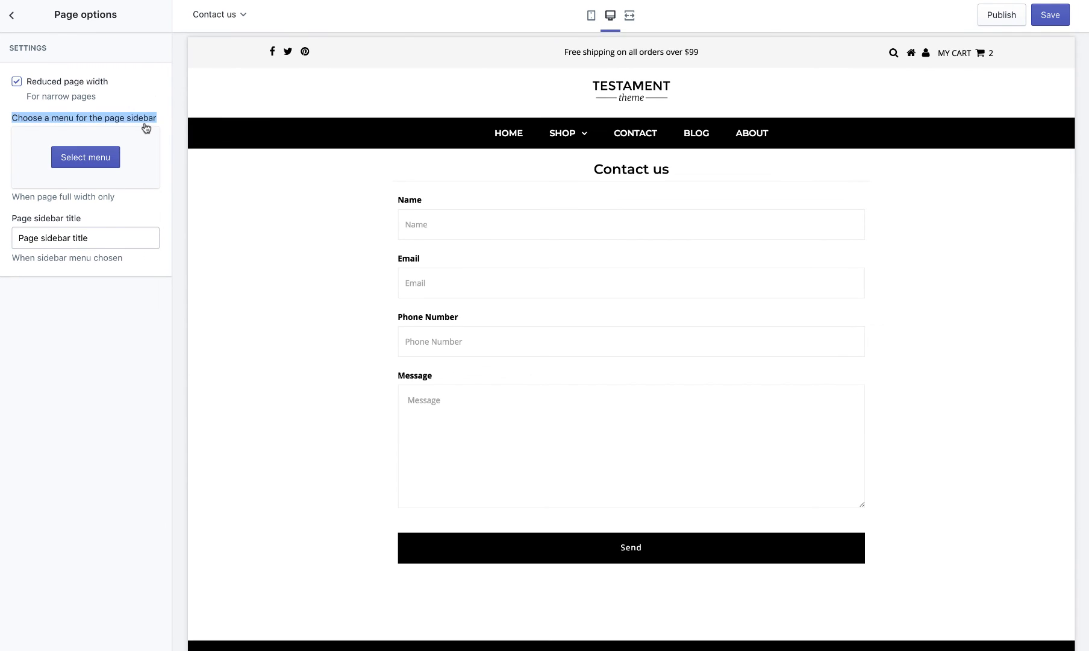
left_click(94, 155)
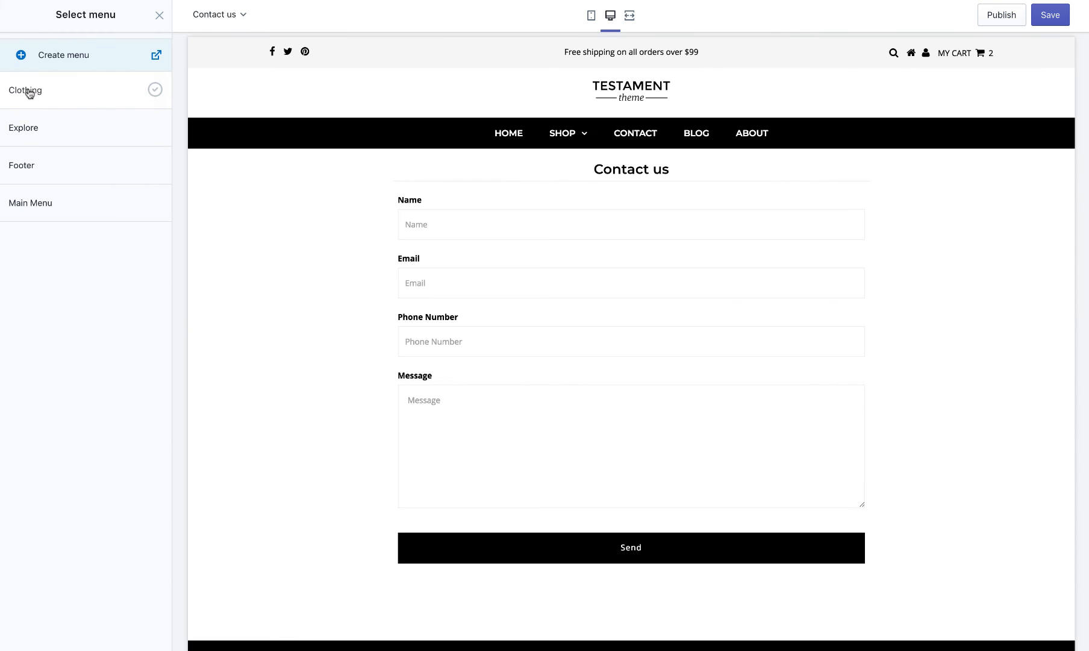
left_click(27, 92)
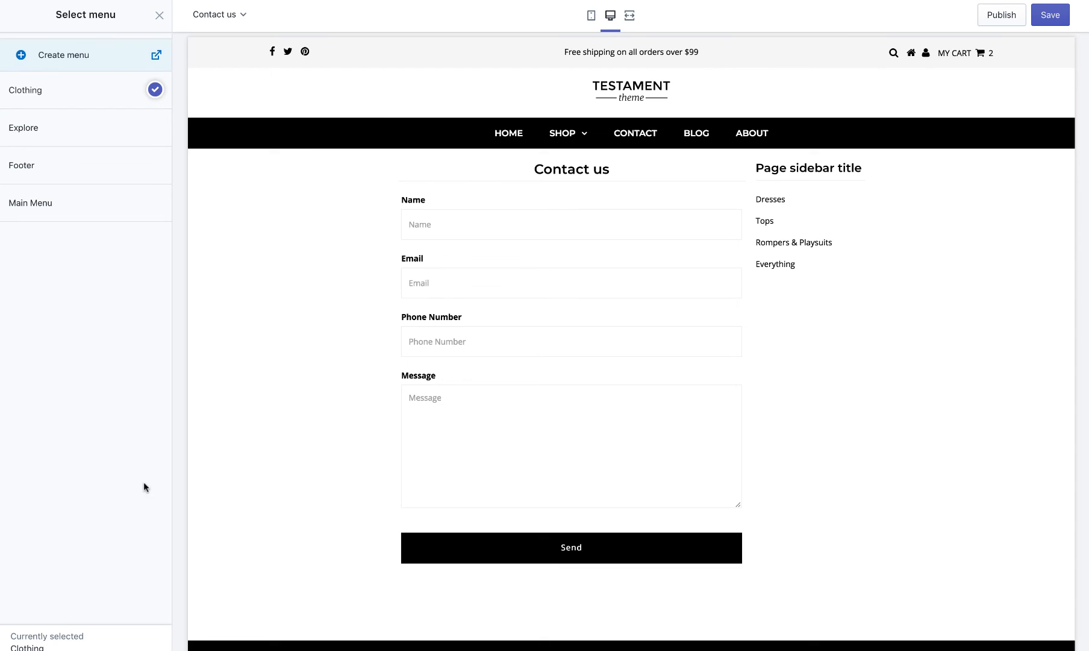
left_click(159, 16)
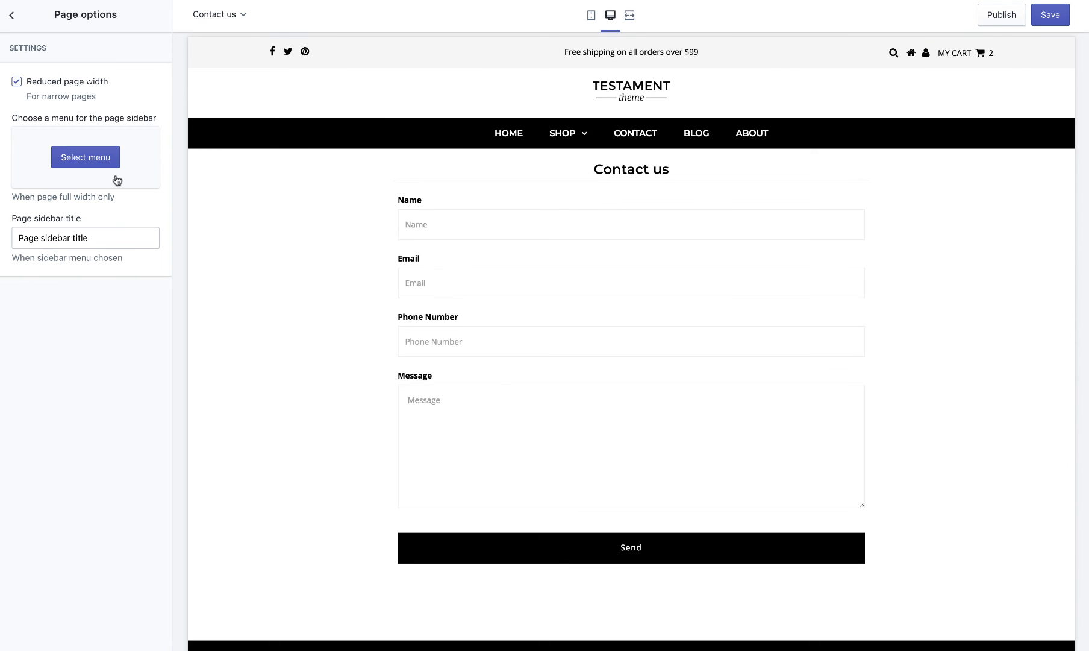
Save the Contact us page settings and open the Page options of the About Us page.
left_click_drag(116, 238, 13, 237)
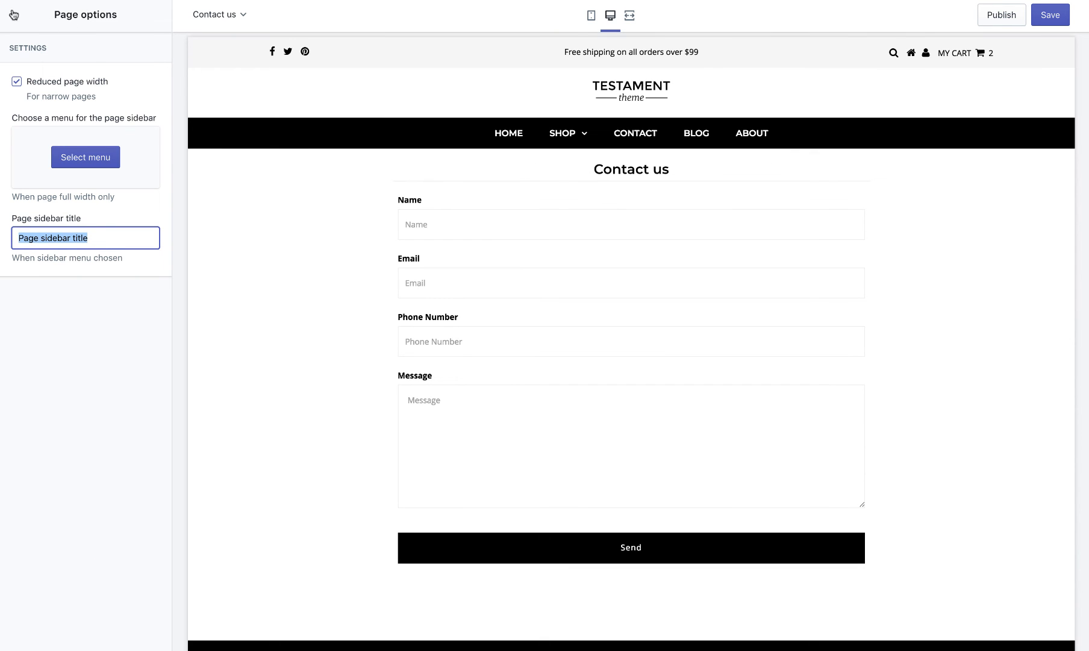
left_click(1059, 17)
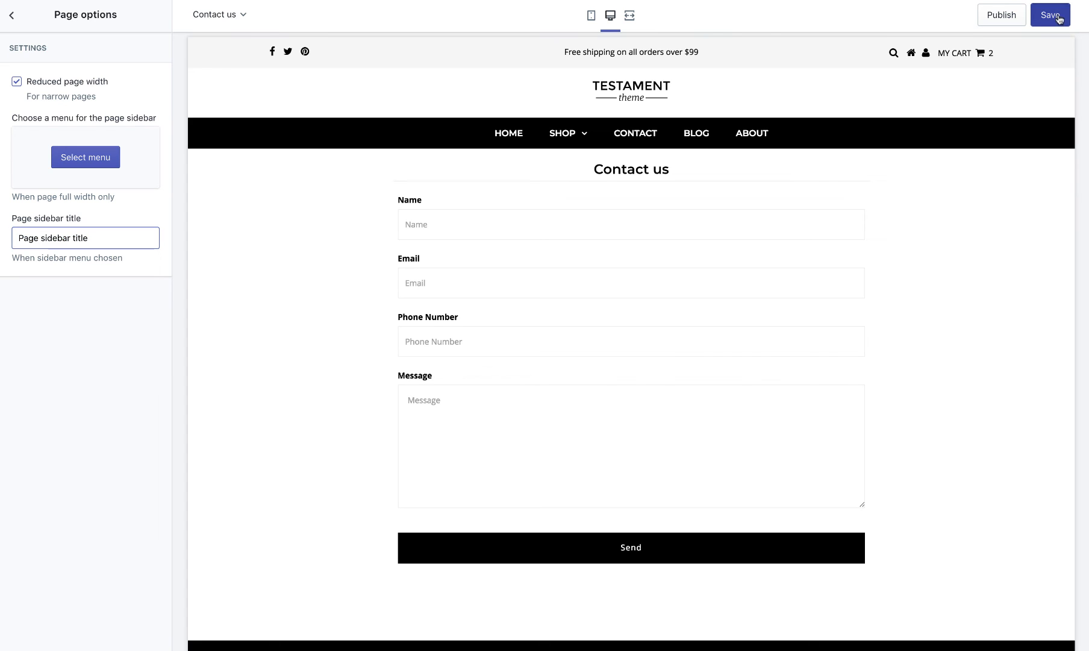
left_click(753, 133)
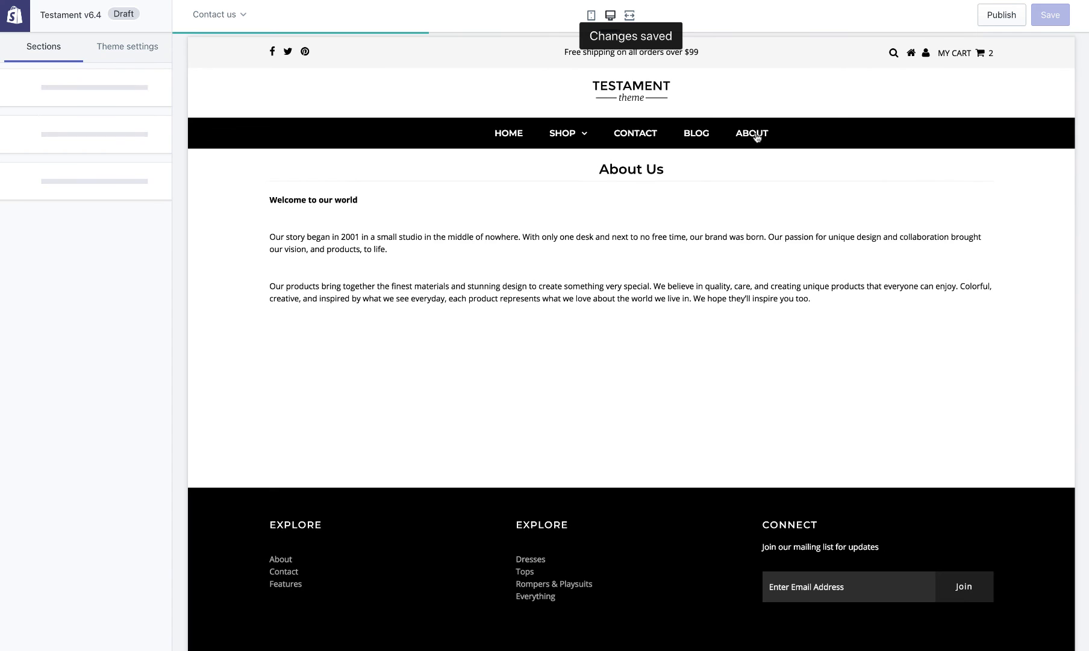
left_click_drag(593, 169, 898, 320)
left_click(897, 321)
left_click(81, 140)
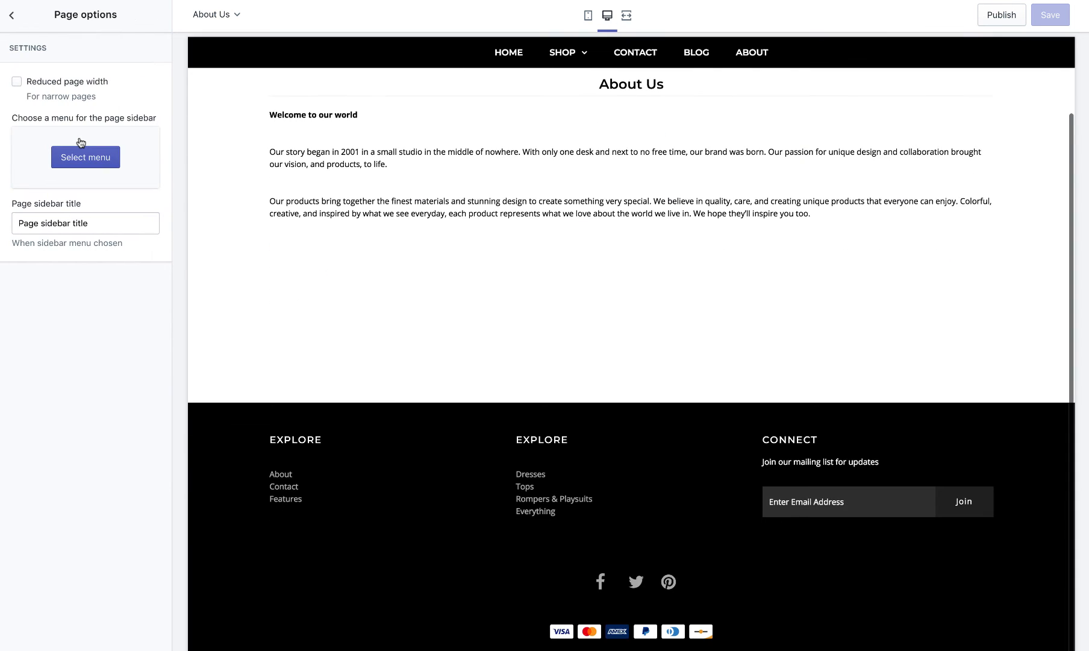
Try the Clothing menu as the About Us page's sidebar menu, and leave the sidebar without a menu.
left_click(83, 155)
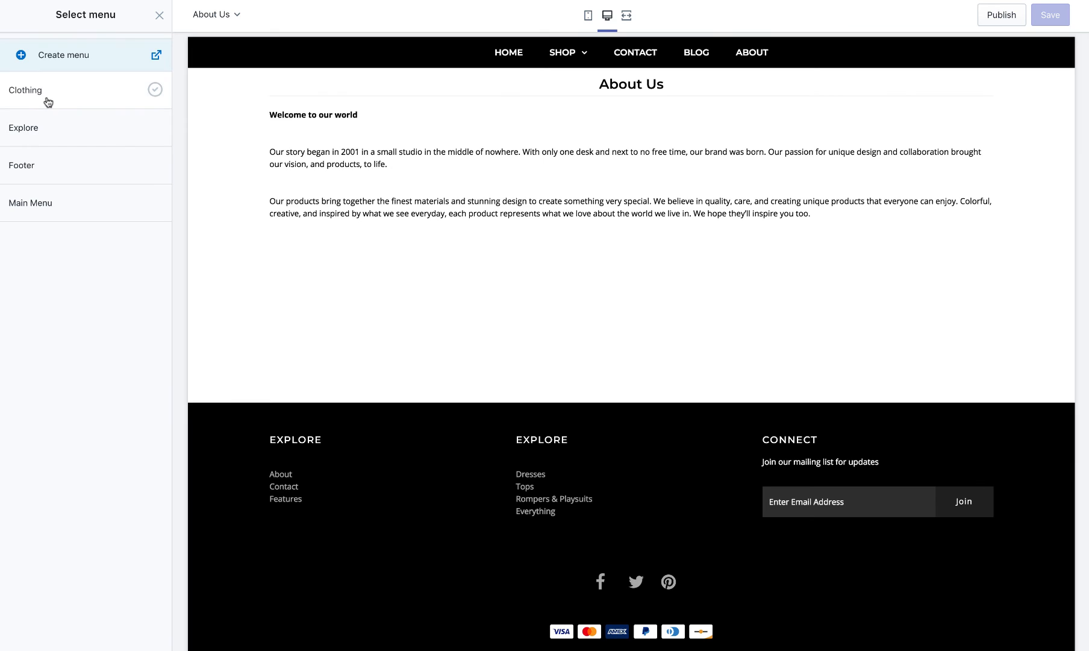
left_click(48, 100)
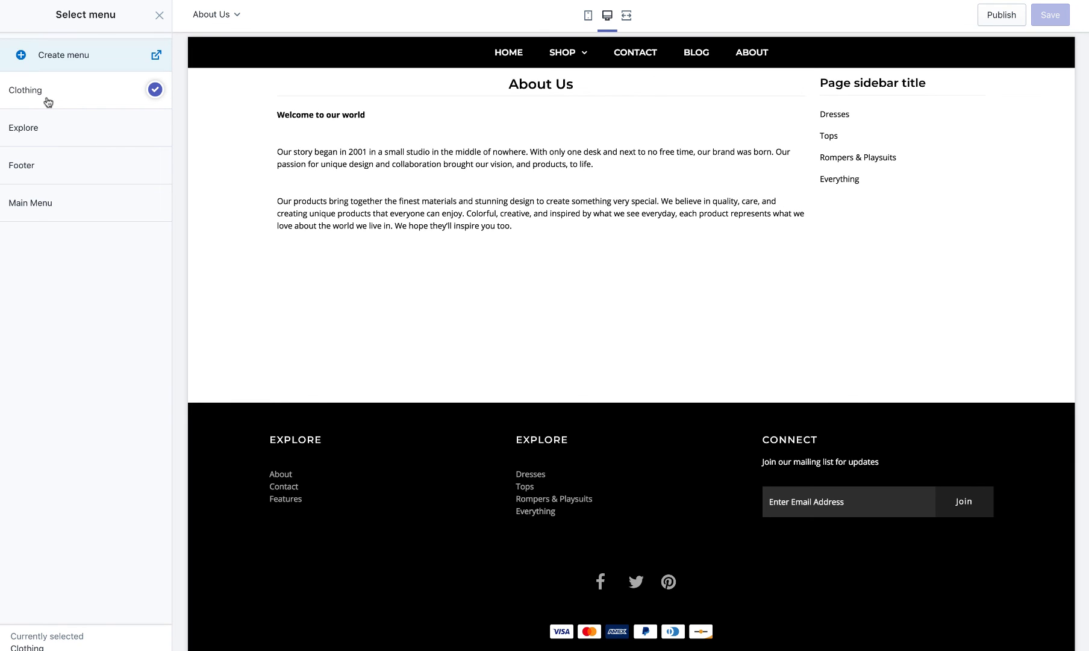
left_click(159, 15)
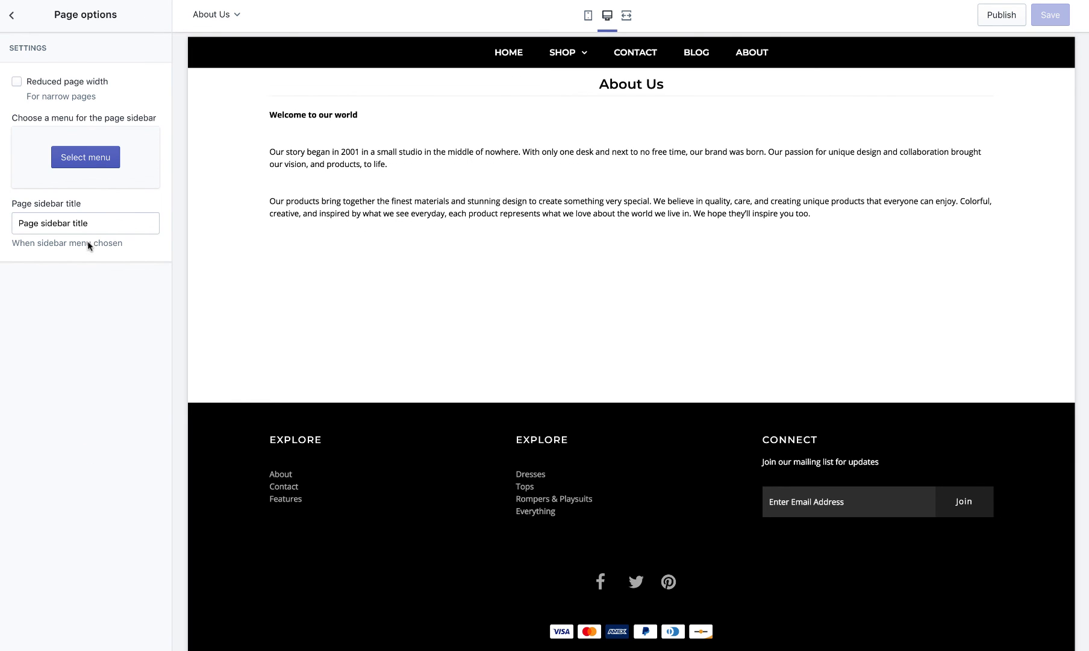
Turn on Reduced page width for the About Us page and save the change.
left_click(58, 83)
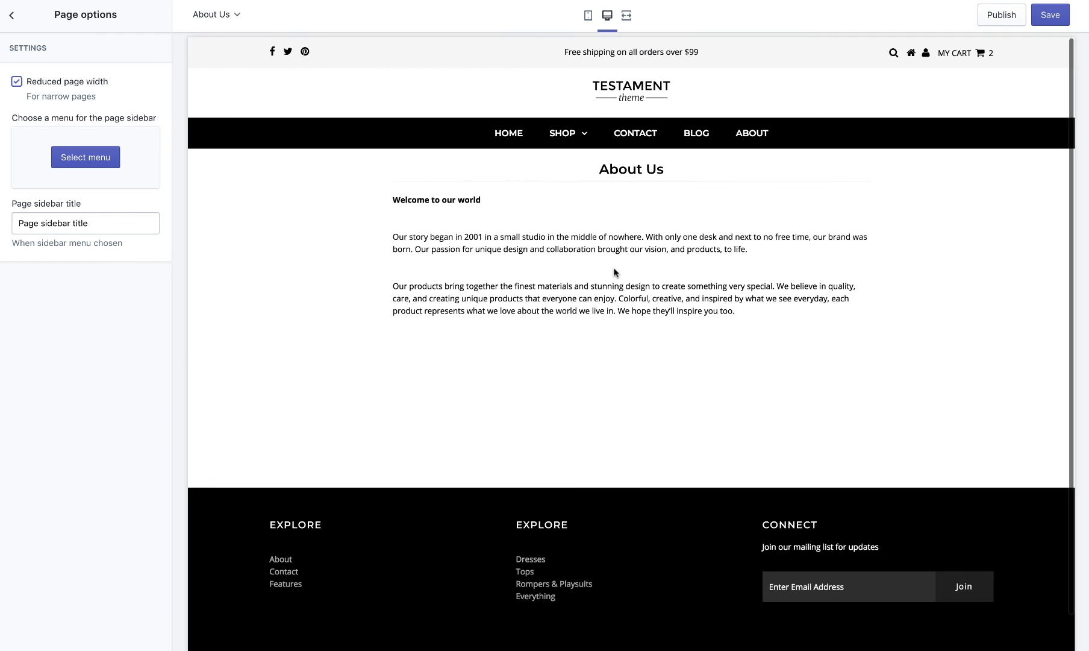
left_click(1059, 22)
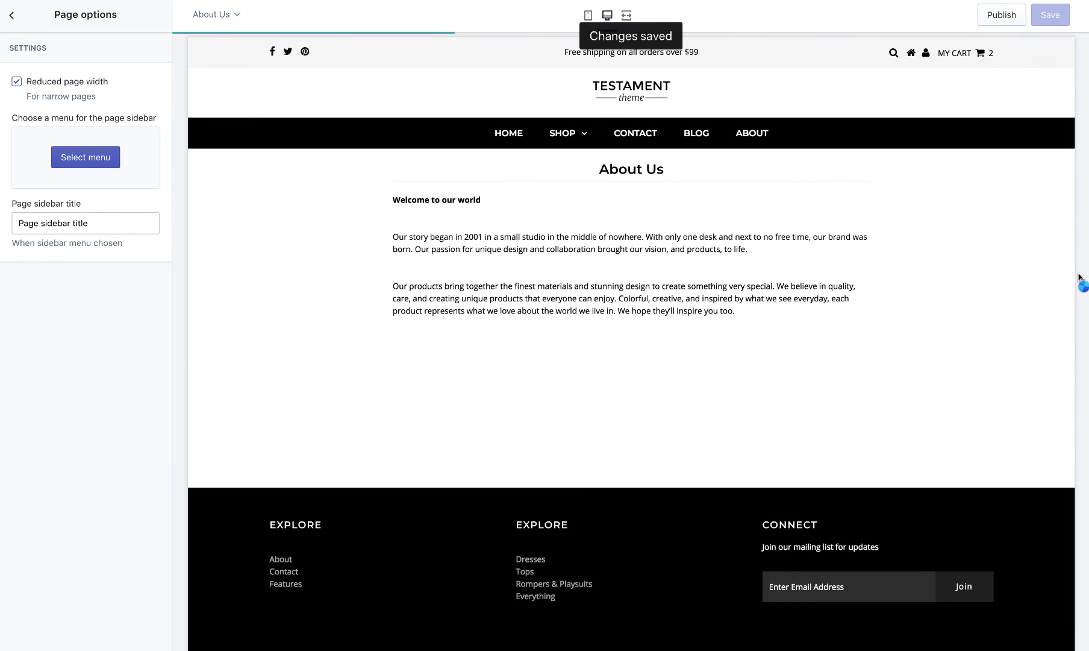
Go to the store's Blog page in the preview and open its Blog page section settings.
scroll(1069, 283, "down", 3)
scroll(730, 121, "up", 1)
scroll(725, 154, "up", 2)
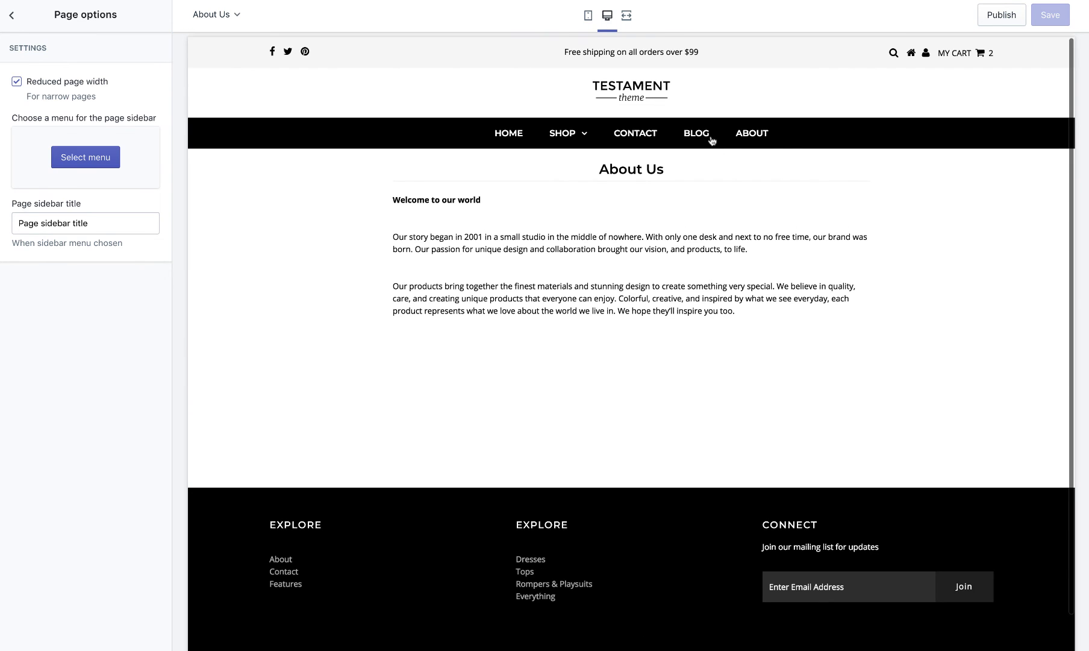
left_click(710, 139)
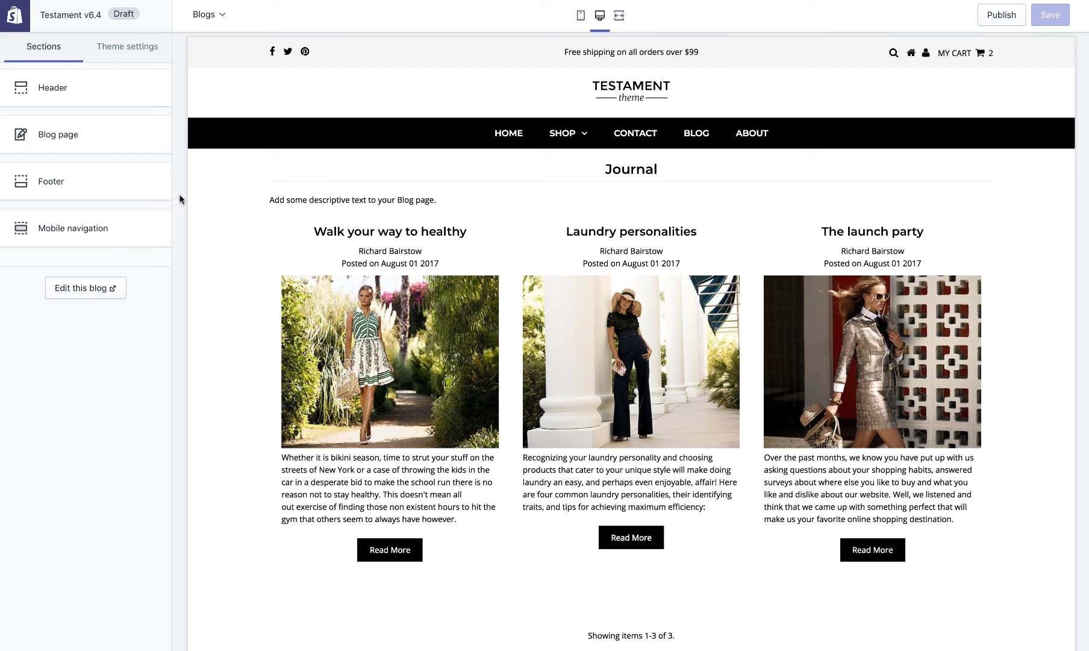
mouse_move(279, 199)
left_mouse_down()
mouse_move(438, 202)
mouse_move(274, 201)
left_mouse_up()
left_click(302, 201)
left_click(70, 140)
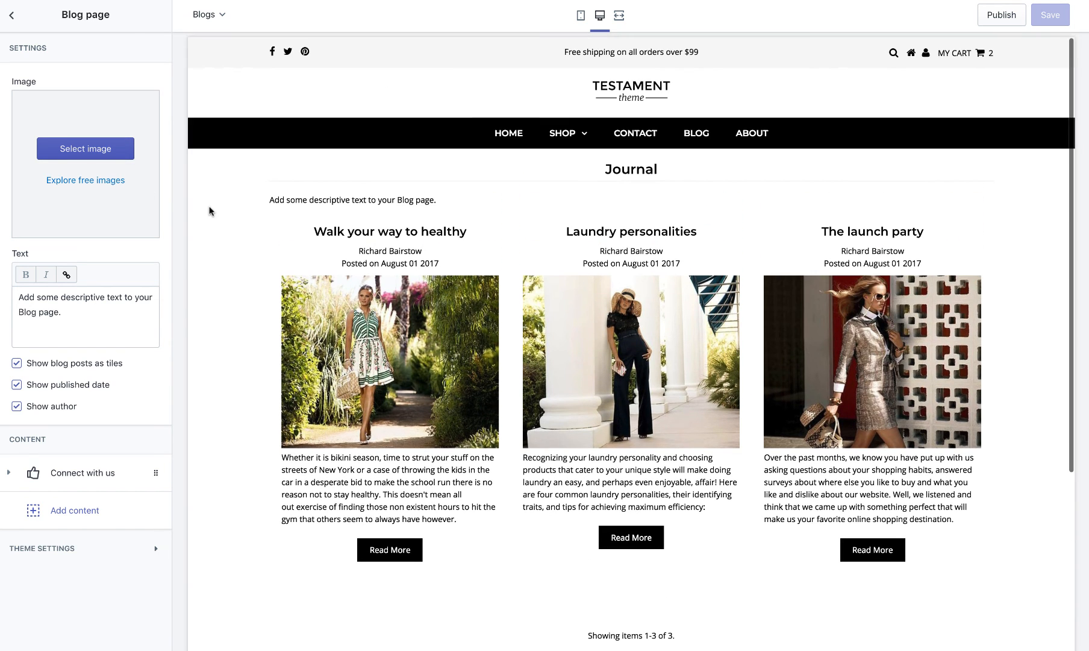
Try several library images as the Blog page's banner, and leave the page without an image.
scroll(211, 211, "up", 3)
left_click(120, 161)
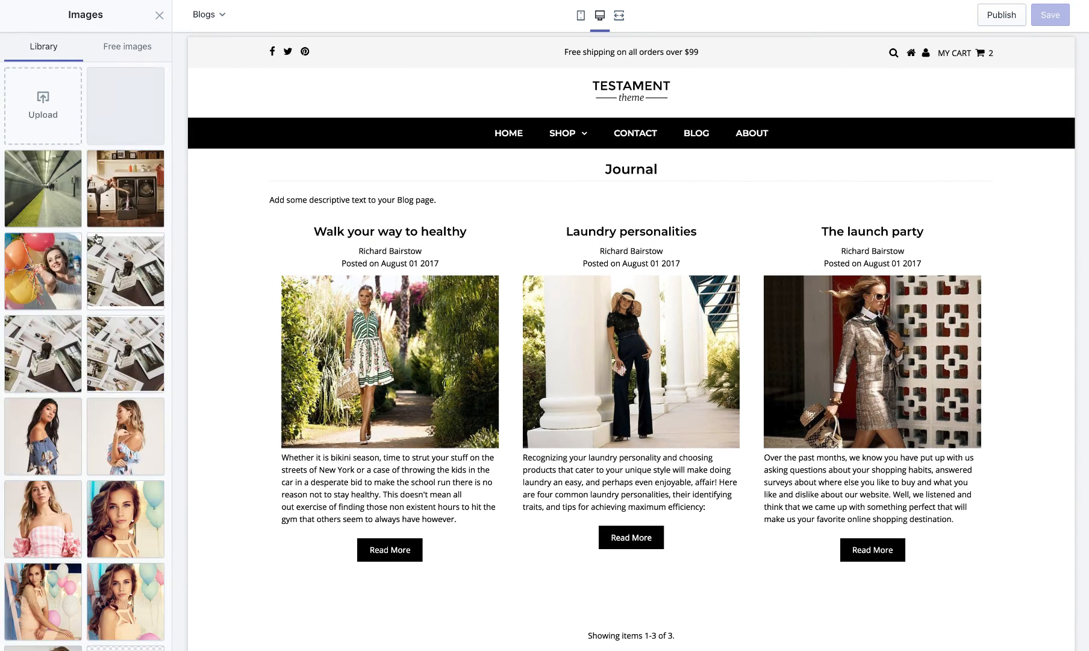
left_click(133, 177)
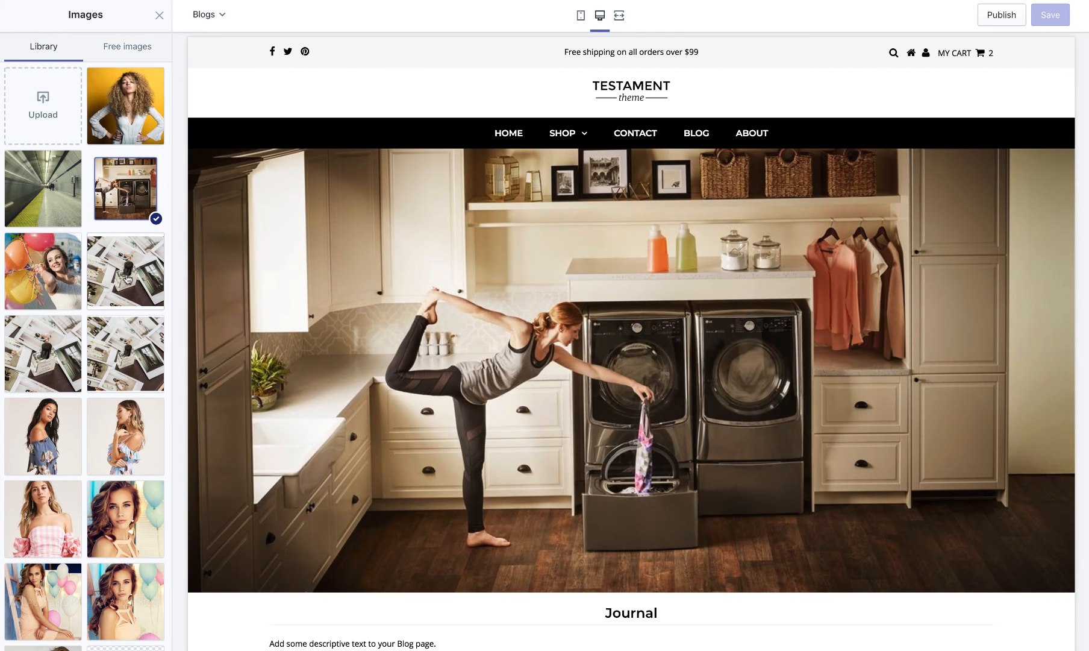
left_click(124, 284)
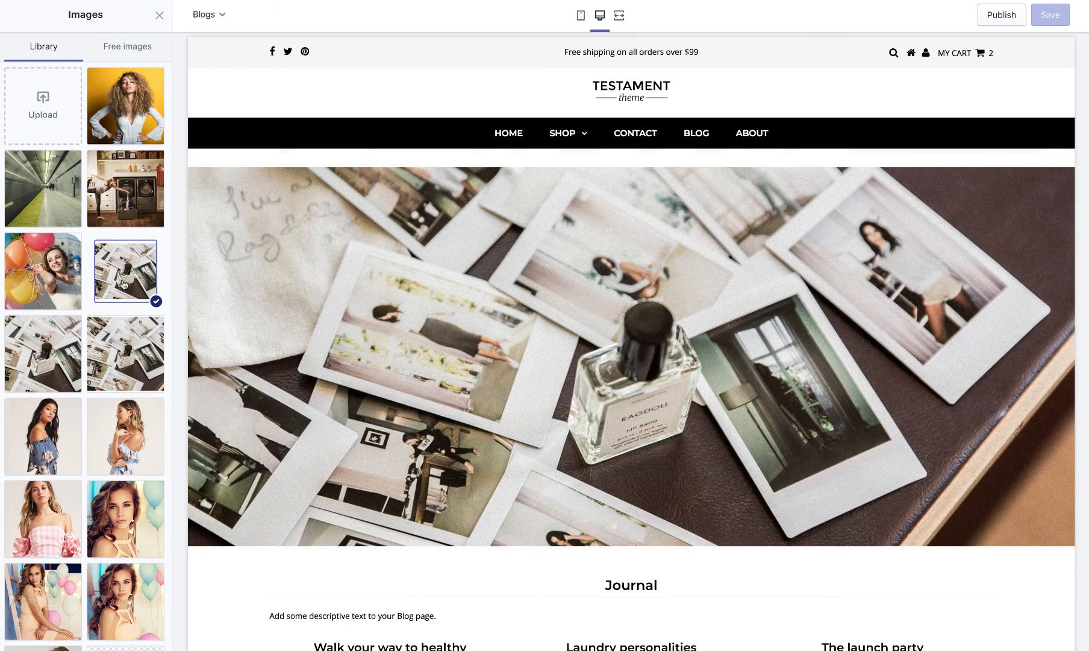
scroll(128, 346, "down", 2)
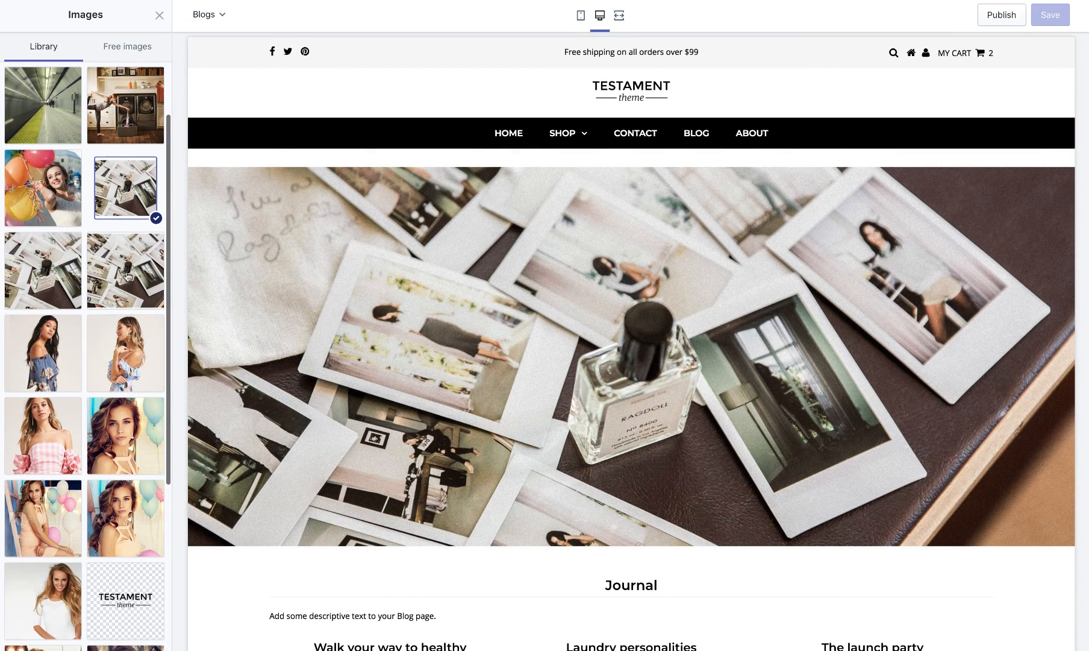
left_click(128, 276)
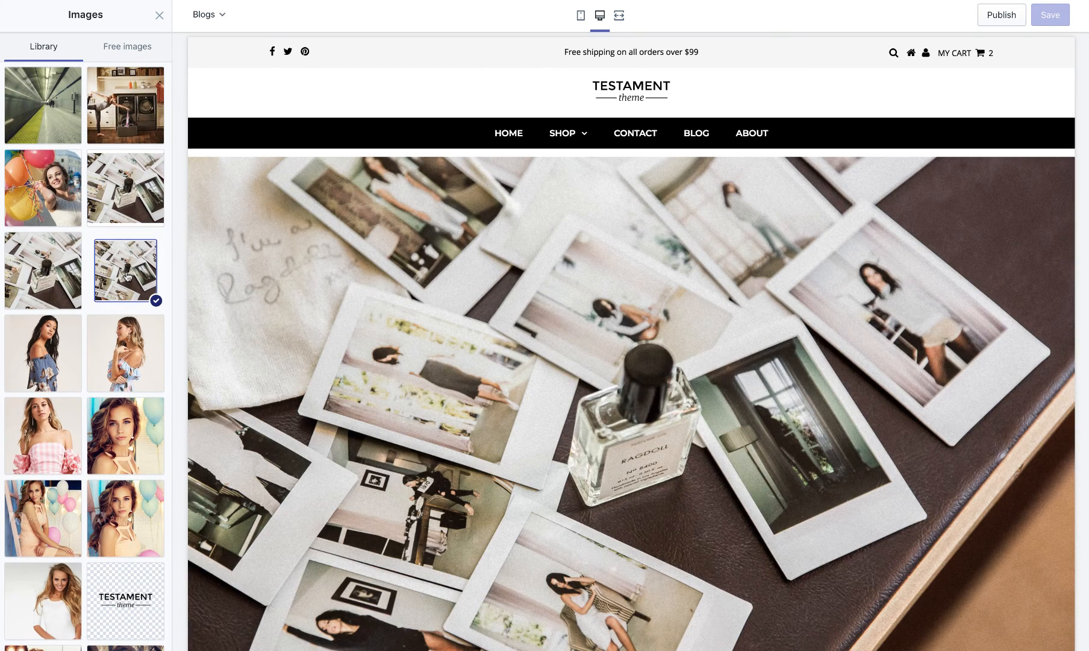
left_click(34, 110)
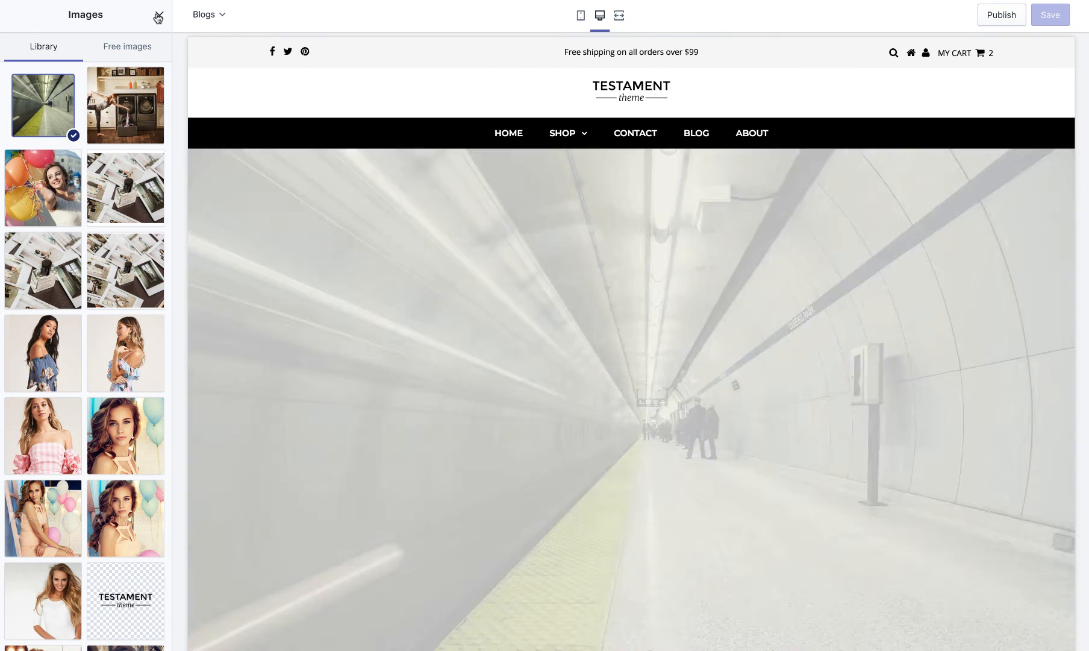
left_click(159, 17)
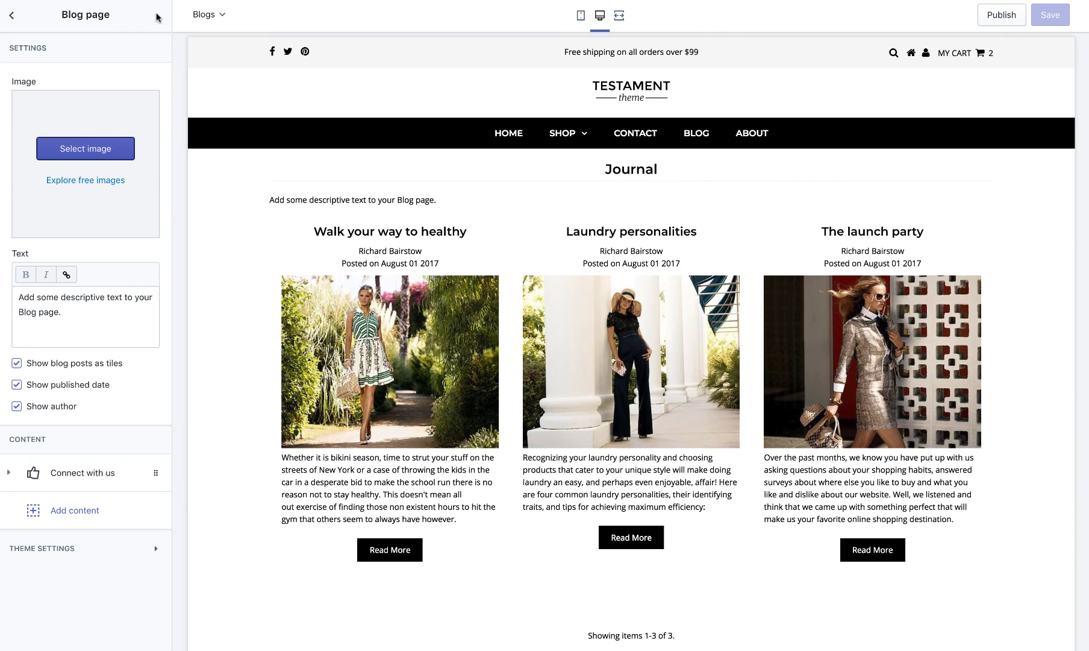
Delete the descriptive text from the Blog page's Text setting.
left_click_drag(40, 341, 1, 286)
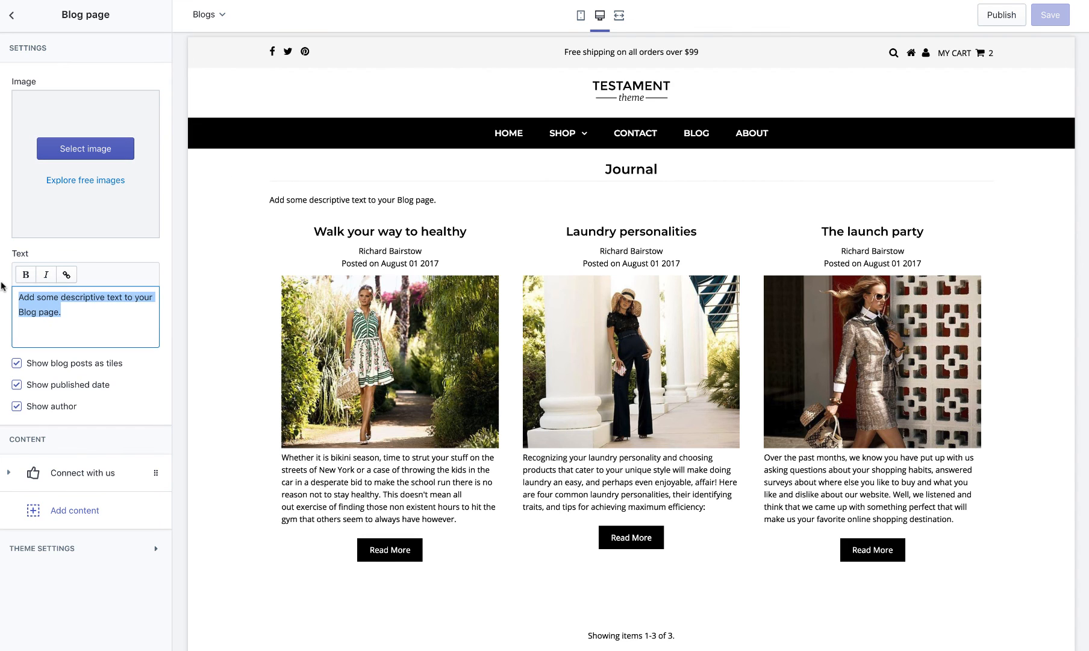
key("BackSpace")
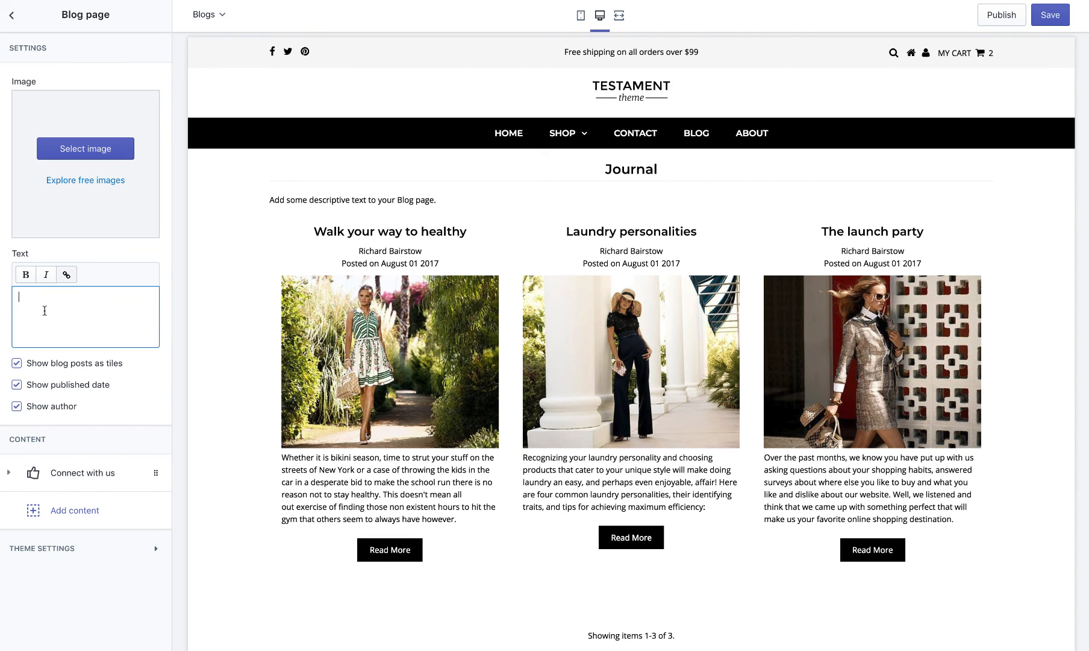
left_click(178, 266)
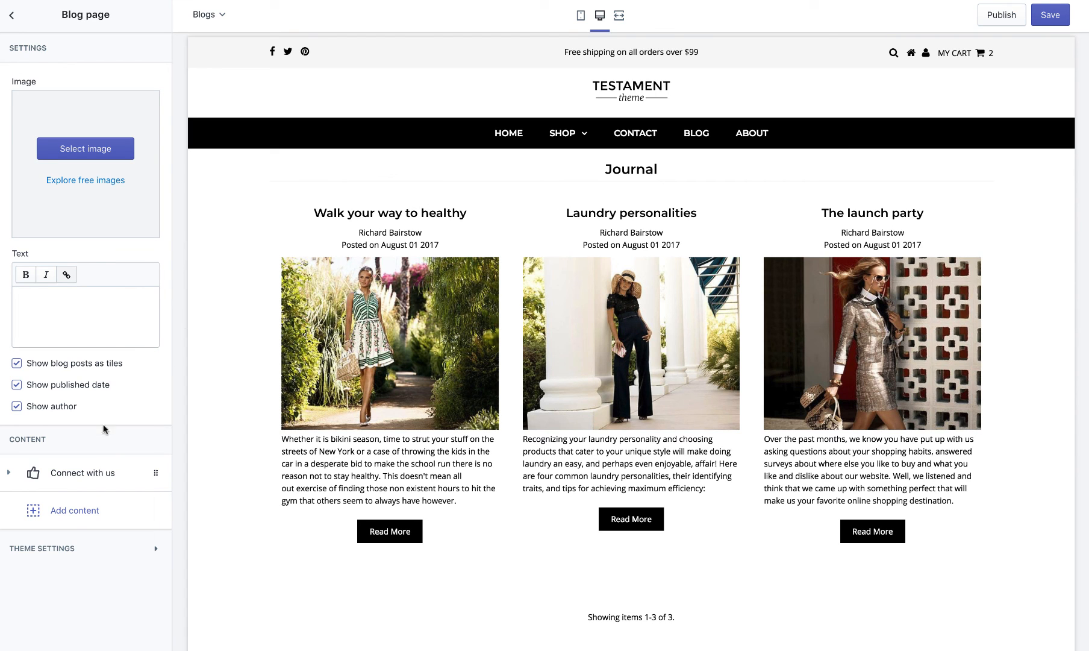
Try the blog posts without tiles and with an added Tags content block, then restore the tiles and remove the block.
left_click(51, 367)
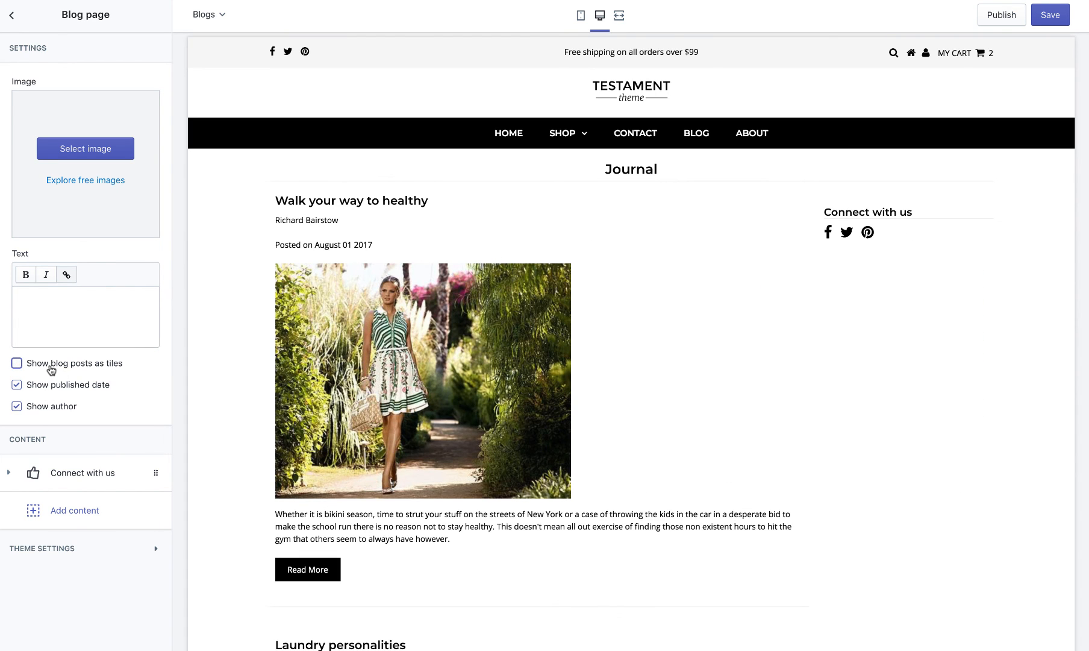
left_click(51, 366)
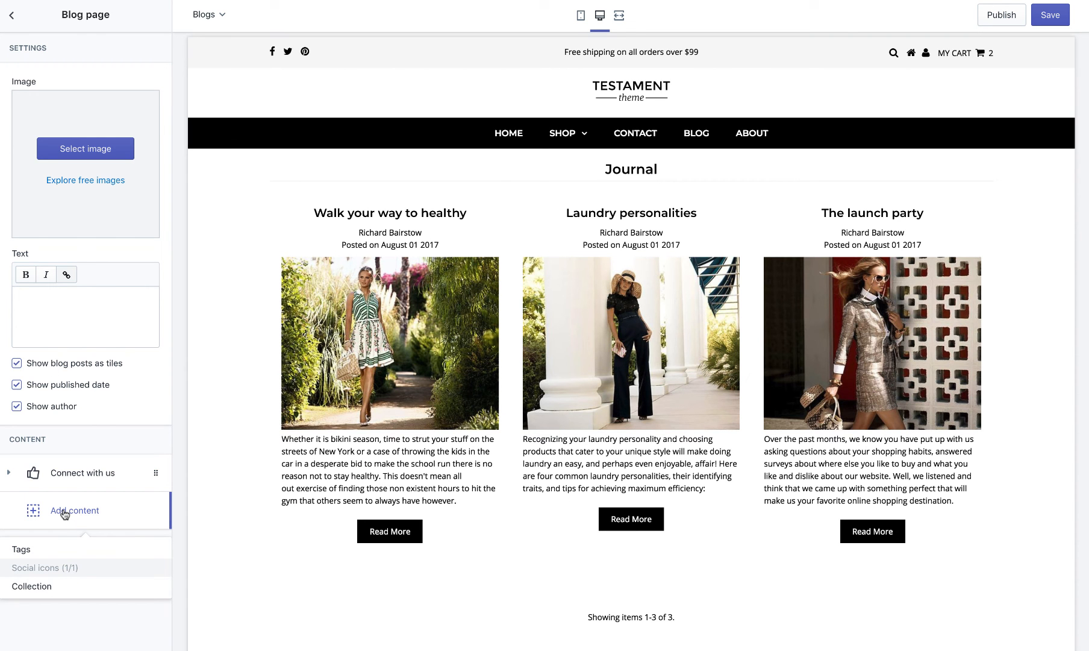
left_click(42, 550)
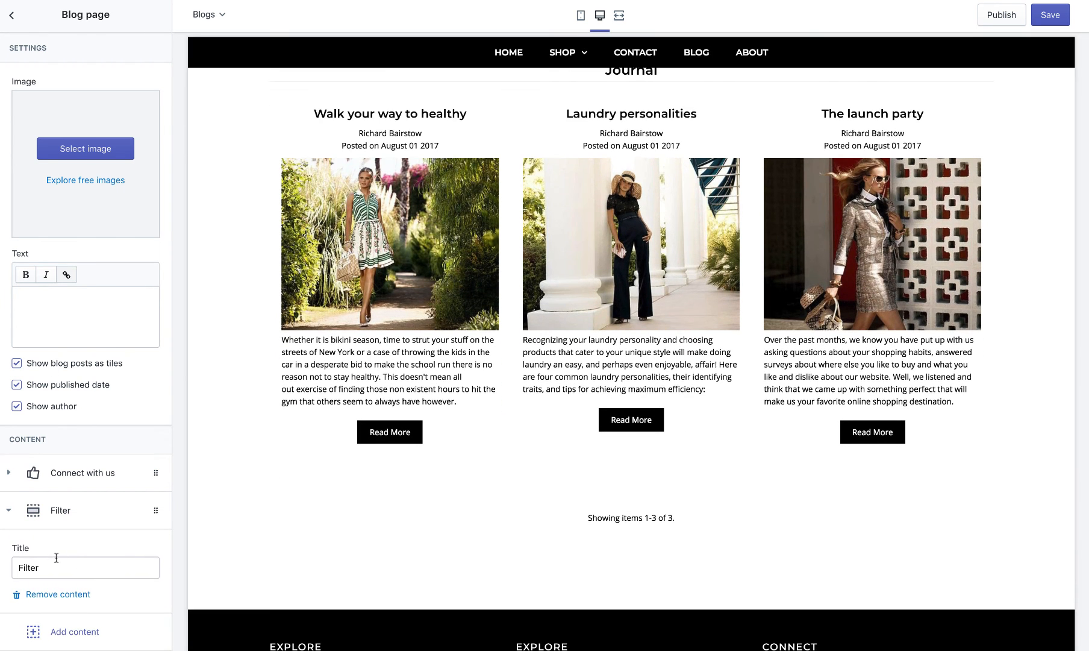
left_click(10, 512)
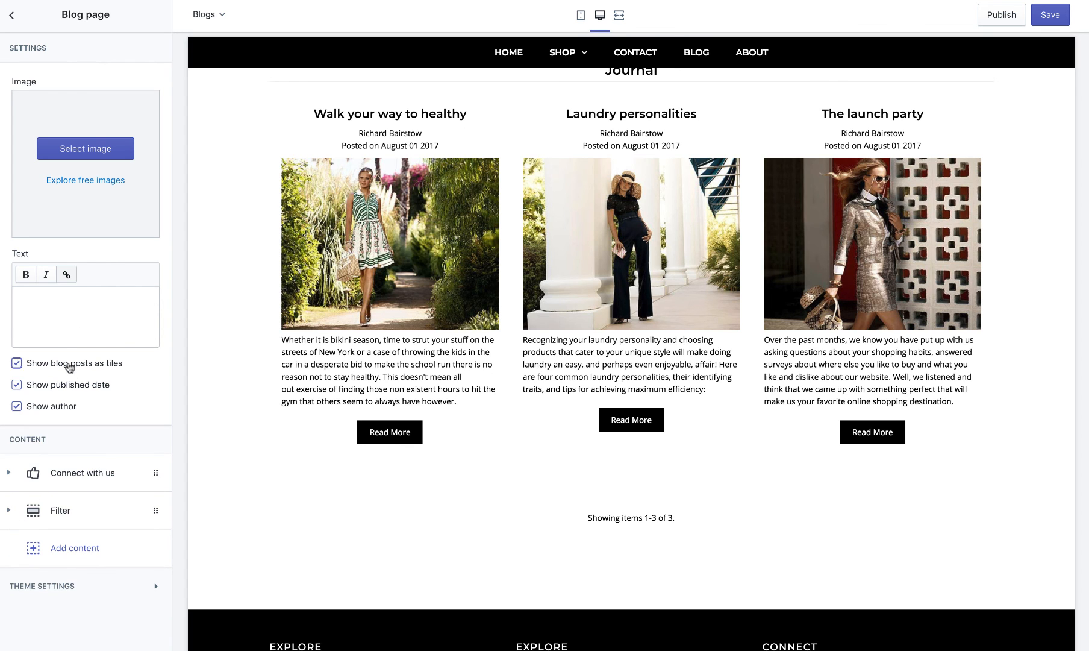
left_click(69, 364)
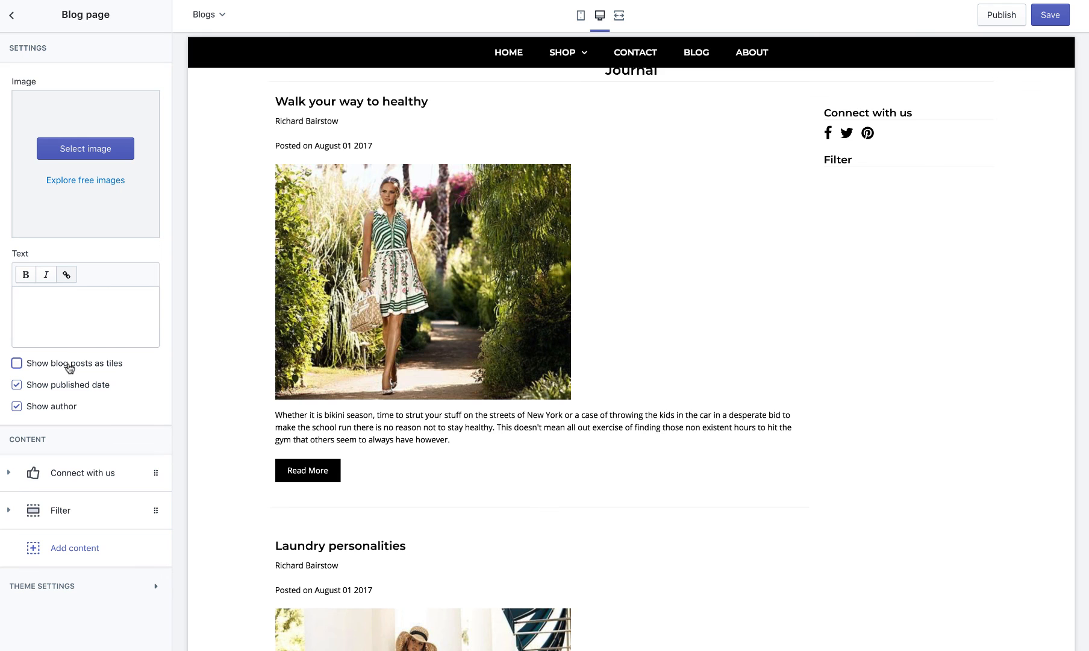
left_click(69, 365)
left_click(77, 514)
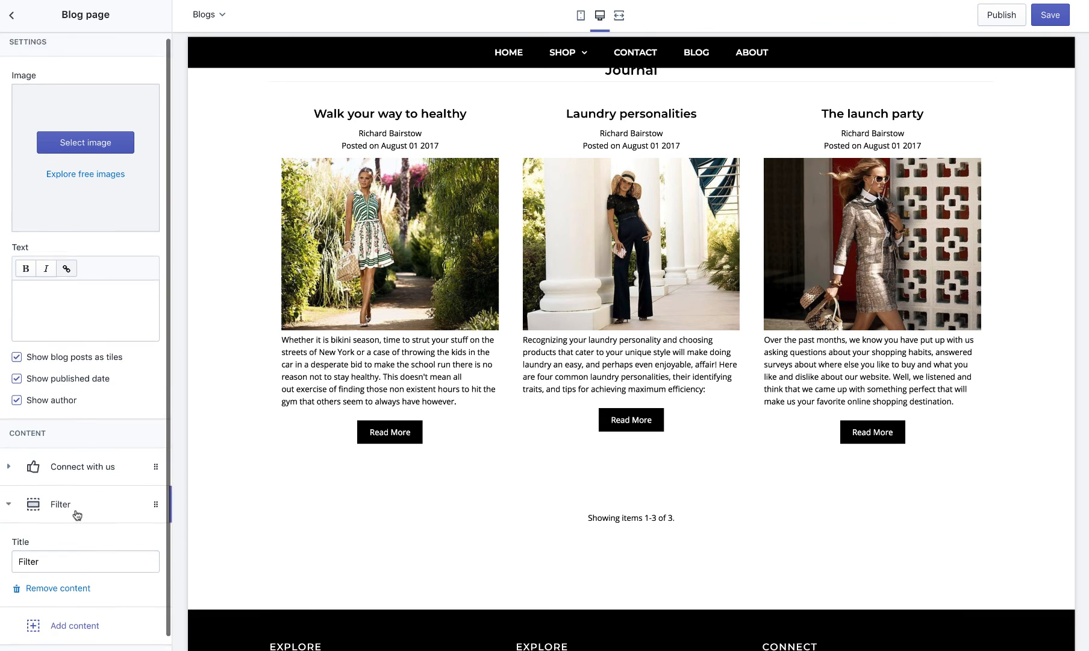
left_click(68, 563)
Remove the Connect with us content and turn off Show author and Show published date for the Blog page, saving the changes.
left_click(80, 471)
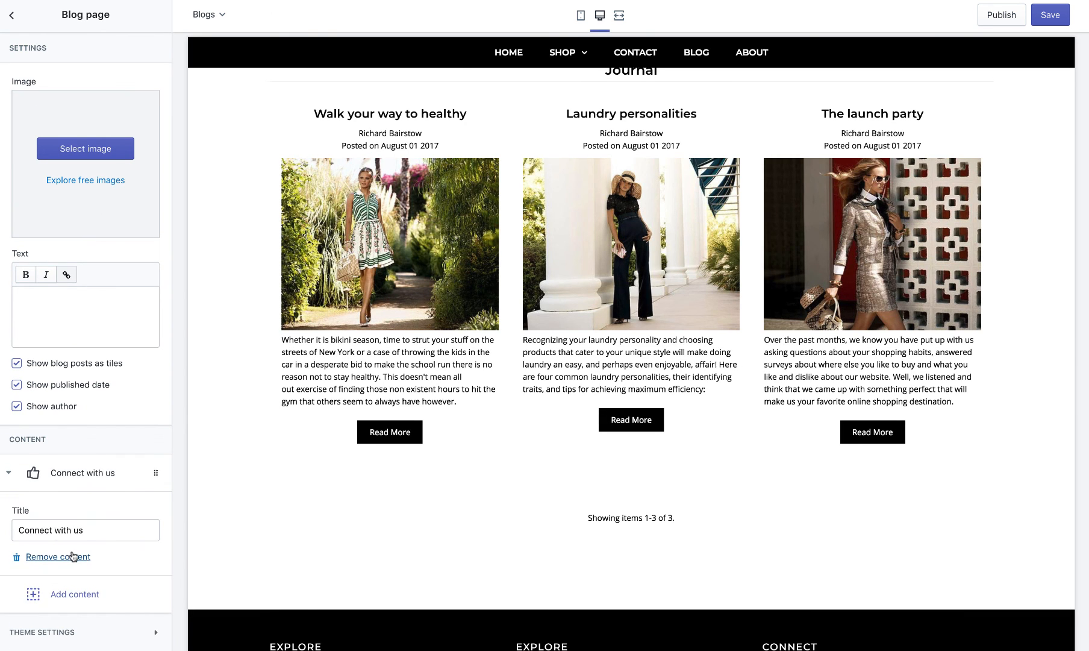
left_click(72, 556)
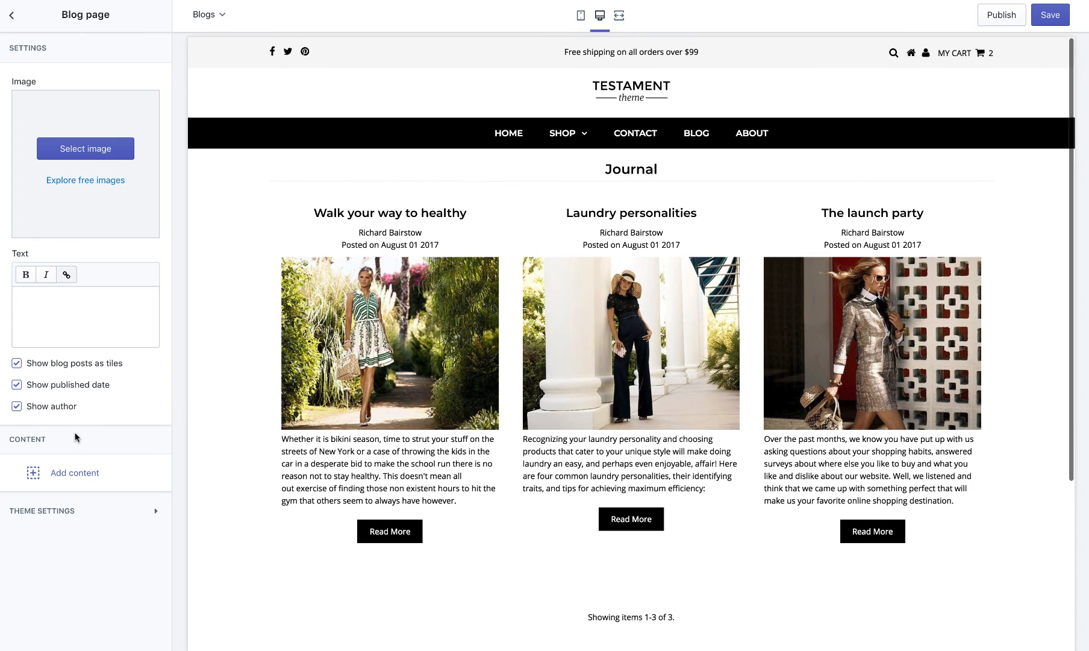
left_click(17, 406)
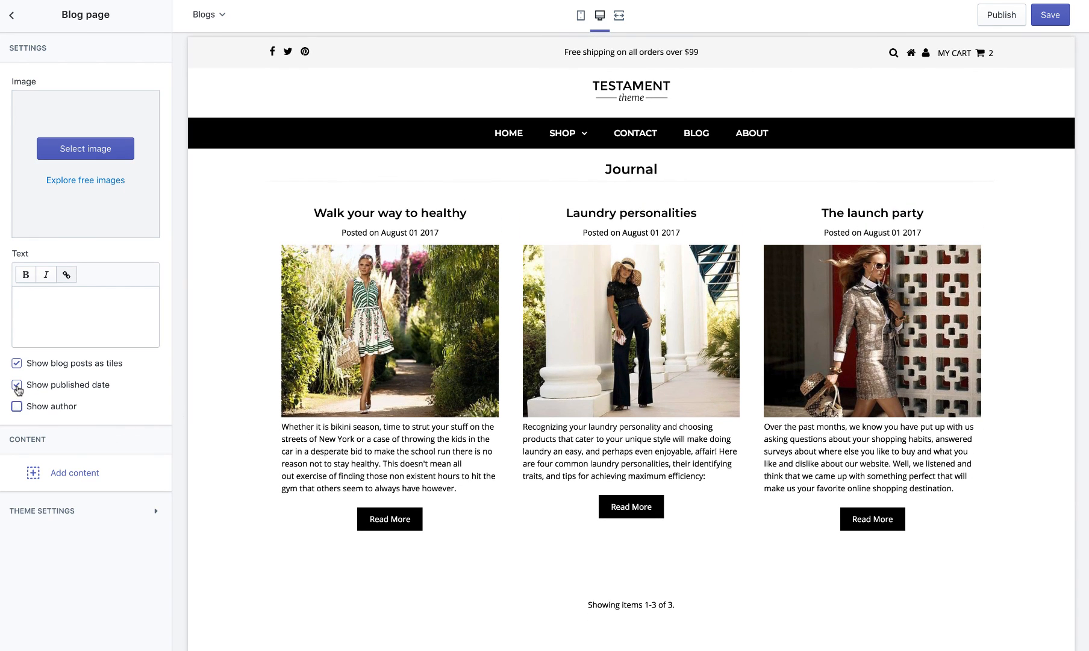
left_click(17, 387)
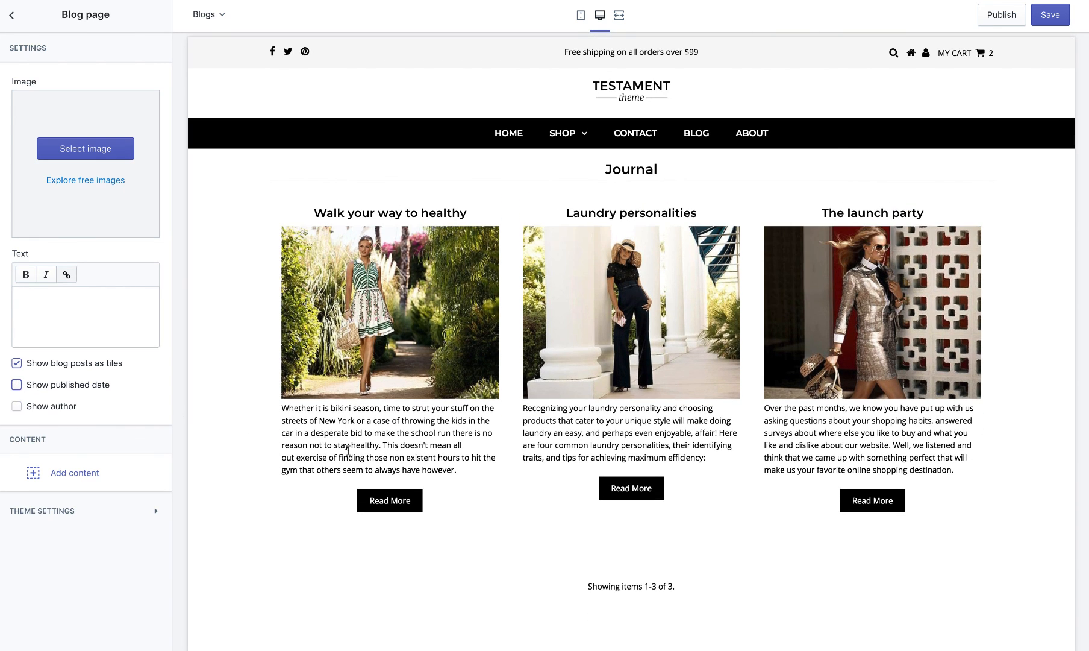
left_click(1047, 22)
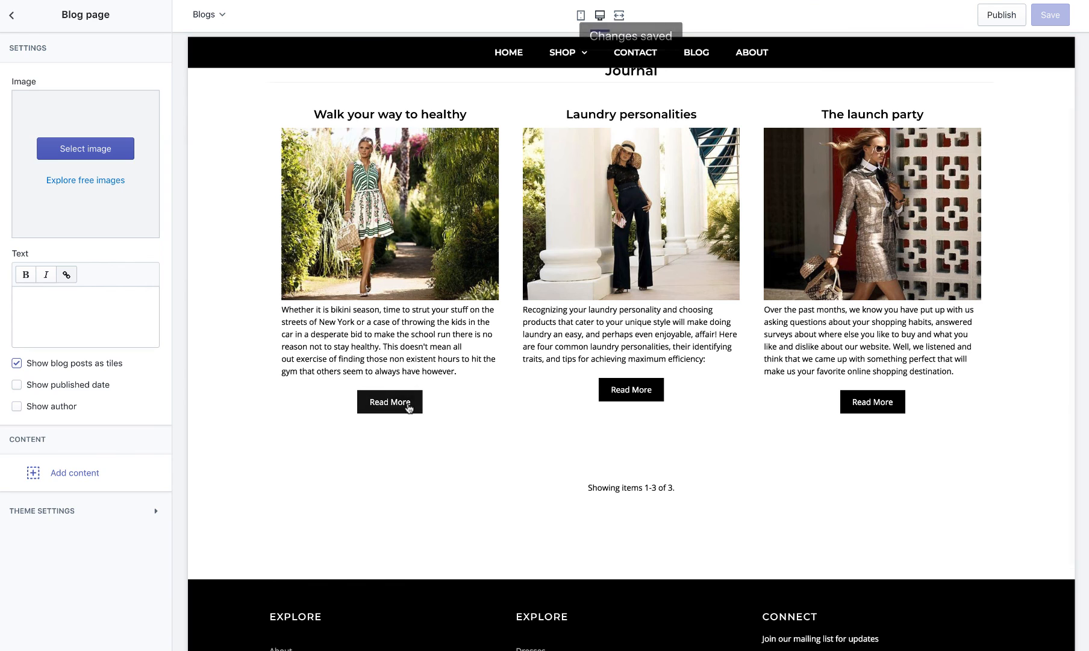
Open the "Walk your way to healthy" post, turn off Show published date and Show Author in its Article options, and save.
left_click(403, 403)
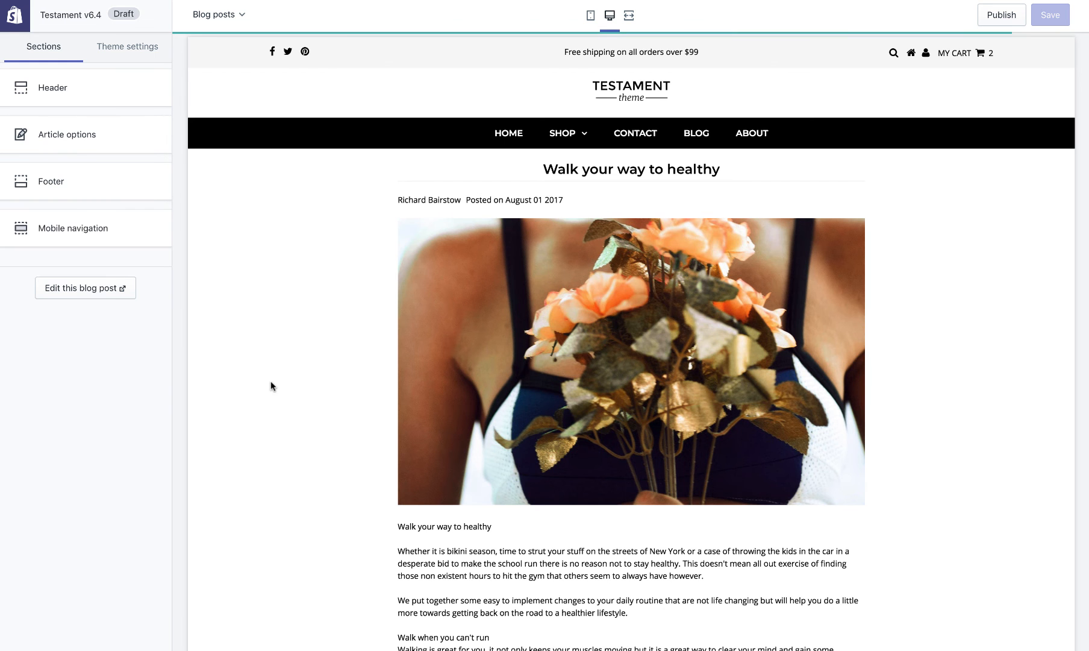
left_click(71, 140)
left_click(58, 83)
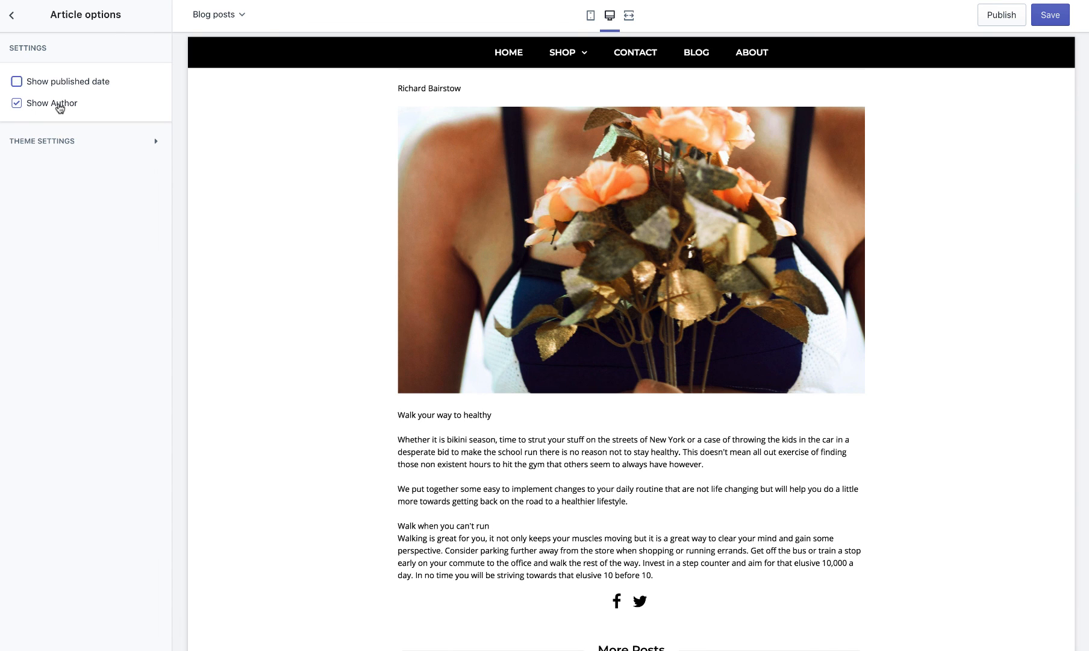
left_click(59, 107)
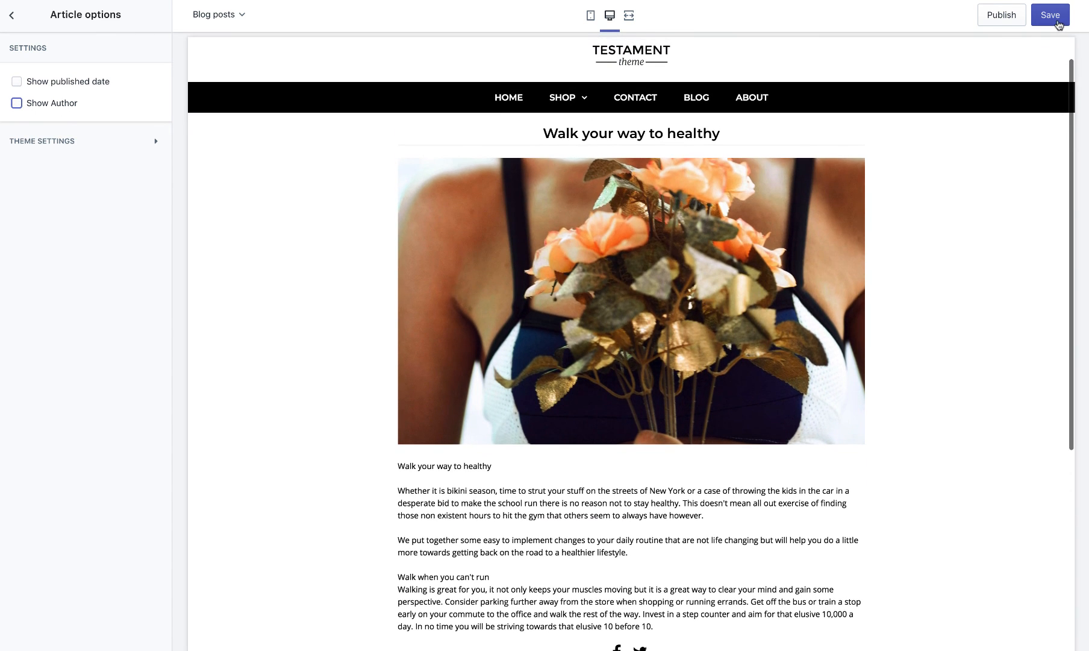
left_click(1050, 15)
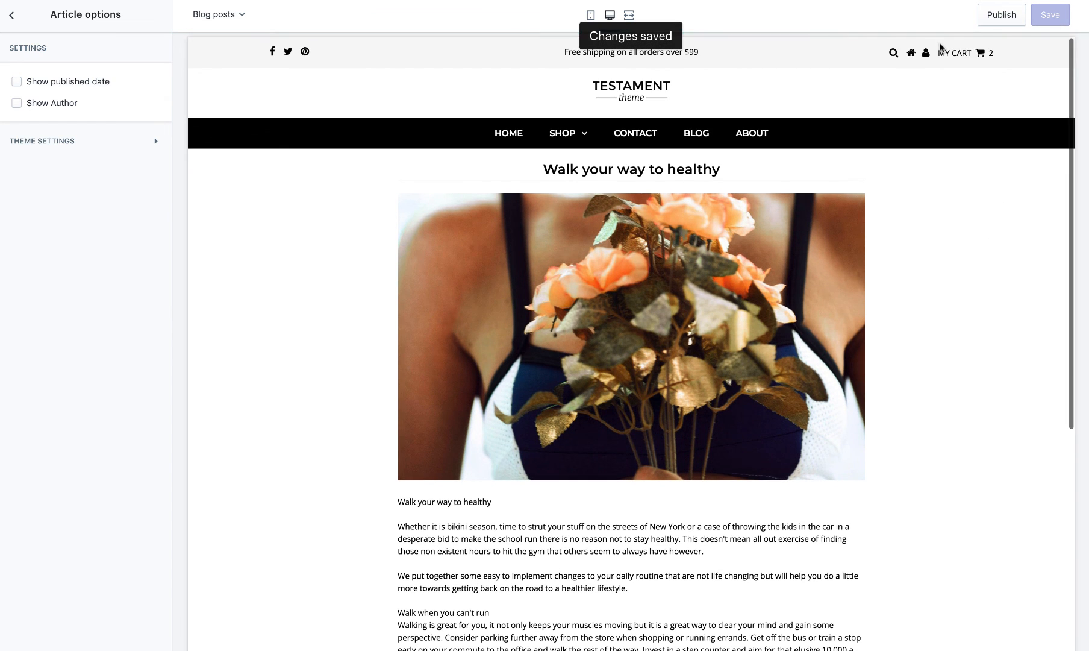
View the cart page, and review the home page sections from the slideshow down to the footer.
left_click(954, 55)
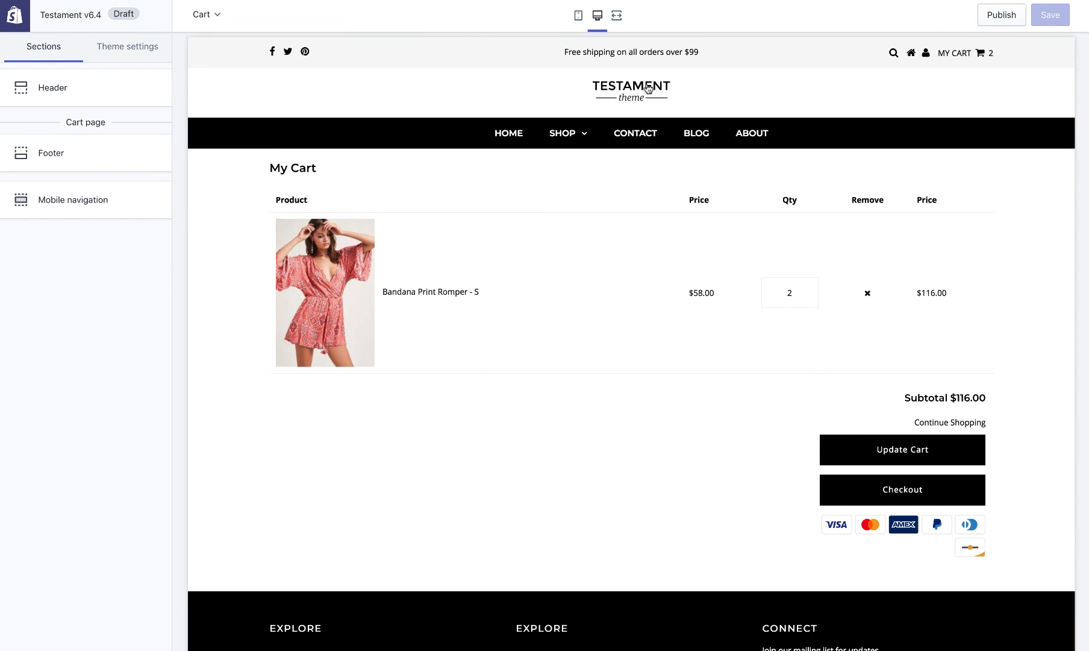
left_click(623, 94)
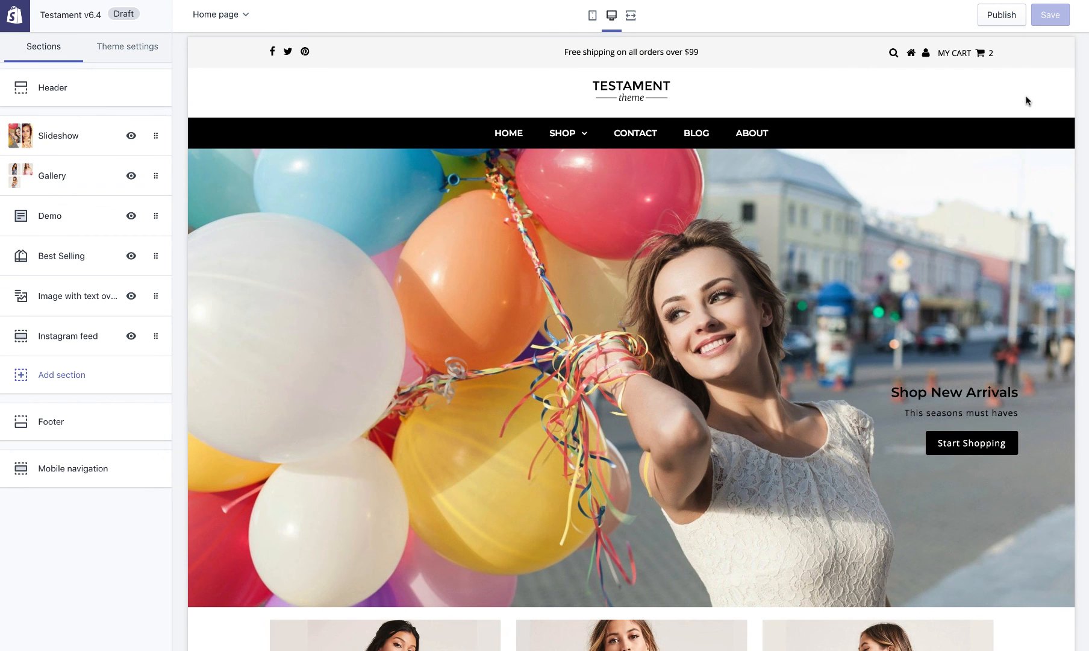
scroll(1028, 101, "down", 8)
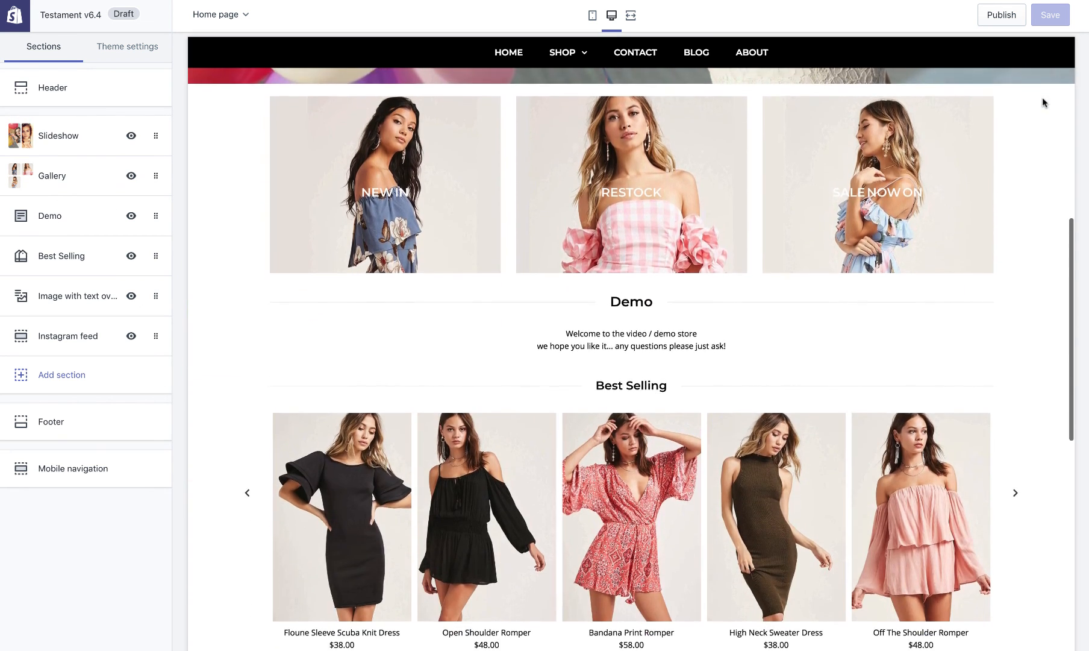
scroll(1042, 97, "down", 10)
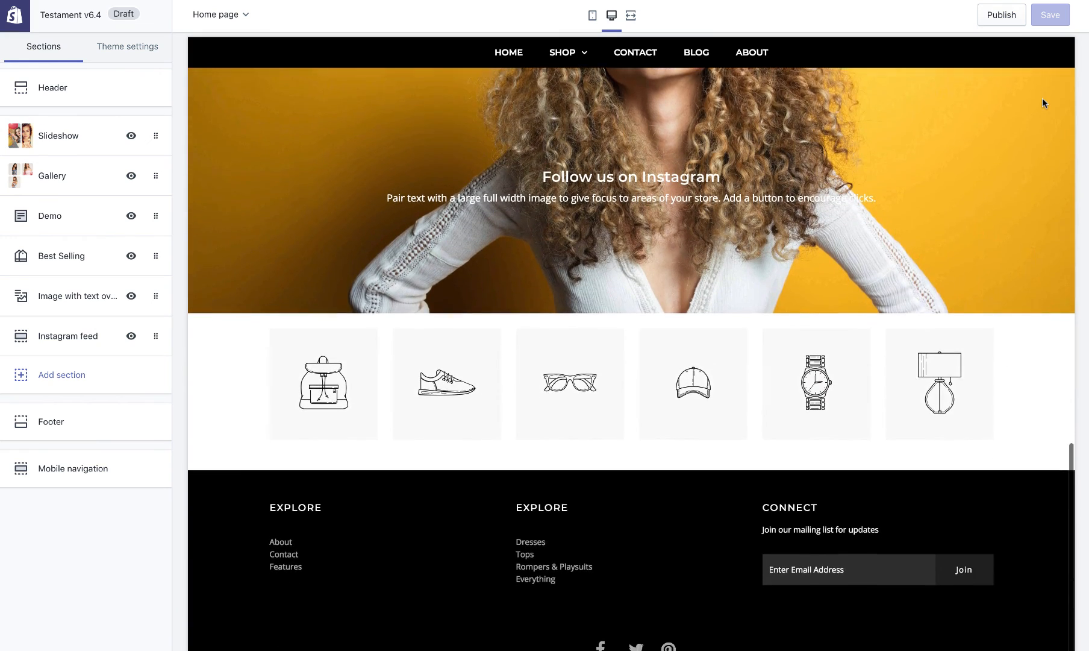
scroll(1042, 97, "up", 2)
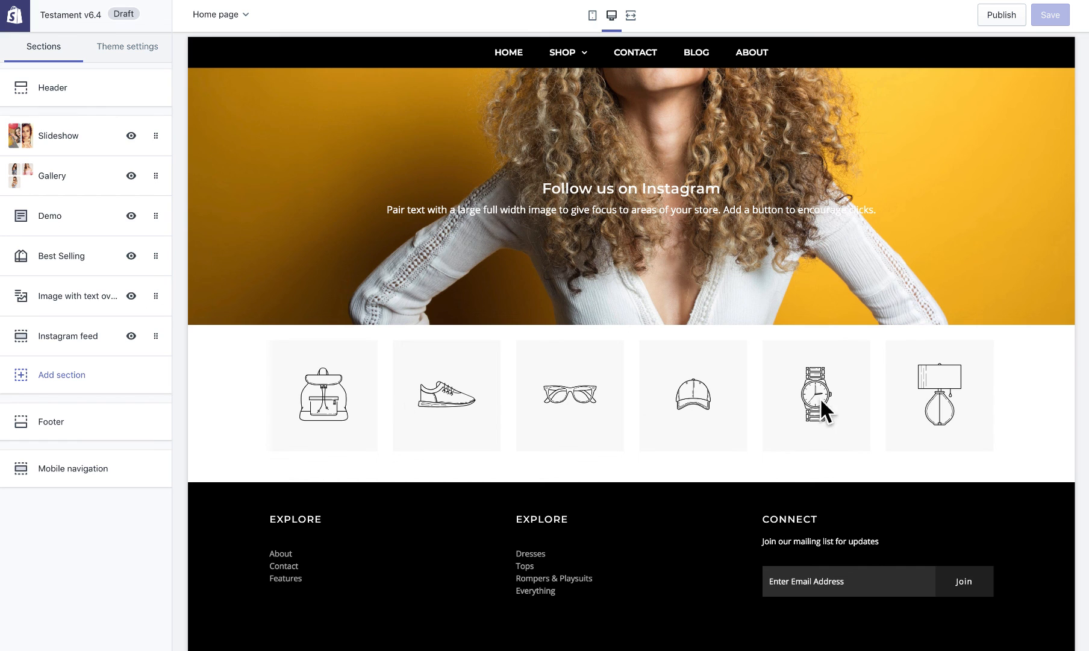
scroll(790, 399, "up", 8)
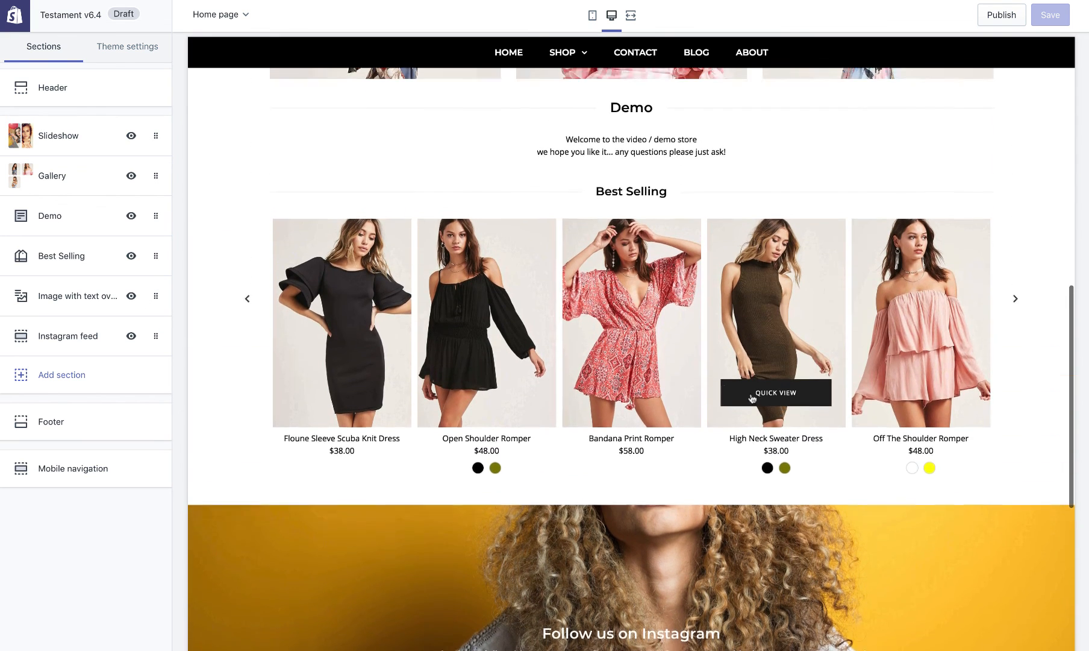
scroll(710, 395, "up", 12)
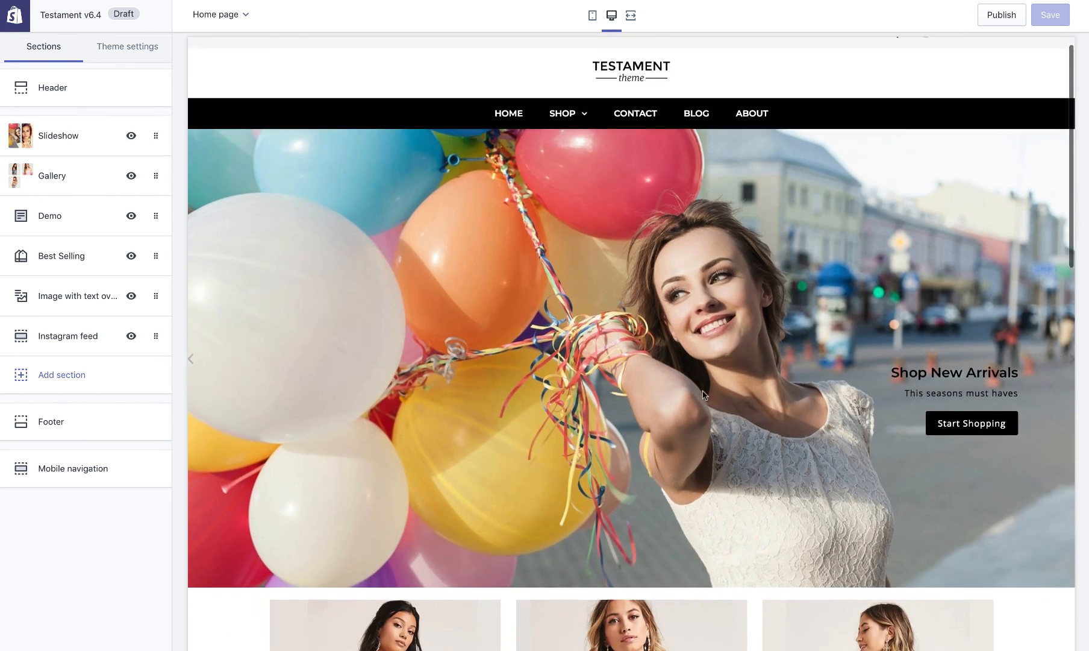
scroll(704, 395, "up", 1)
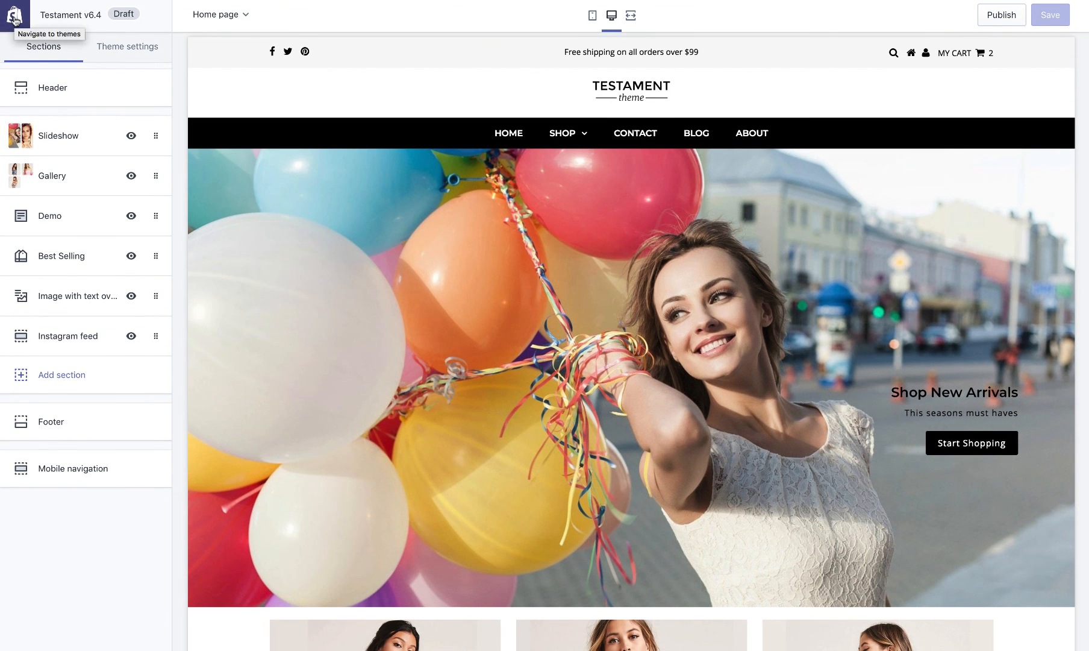
Return to the Themes list and view the actions available for Testament V6.4, including Publish.
left_click(15, 18)
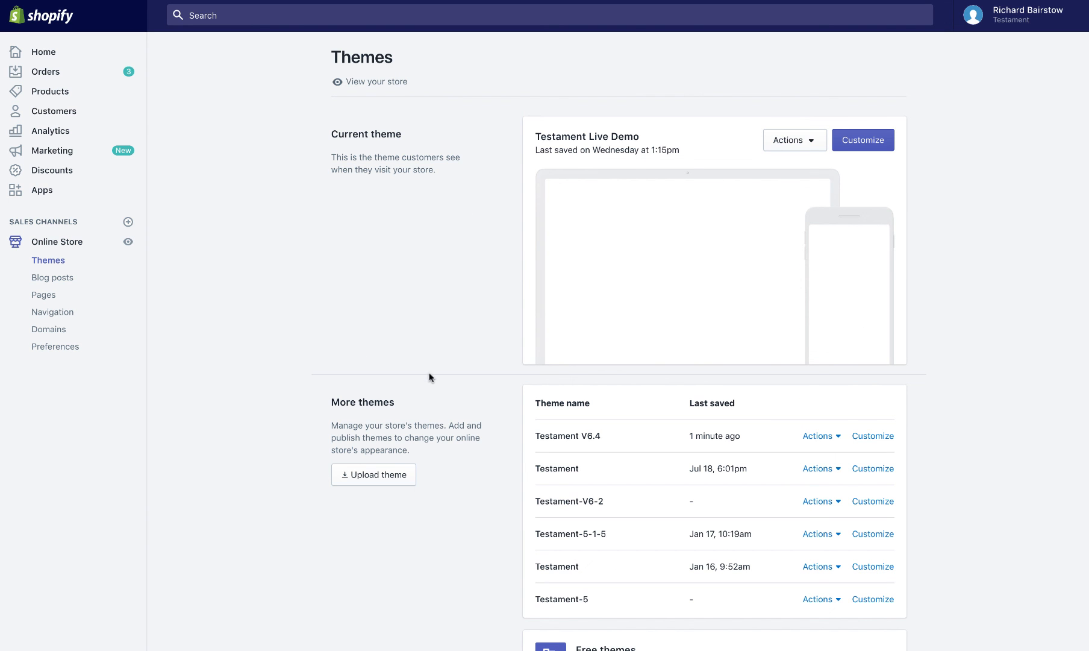
left_click(838, 437)
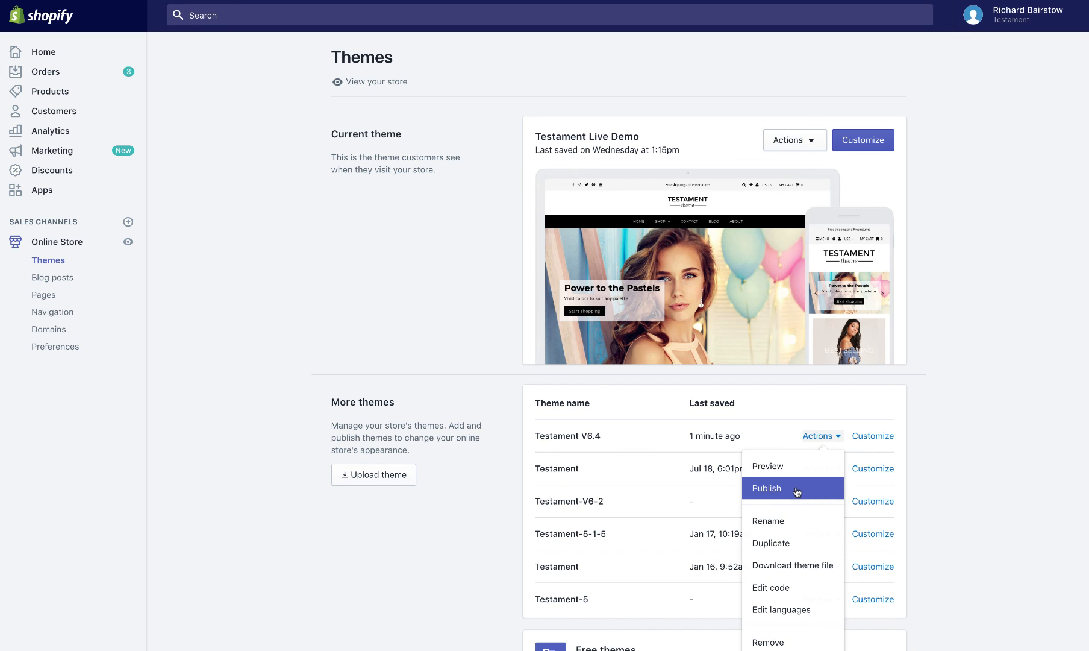
left_click(986, 483)
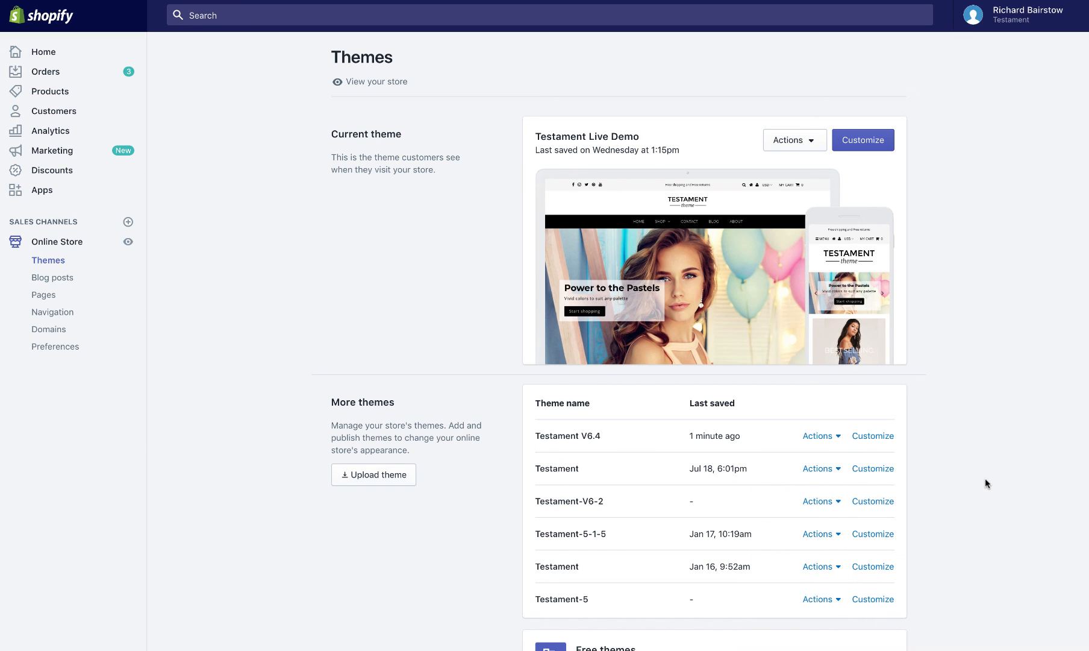